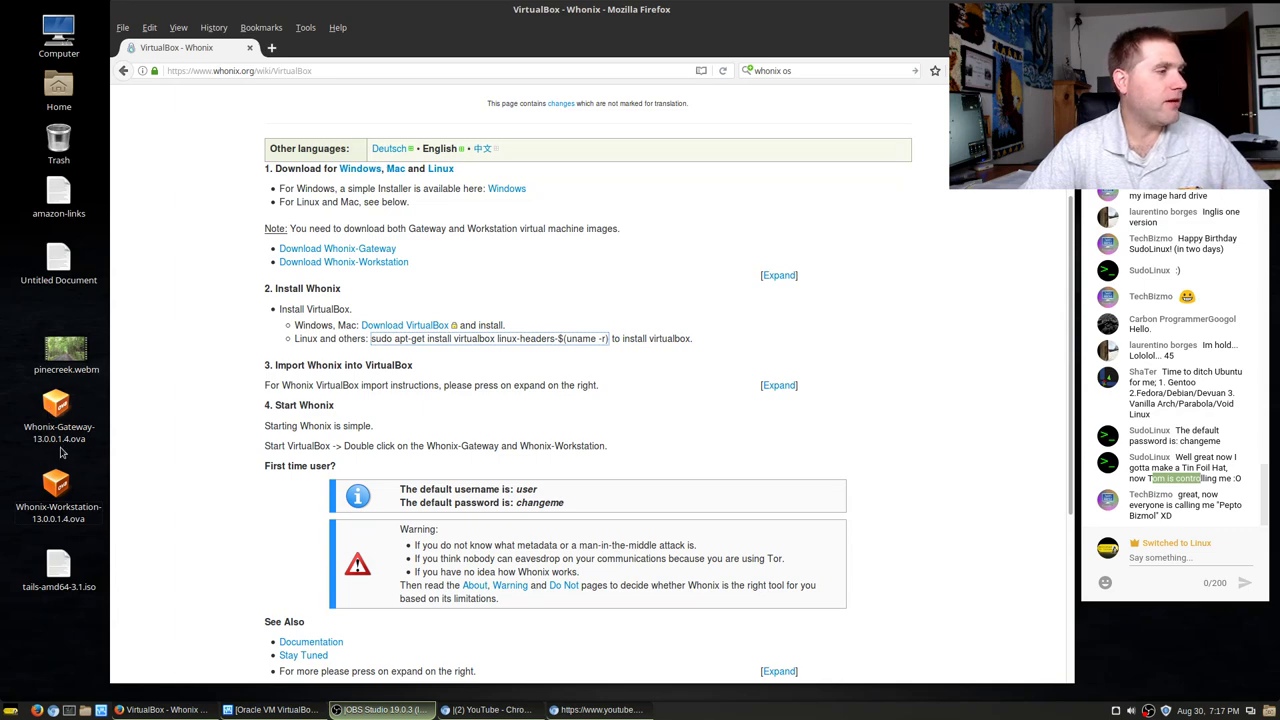
# - Switch to VirtualBox Manager and browse the Desktop for appliance files to import, leaving the import dialog without importing any
pyautogui.click(239, 712)
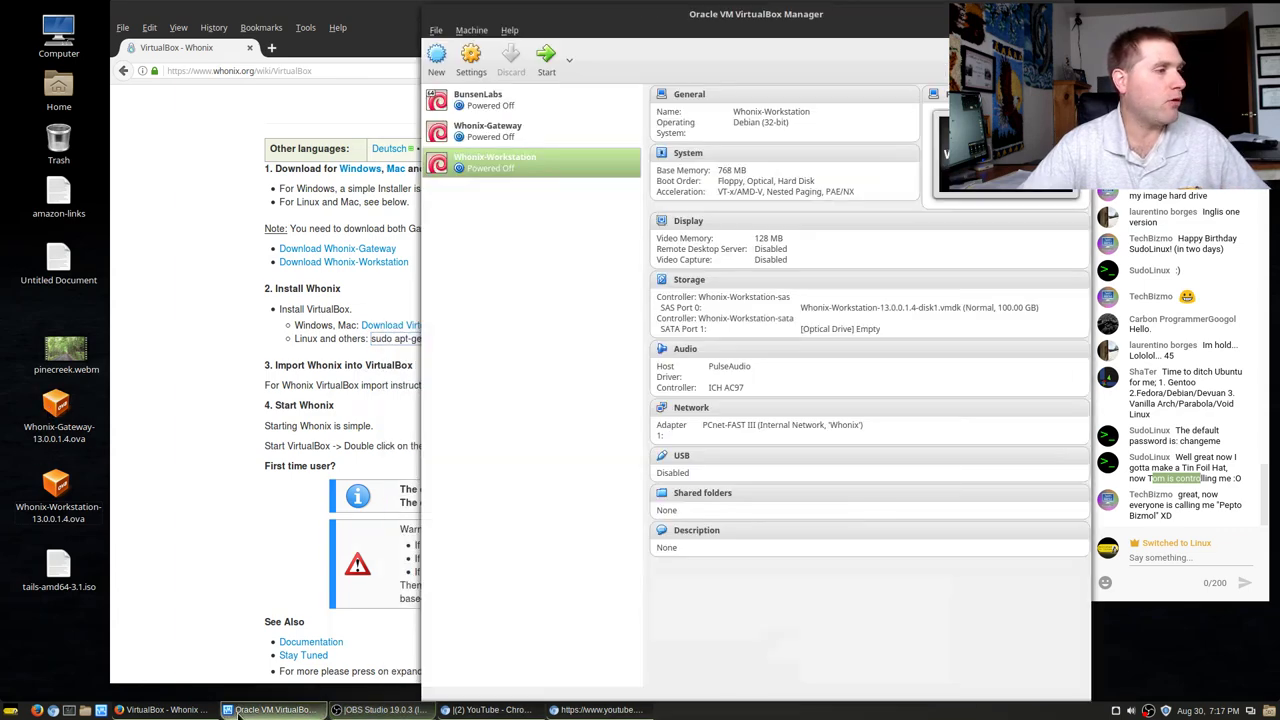
pyautogui.moveTo(708, 20); pyautogui.dragTo(452, 20)
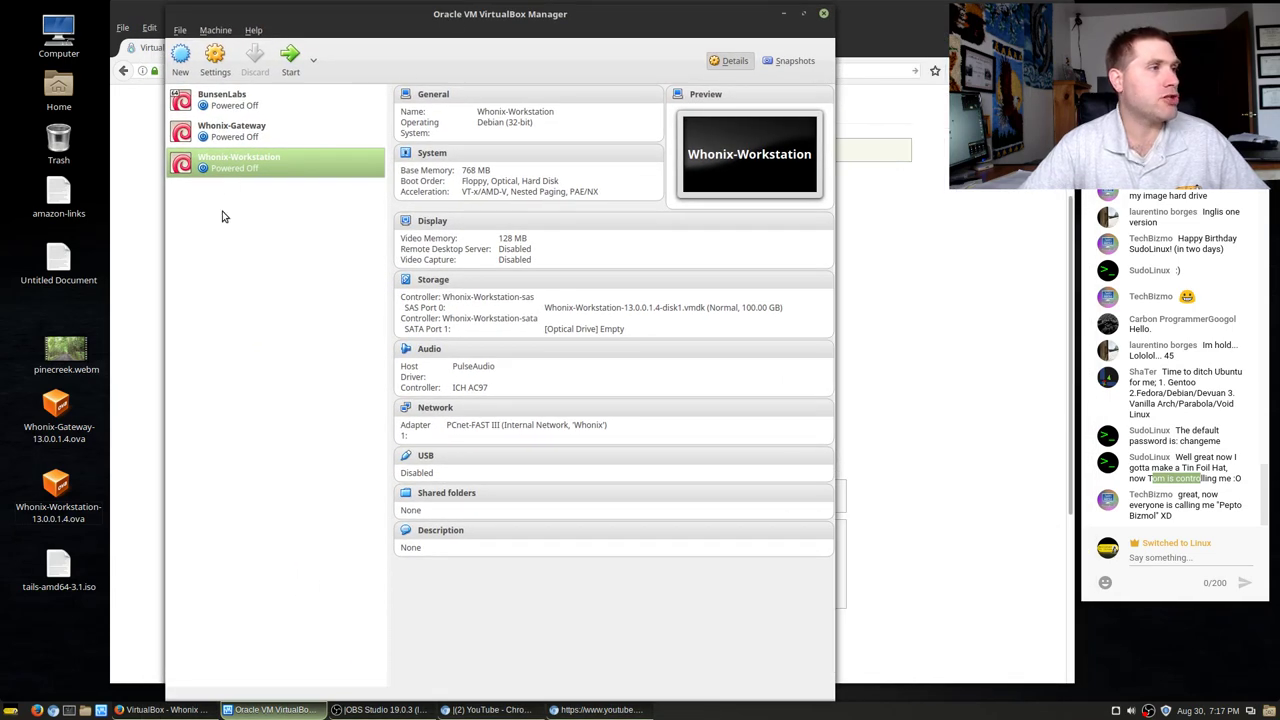
pyautogui.click(181, 30)
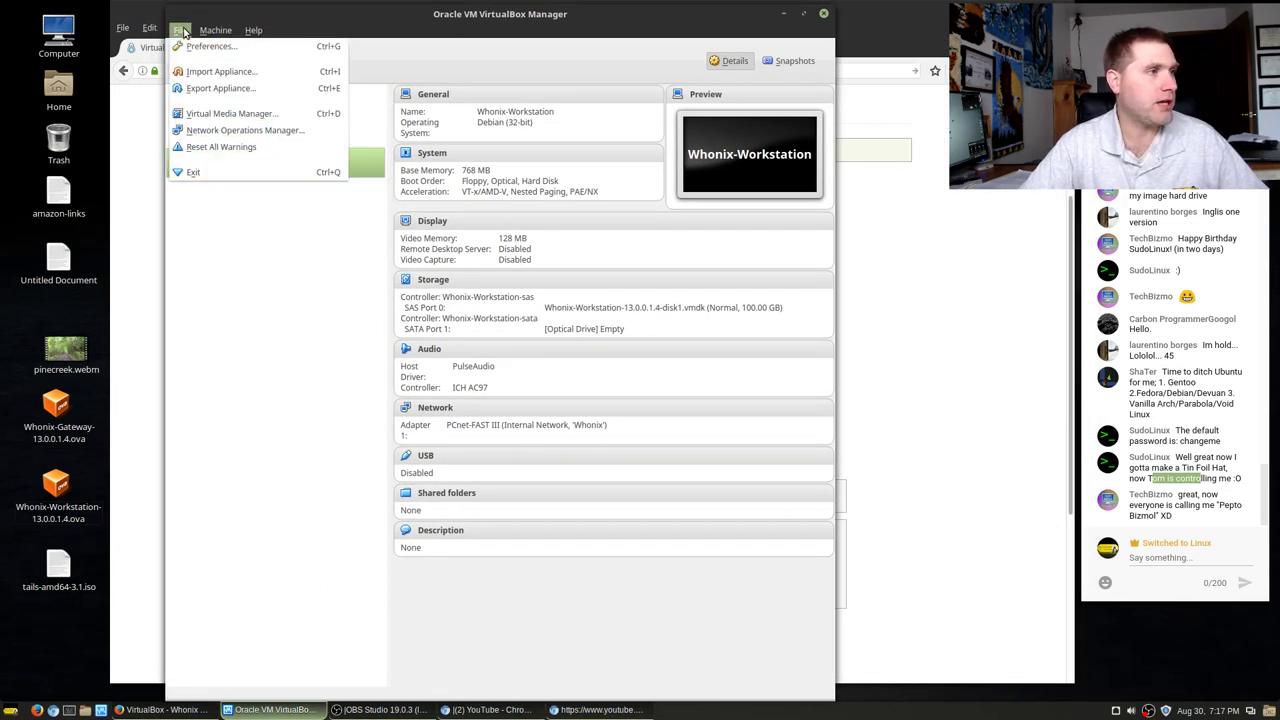
pyautogui.click(231, 72)
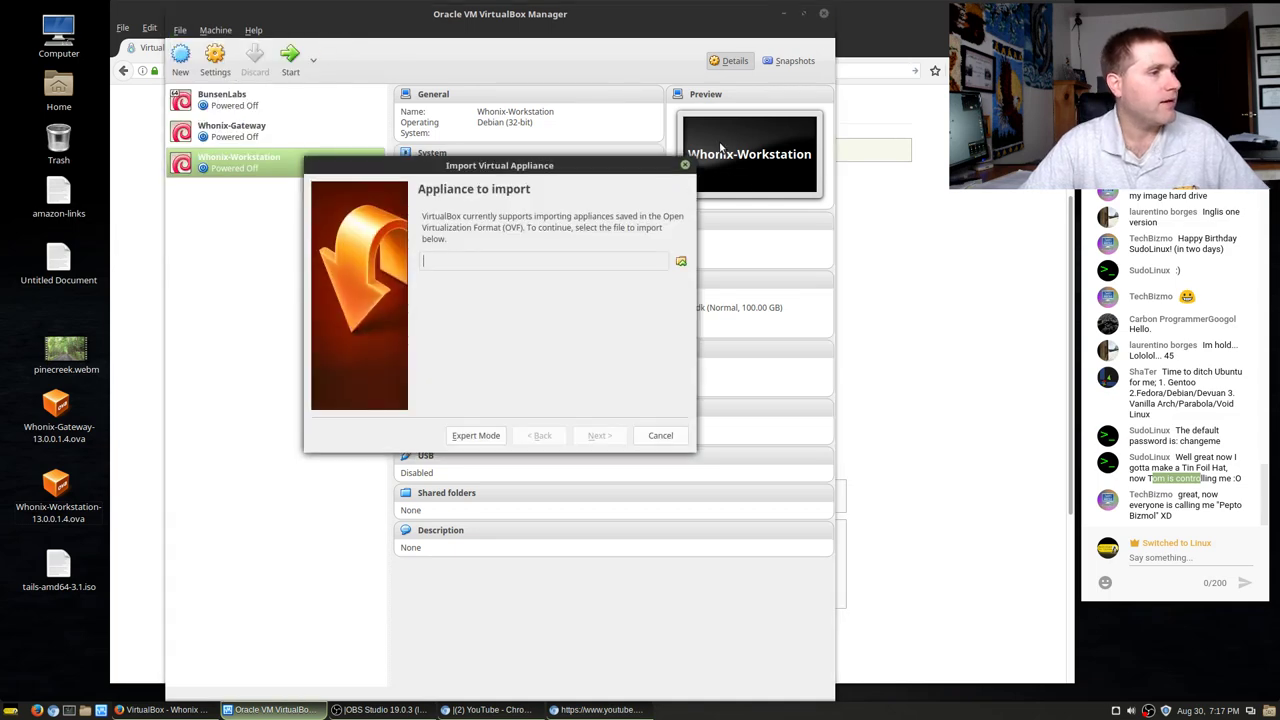
pyautogui.click(680, 264)
pyautogui.click(295, 286)
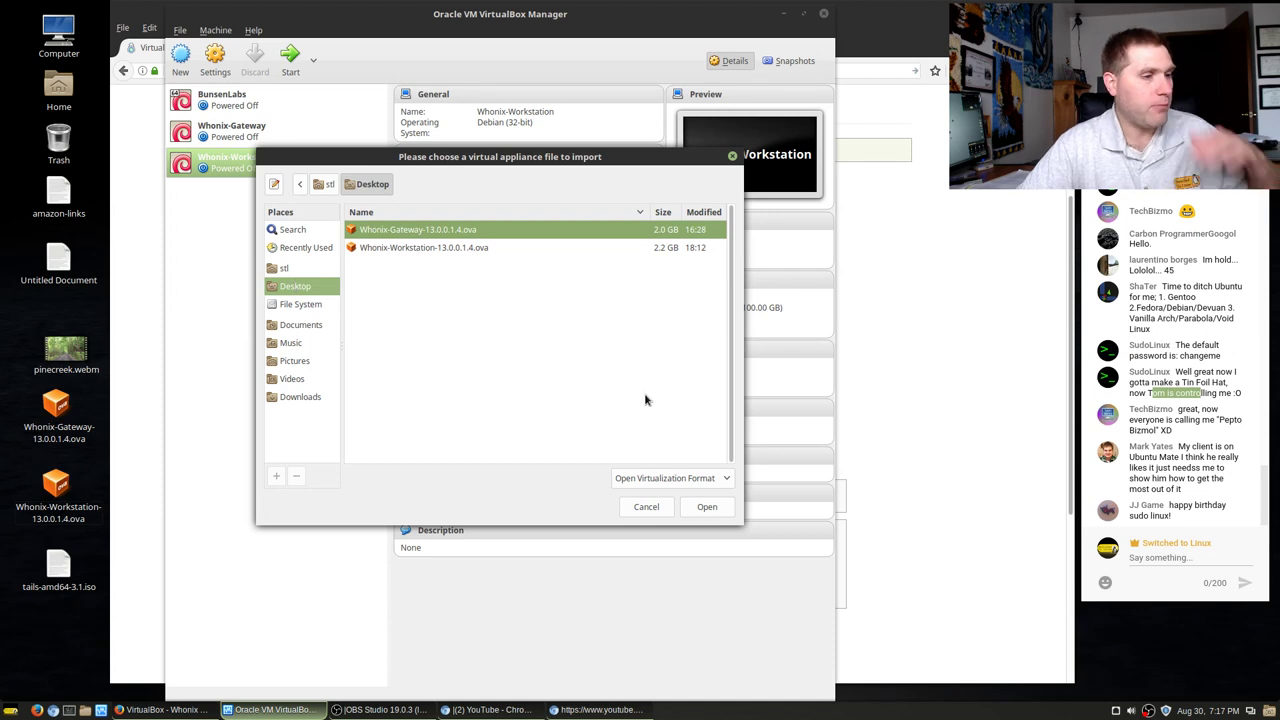
pyautogui.click(646, 506)
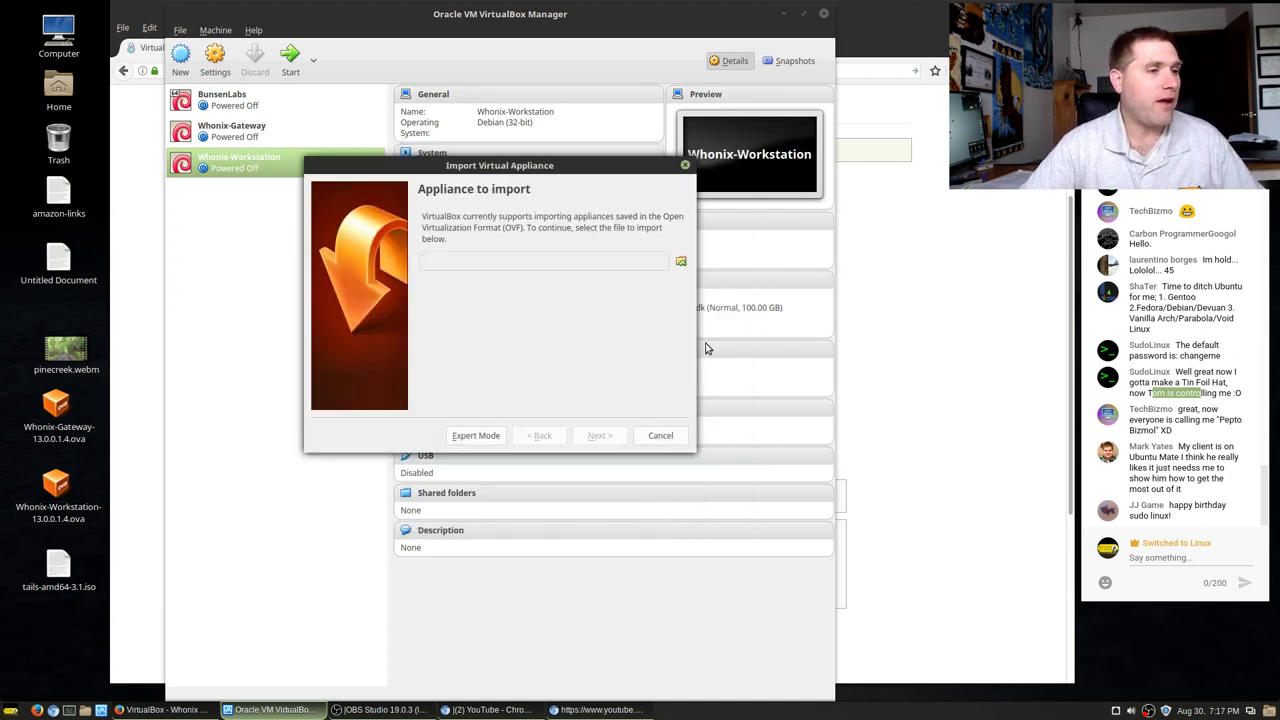
pyautogui.click(665, 436)
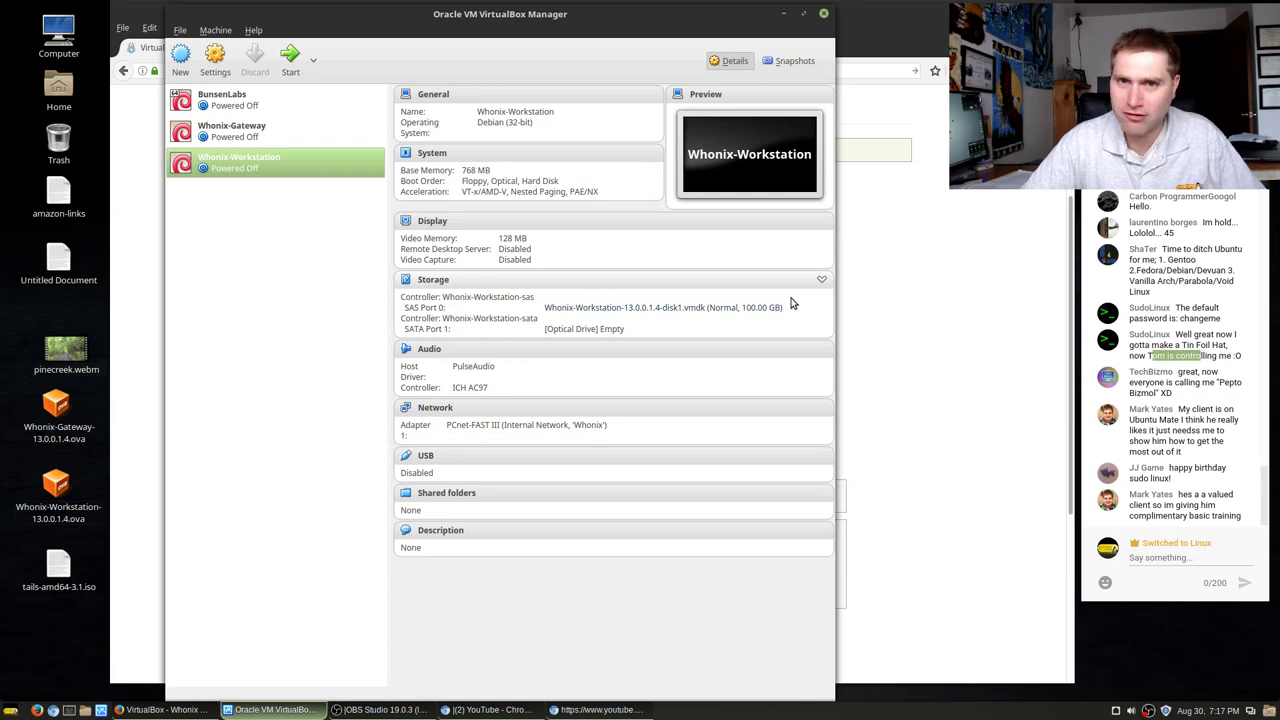
# - Review the details of the BunsenLabs and Whonix-Workstation machines and the hard disks listed in the Virtual Media Manager
pyautogui.click(280, 108)
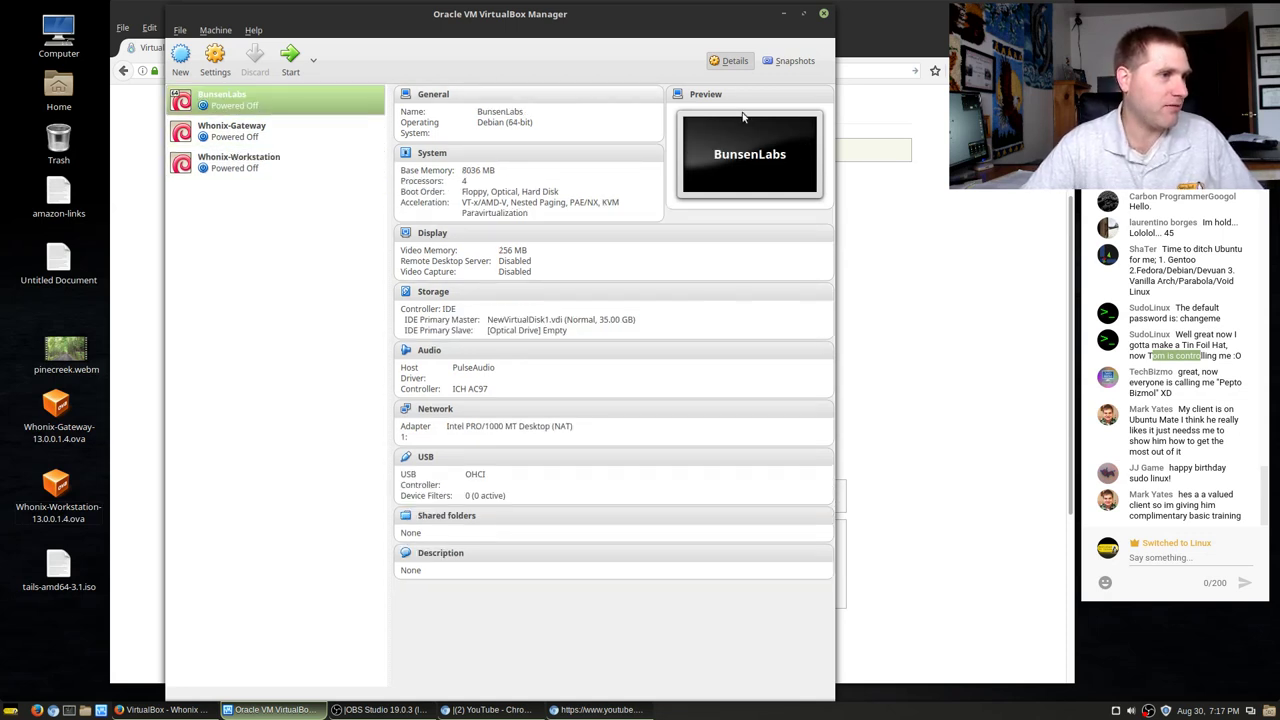
pyautogui.click(287, 165)
pyautogui.click(179, 31)
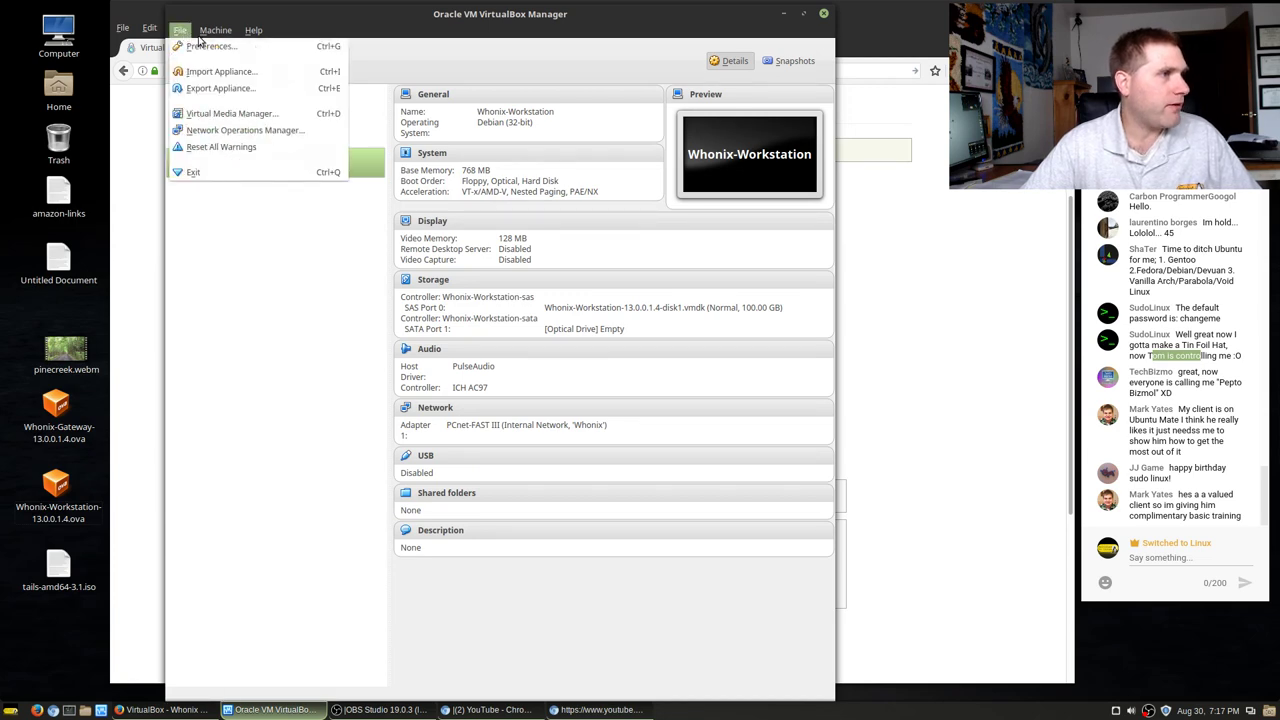
pyautogui.click(178, 33)
pyautogui.click(178, 31)
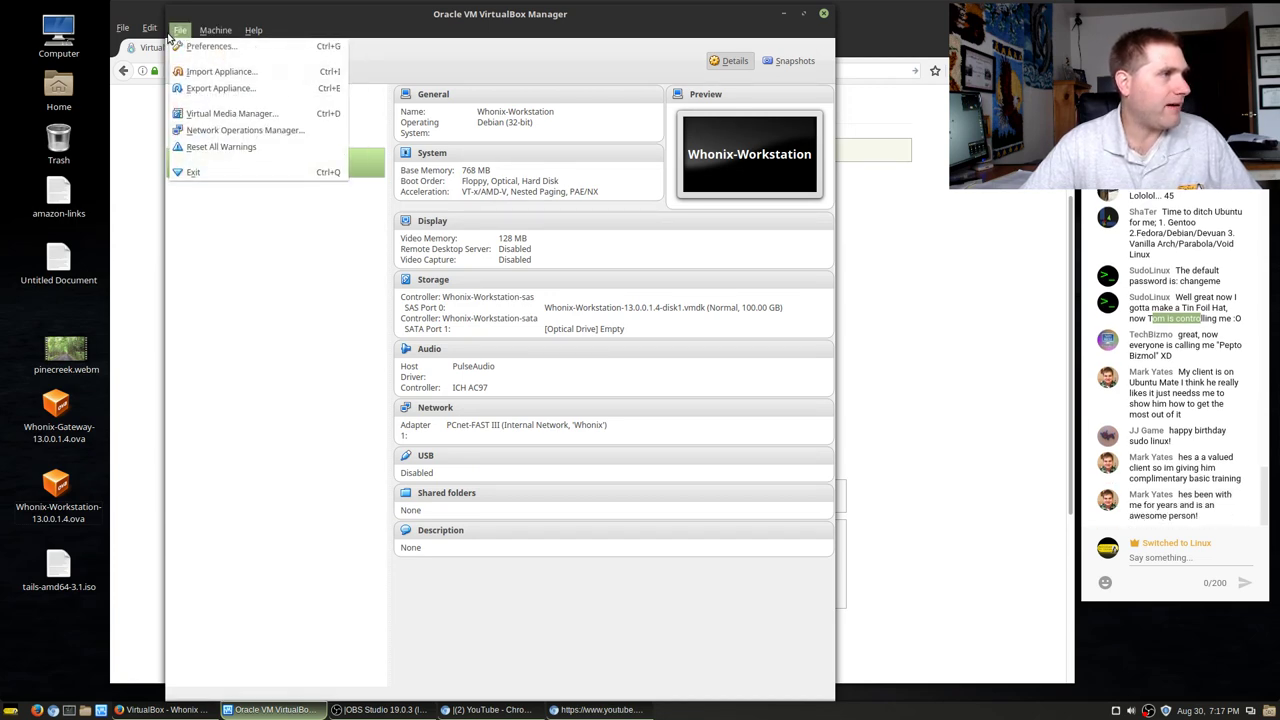
pyautogui.click(212, 116)
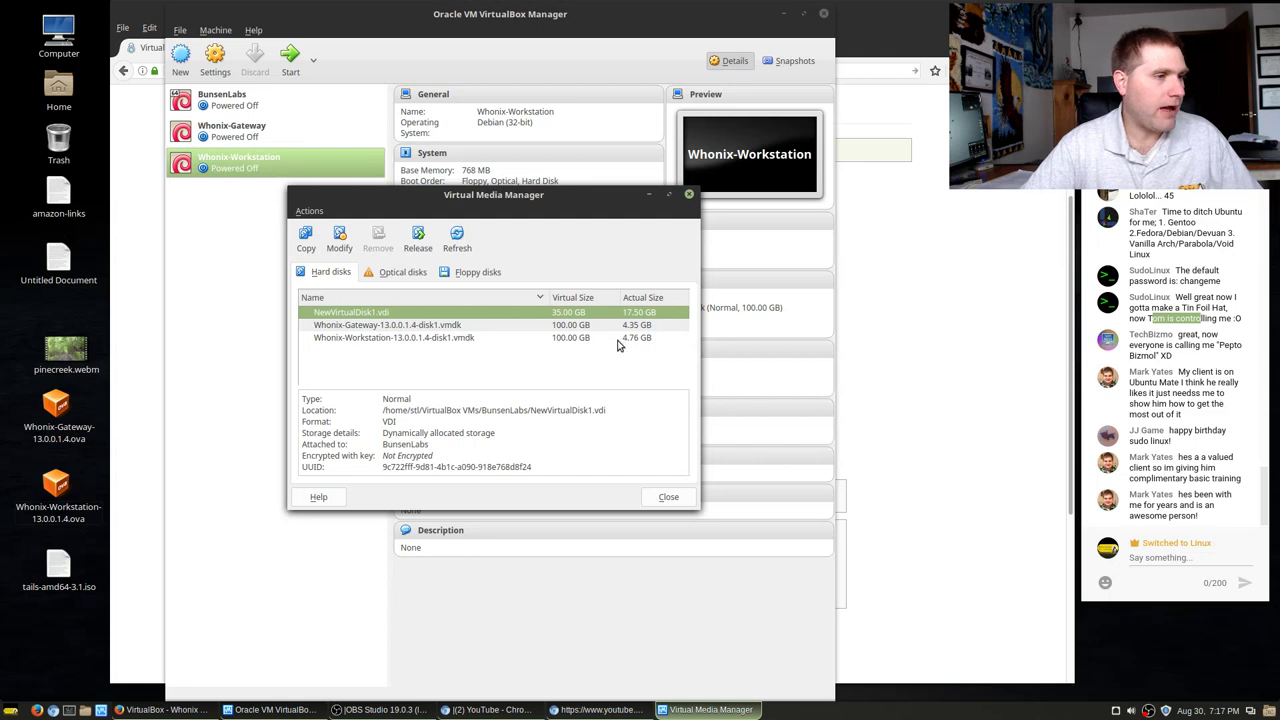
pyautogui.click(664, 497)
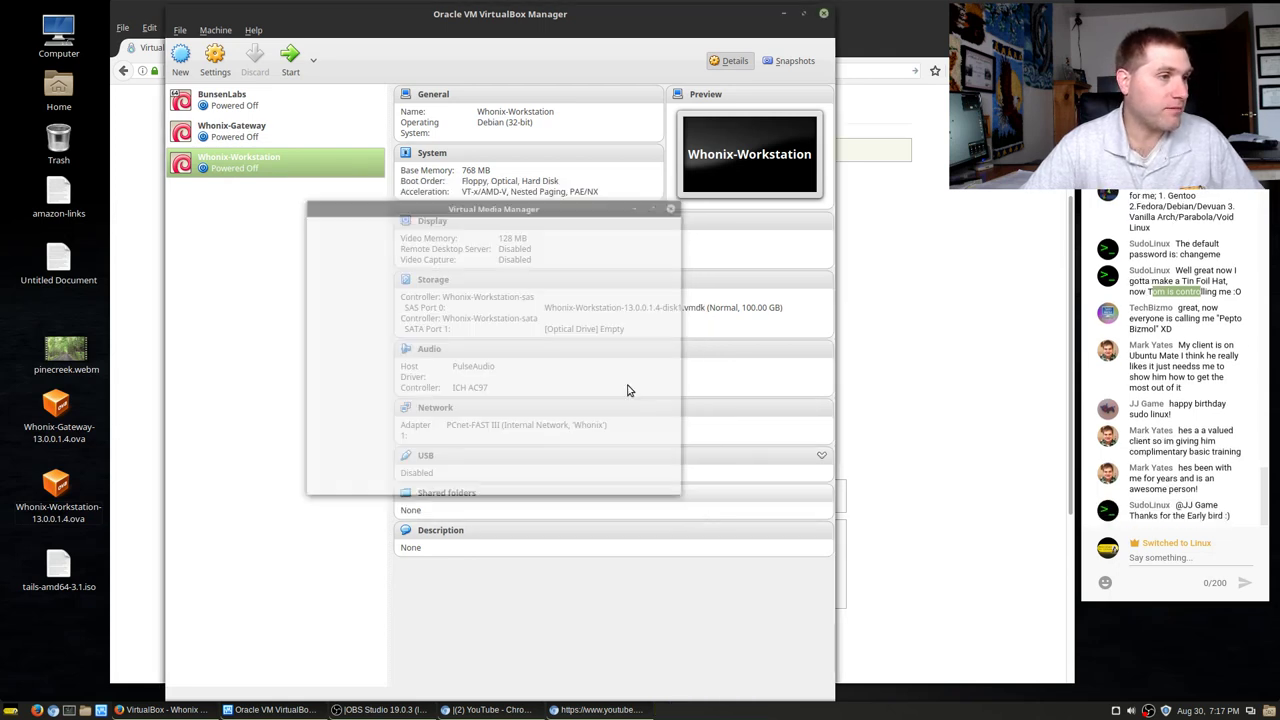
# - Start the Whonix-Gateway virtual machine and boot the Whonix GNU/Linux entry
pyautogui.click(275, 138)
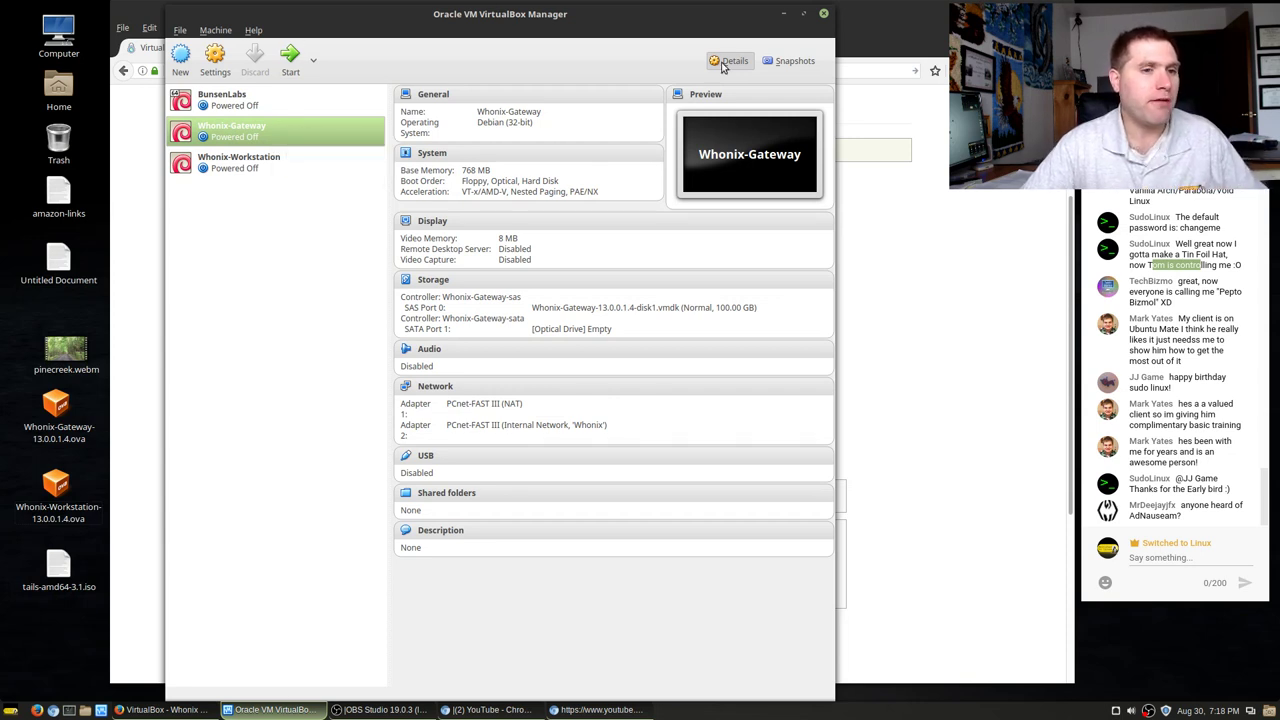
pyautogui.click(289, 55)
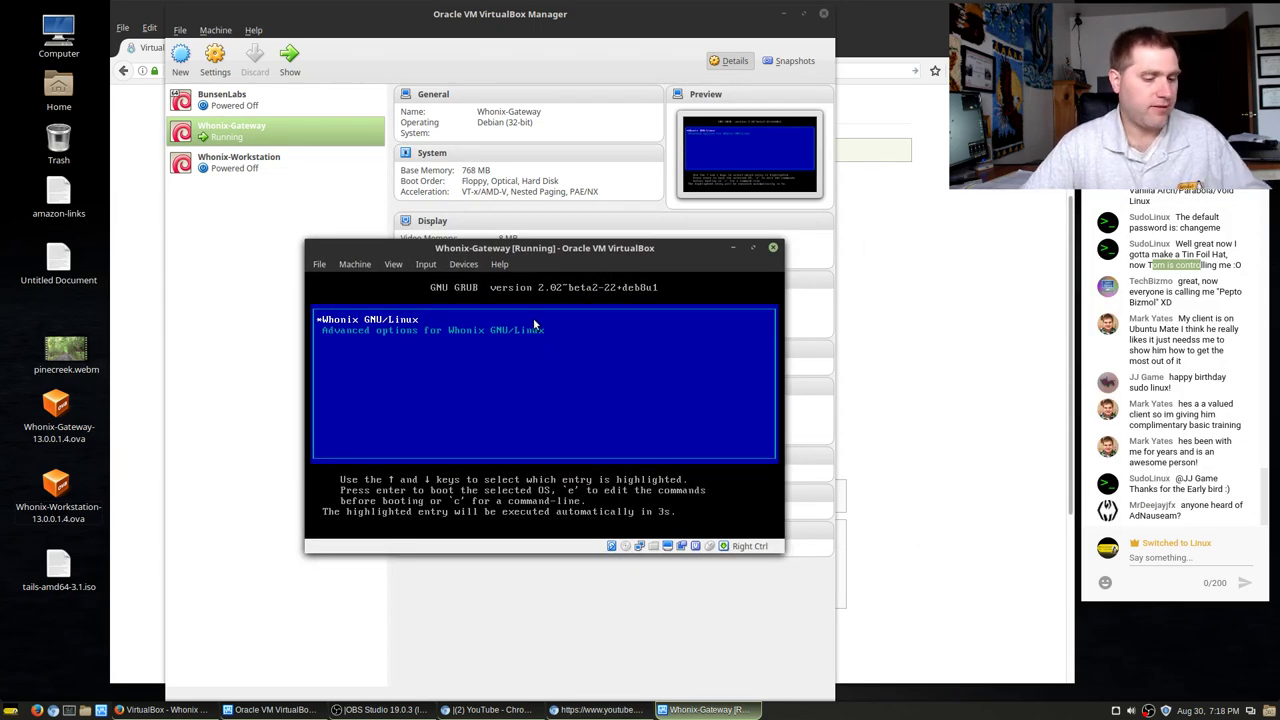
pyautogui.press('Return')
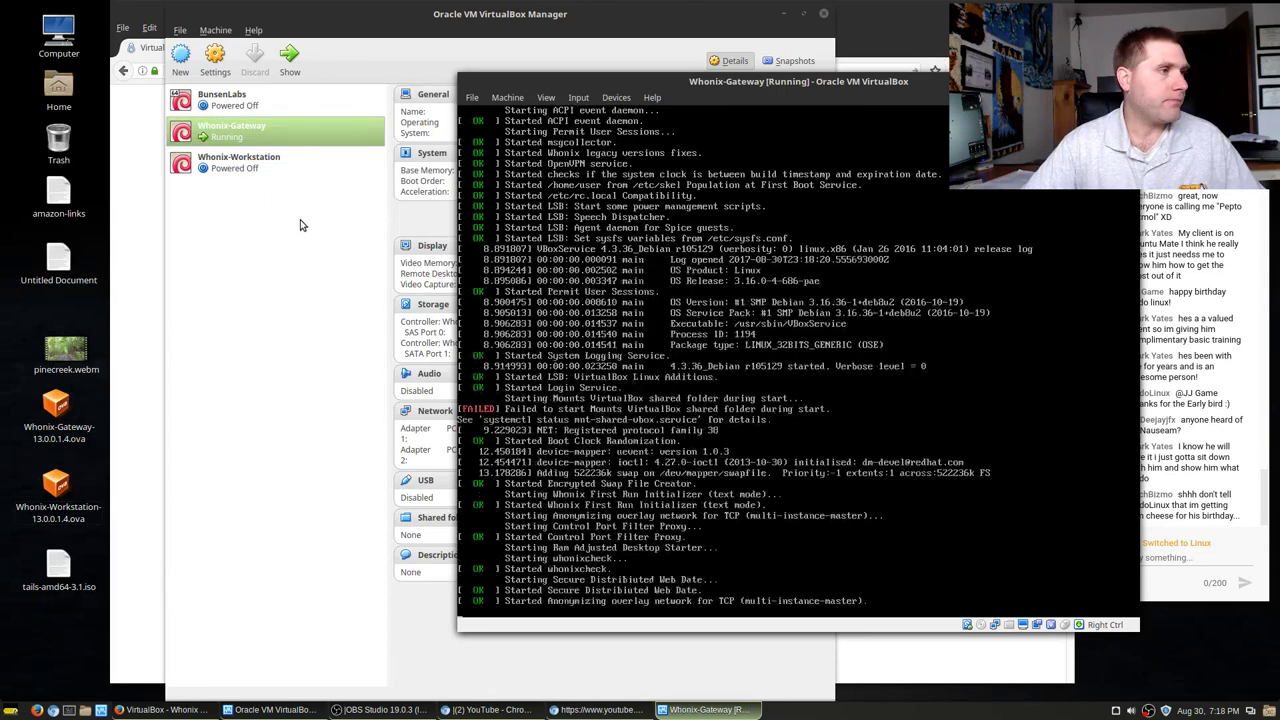
# - Start the Whonix-Workstation virtual machine alongside the running gateway
pyautogui.click(258, 204)
pyautogui.click(254, 157)
pyautogui.click(290, 58)
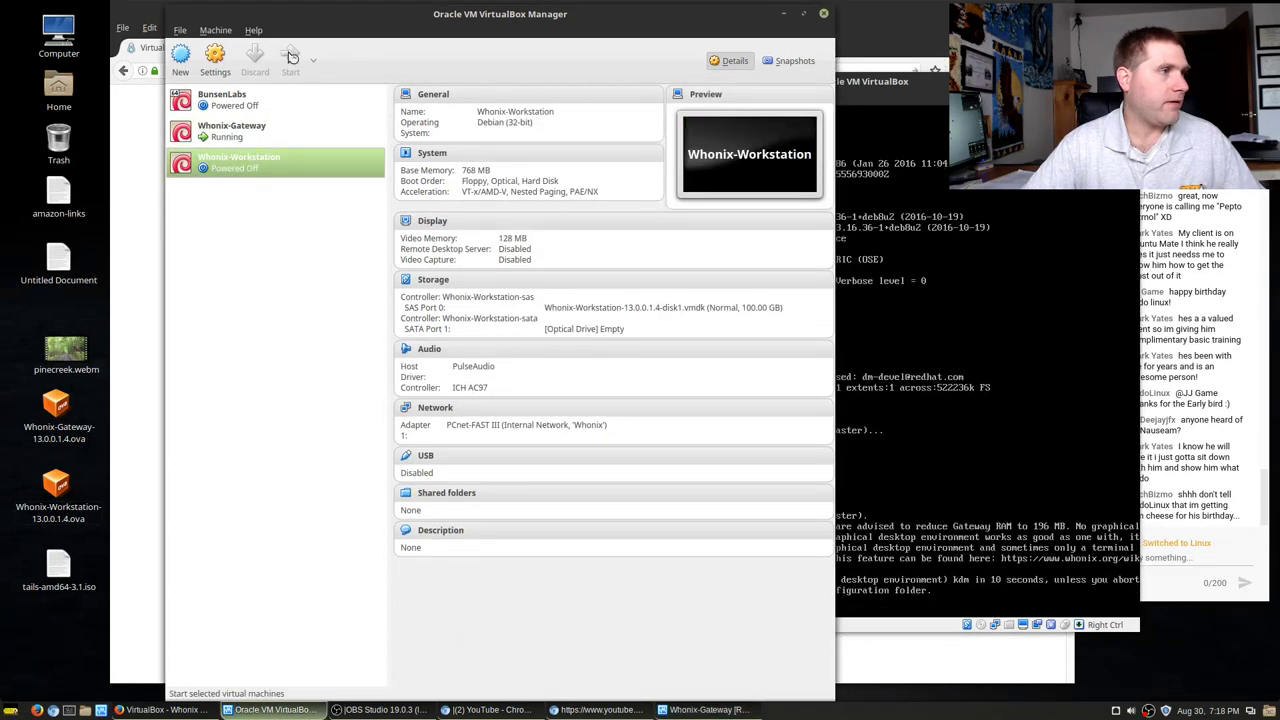
# - Bring the Whonix-Gateway window forward to view its booted desktop, and minimize it
pyautogui.hotkey('alt', 'Tab')
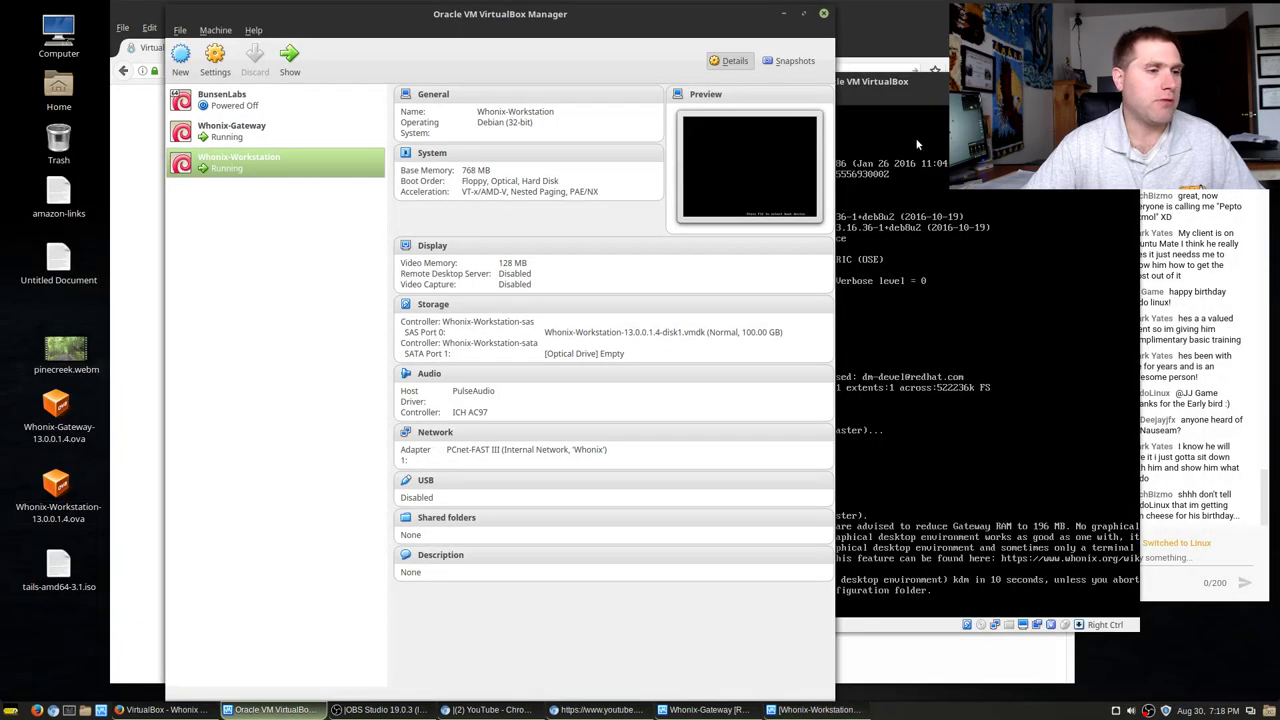
pyautogui.hotkey('alt', 'Tab')
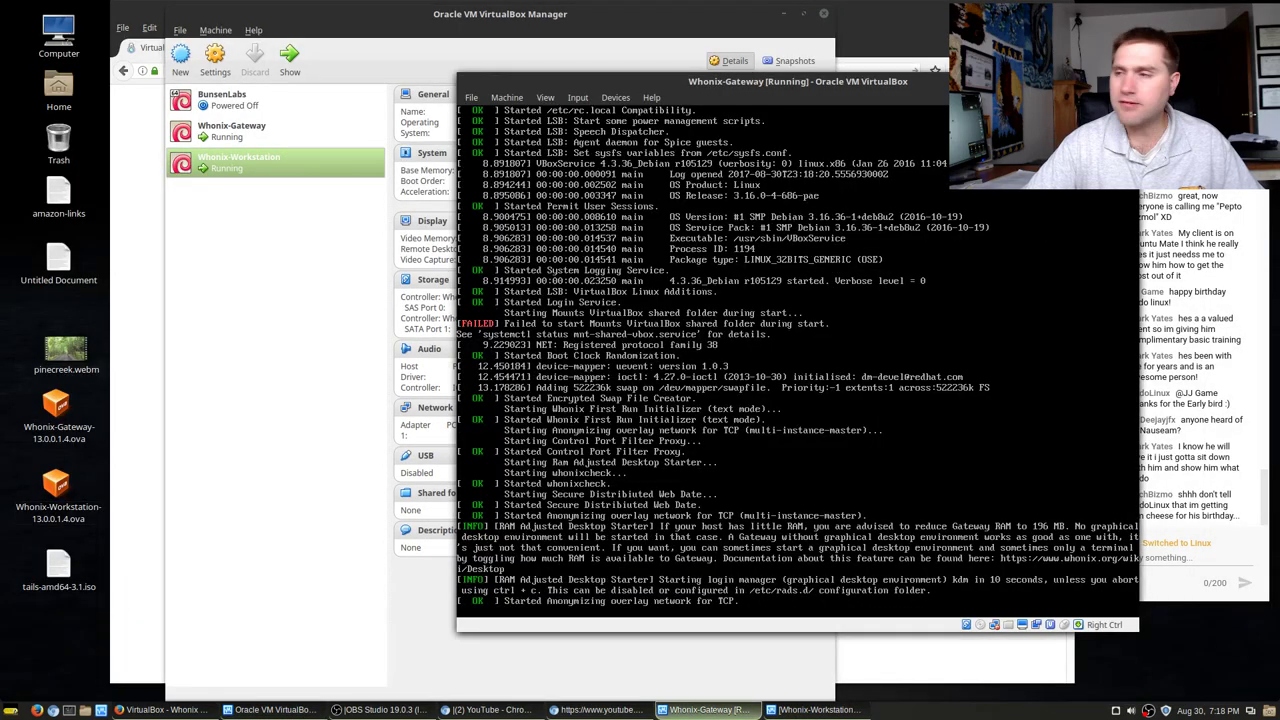
pyautogui.moveTo(700, 81); pyautogui.dragTo(362, 123)
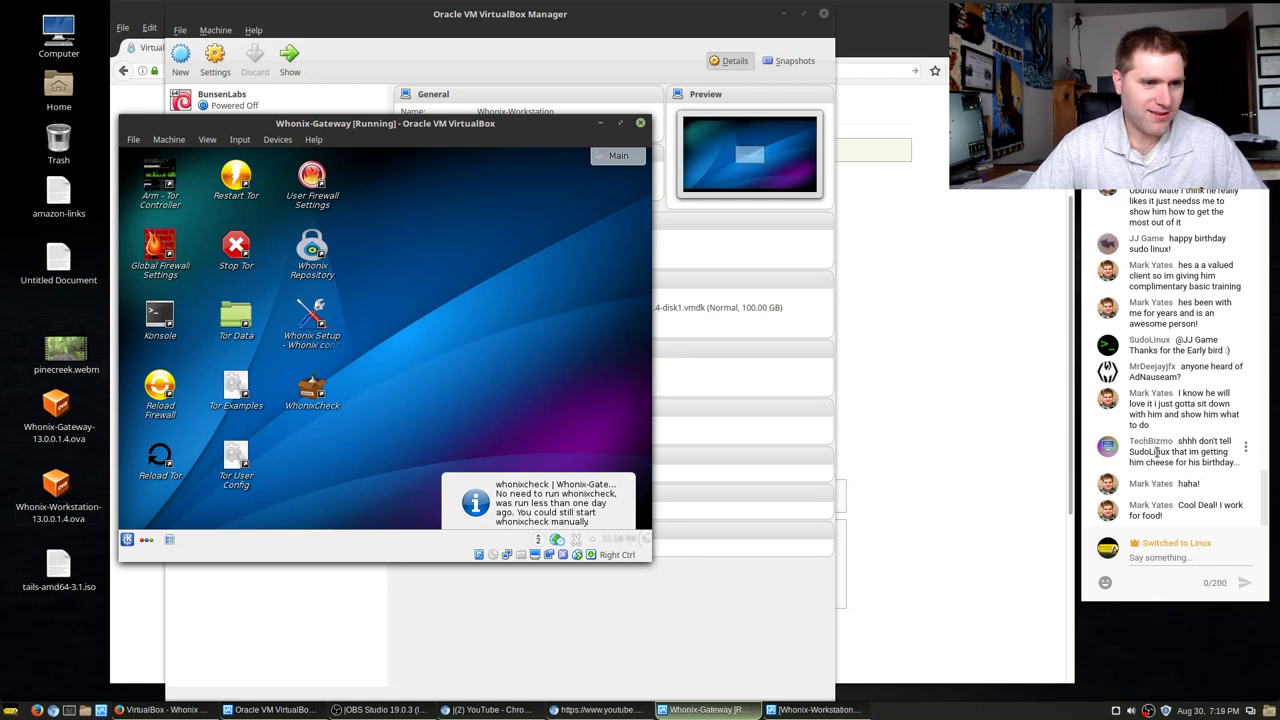
pyautogui.moveTo(1146, 462); pyautogui.dragTo(1188, 463)
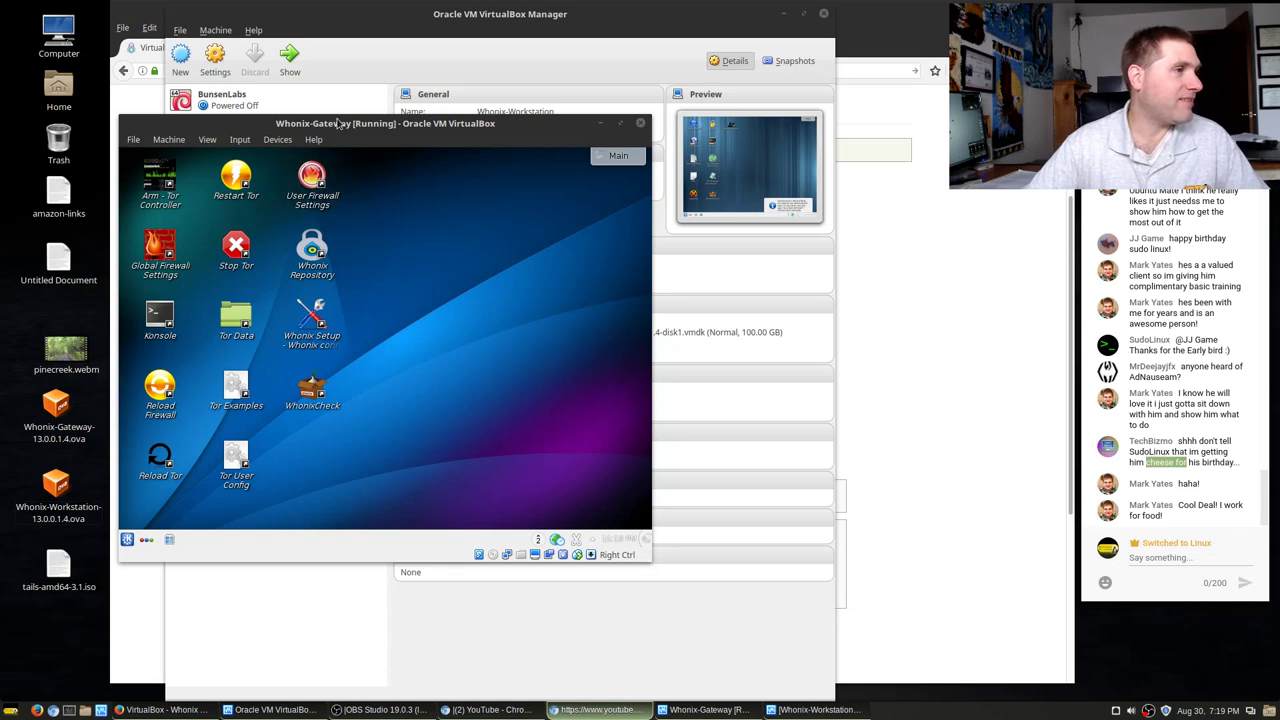
pyautogui.moveTo(352, 131); pyautogui.dragTo(490, 134)
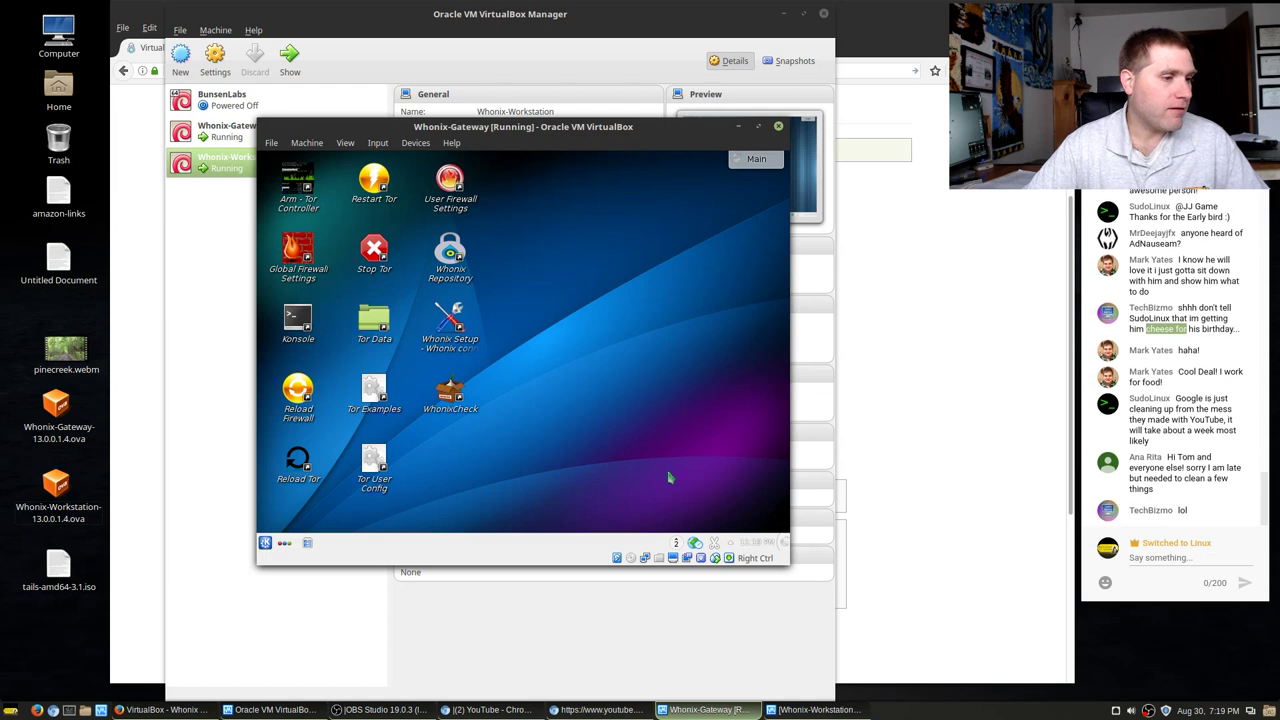
pyautogui.click(741, 127)
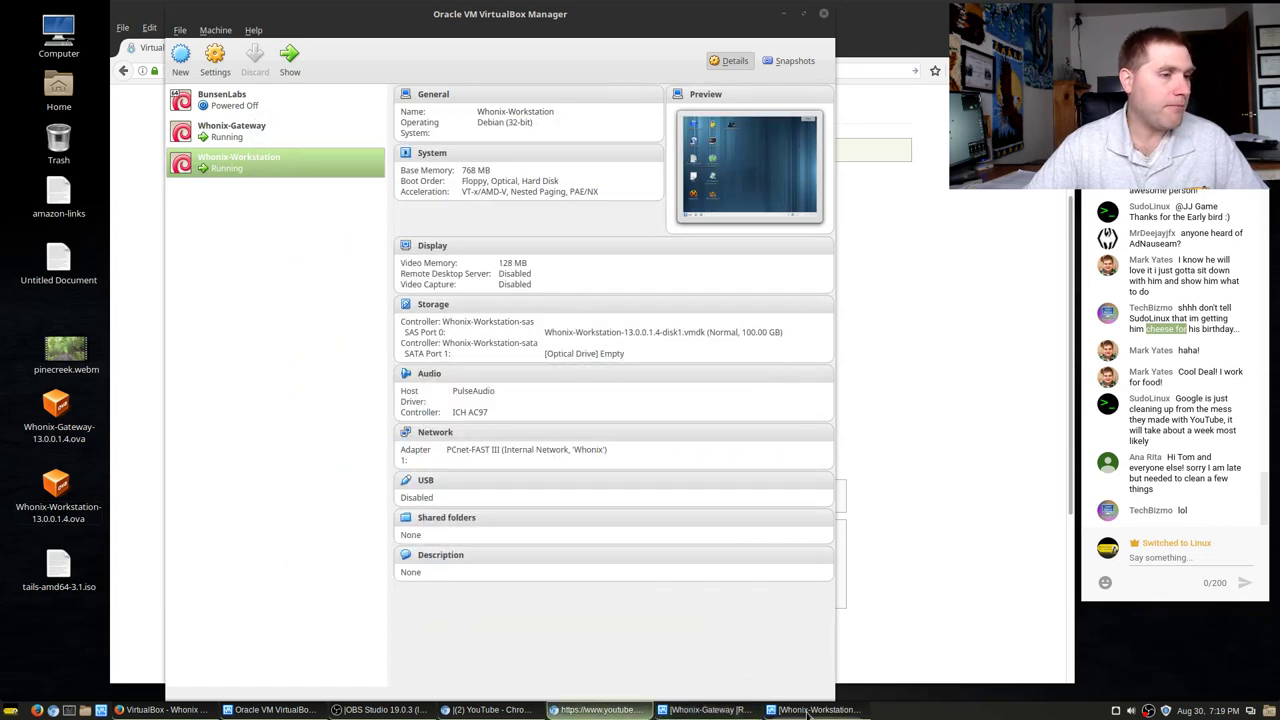
# - Bring up the Whonix-Workstation window, restore it from maximized, and enlarge it to fill the area beside the webcam and chat
pyautogui.click(808, 710)
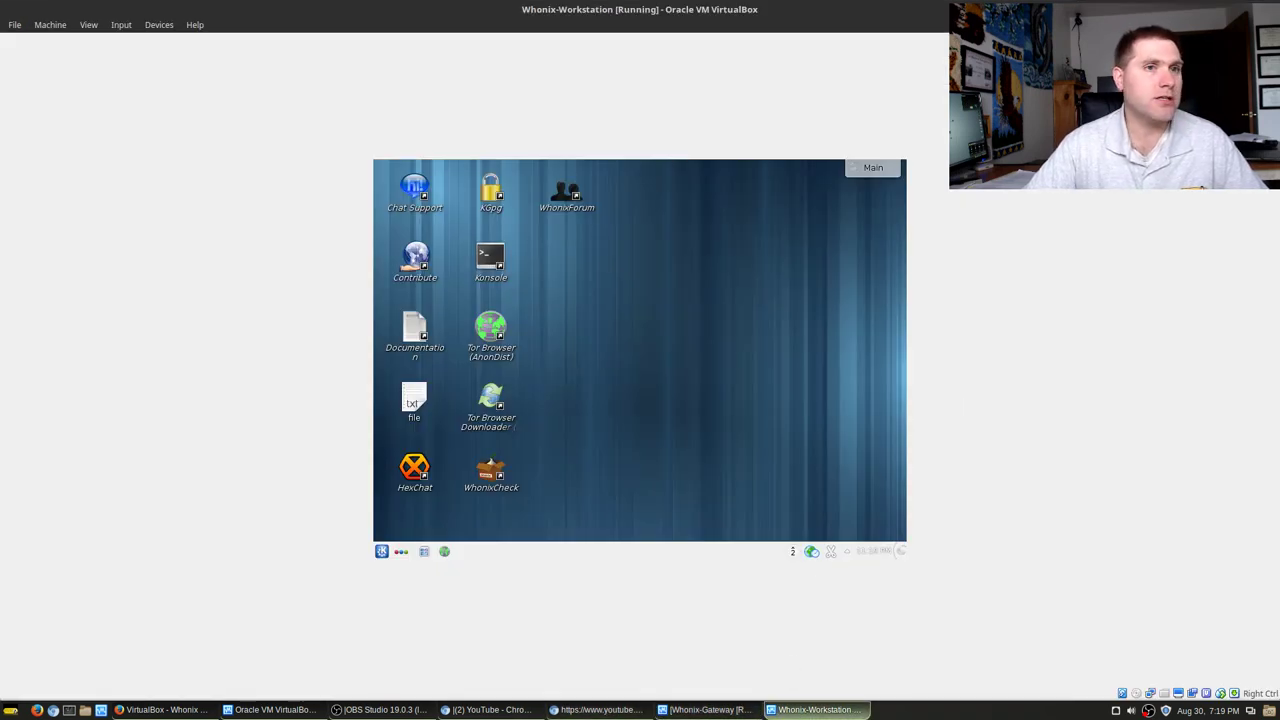
pyautogui.doubleClick(640, 9)
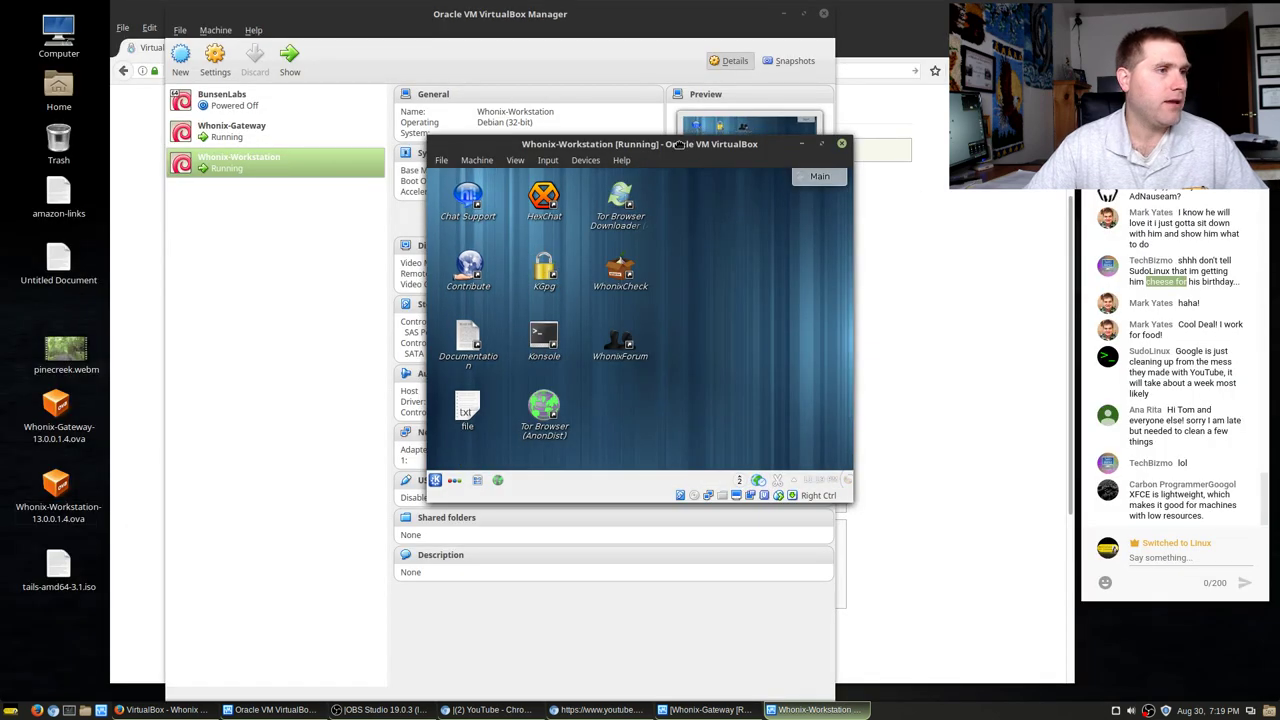
pyautogui.moveTo(664, 152); pyautogui.dragTo(408, 104)
pyautogui.moveTo(588, 447); pyautogui.dragTo(903, 632)
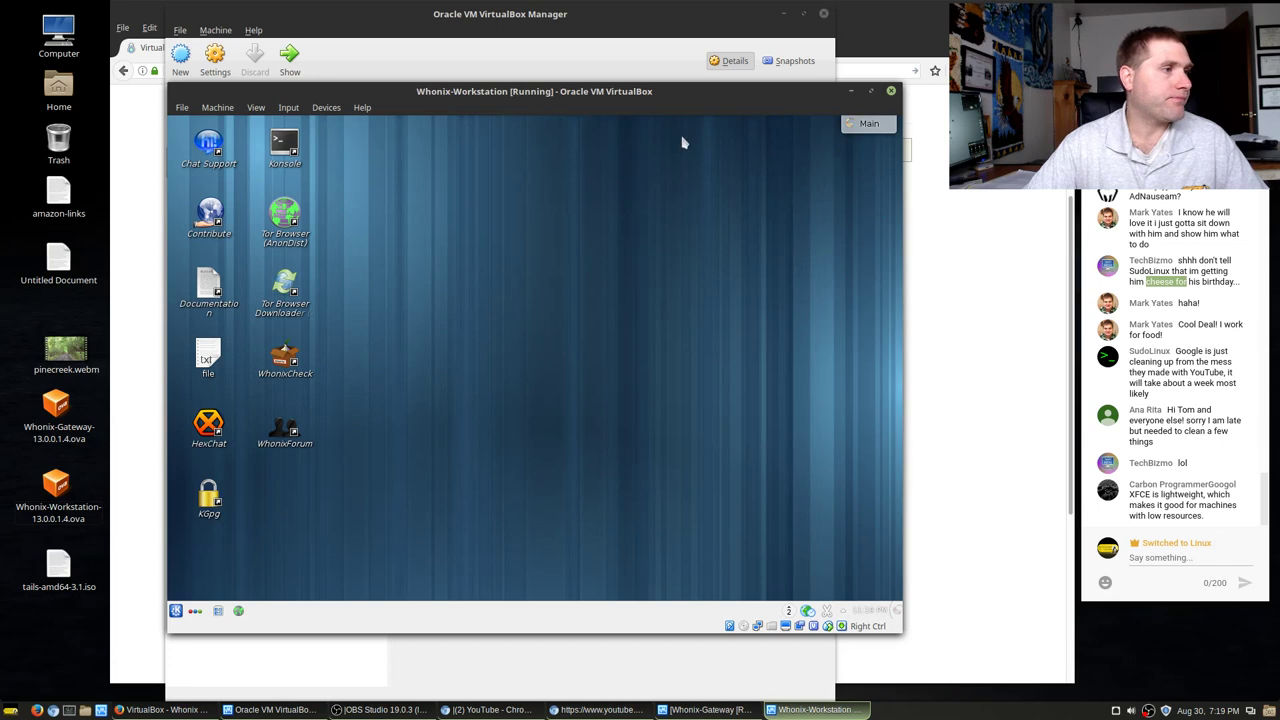
pyautogui.moveTo(592, 84); pyautogui.dragTo(424, 3)
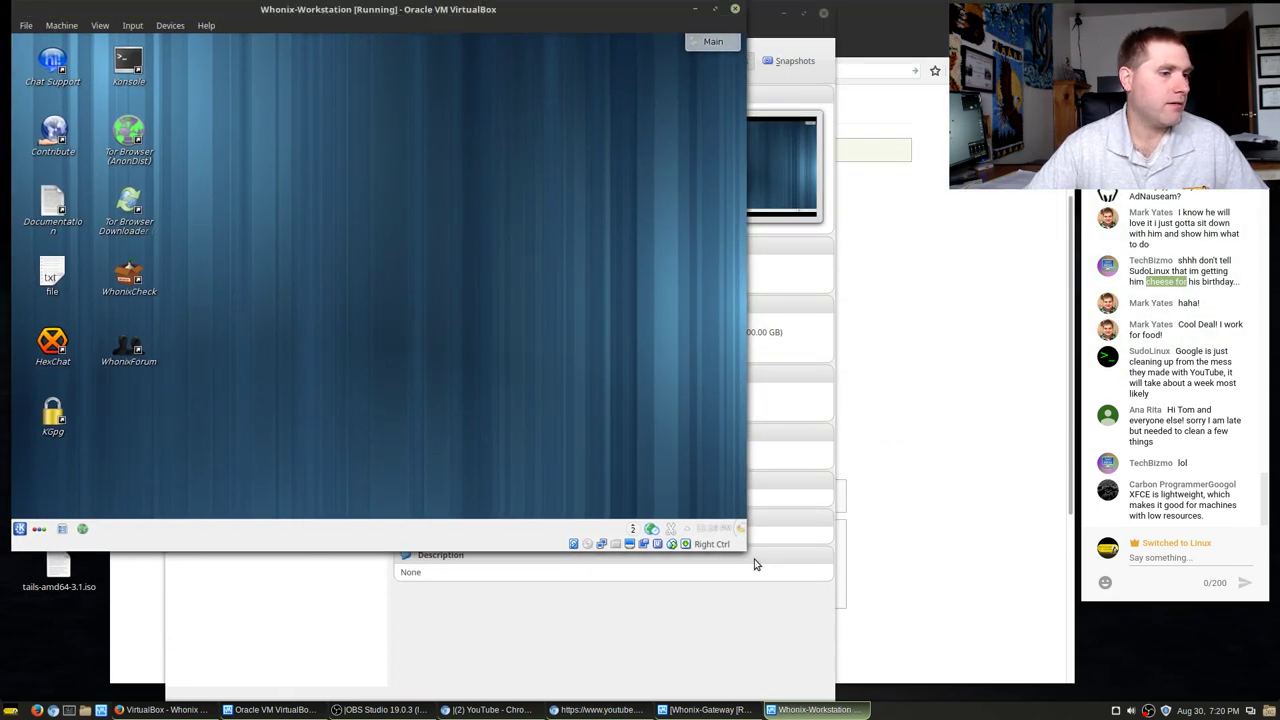
pyautogui.moveTo(744, 550); pyautogui.dragTo(1063, 690)
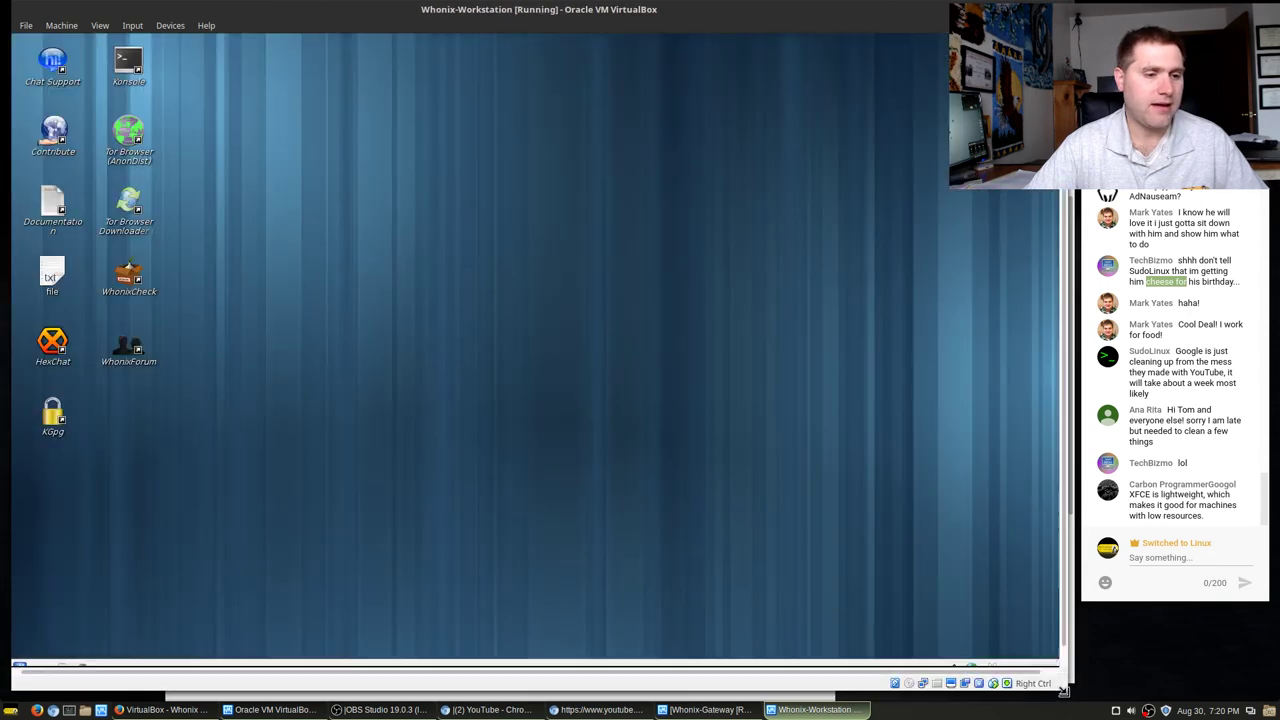
pyautogui.moveTo(1063, 690); pyautogui.dragTo(950, 700)
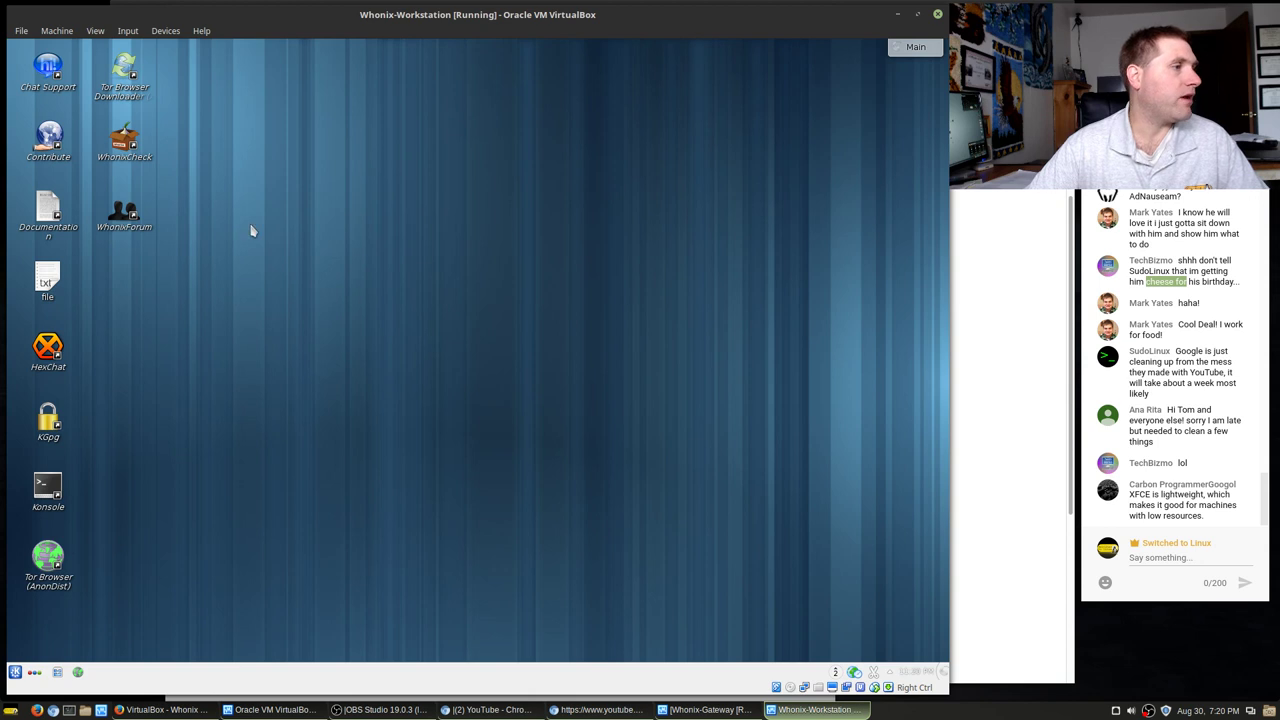
# - View the contents of the text file named "file" on the Whonix-Workstation desktop and close the editor
pyautogui.click(44, 283)
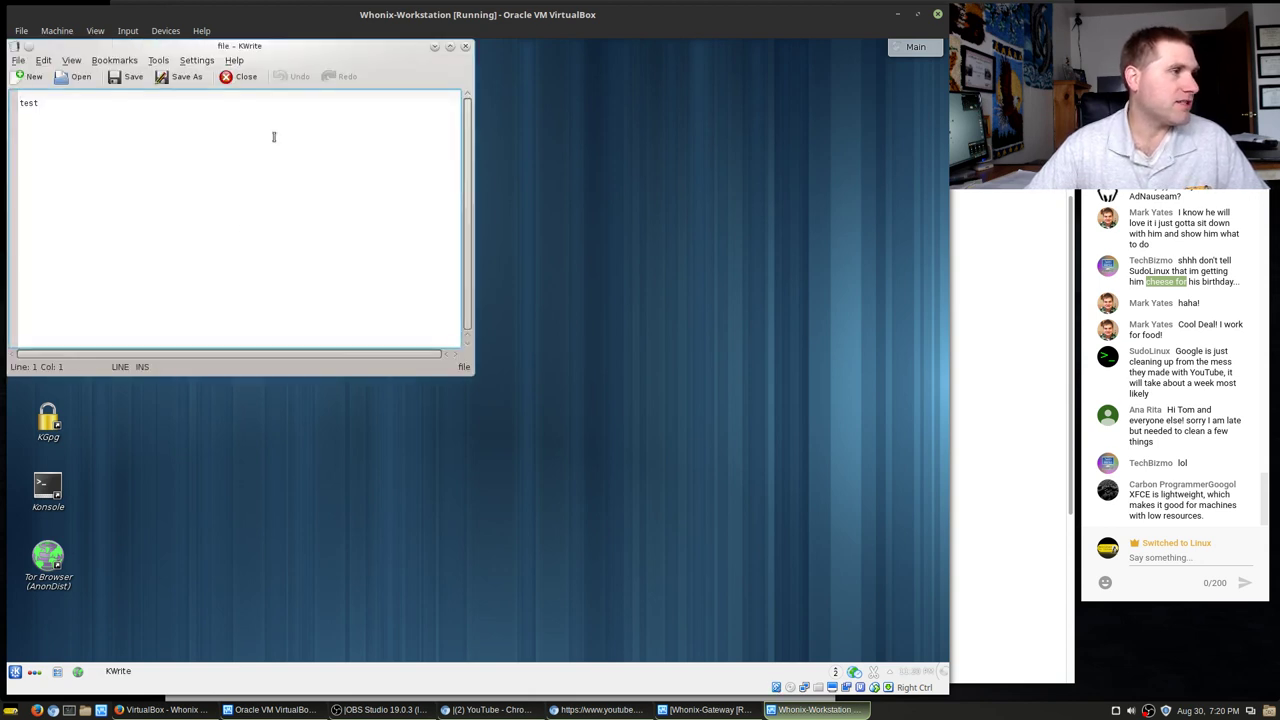
pyautogui.moveTo(351, 50); pyautogui.dragTo(655, 110)
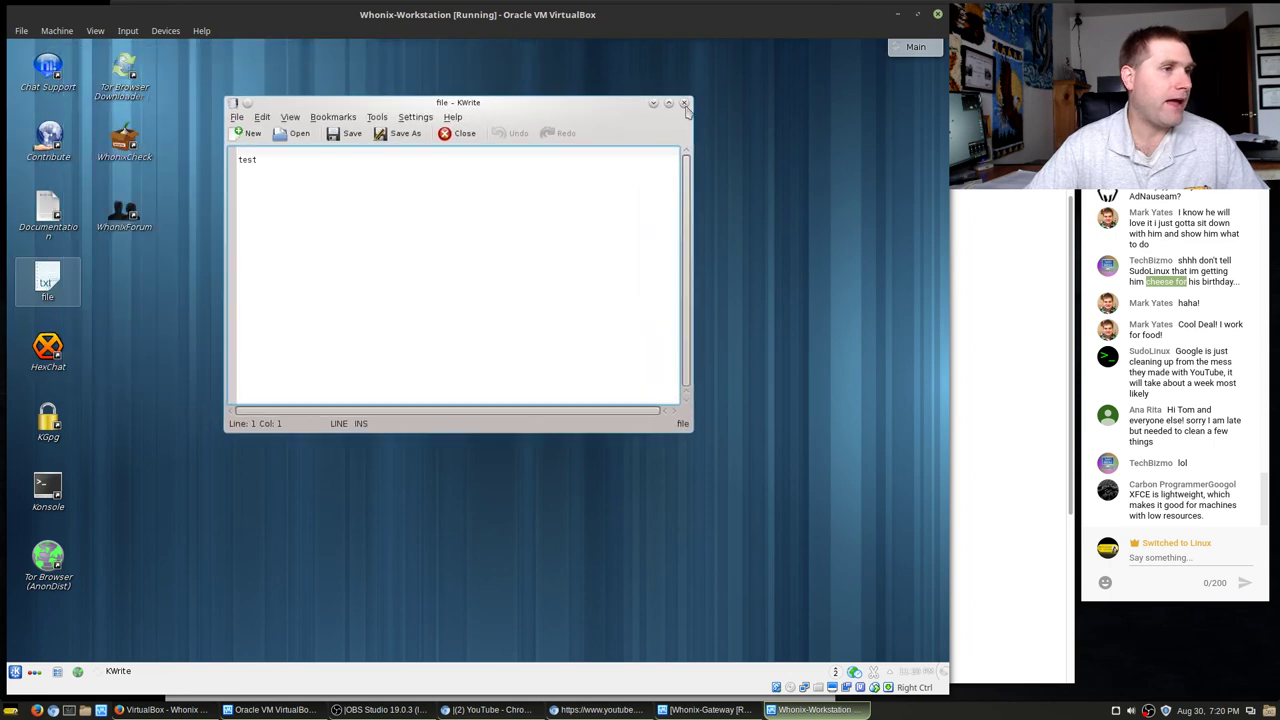
pyautogui.click(684, 104)
# - Move the text file named "file" from the Whonix-Workstation desktop to the trash
pyautogui.rightClick(58, 282)
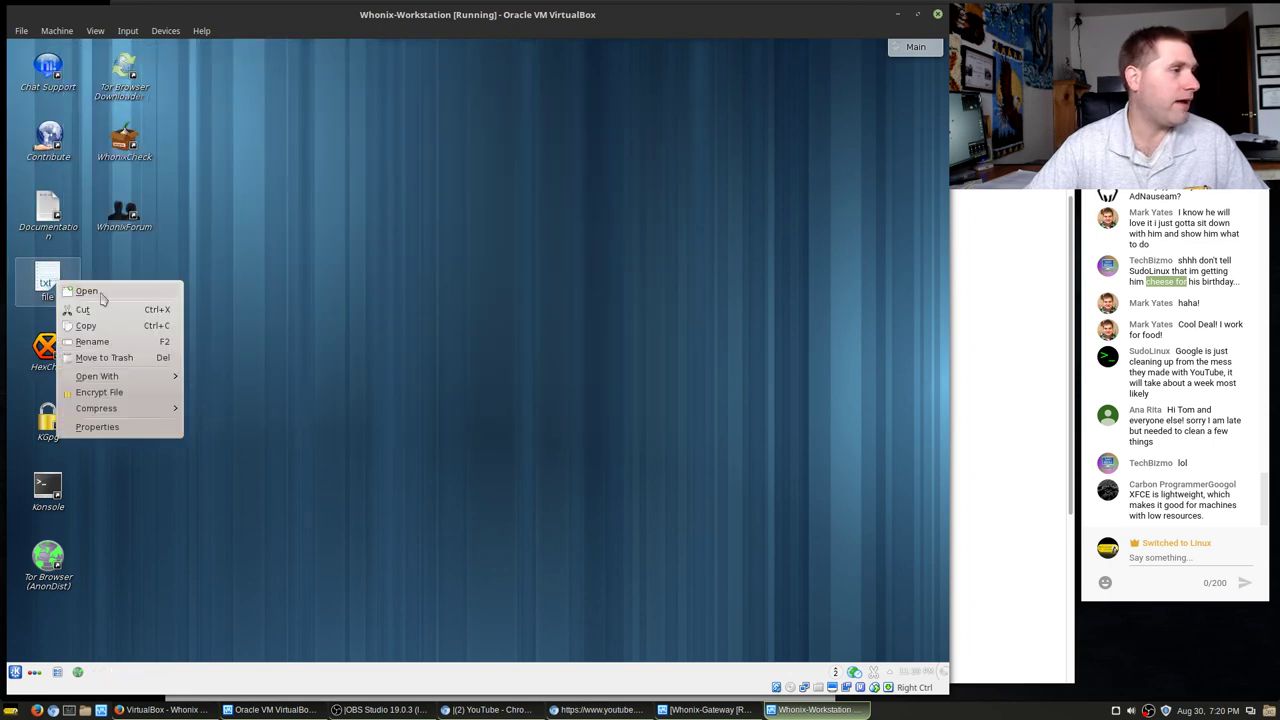
pyautogui.click(125, 363)
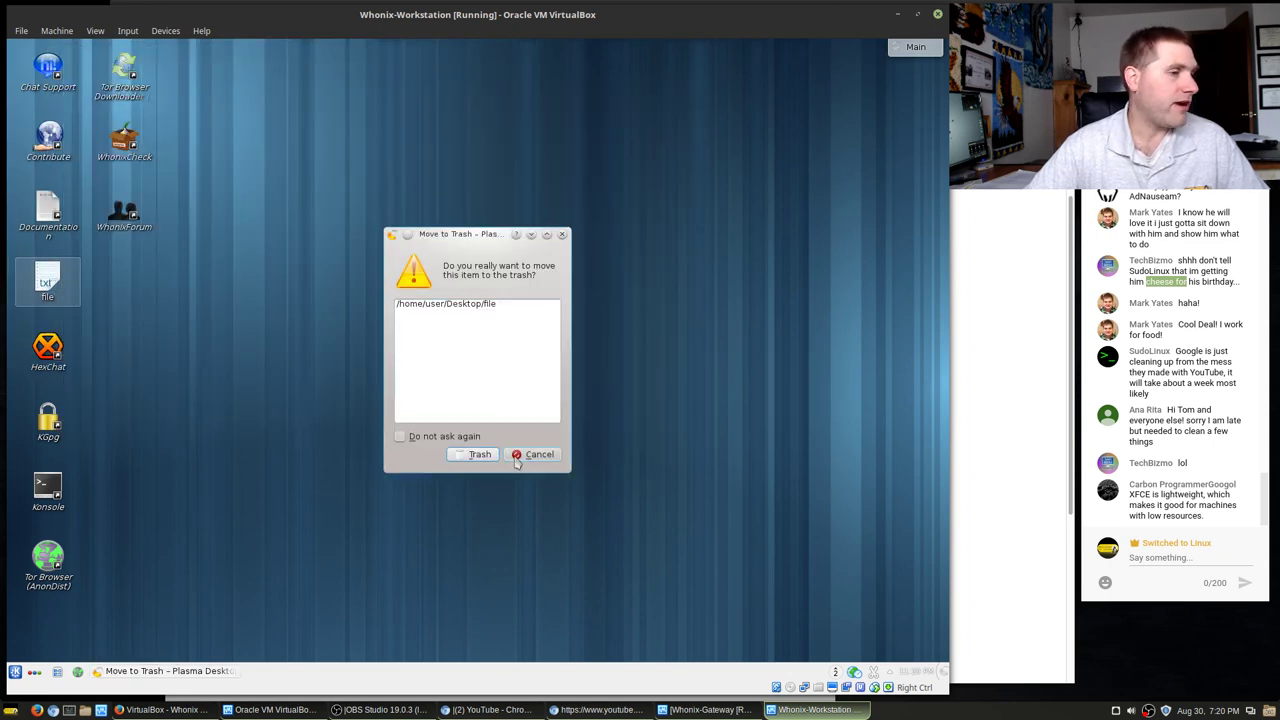
pyautogui.click(479, 457)
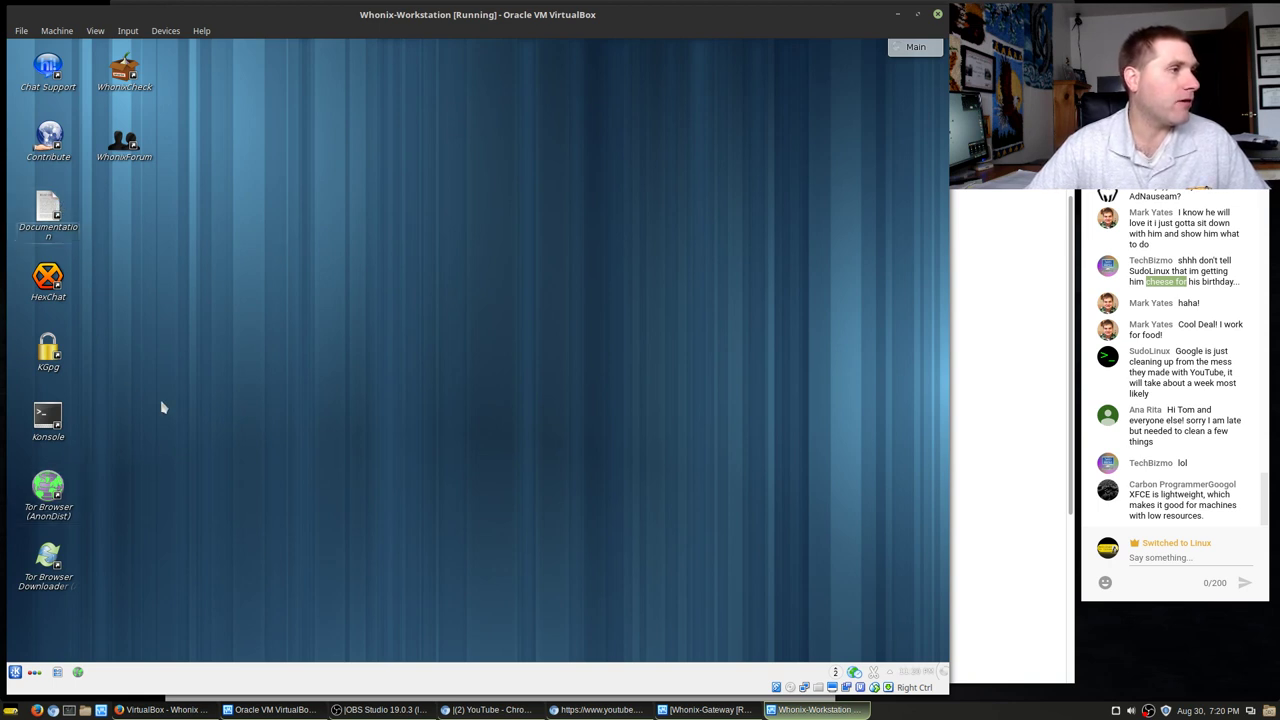
# - Launch Tor Browser (AnonDist) in Whonix-Workstation and move its window clear of the first column of desktop icons
pyautogui.doubleClick(60, 496)
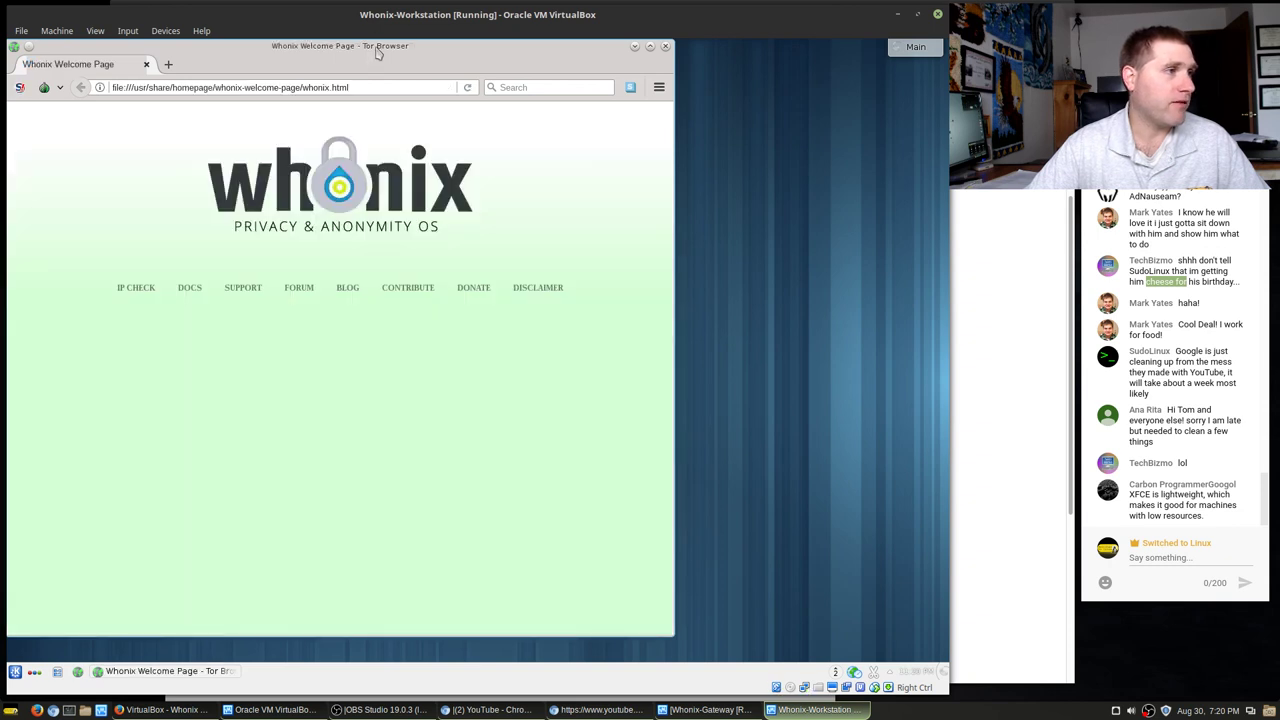
pyautogui.moveTo(377, 53); pyautogui.dragTo(472, 60)
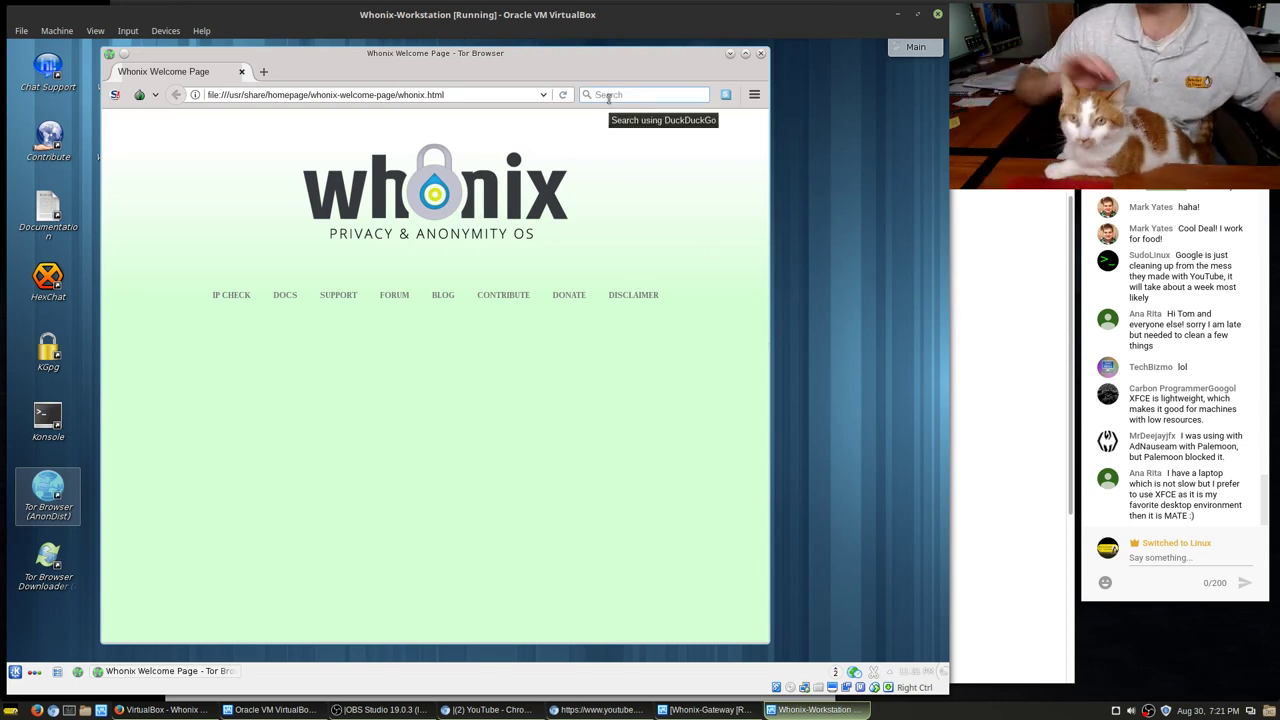
# - Search the web for "what is my ip" and open the "What Is My IP Address? IP Address Tools and More" result
pyautogui.write('w')
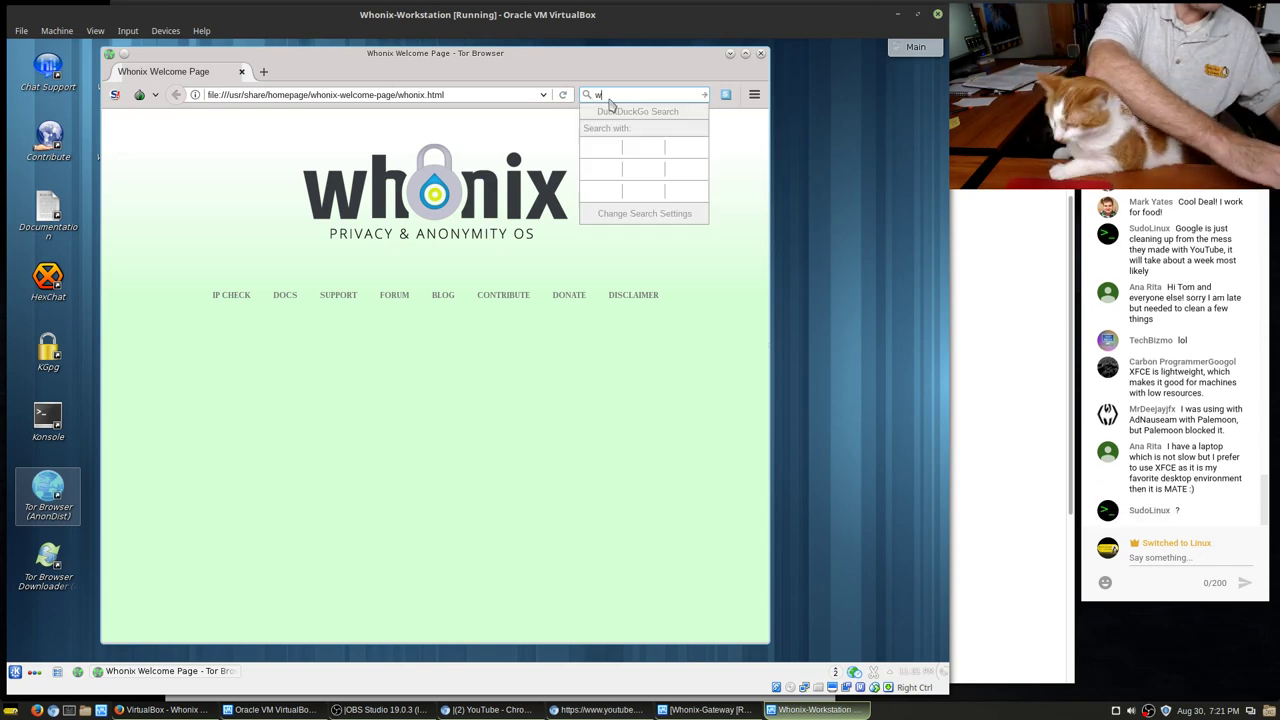
pyautogui.write('hat is ')
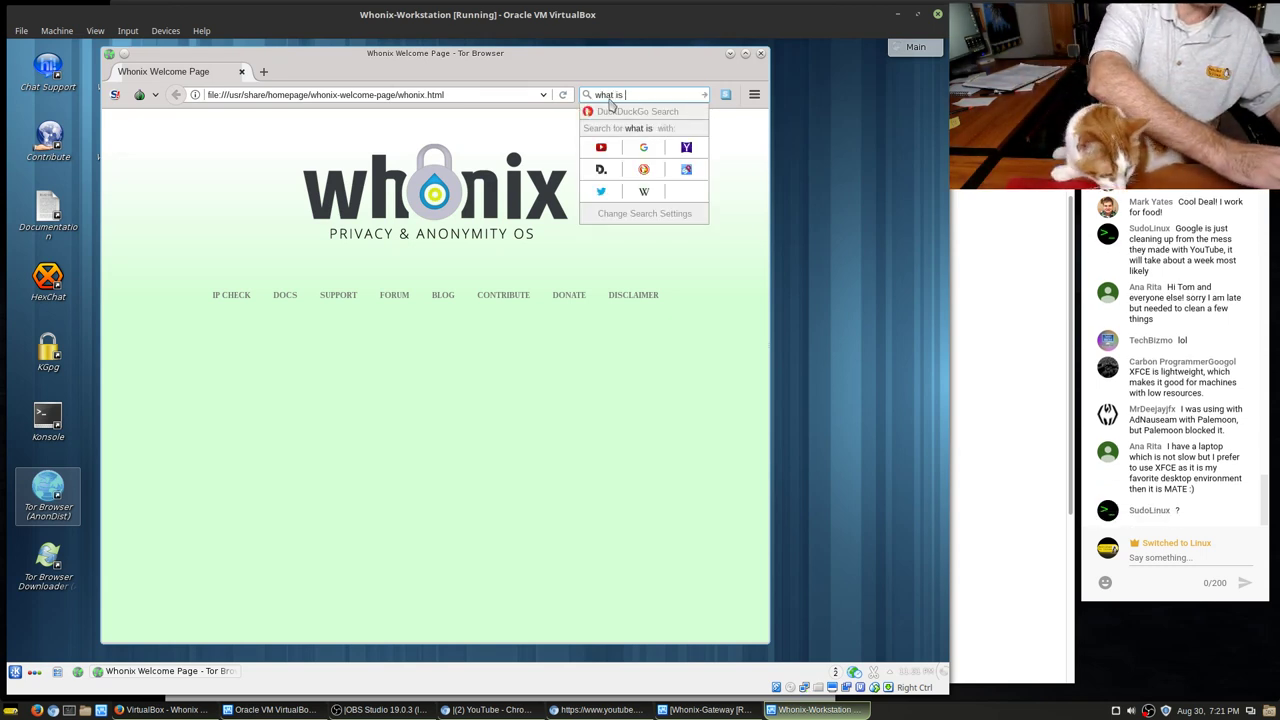
pyautogui.write('my ip')
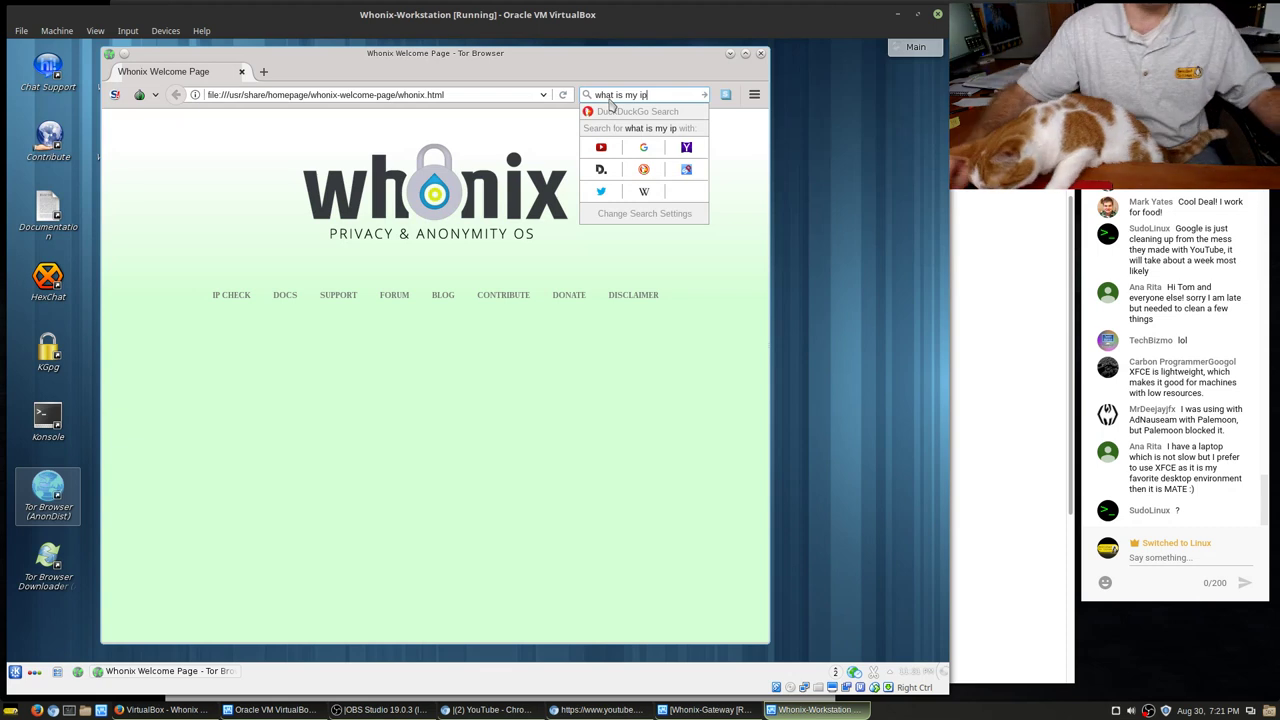
pyautogui.press('Return')
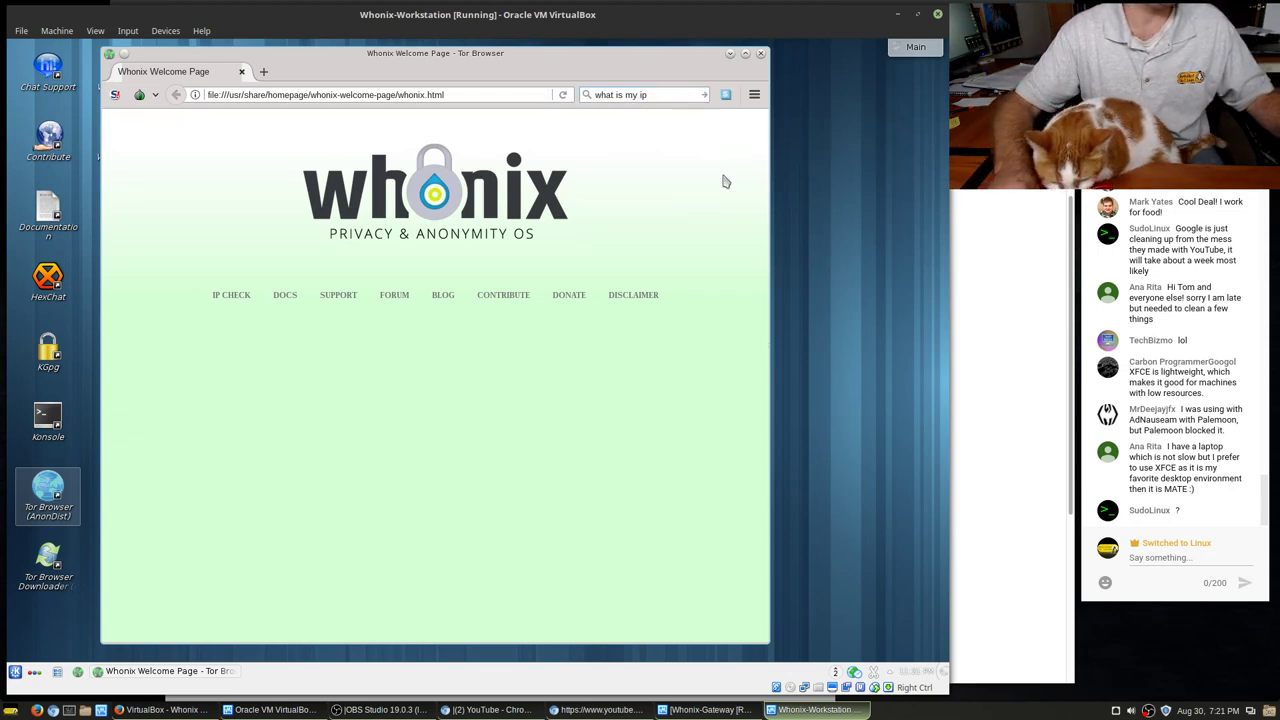
pyautogui.moveTo(632, 308)
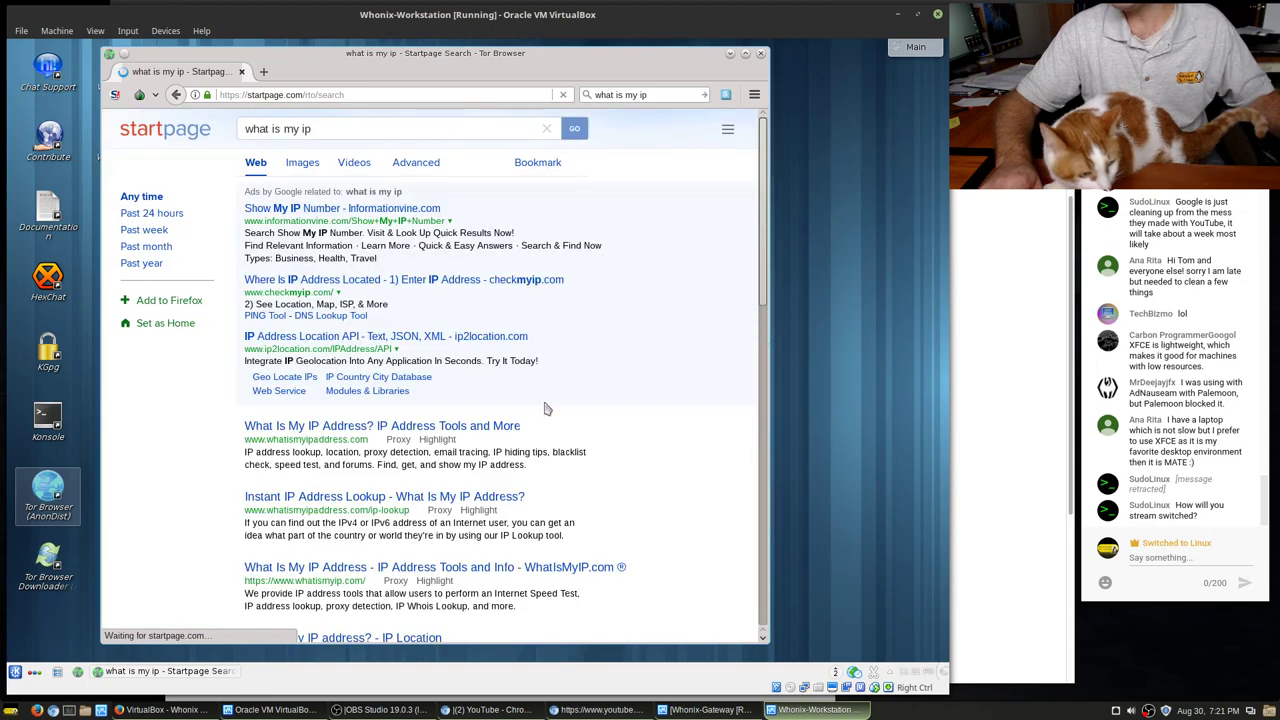
pyautogui.click(372, 425)
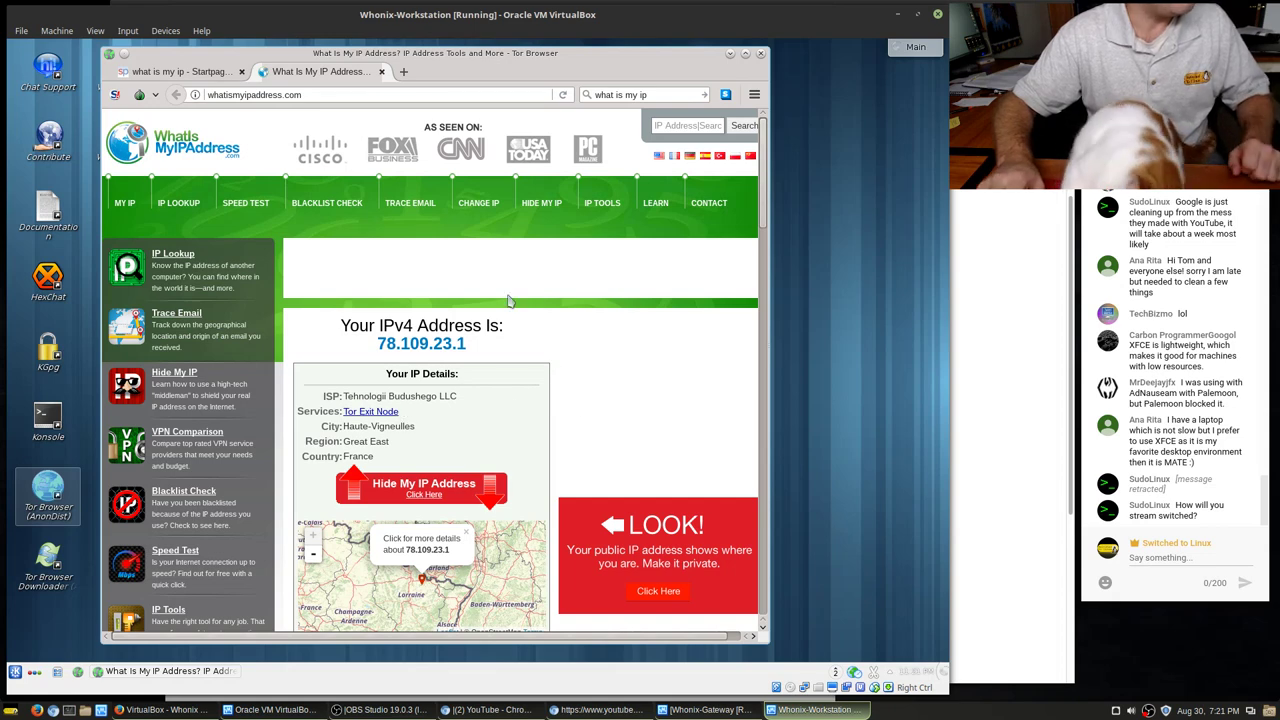
# - Request a new Tor circuit for the whatismyipaddress.com site and check the IP details on the reloaded page
pyautogui.click(155, 96)
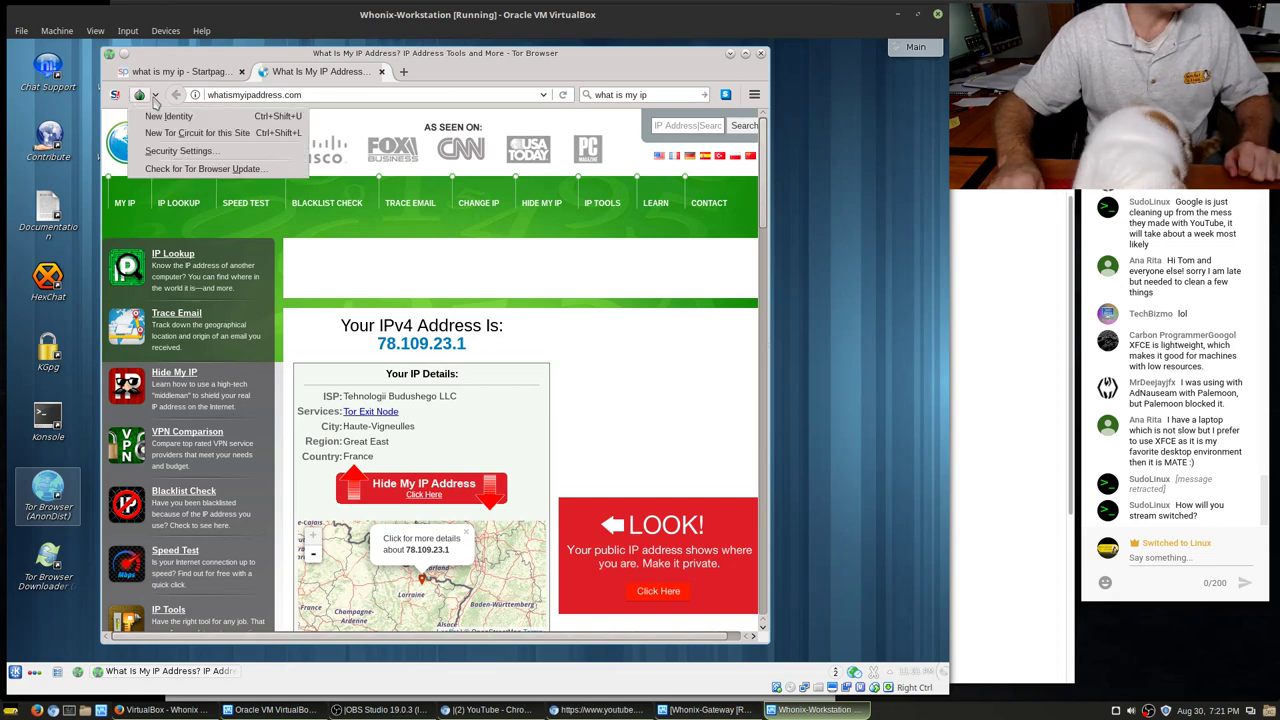
pyautogui.click(200, 133)
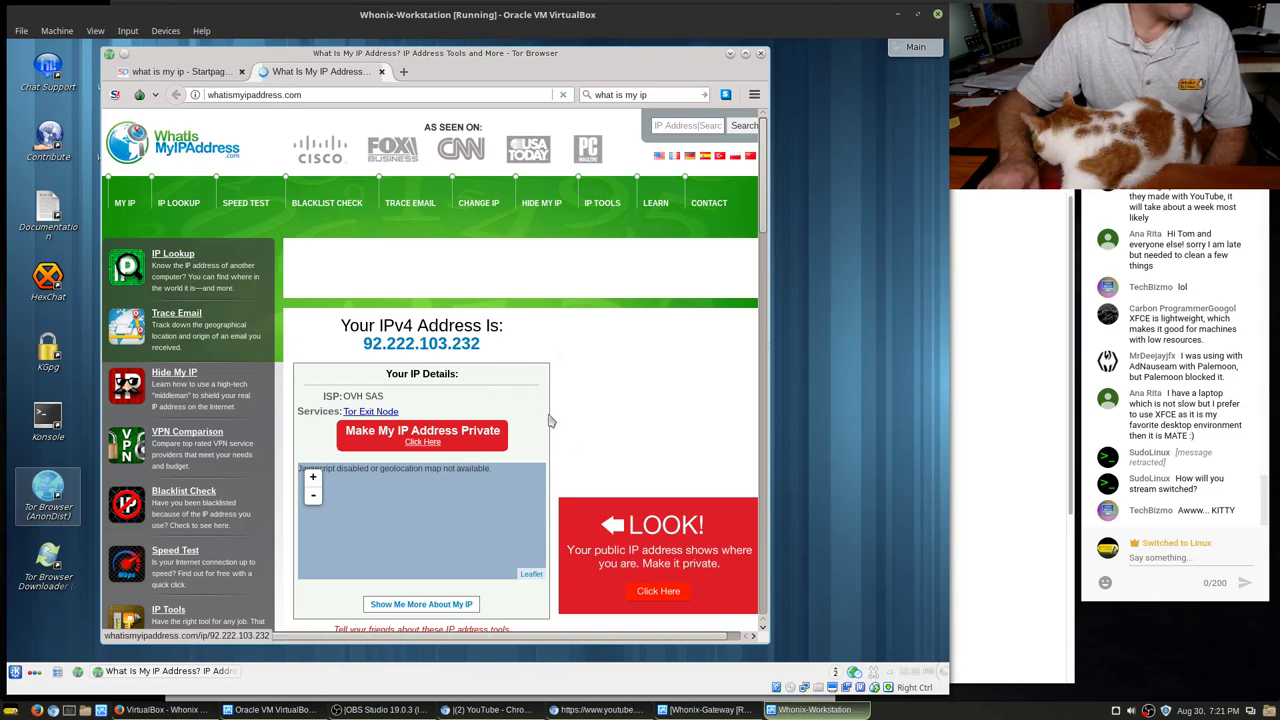
pyautogui.scroll(-2, 553, 424)
pyautogui.scroll(2, 553, 424)
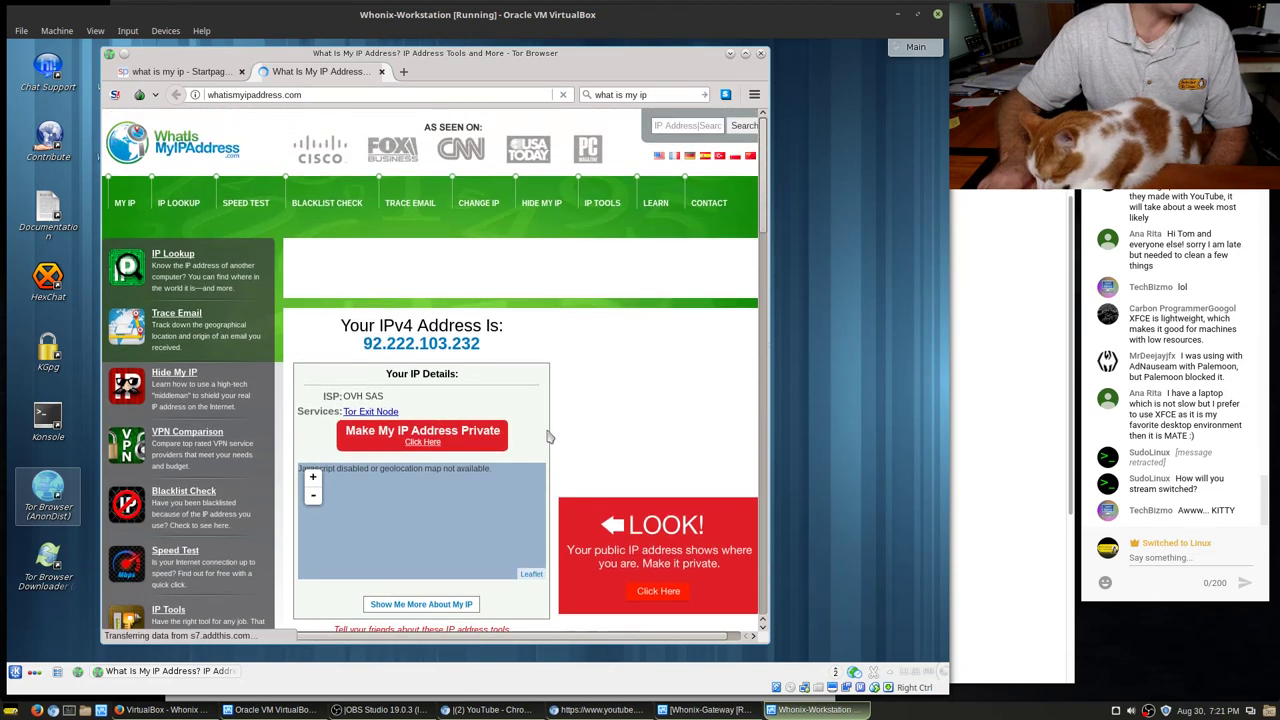
# - Close the whatismyipaddress.com tab and open the about:config preferences in the remaining tab, accepting the warning
pyautogui.click(381, 71)
pyautogui.click(360, 95)
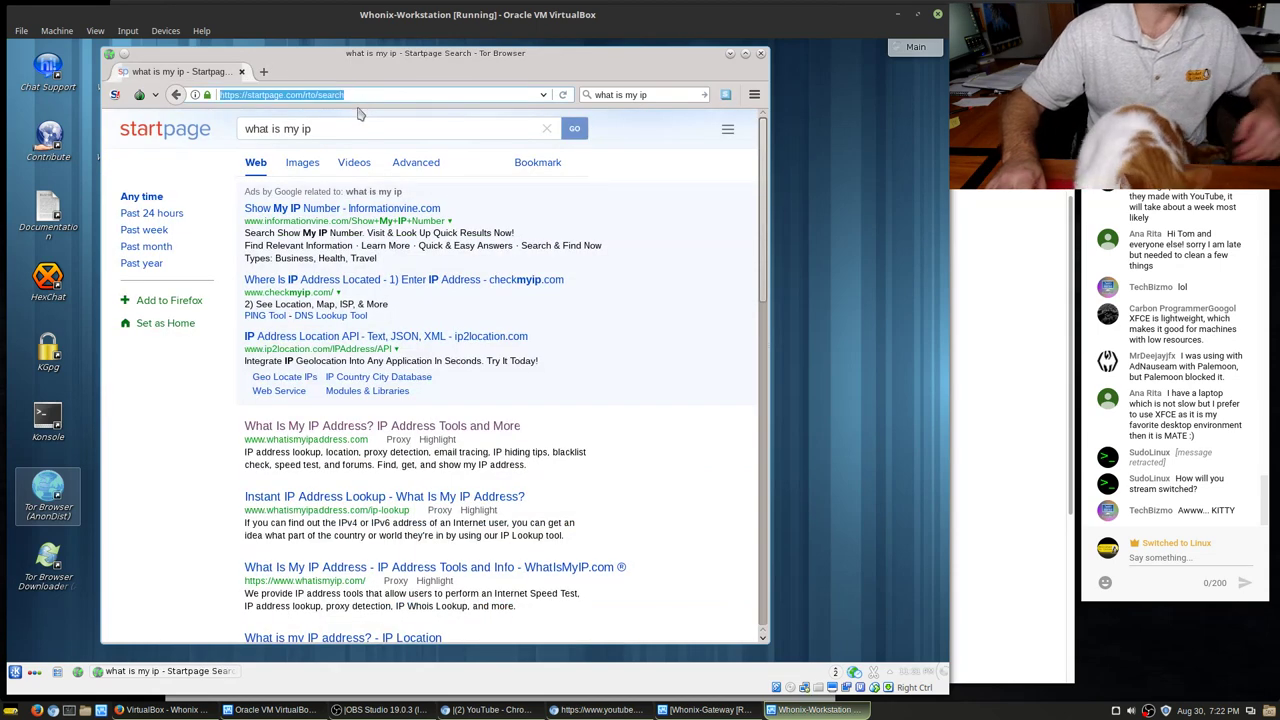
pyautogui.write('ja')
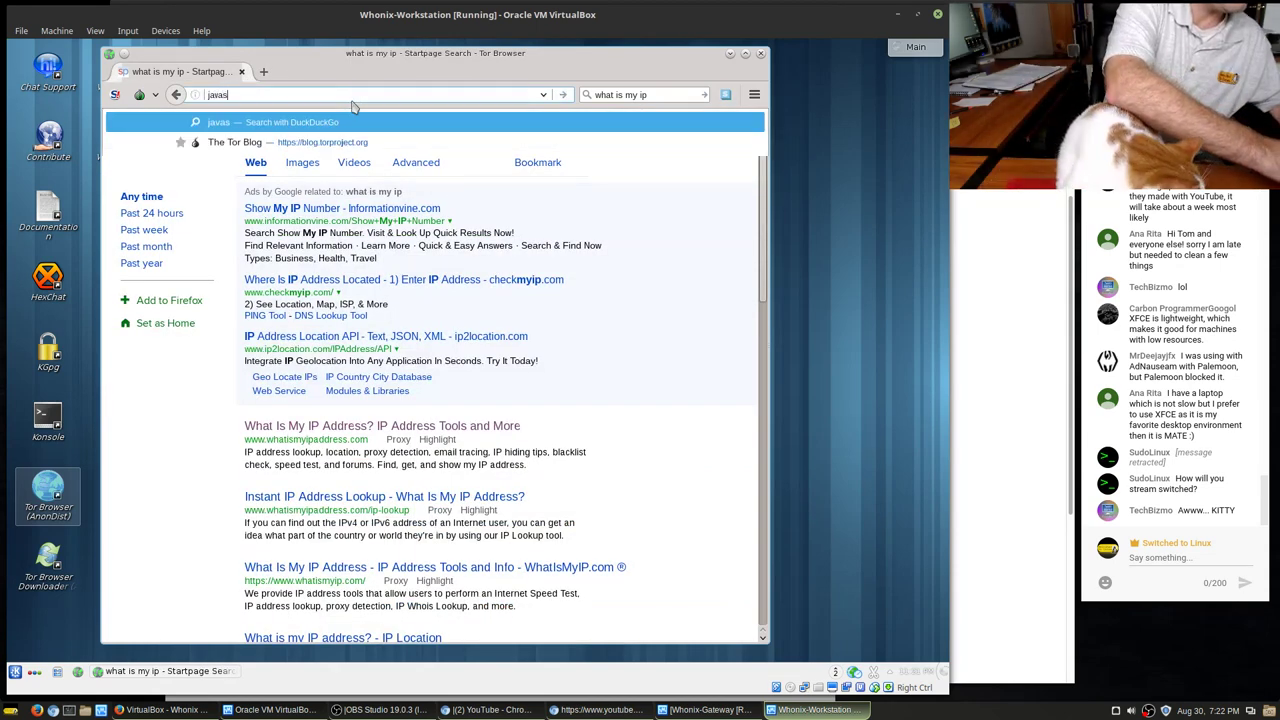
pyautogui.write('va')
pyautogui.press('BackSpace')
pyautogui.press('BackSpace')
pyautogui.press('BackSpace')
pyautogui.press('BackSpace')
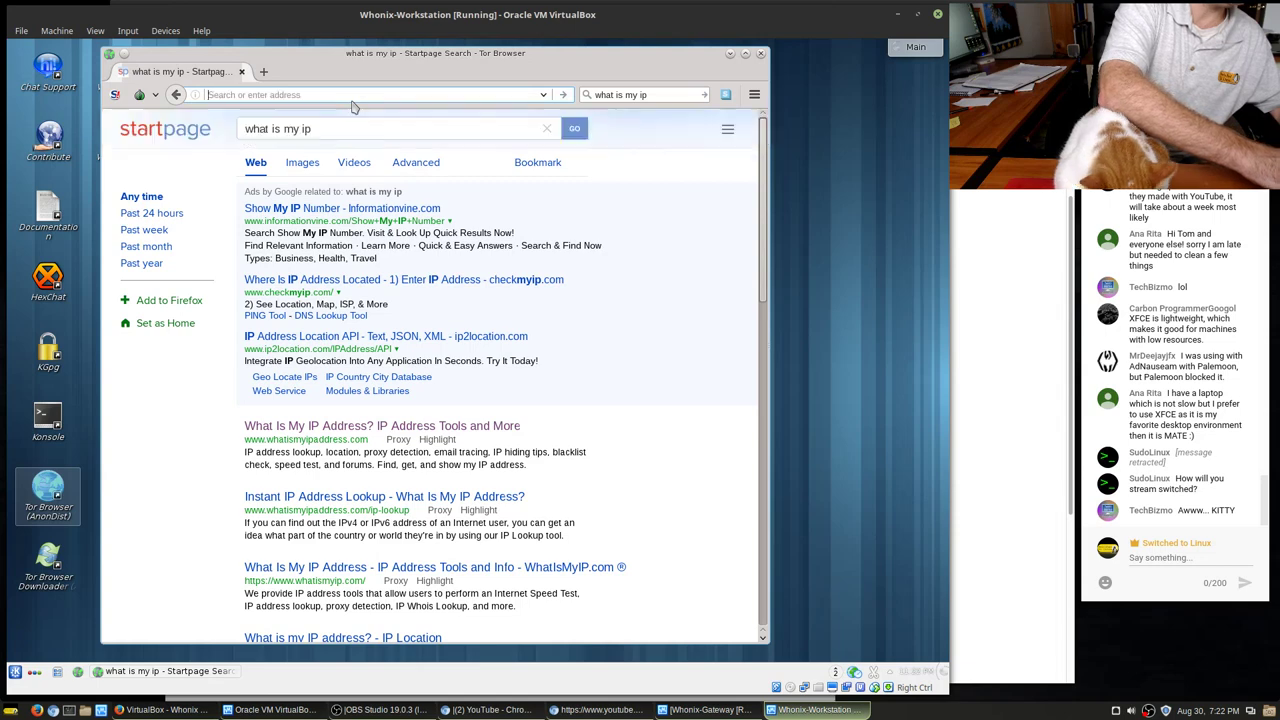
pyautogui.write('about:')
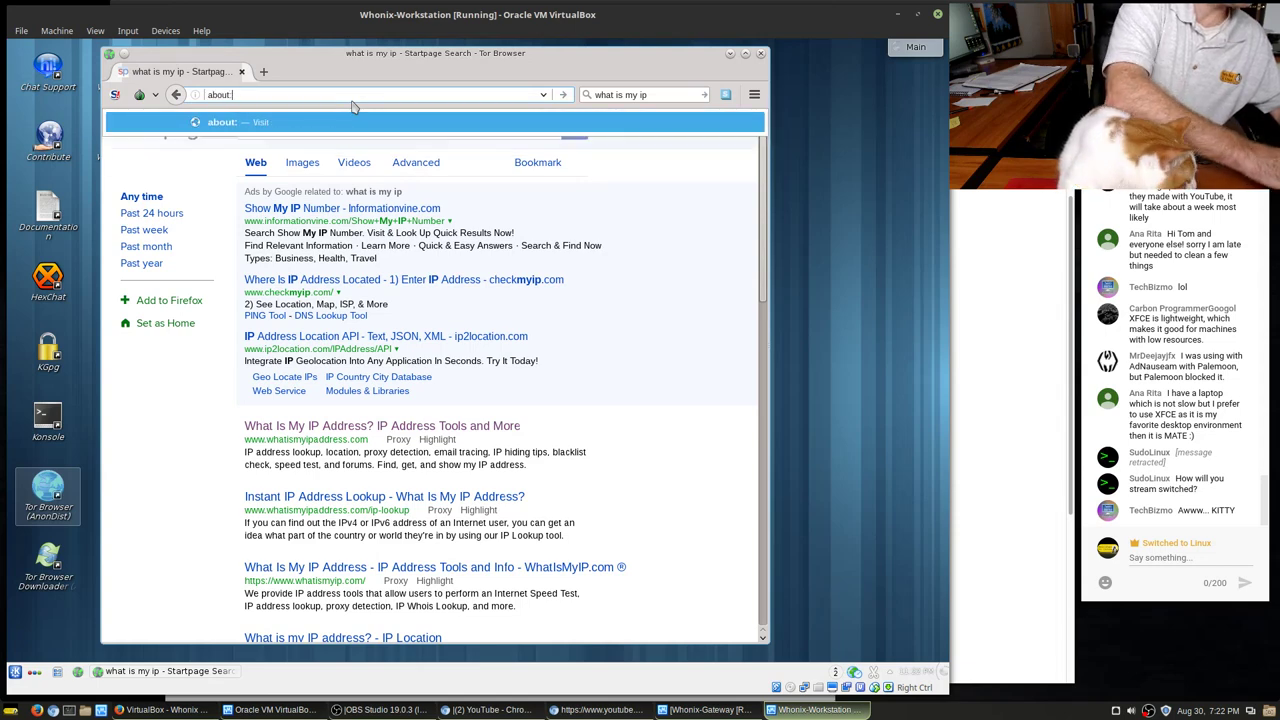
pyautogui.write('config')
pyautogui.press('Return')
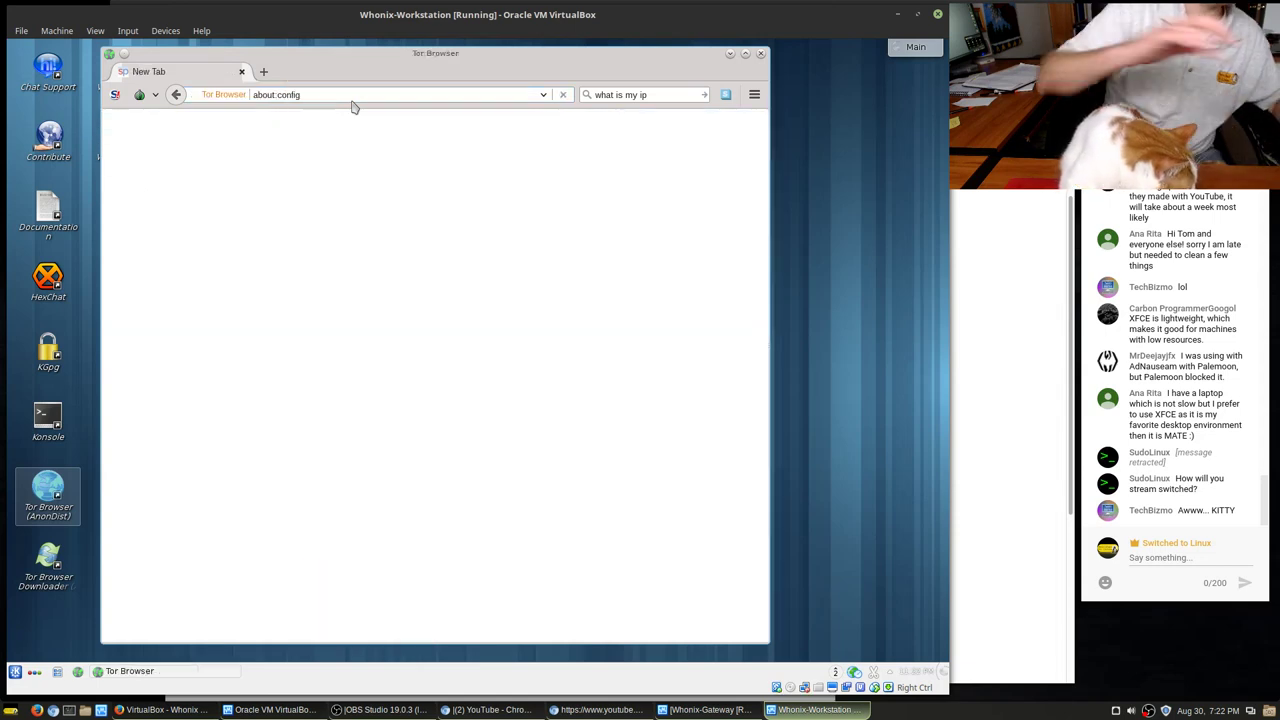
pyautogui.click(250, 378)
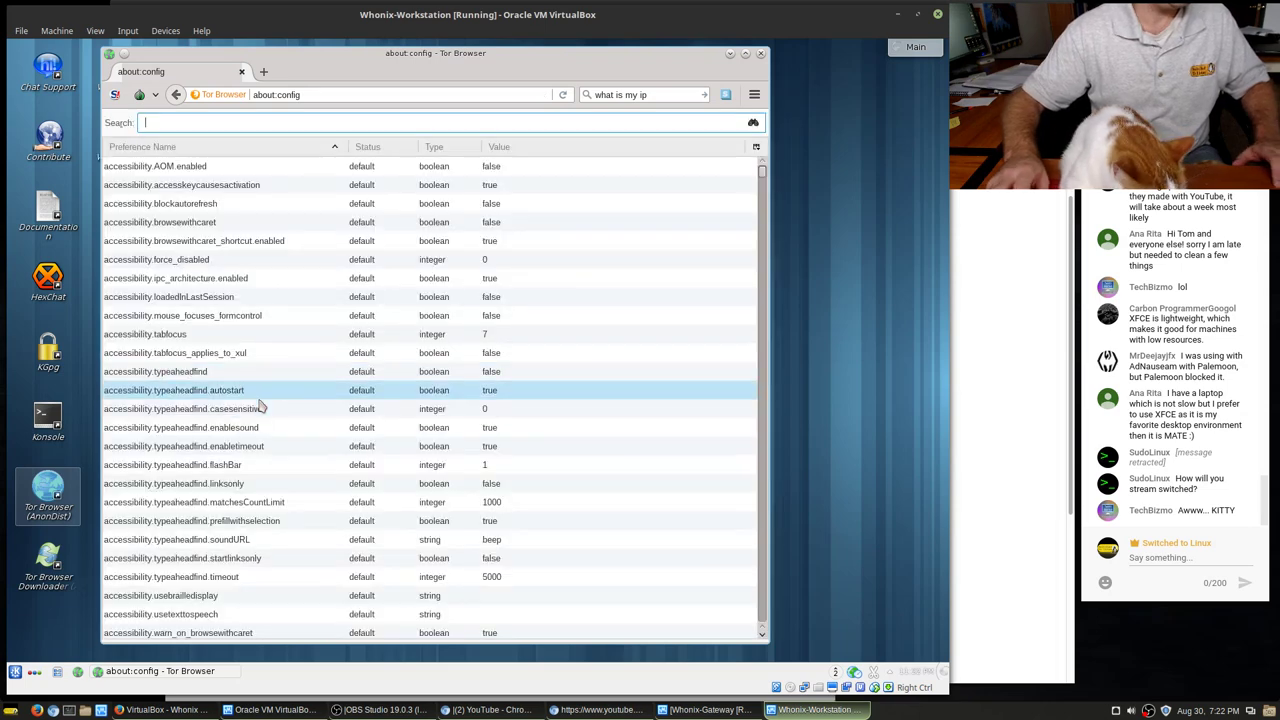
# - Find the javascript.enabled preference by filtering for "javasc", set it to false, and filter the preferences for "geo"
pyautogui.write('ja')
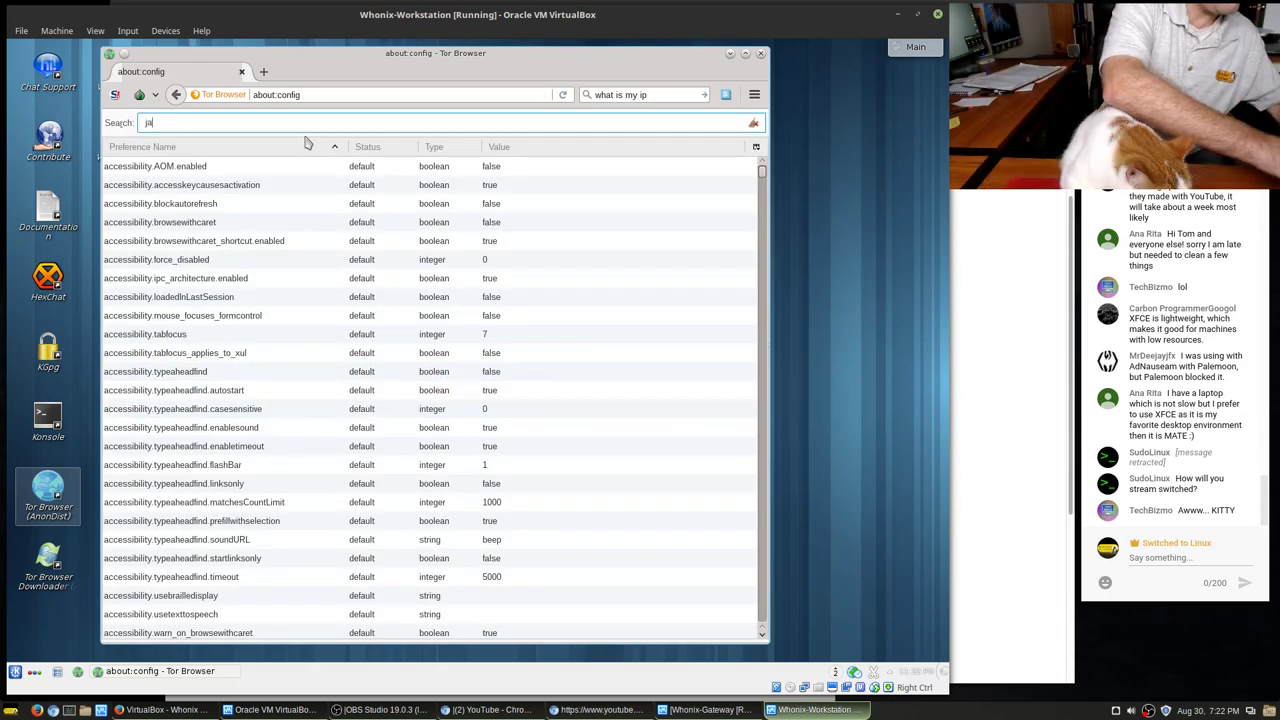
pyautogui.write('vasc')
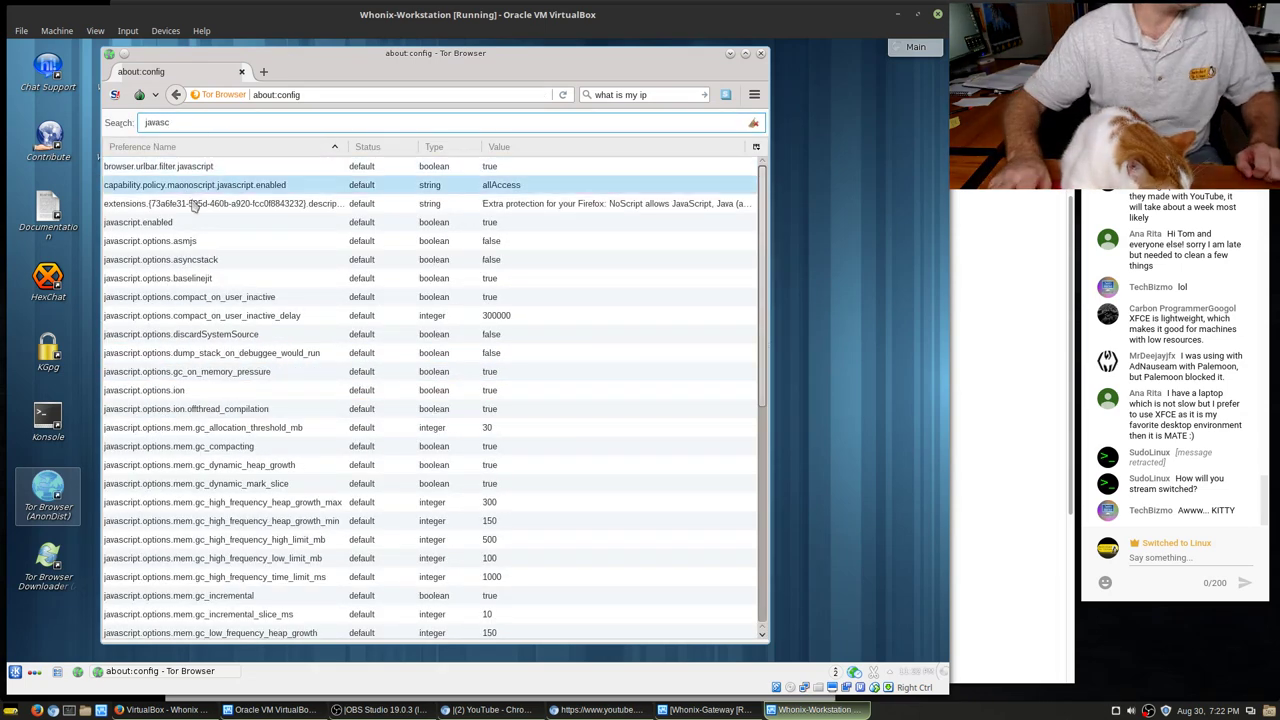
pyautogui.doubleClick(248, 232)
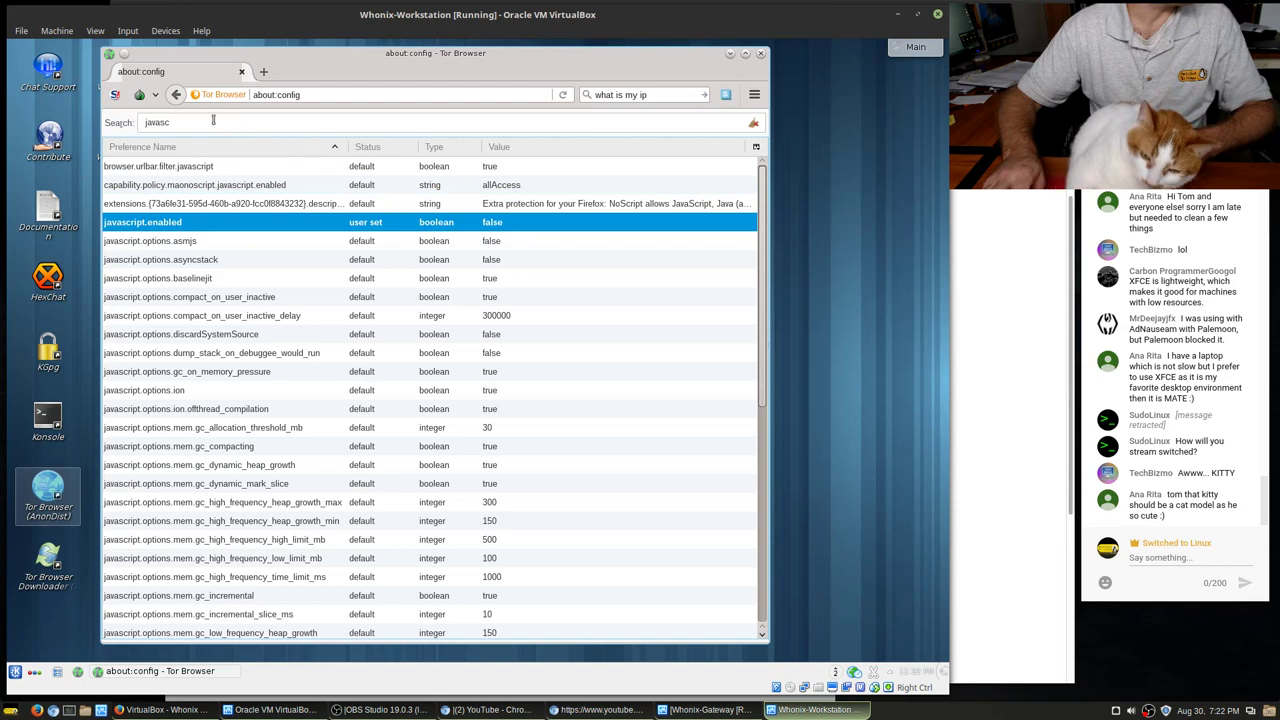
pyautogui.moveTo(213, 121); pyautogui.dragTo(82, 137)
pyautogui.write('geo')
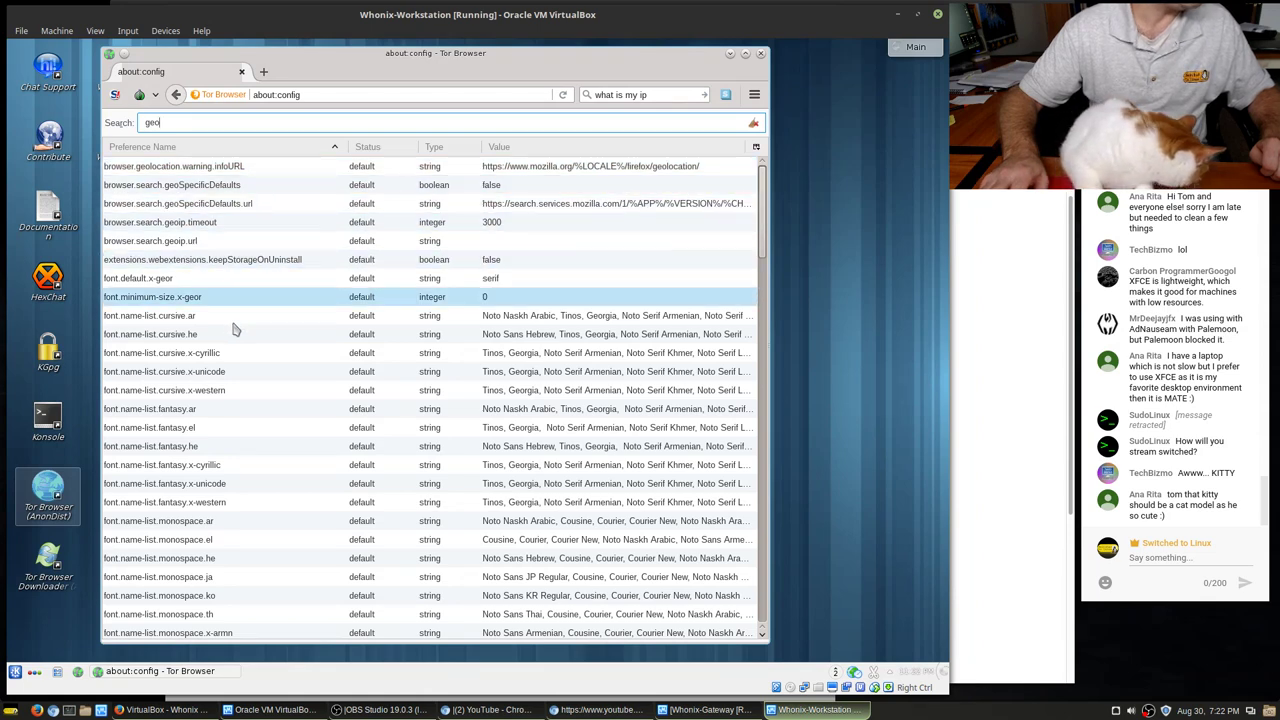
# - Return to the "what is my ip" search results and reopen the "What Is My IP Address? IP Address Tools and More" page
pyautogui.click(177, 95)
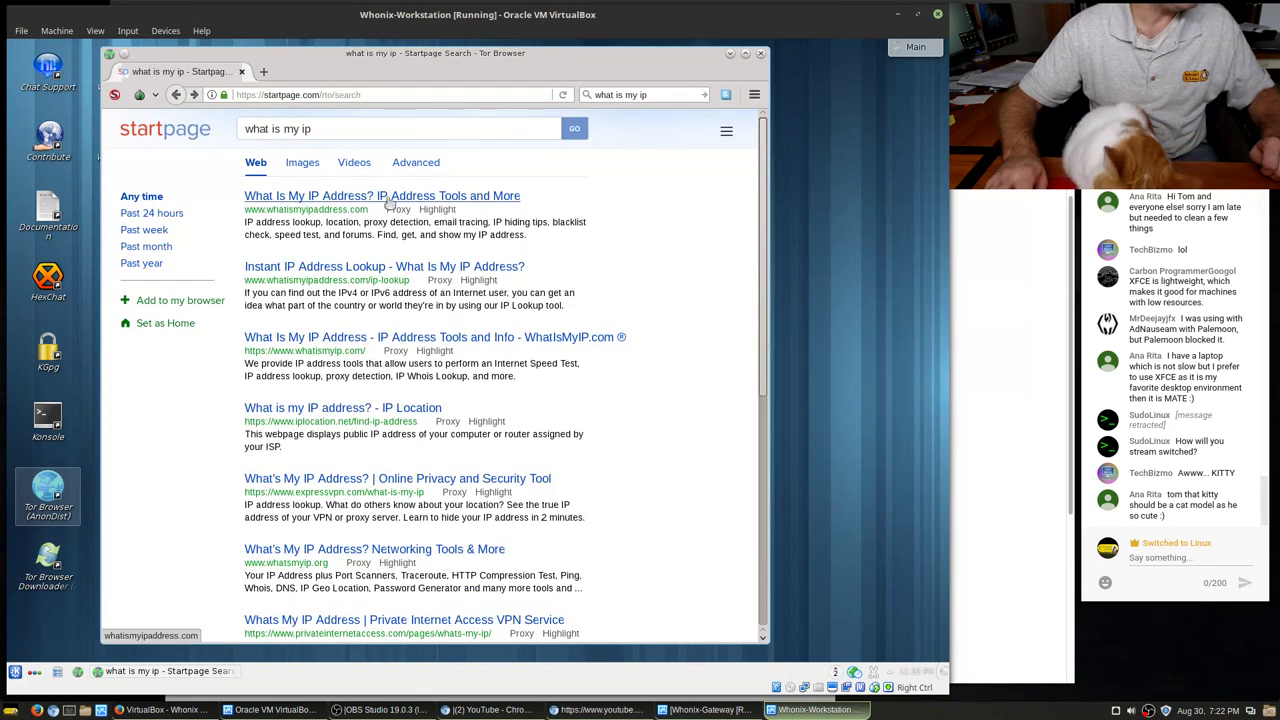
pyautogui.click(390, 197)
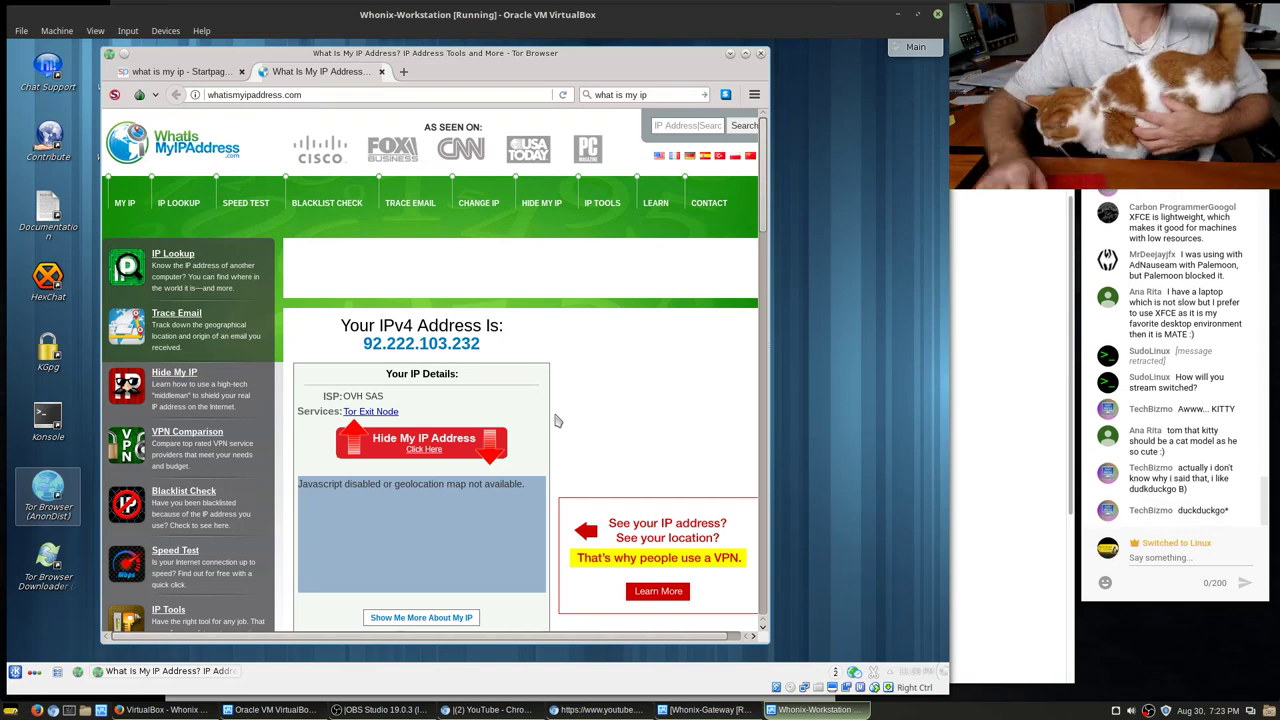
# - Look back through the live chat messages beside the virtual machine and highlight "Palemoon" in one of them
pyautogui.scroll(3, 1170, 211)
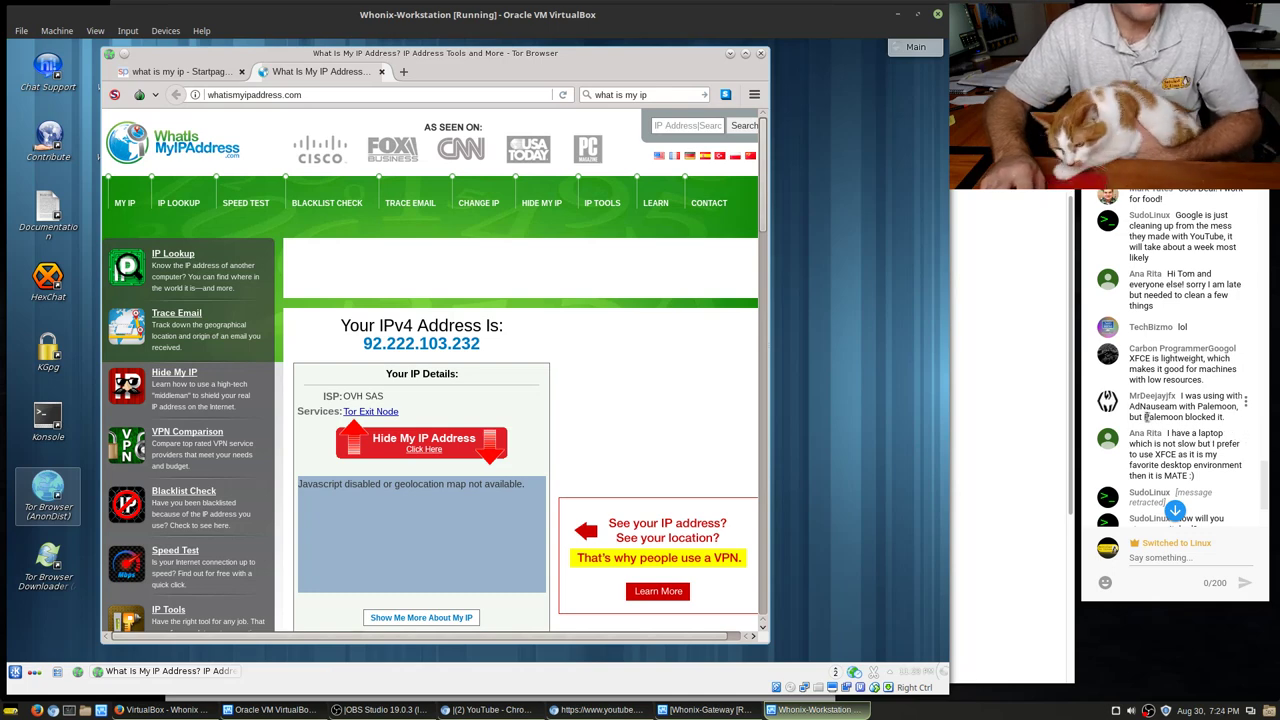
pyautogui.moveTo(1144, 417); pyautogui.dragTo(1196, 418)
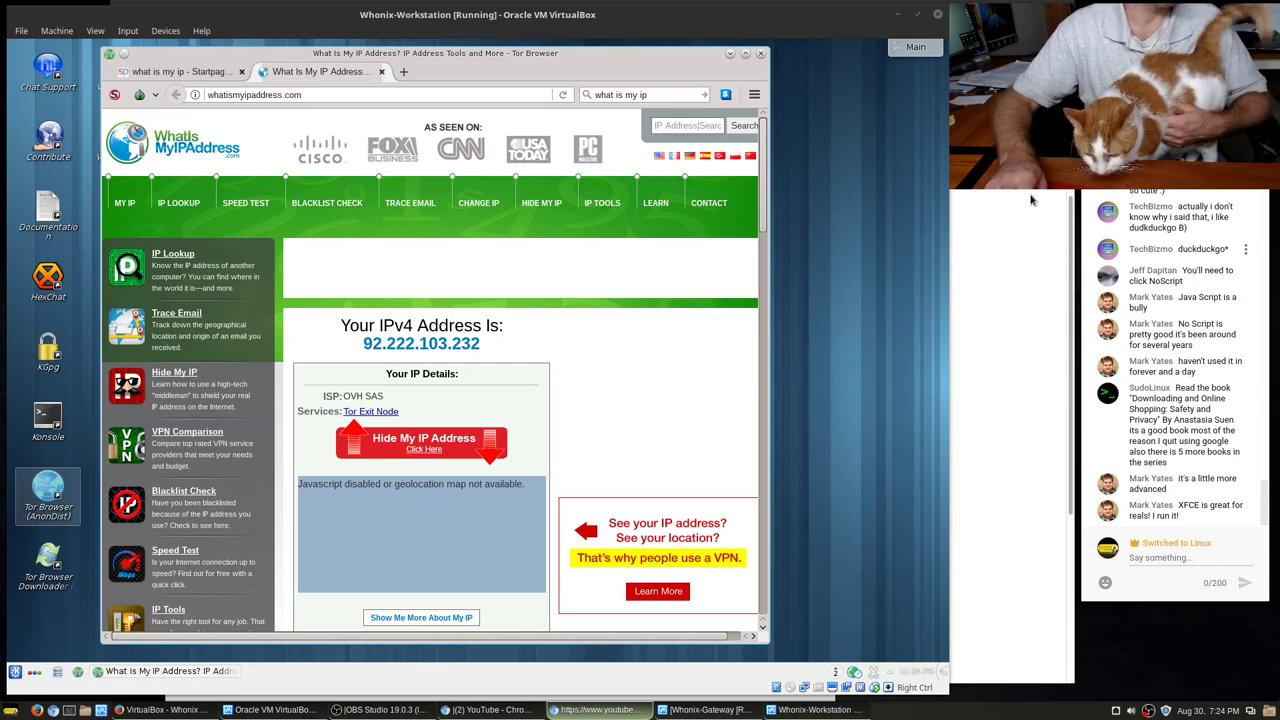
pyautogui.click(114, 95)
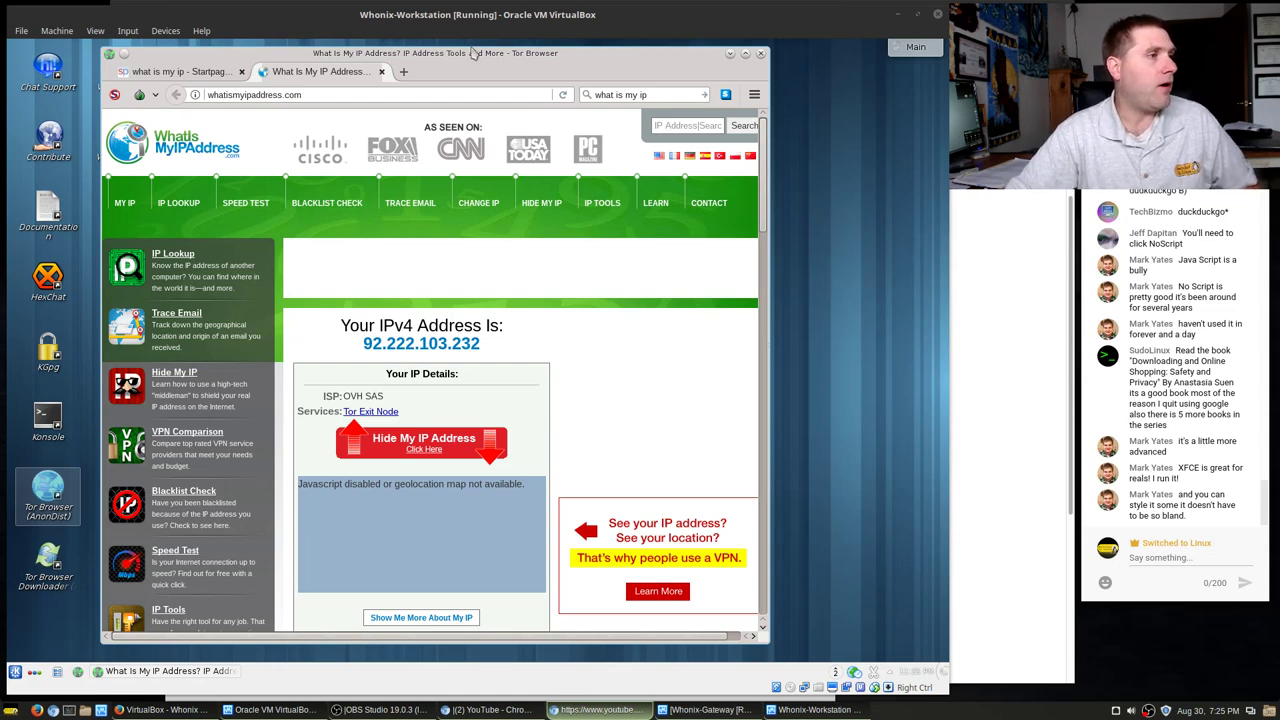
# - Close the whatismyipaddress.com tab, load amazon.com in the remaining tab, and look over its home page
pyautogui.click(381, 71)
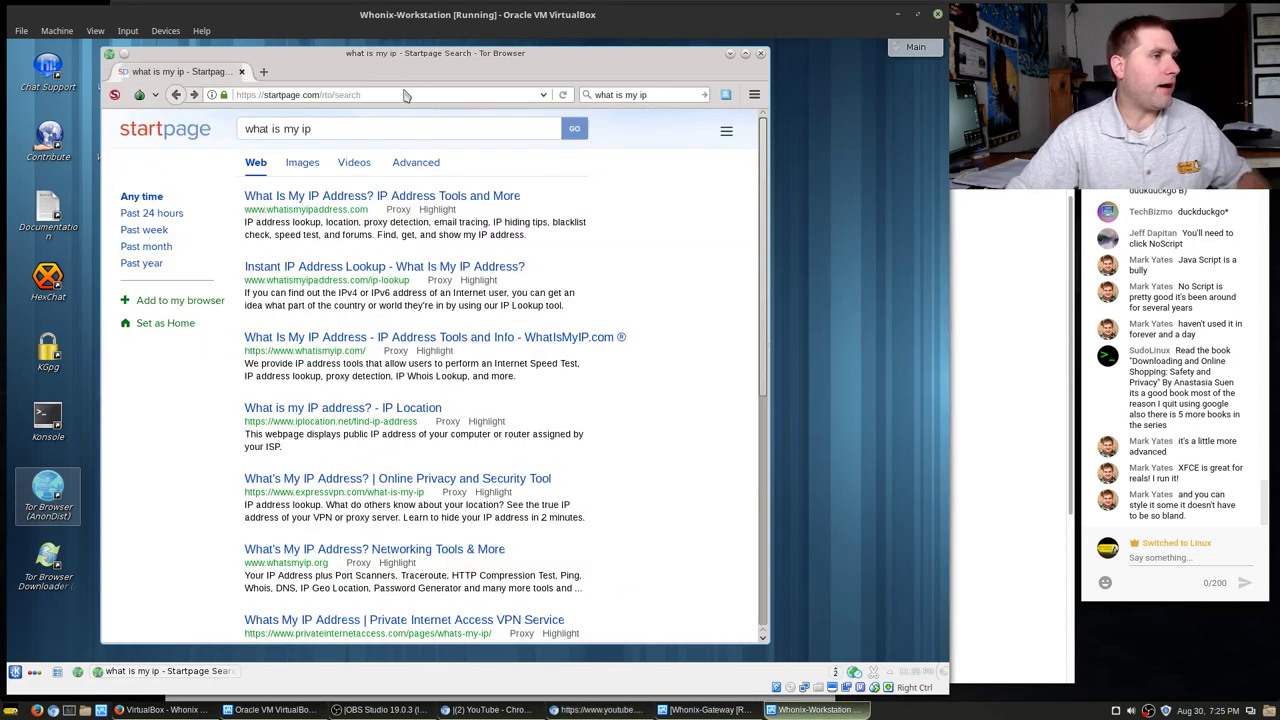
pyautogui.click(404, 94)
pyautogui.write('ama')
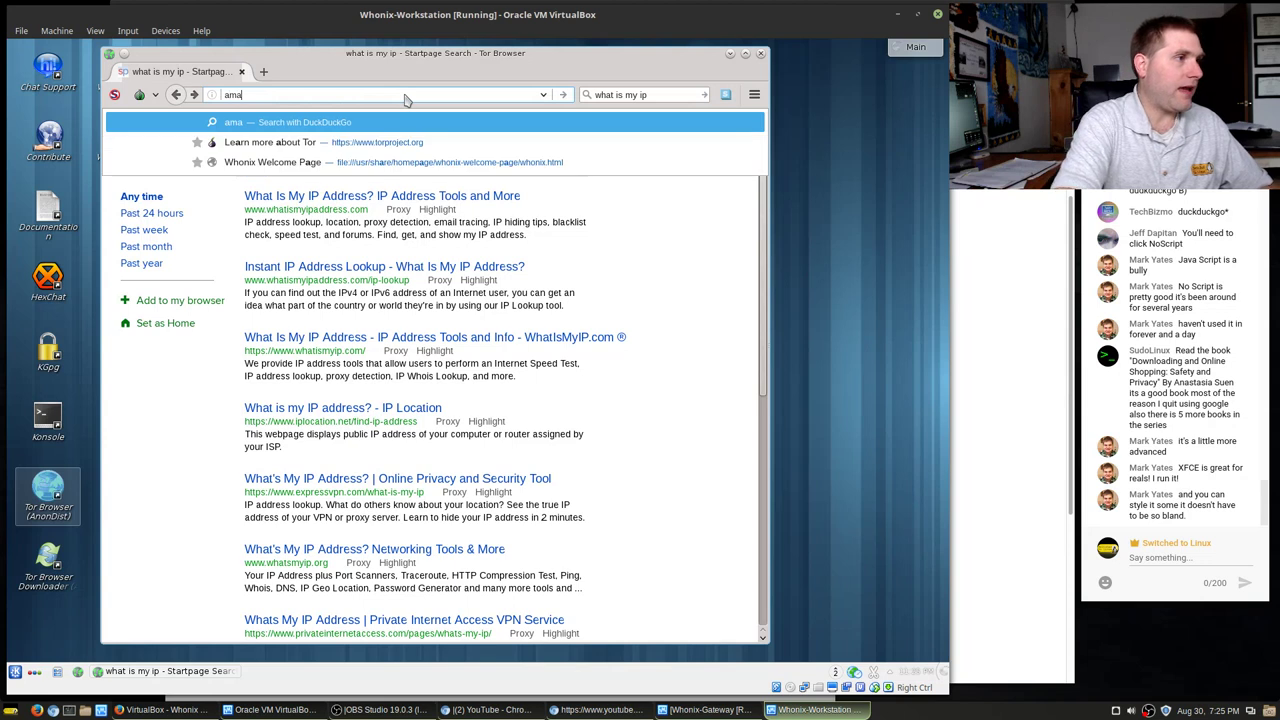
pyautogui.write('zon.com')
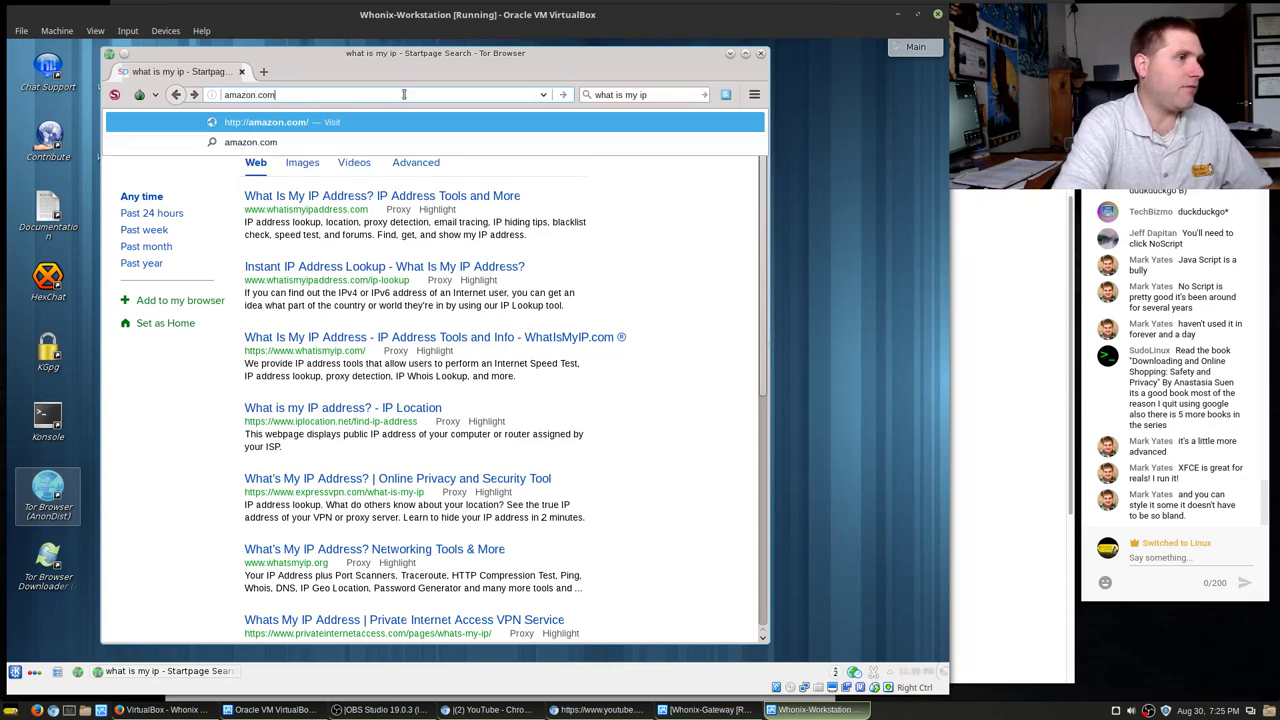
pyautogui.press('Return')
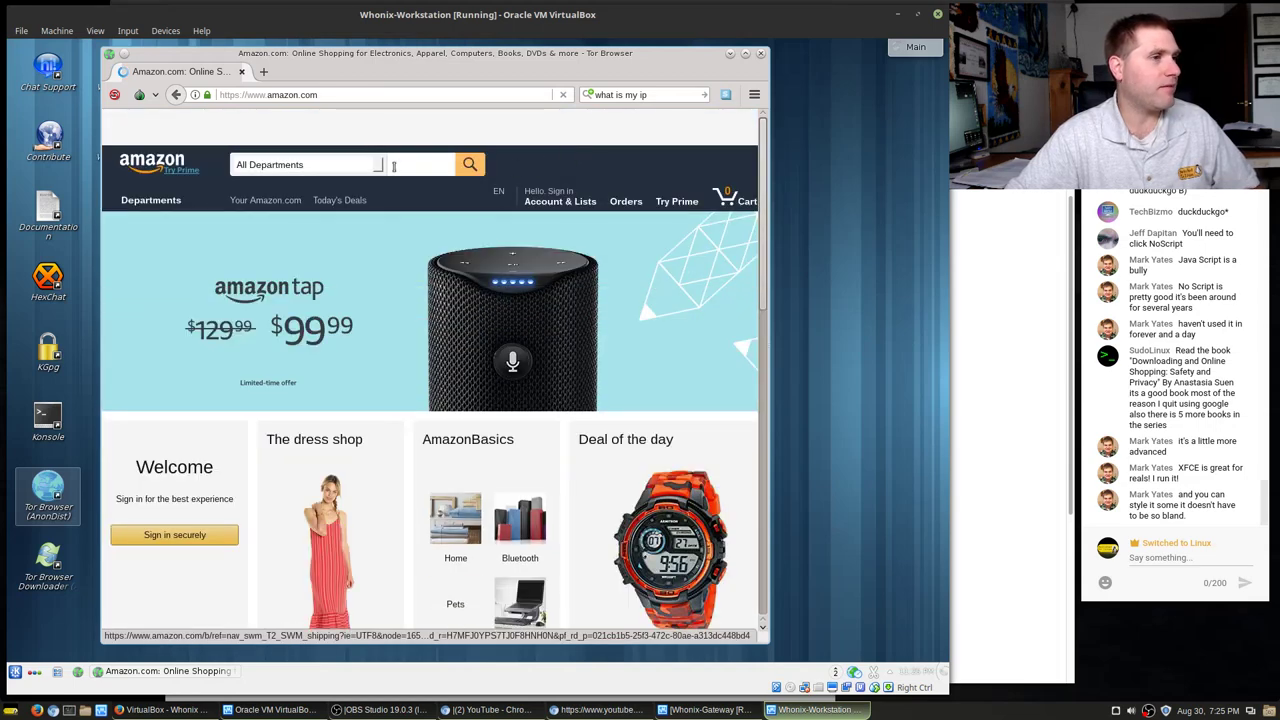
pyautogui.scroll(-5, 480, 265)
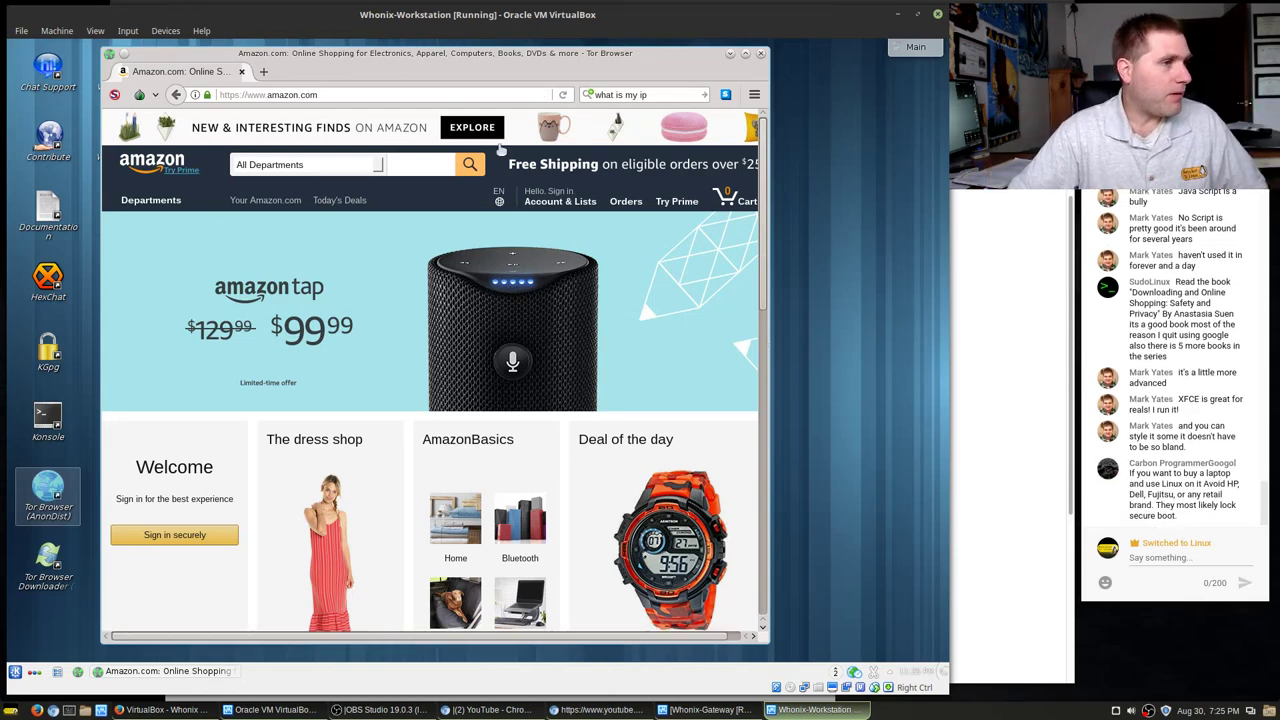
pyautogui.scroll(-2, 430, 310)
pyautogui.scroll(2, 430, 310)
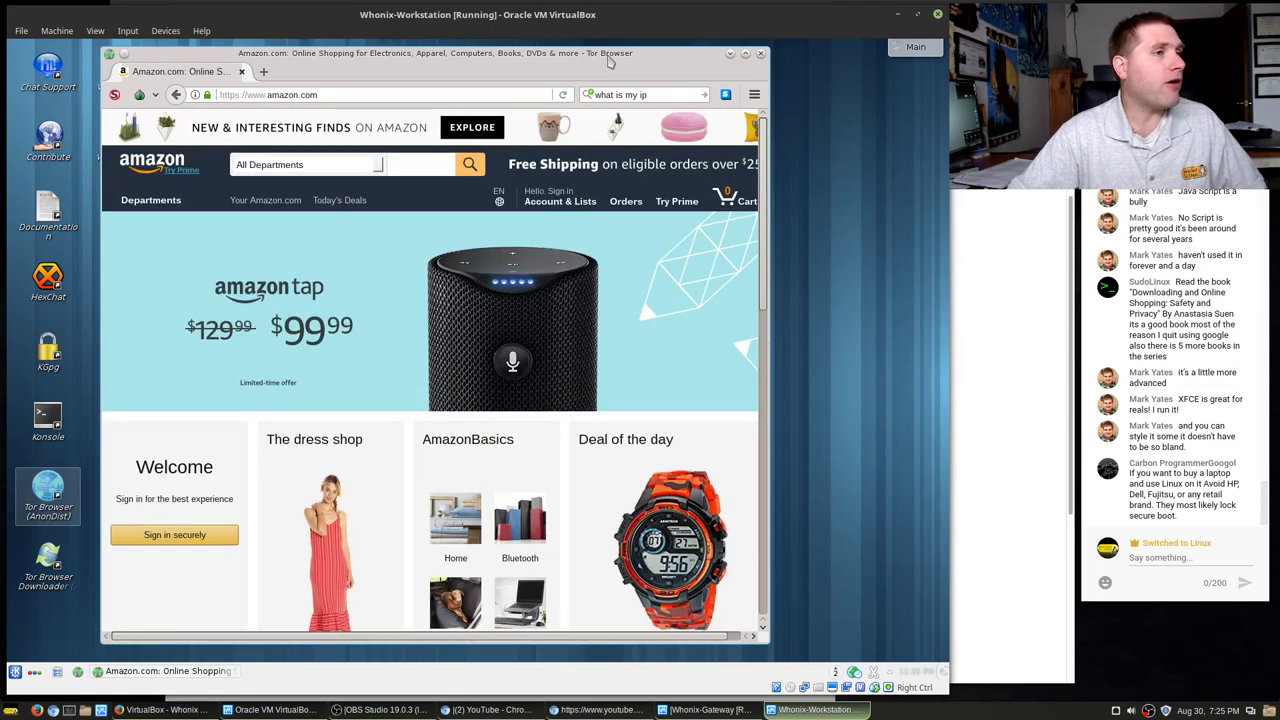
# - Move the Tor Browser window clear of the second column of desktop icons and deselect the Tor Browser (AnonDist) icon
pyautogui.moveTo(627, 54); pyautogui.dragTo(728, 57)
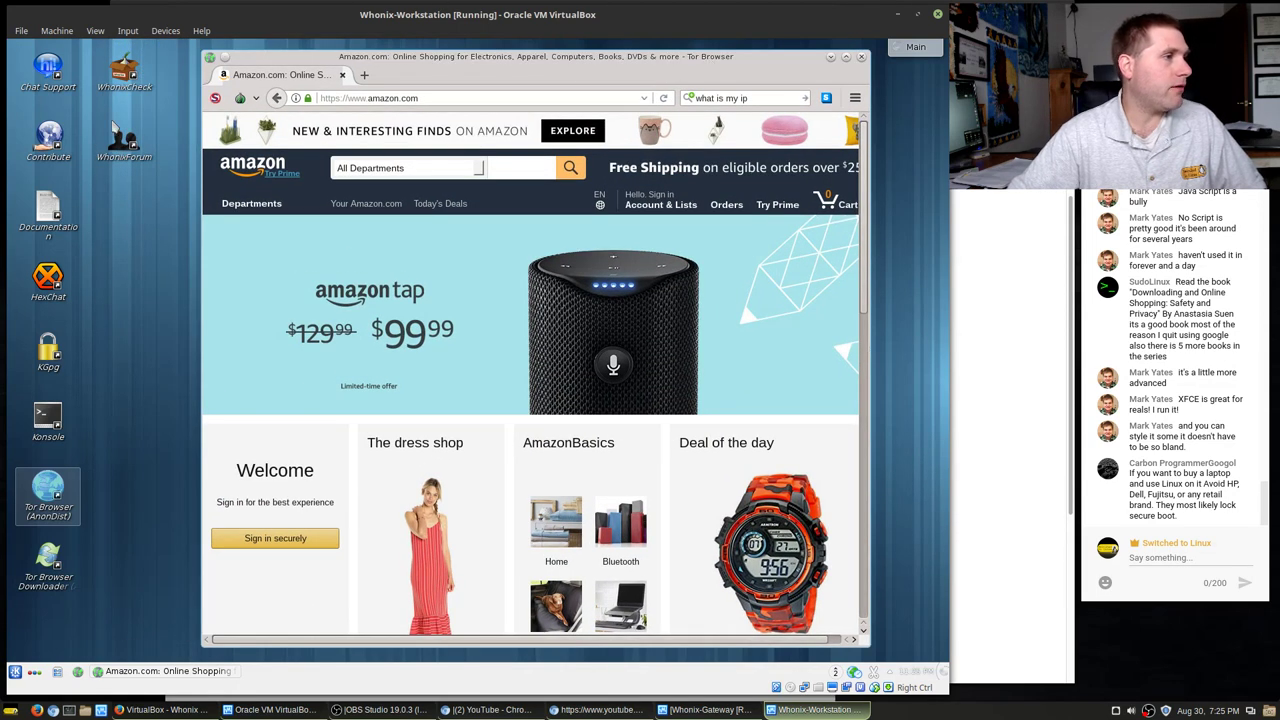
pyautogui.click(124, 267)
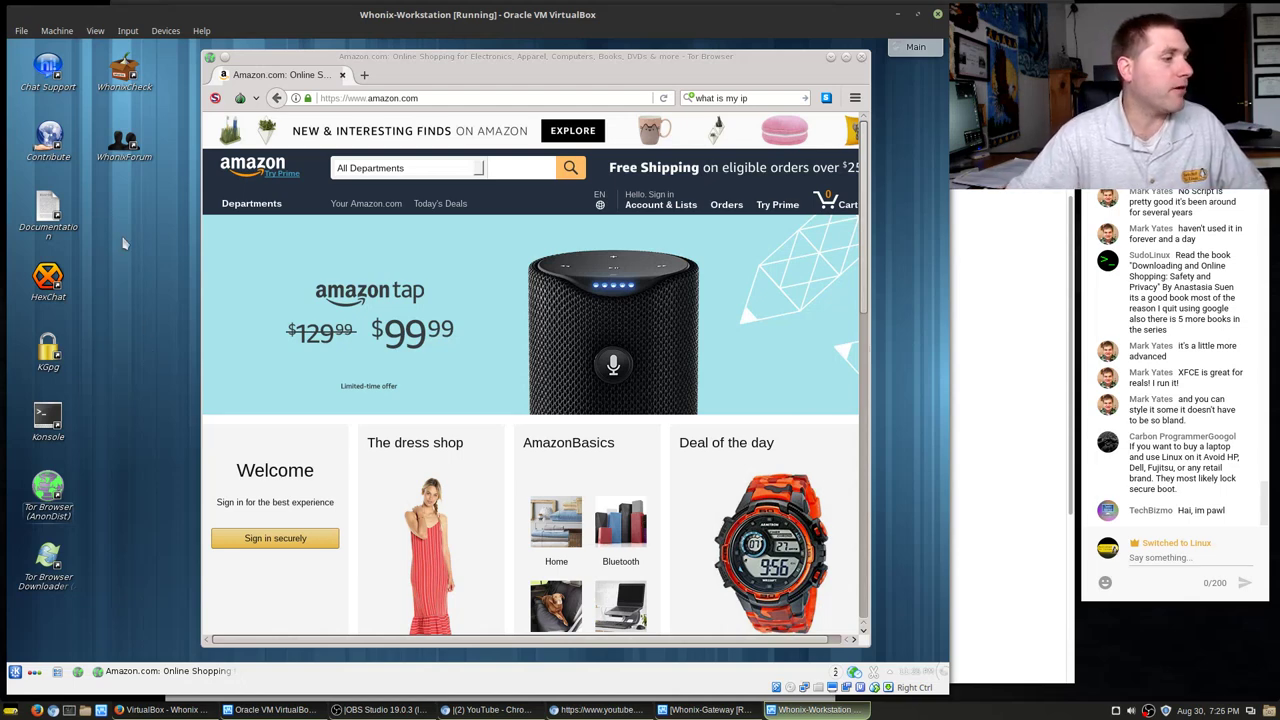
# - Look through the Graphics and Multimedia categories of the Workstation's application launcher
pyautogui.click(15, 671)
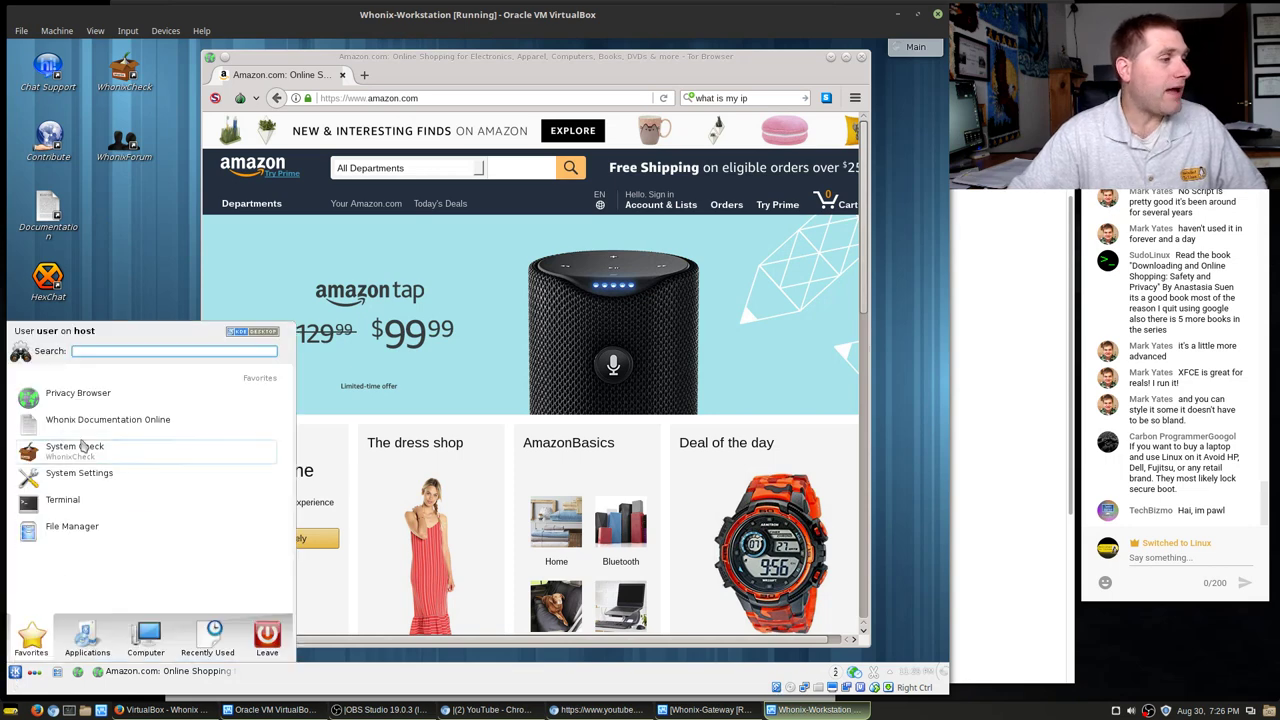
pyautogui.click(96, 640)
pyautogui.scroll(-1, 100, 590)
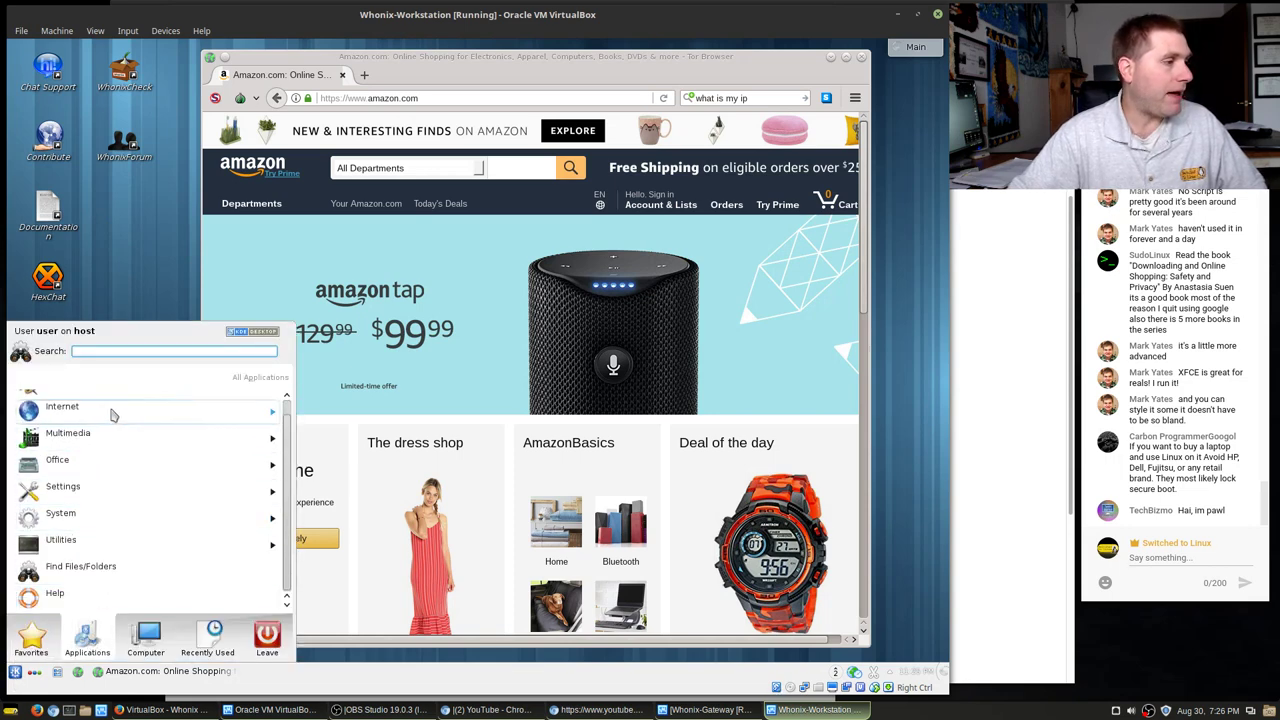
pyautogui.scroll(1, 114, 430)
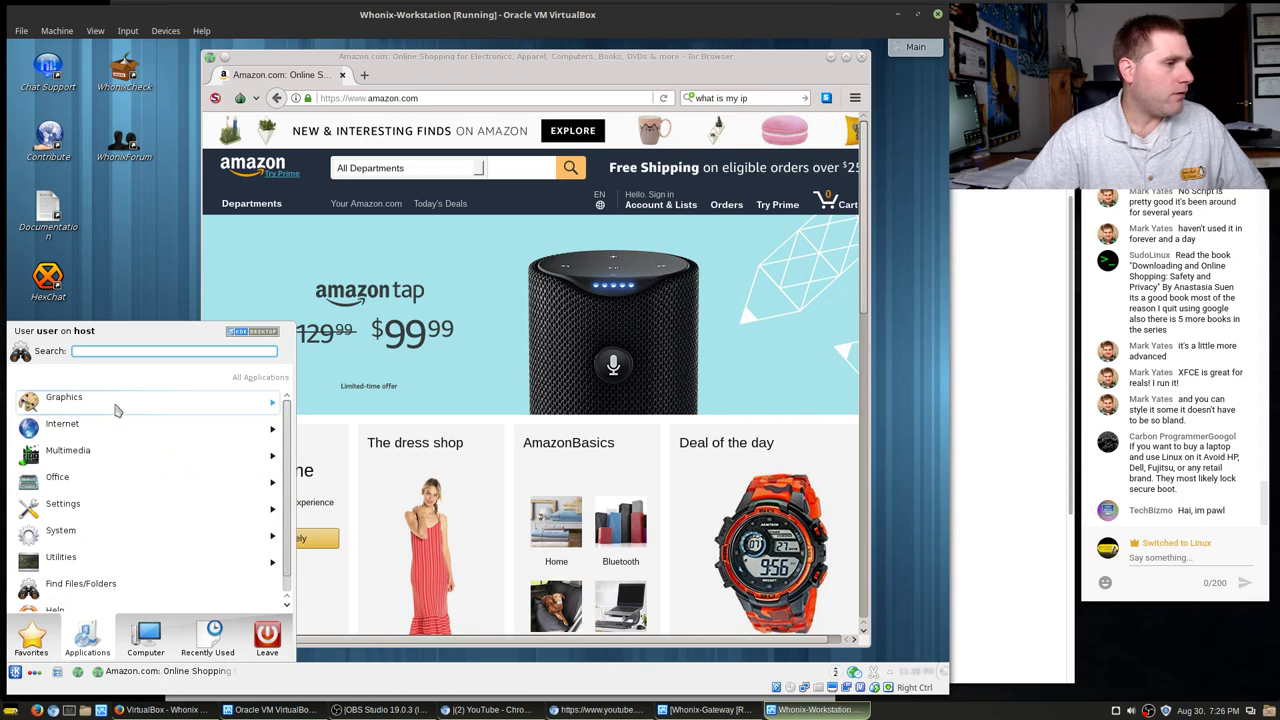
pyautogui.click(115, 410)
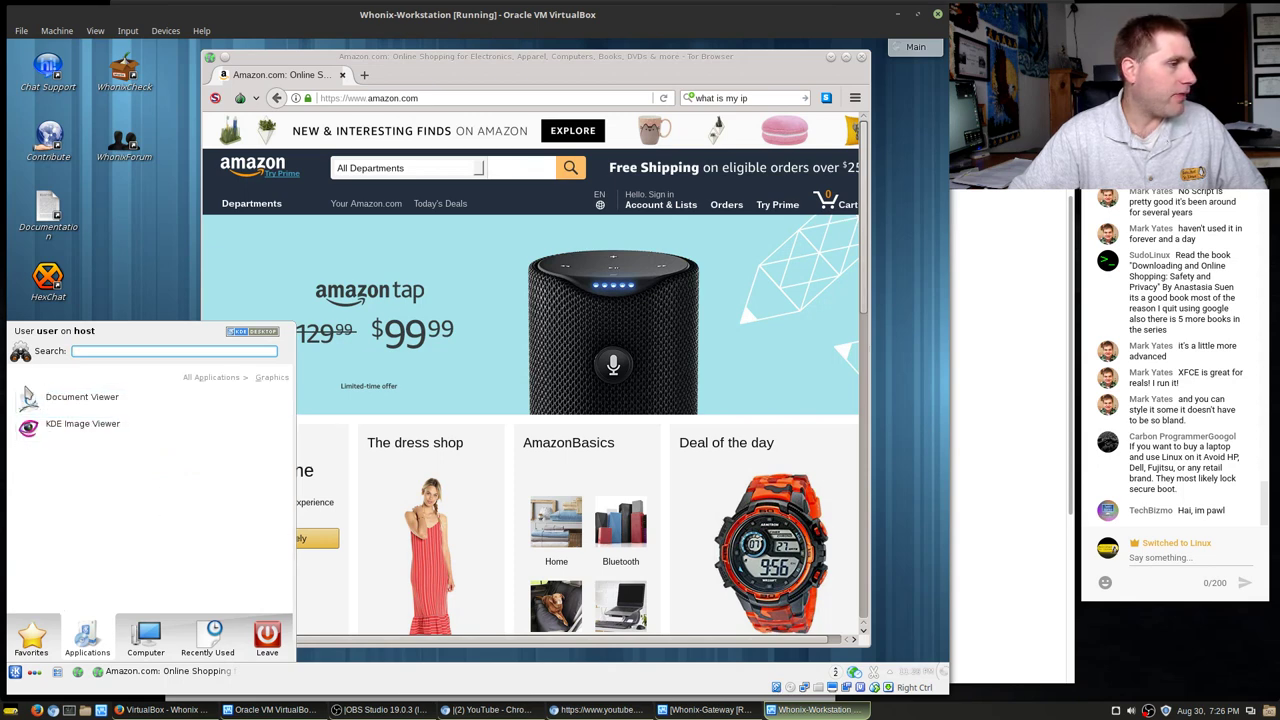
pyautogui.click(110, 440)
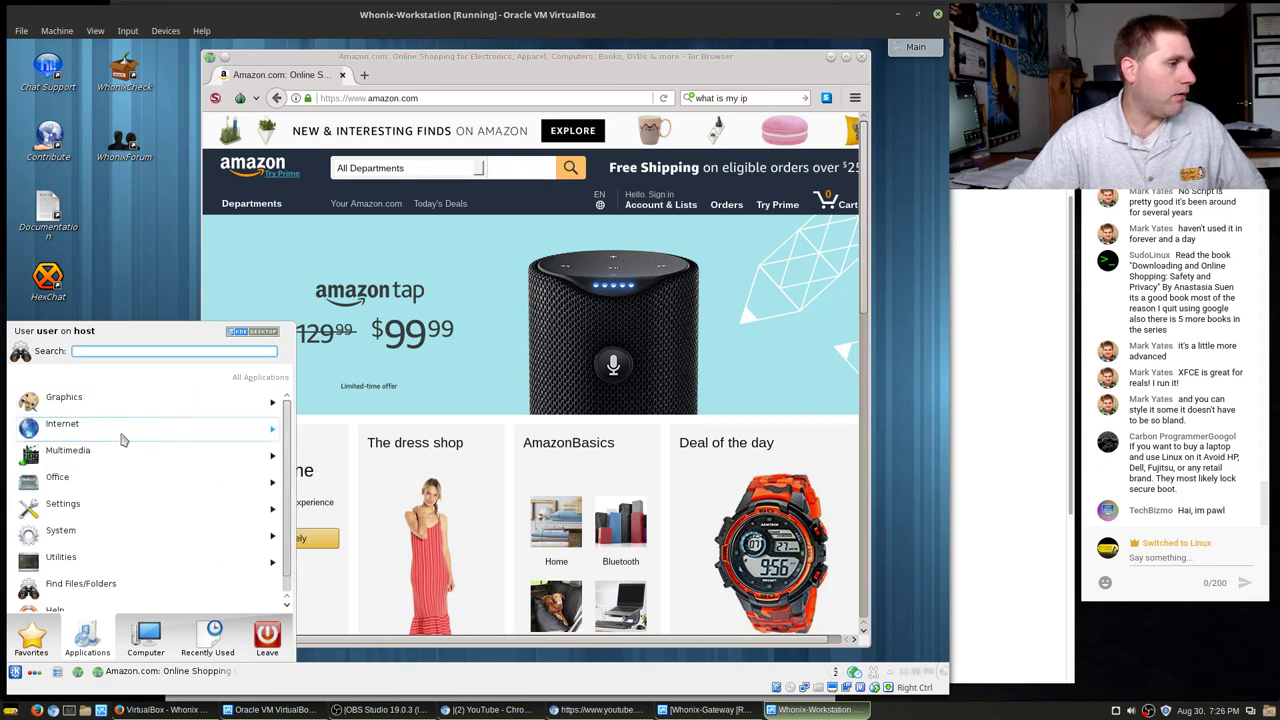
pyautogui.click(102, 455)
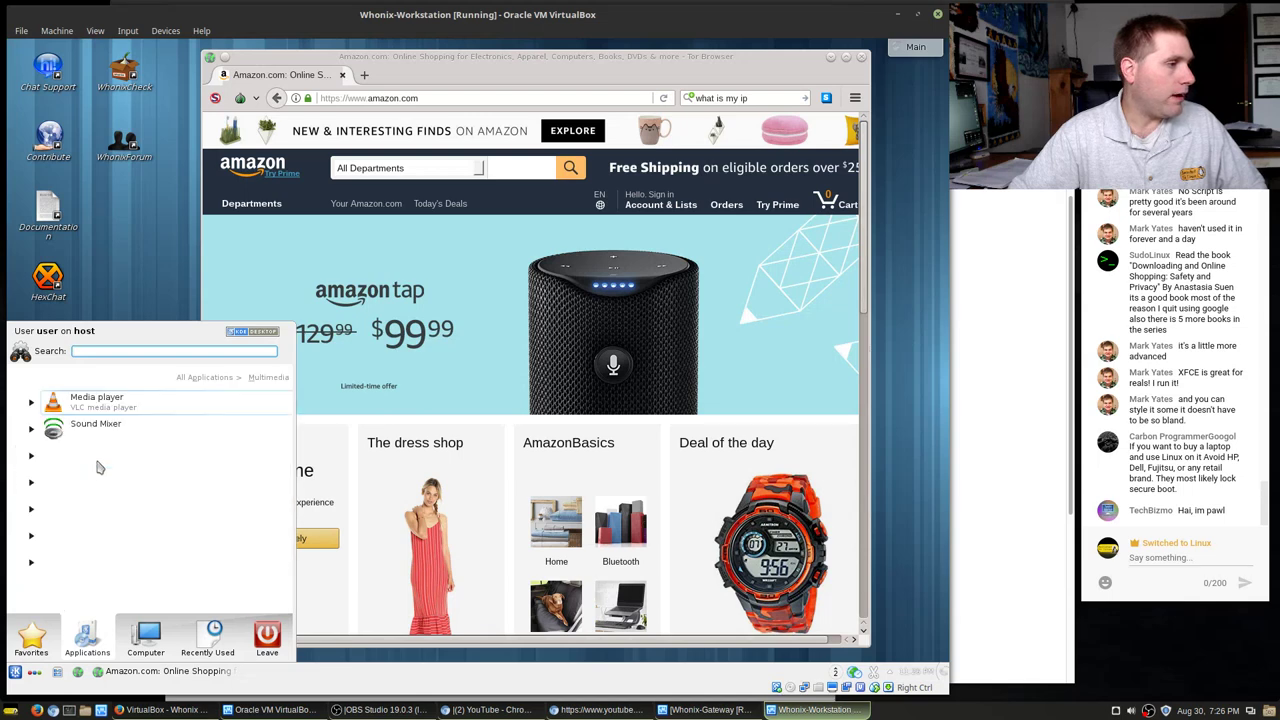
pyautogui.click(189, 379)
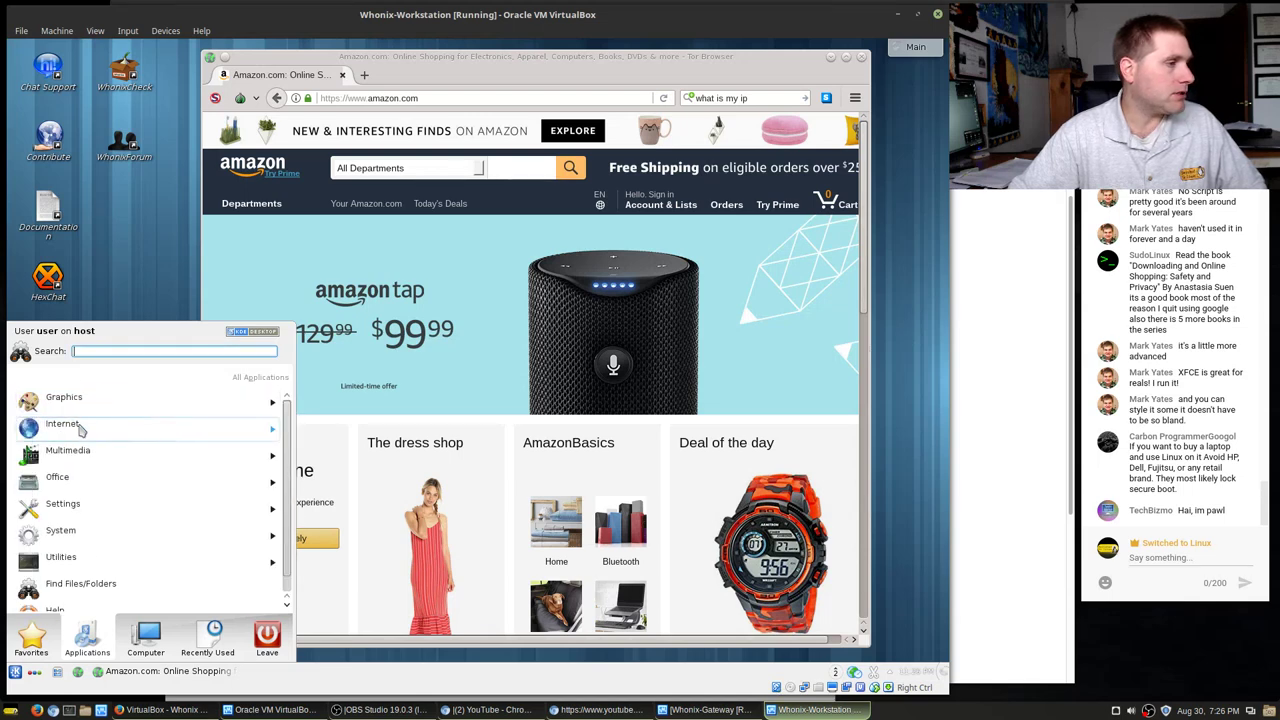
# - Find the Metadata Anonymisation Toolkit by searching the application launcher for "met" and open it
pyautogui.write('m')
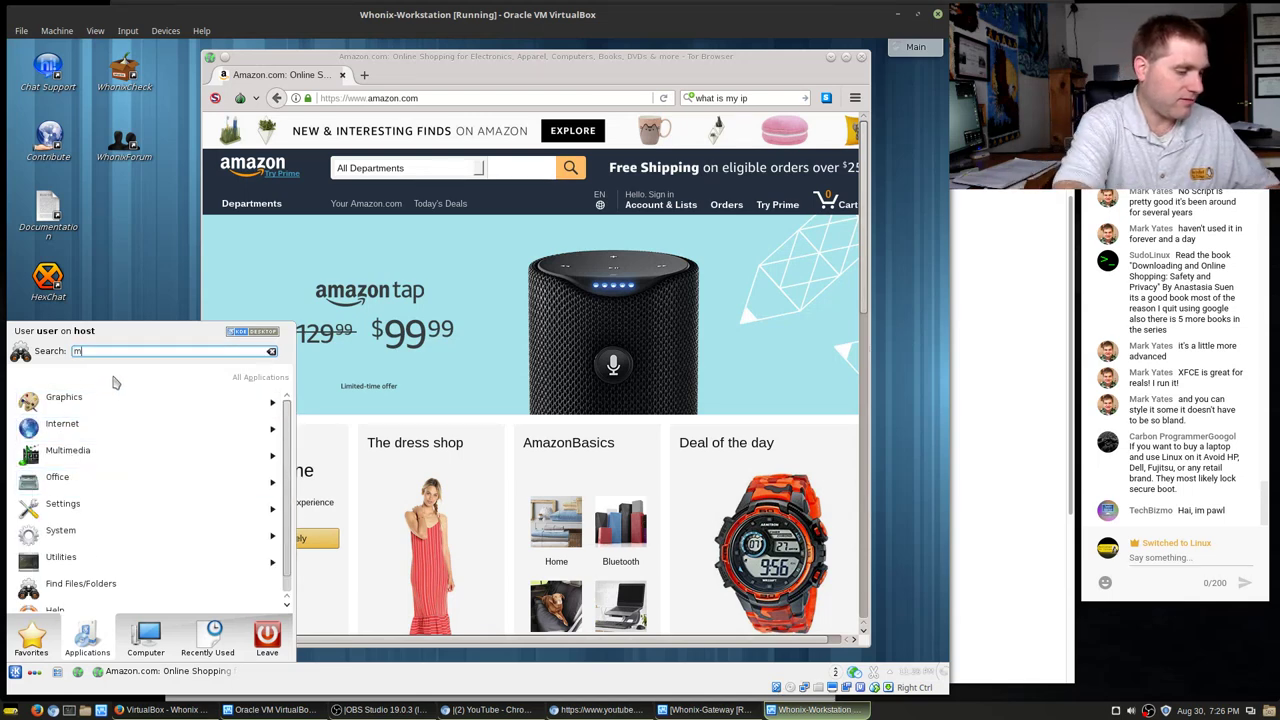
pyautogui.write('et')
pyautogui.click(115, 382)
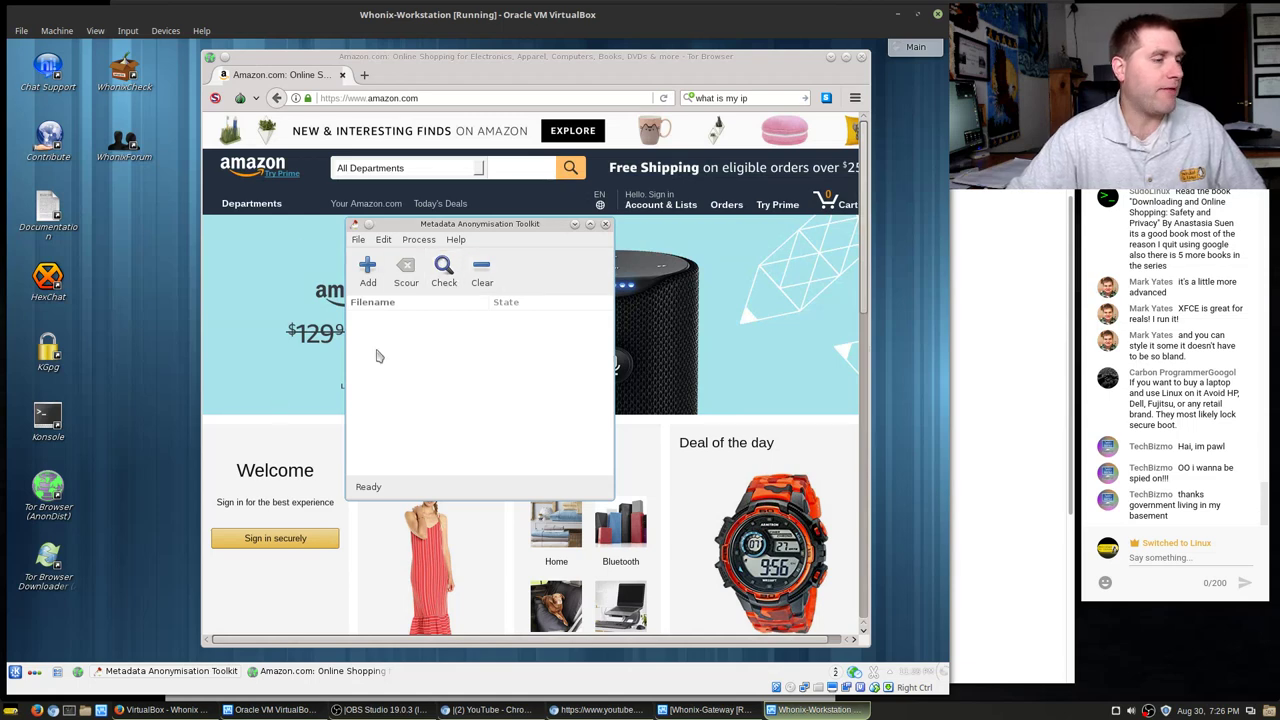
# - Examine which programs the application launcher offers under Multimedia, Office and Settings
pyautogui.click(15, 671)
pyautogui.click(87, 638)
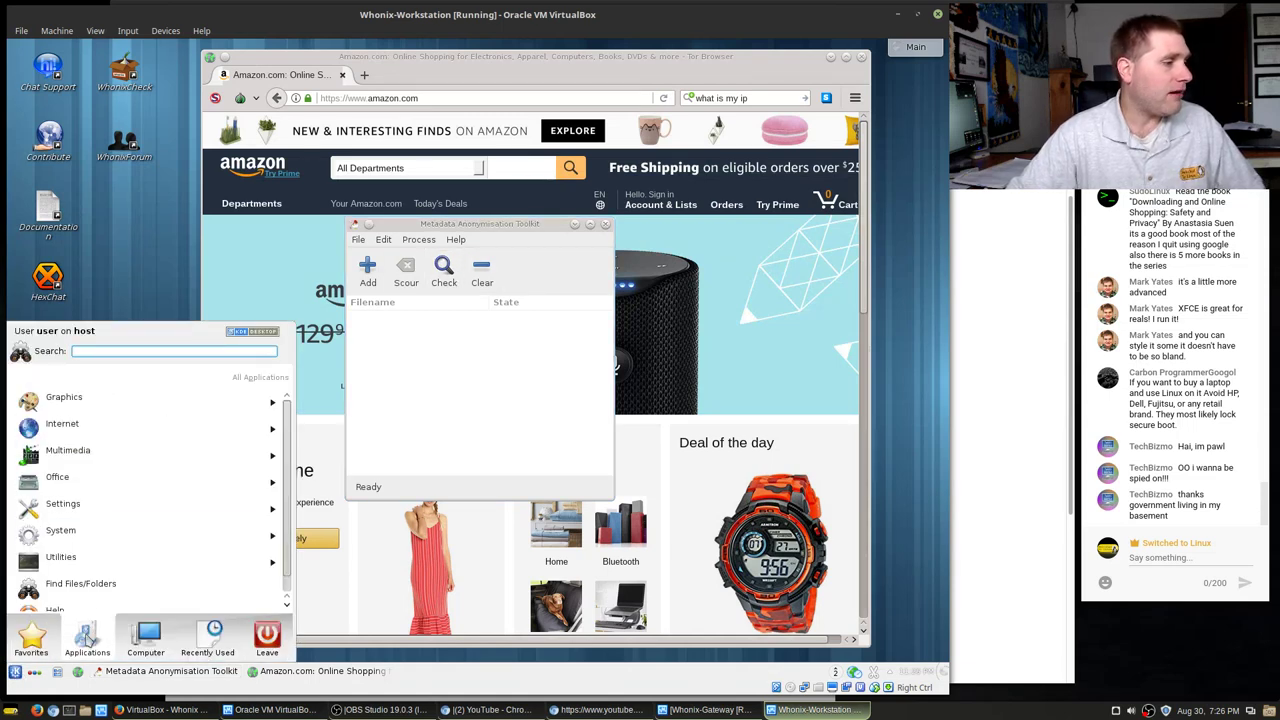
pyautogui.scroll(1, 82, 480)
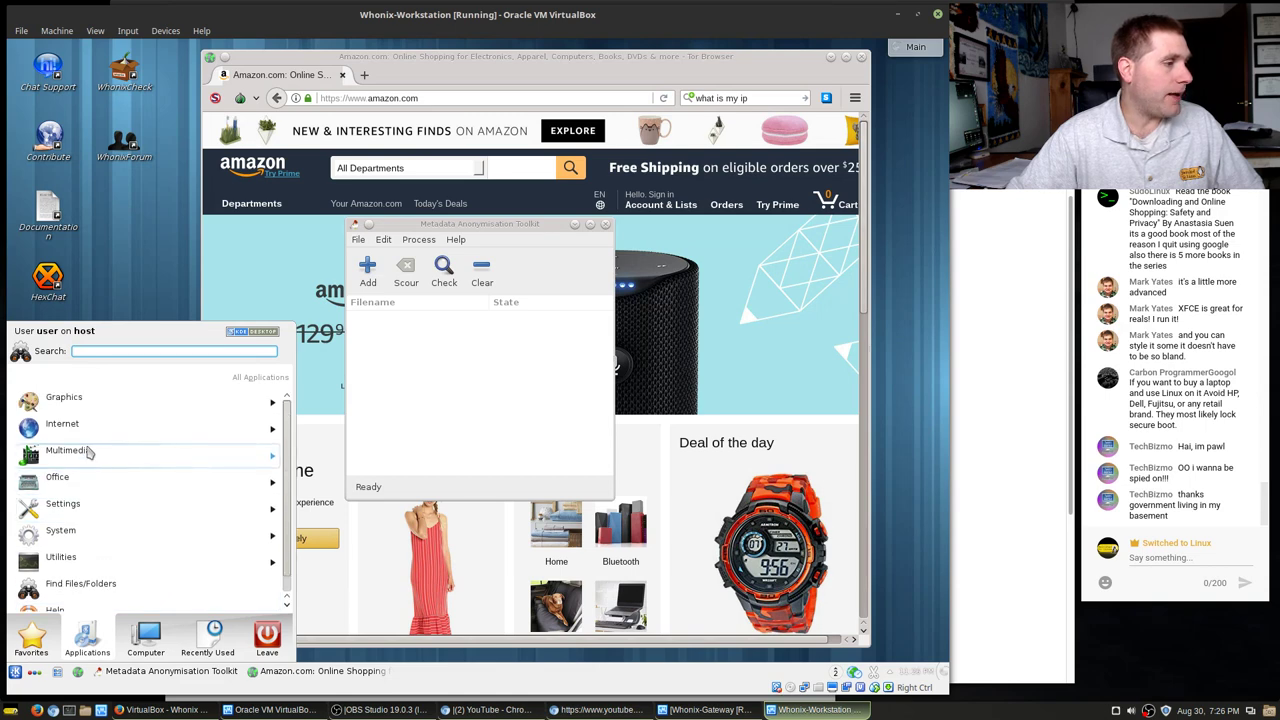
pyautogui.click(87, 450)
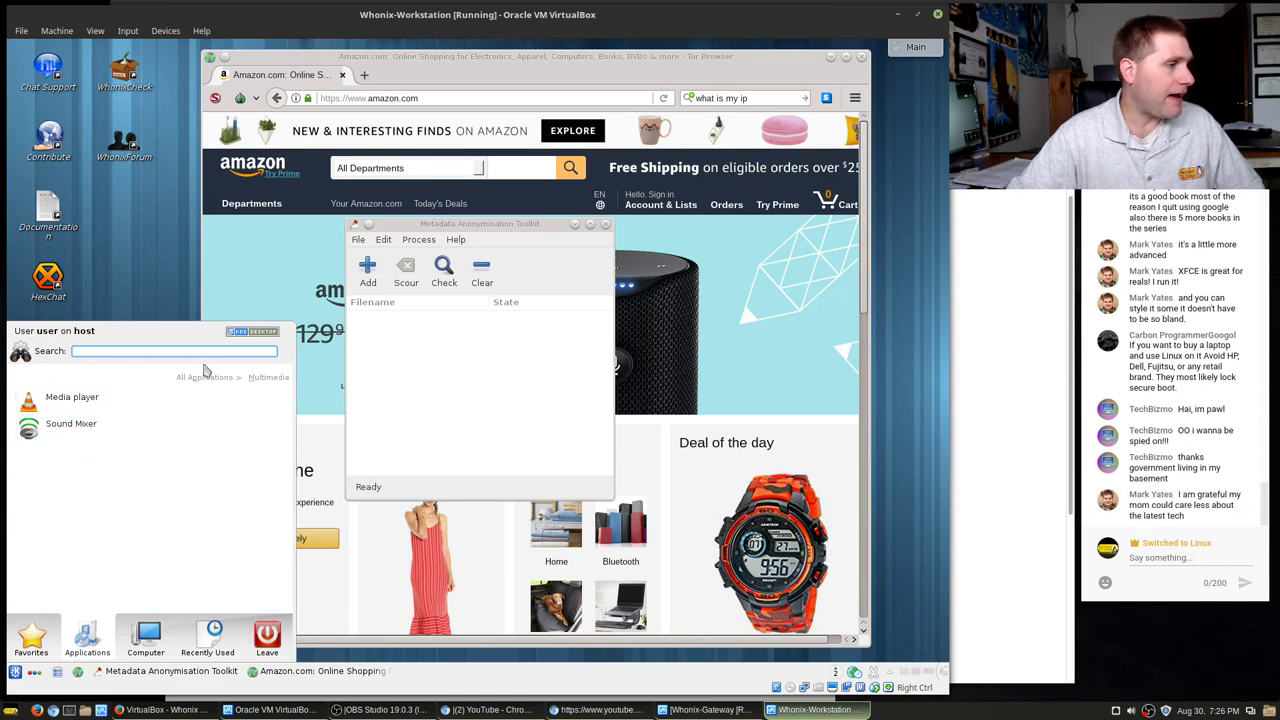
pyautogui.click(207, 378)
pyautogui.click(110, 478)
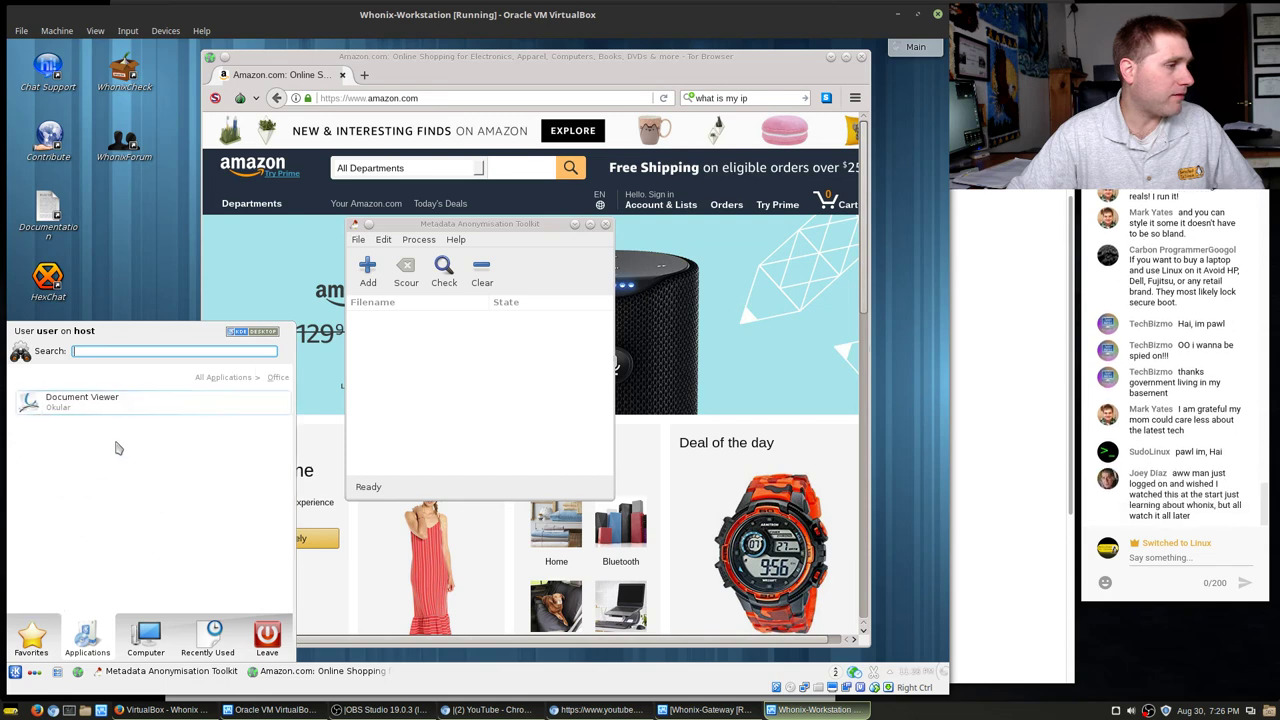
pyautogui.click(207, 378)
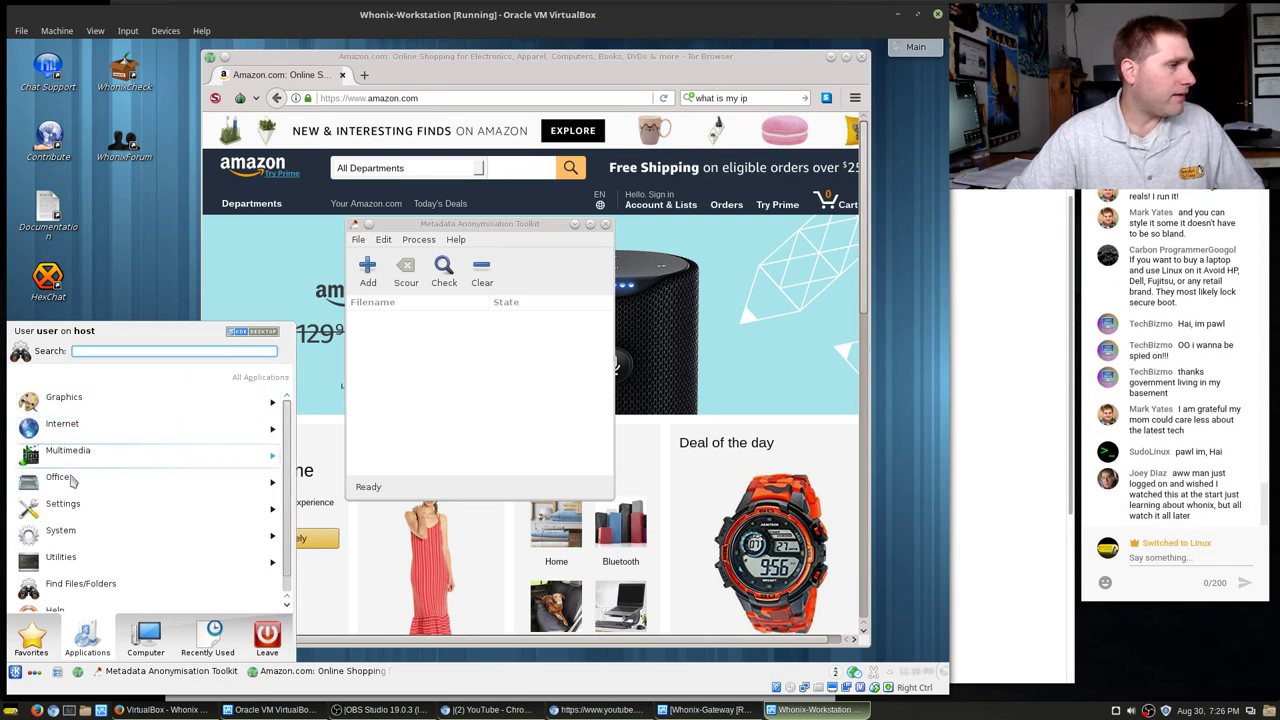
pyautogui.click(75, 484)
pyautogui.click(207, 378)
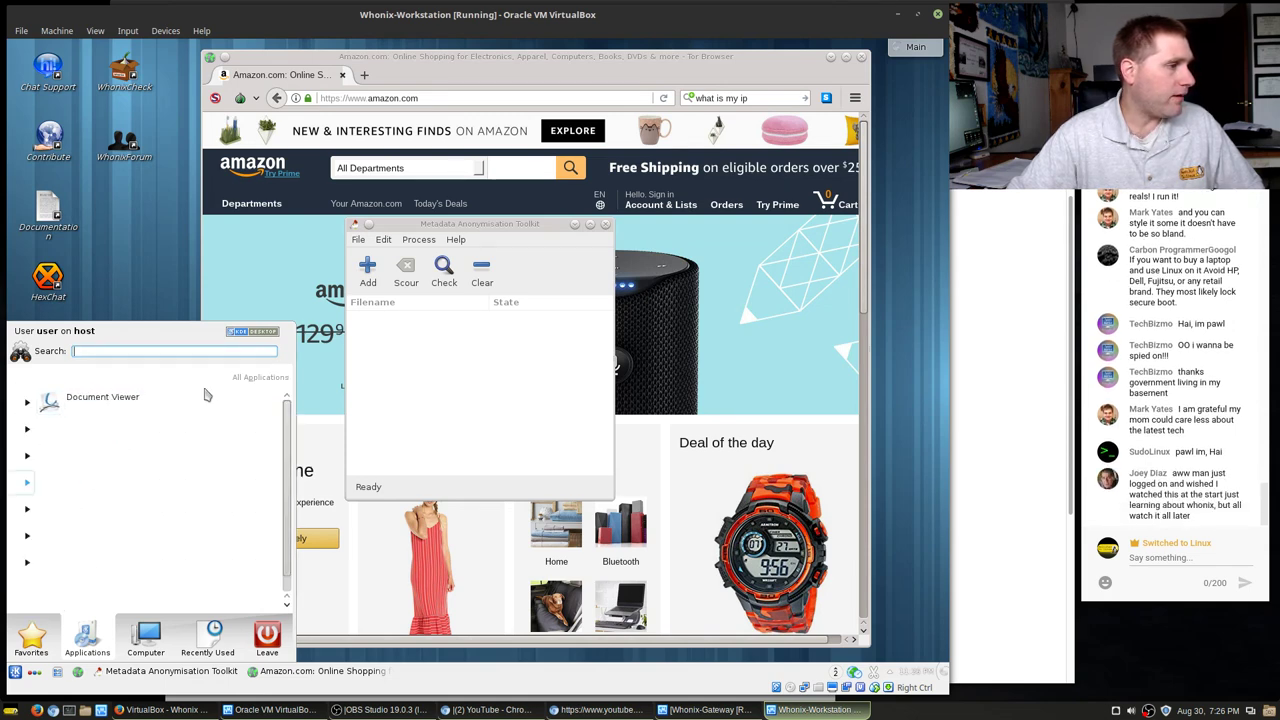
pyautogui.click(85, 505)
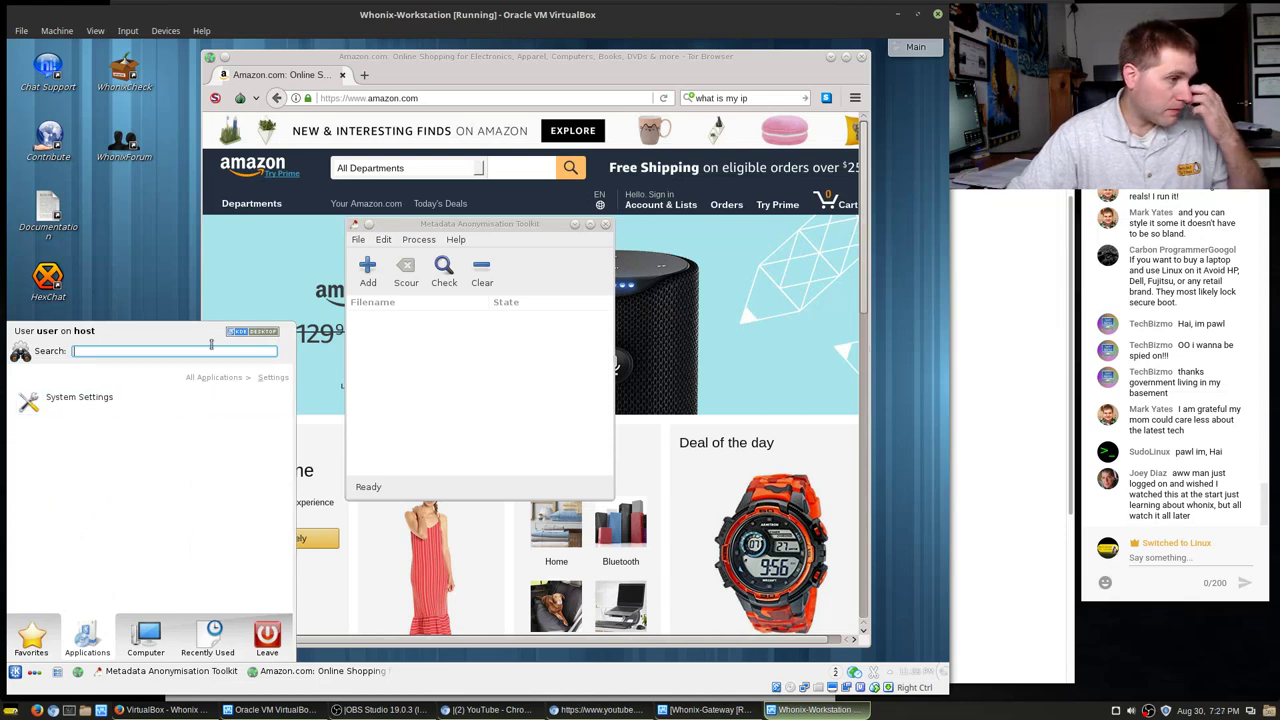
pyautogui.click(218, 381)
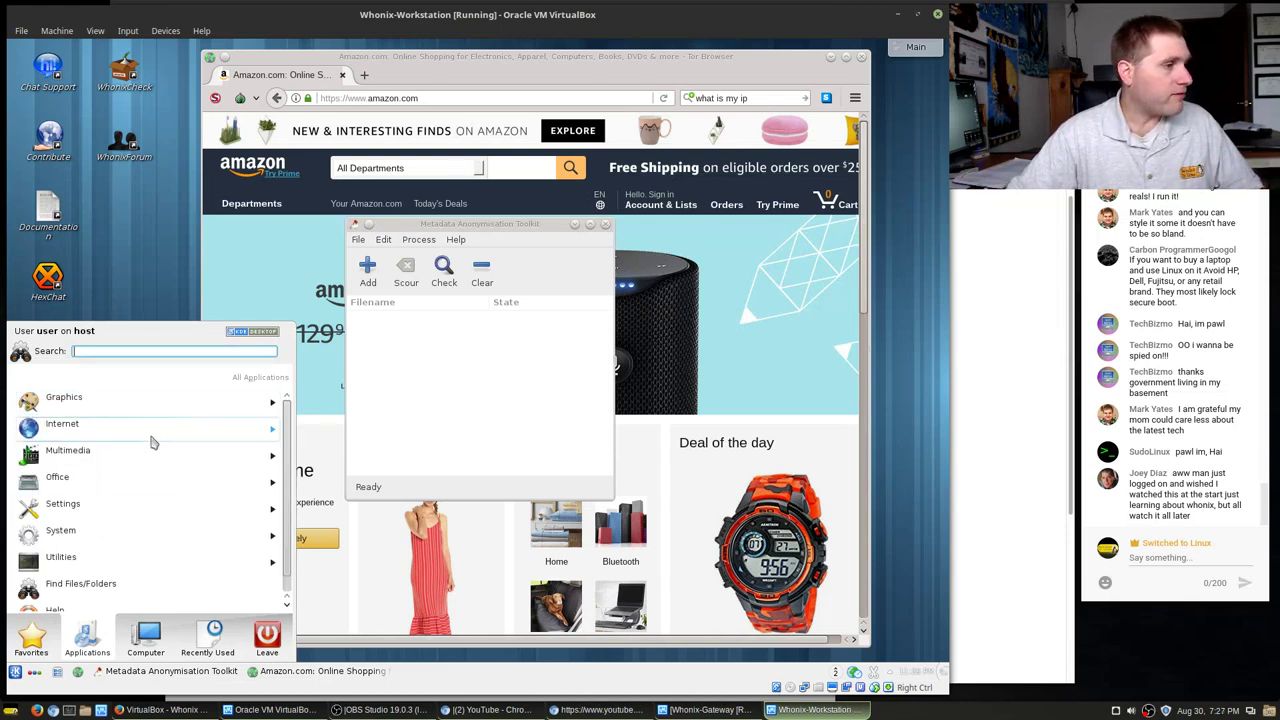
pyautogui.click(101, 509)
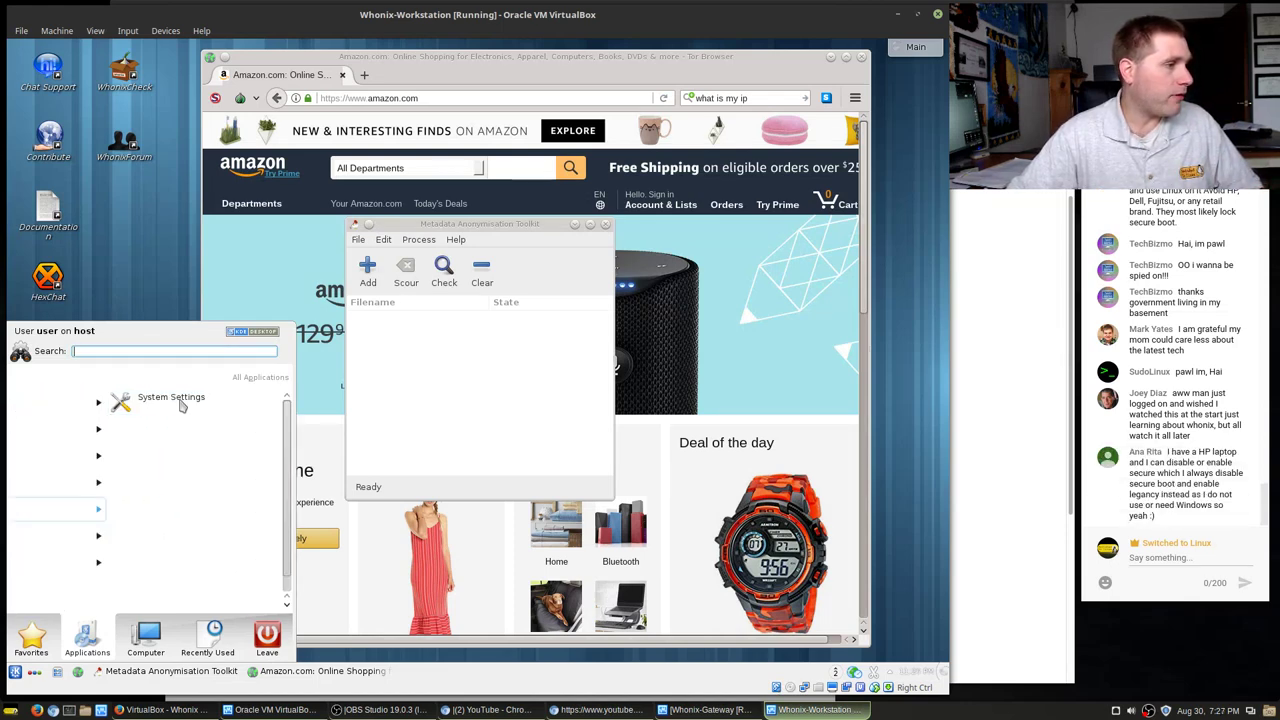
pyautogui.scroll(1, 114, 495)
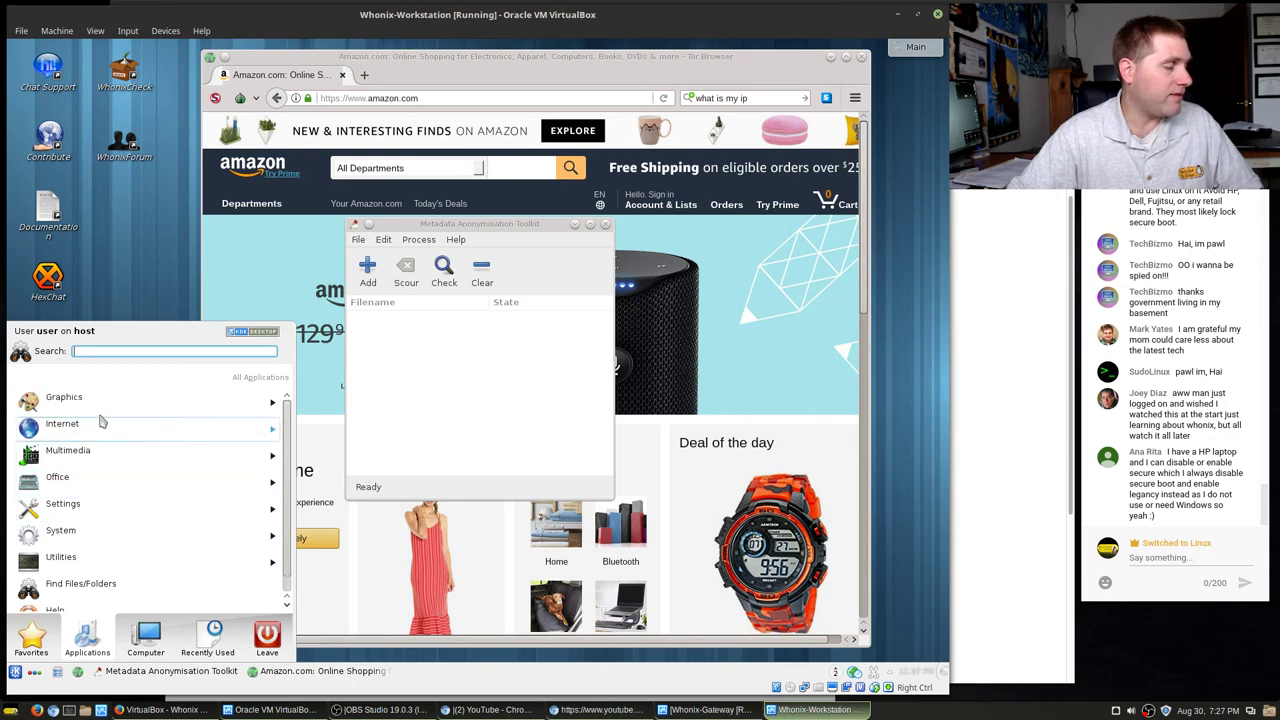
# - Search the application launcher for "syn", then clear the search and close the launcher
pyautogui.moveTo(24, 640)
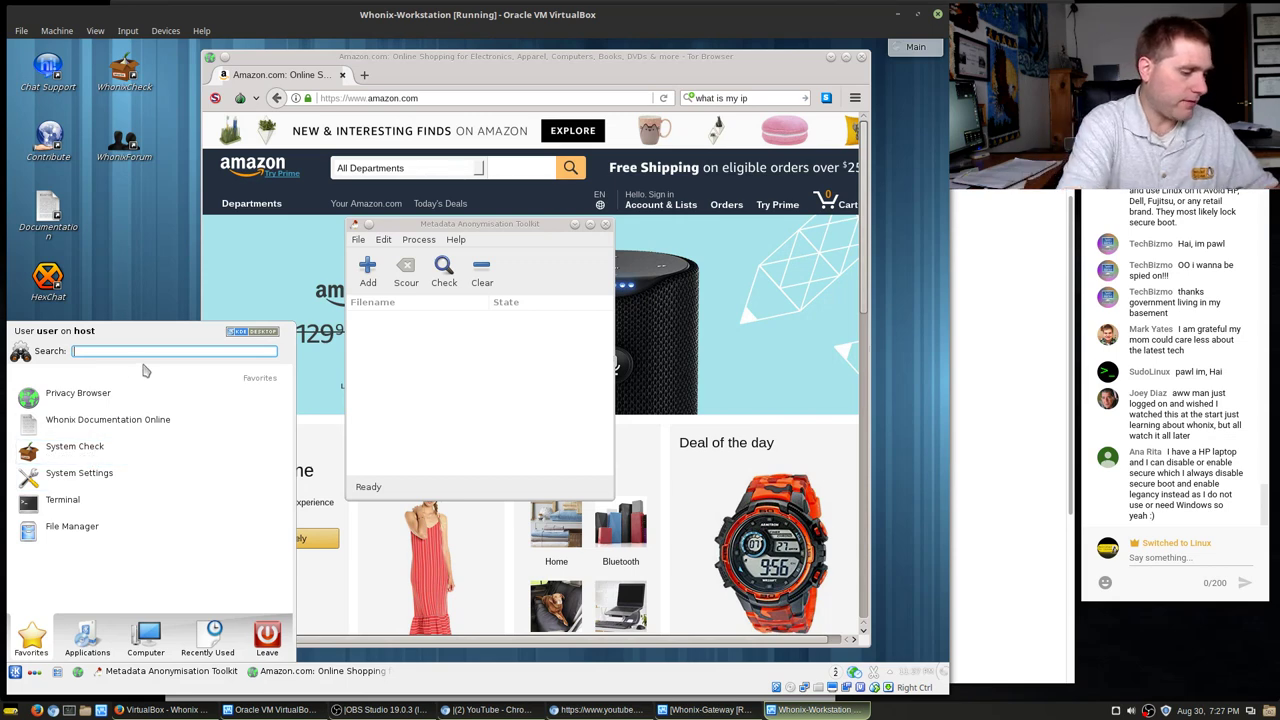
pyautogui.write('is')
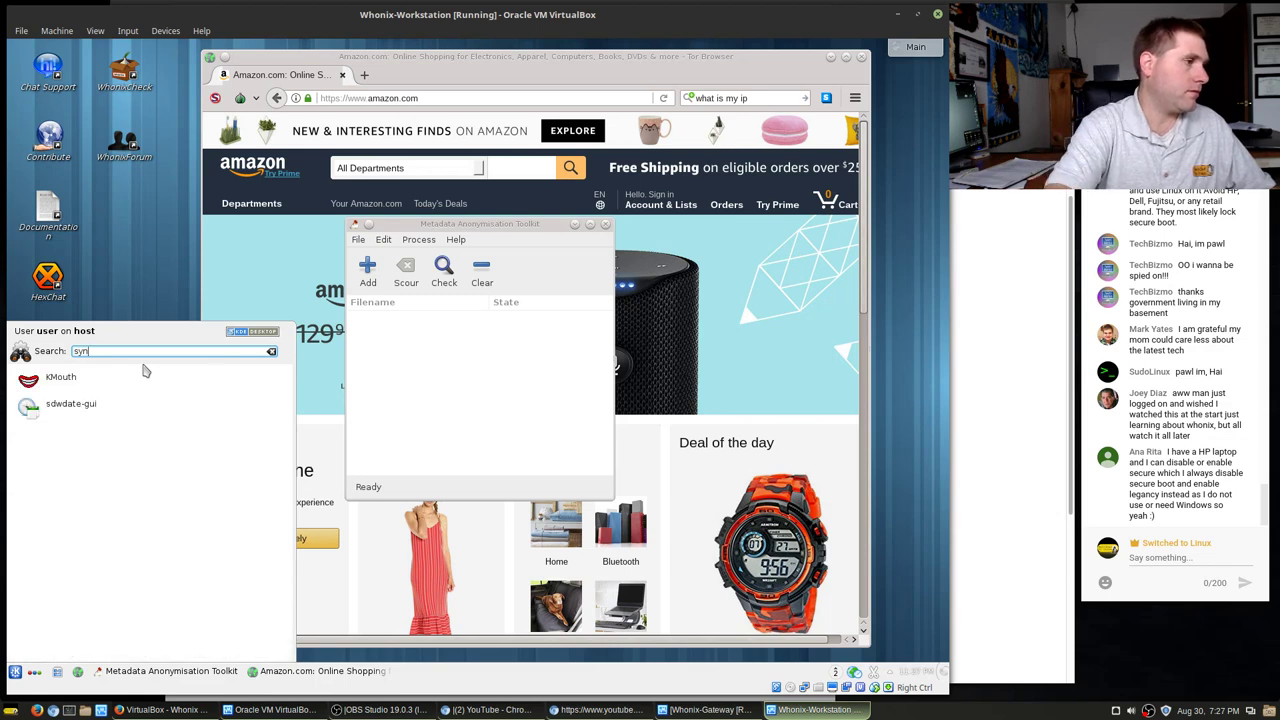
pyautogui.press('BackSpace')
pyautogui.press('BackSpace')
pyautogui.press('BackSpace')
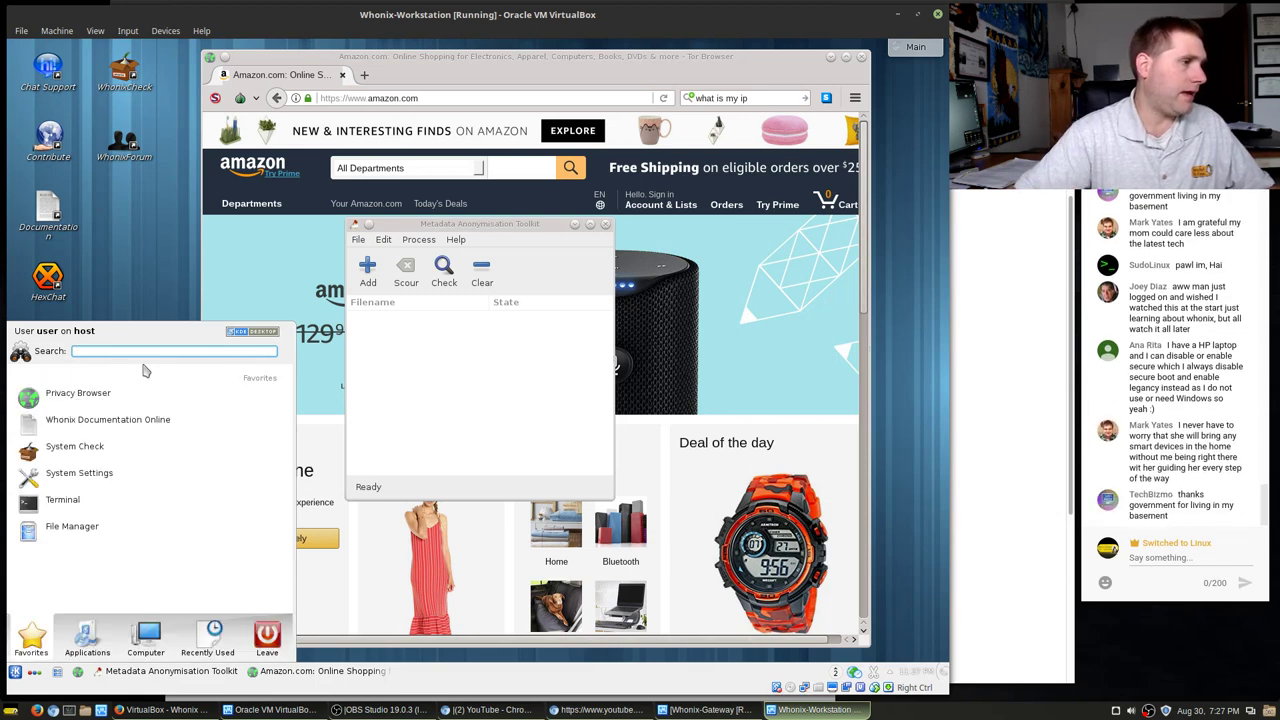
pyautogui.click(163, 285)
# - Open the Konsole terminal by searching the application launcher for "ter"
pyautogui.click(14, 671)
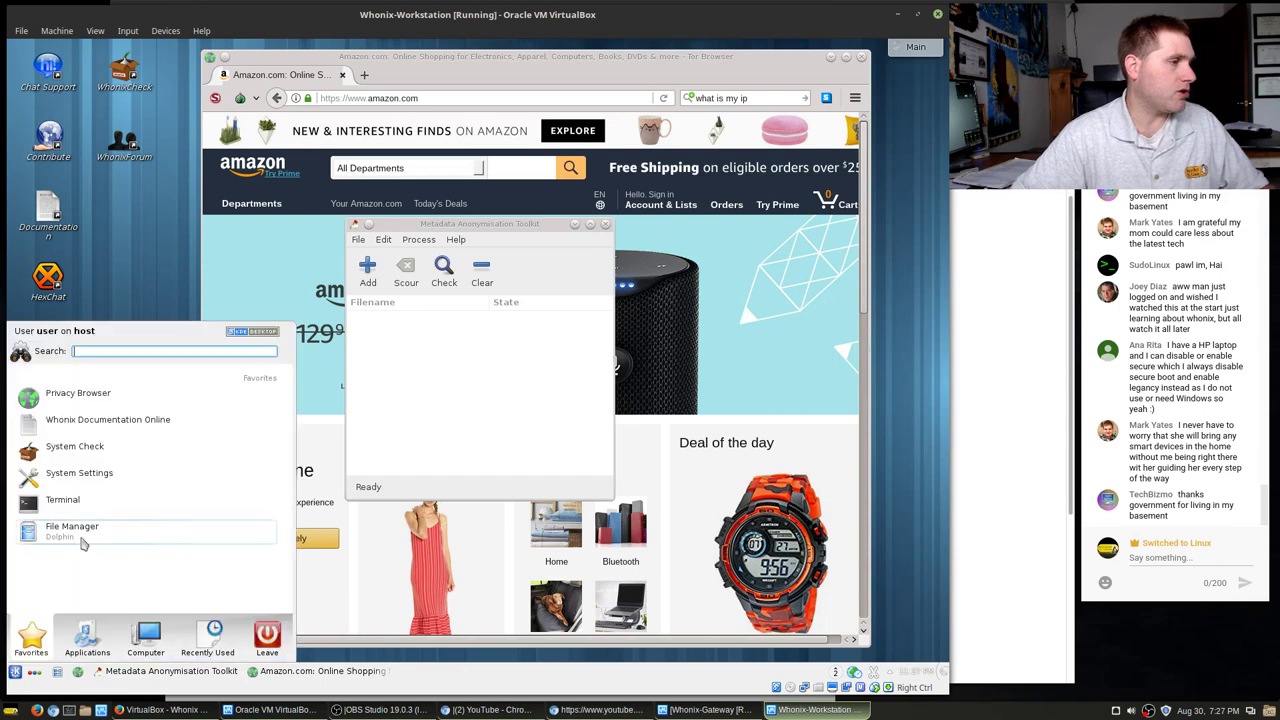
pyautogui.write('ter')
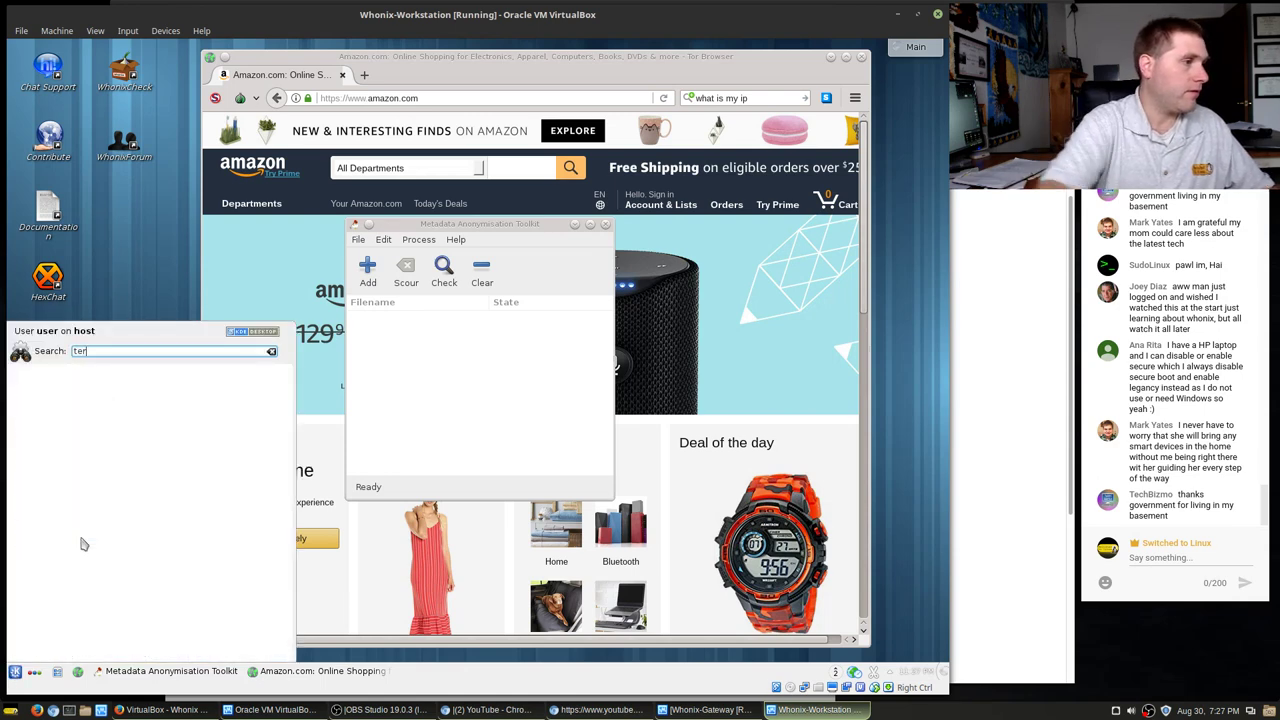
pyautogui.press('Down')
pyautogui.press('Return')
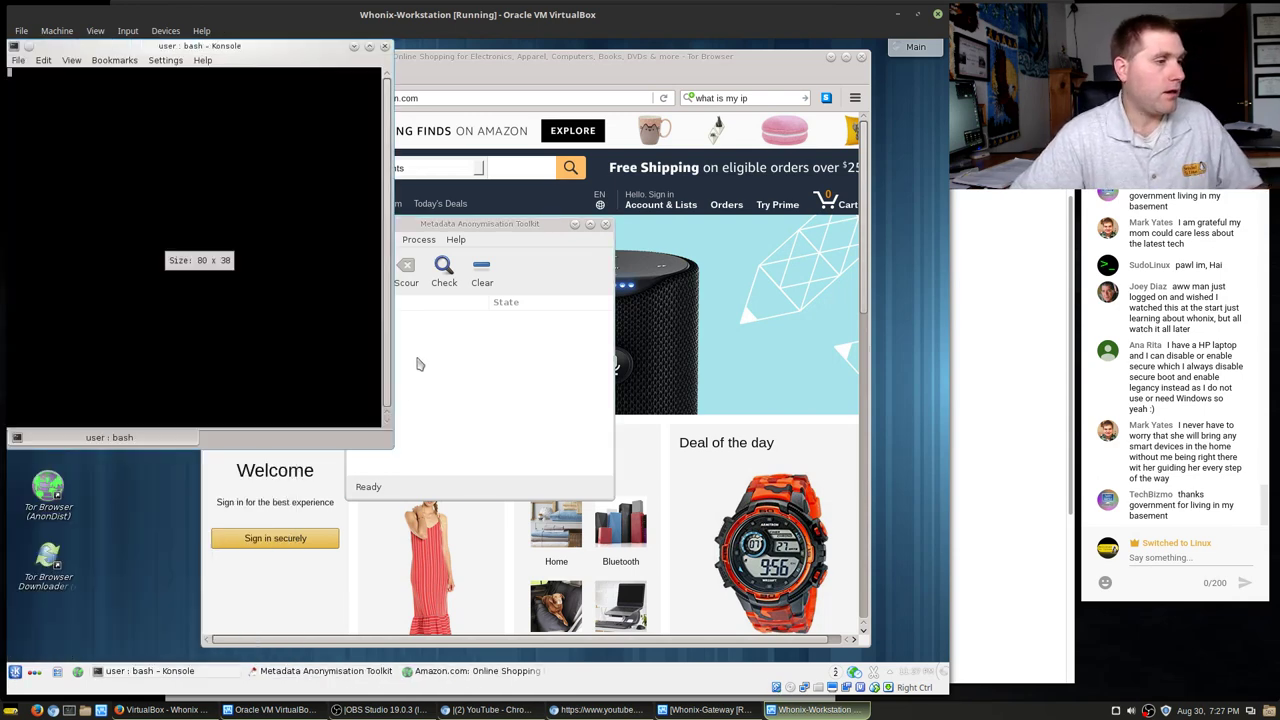
# - Run sudo apt install libreoffice-base in the terminal
pyautogui.write('sudo')
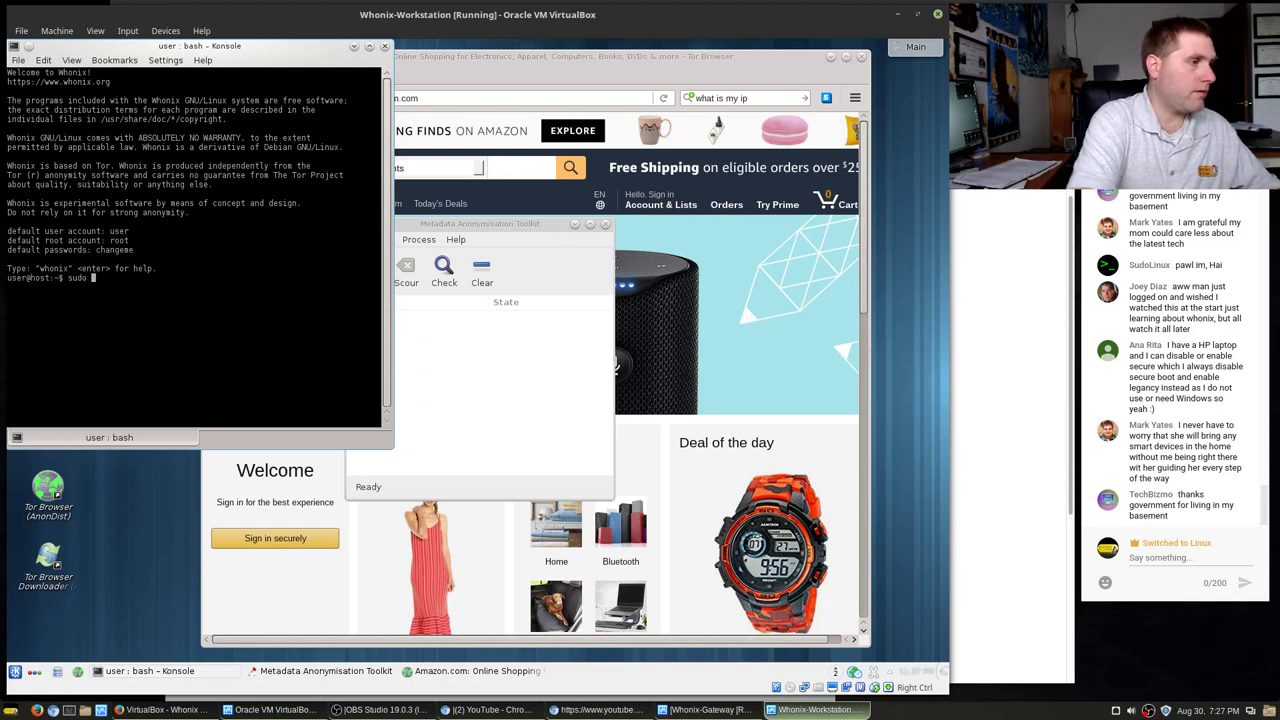
pyautogui.write(' apt install libreoffice-base')
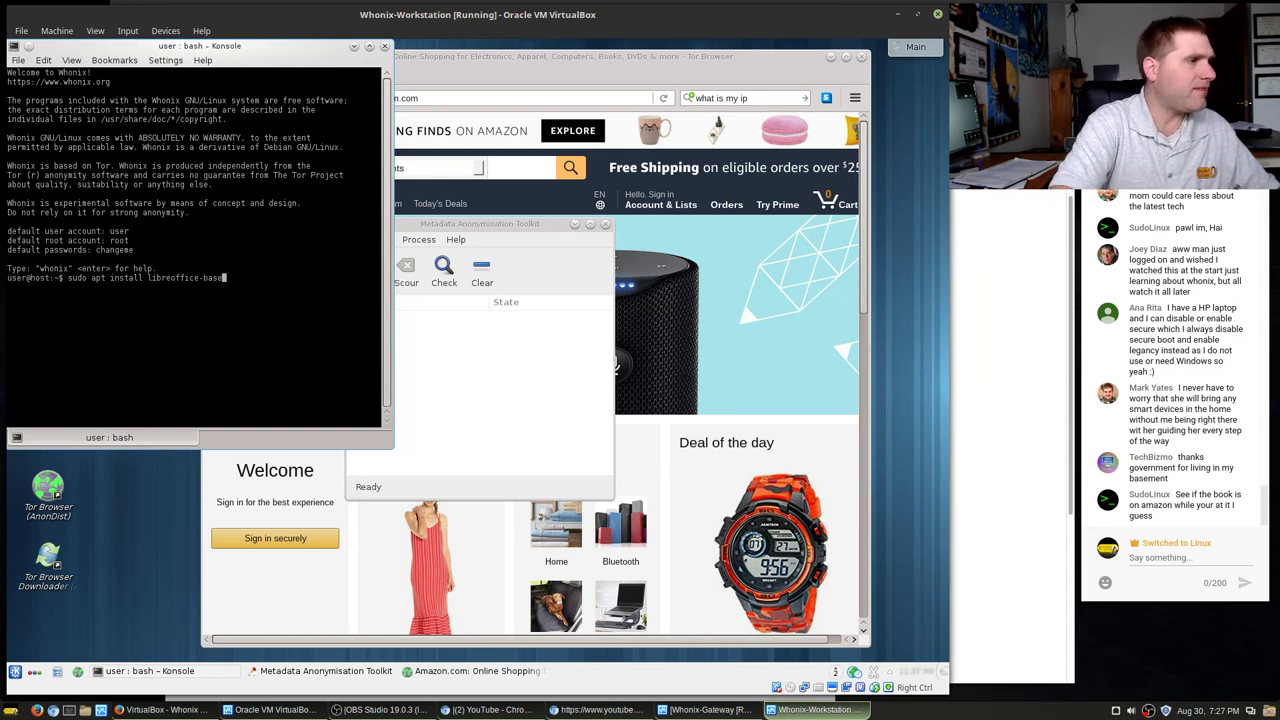
pyautogui.press('Return')
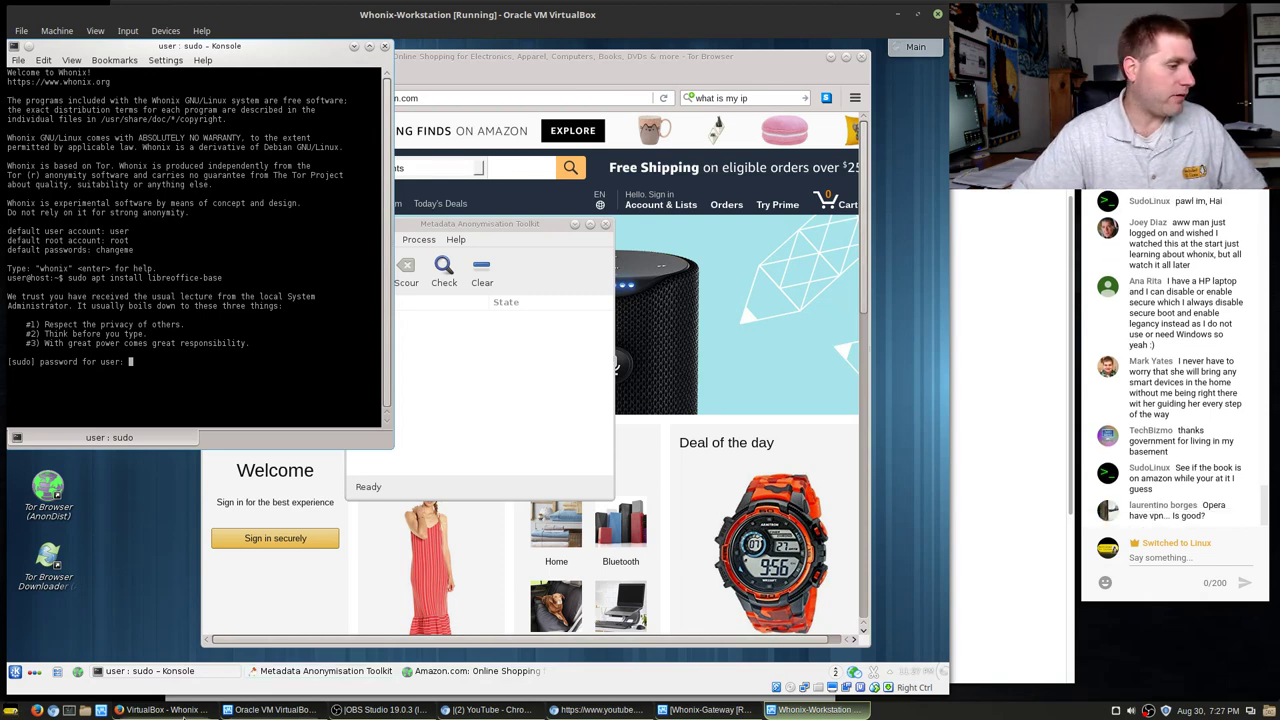
# - Switch to Firefox, check the default login details on the Whonix VirtualBox page, and return to the Workstation
pyautogui.click(181, 712)
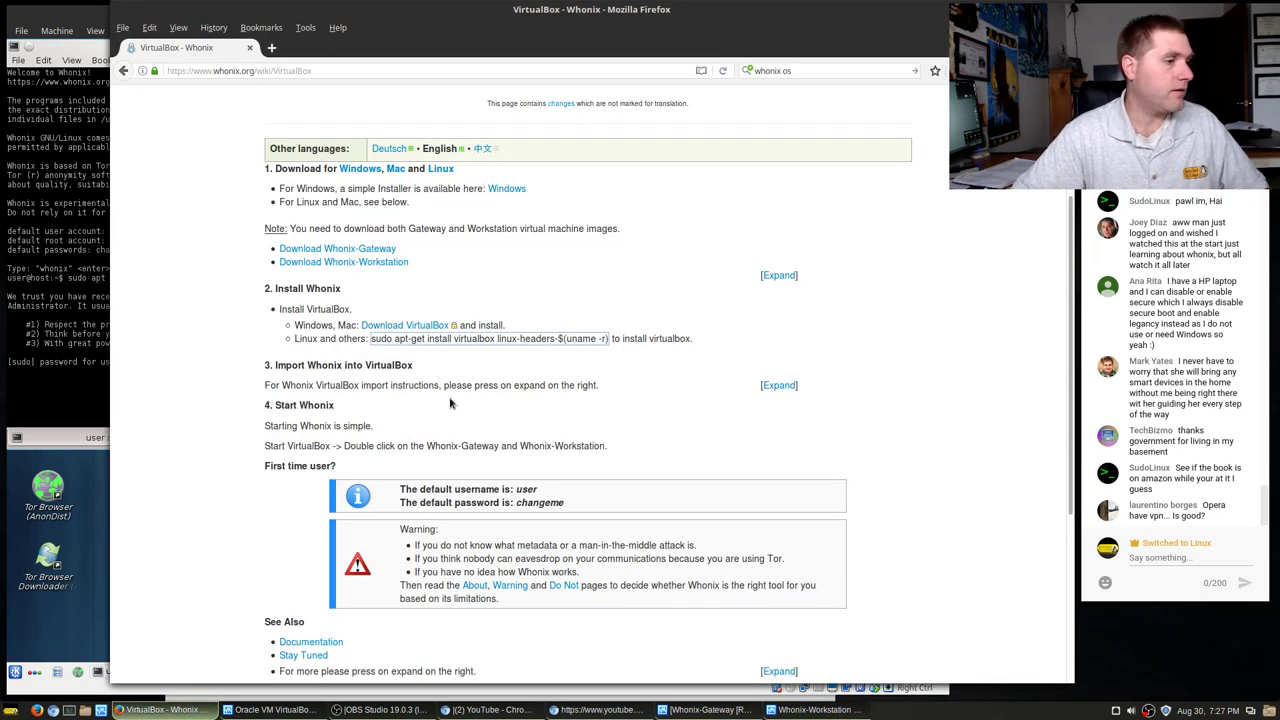
pyautogui.scroll(-3, 583, 378)
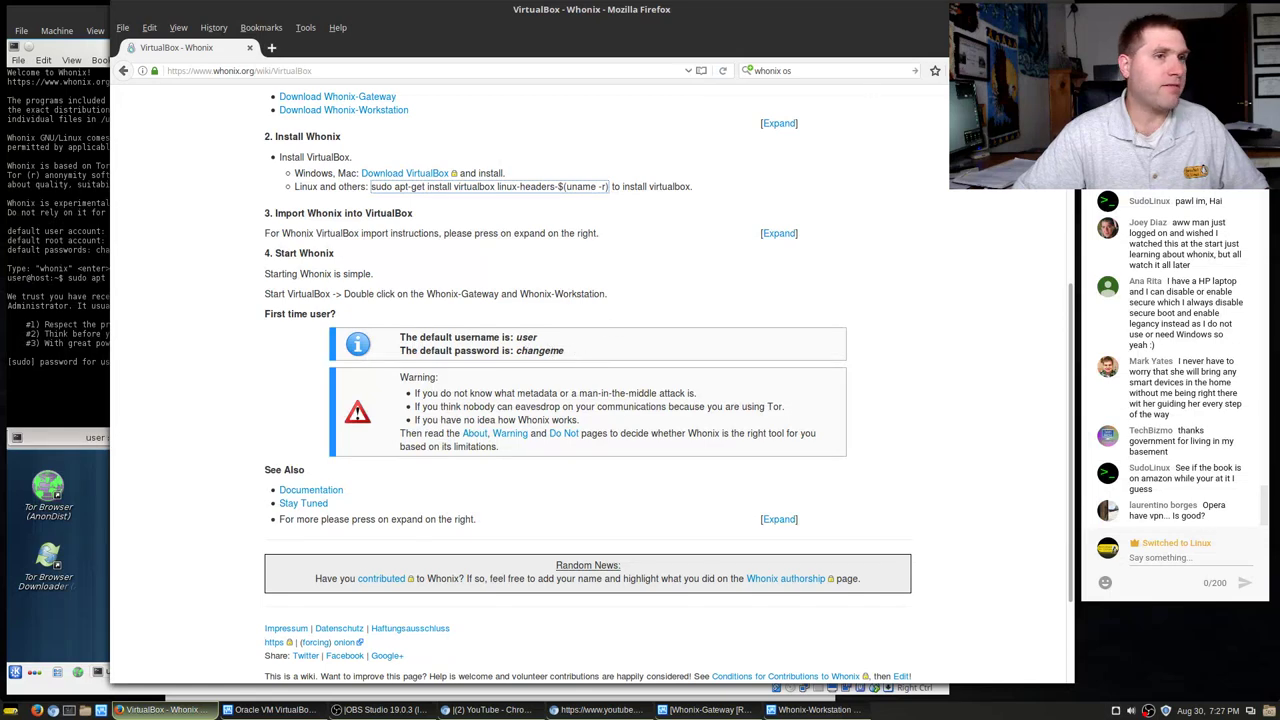
pyautogui.hotkey('alt', 'Tab')
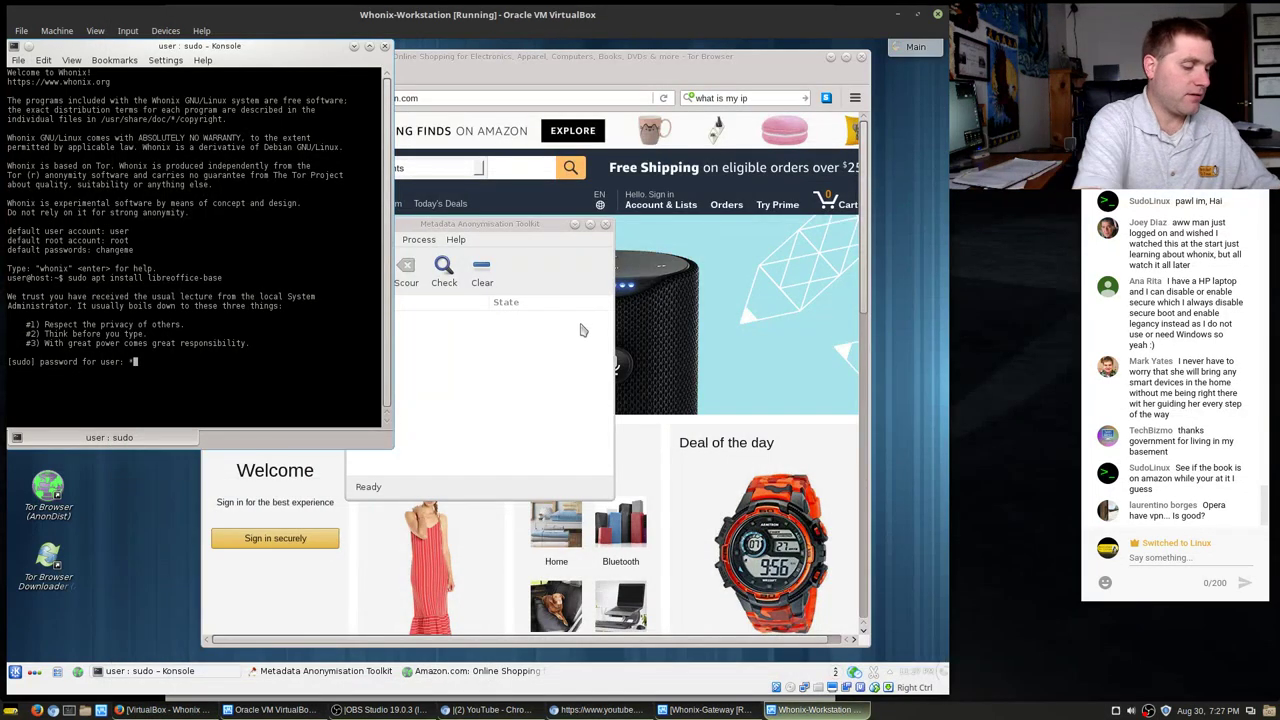
# - Enter the sudo password and accept the package installation with y
pyautogui.write('****')
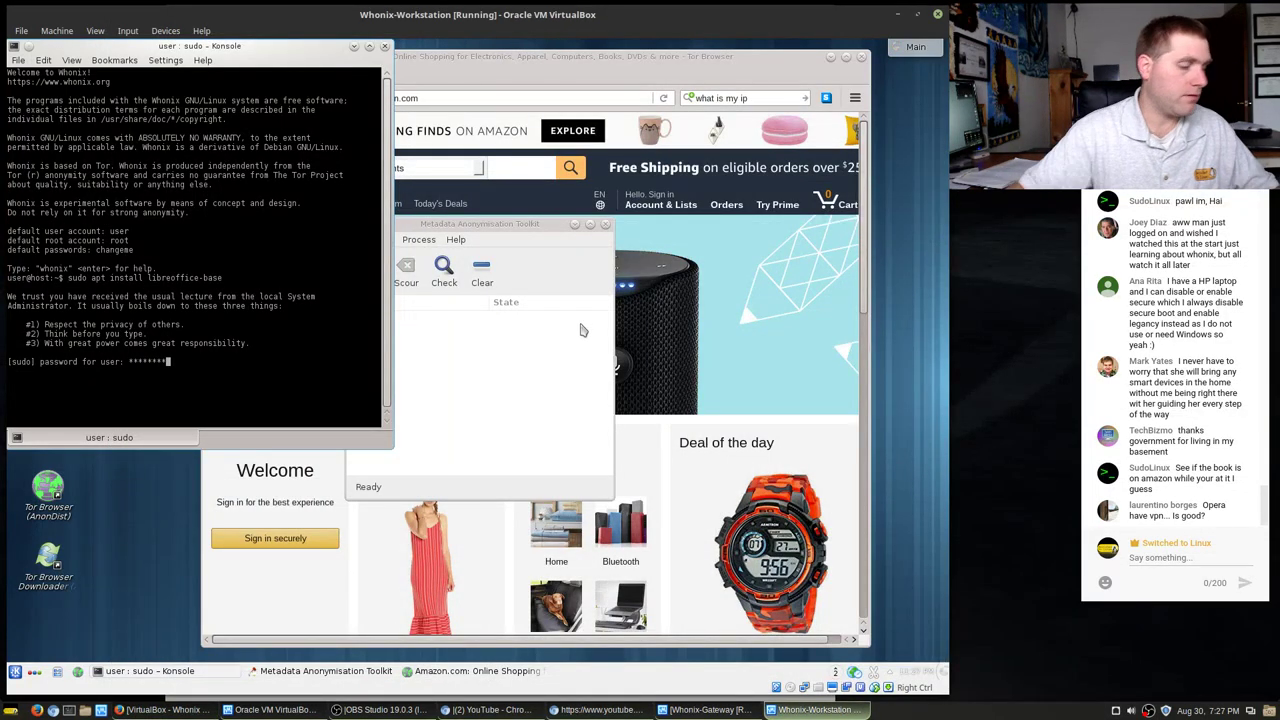
pyautogui.press('Return')
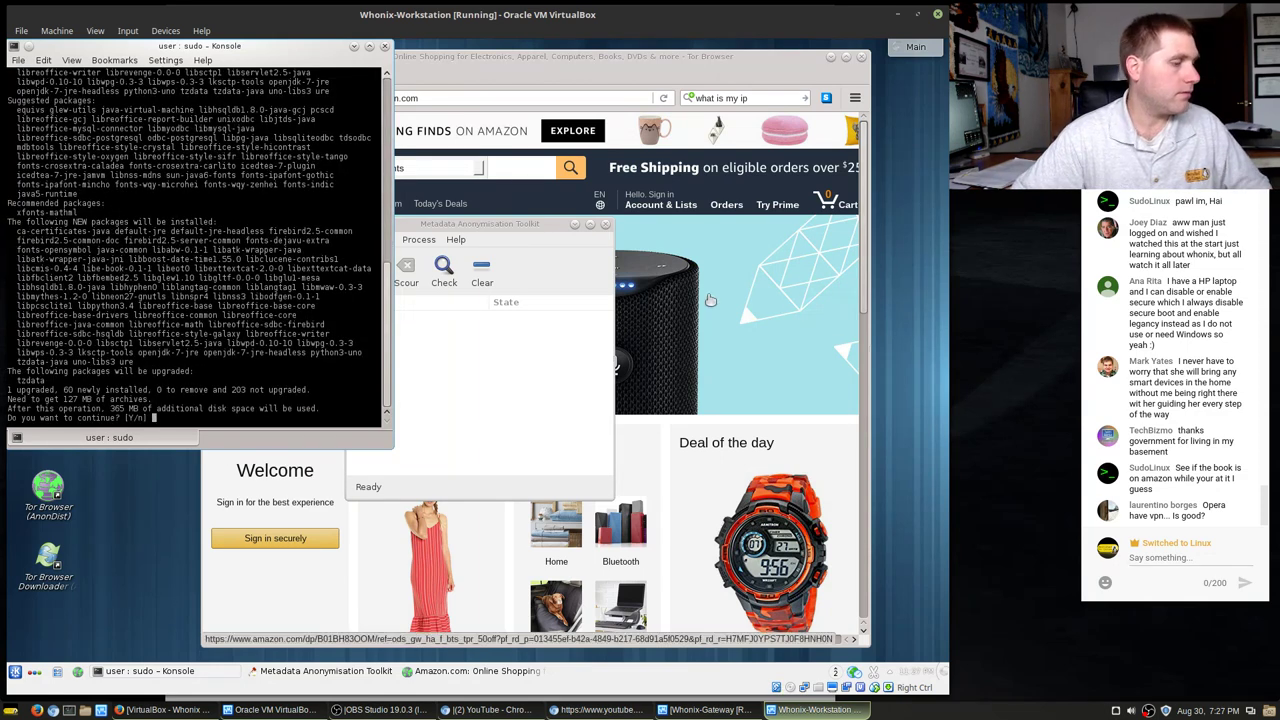
pyautogui.write('y')
pyautogui.press('Return')
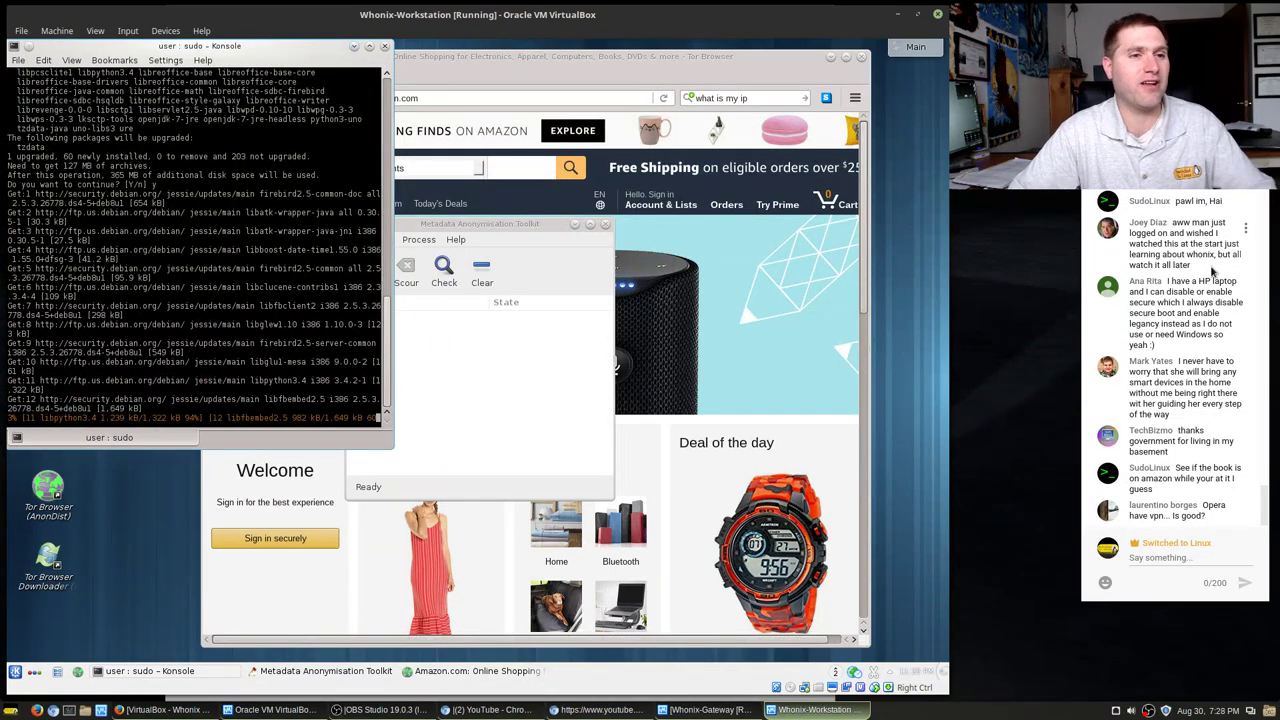
# - Look back through the earlier YouTube live chat messages, highlighting the duckduckgo correction and reading on through the NoScript comments
pyautogui.scroll(2, 1217, 265)
pyautogui.scroll(3, 1217, 265)
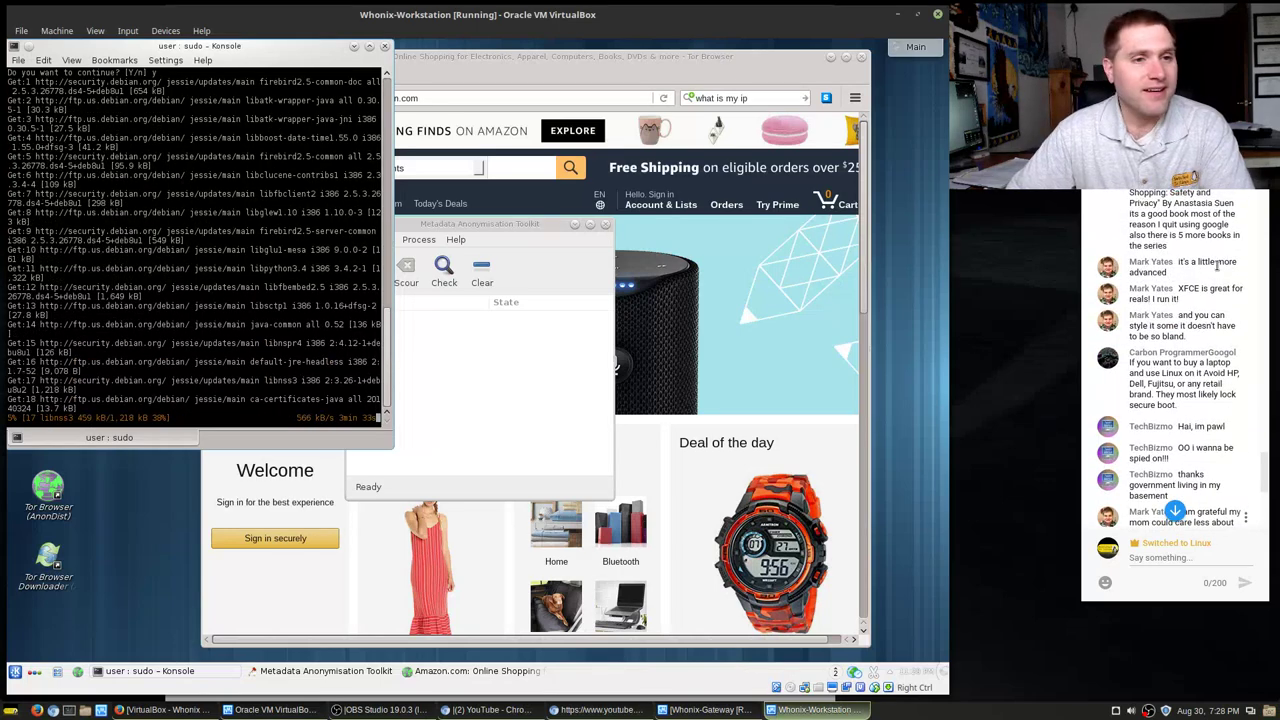
pyautogui.scroll(5, 1220, 261)
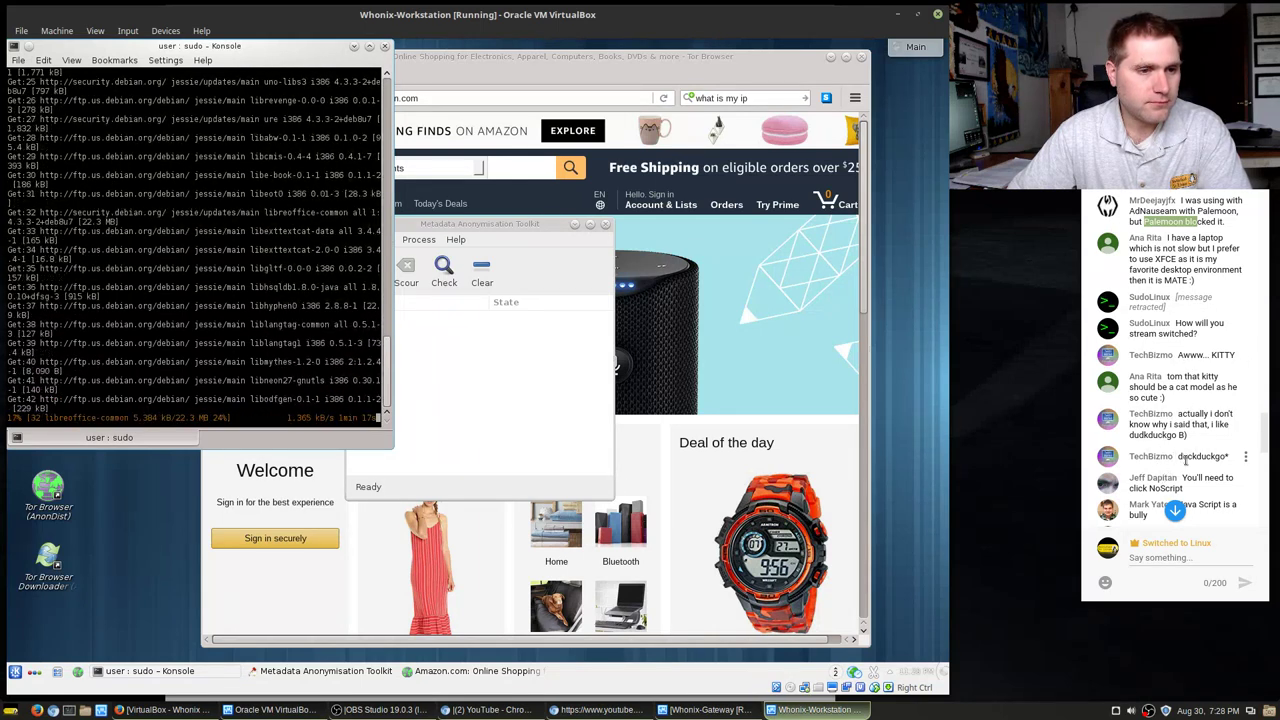
pyautogui.moveTo(1179, 456); pyautogui.dragTo(1228, 457)
pyautogui.scroll(-4, 1215, 478)
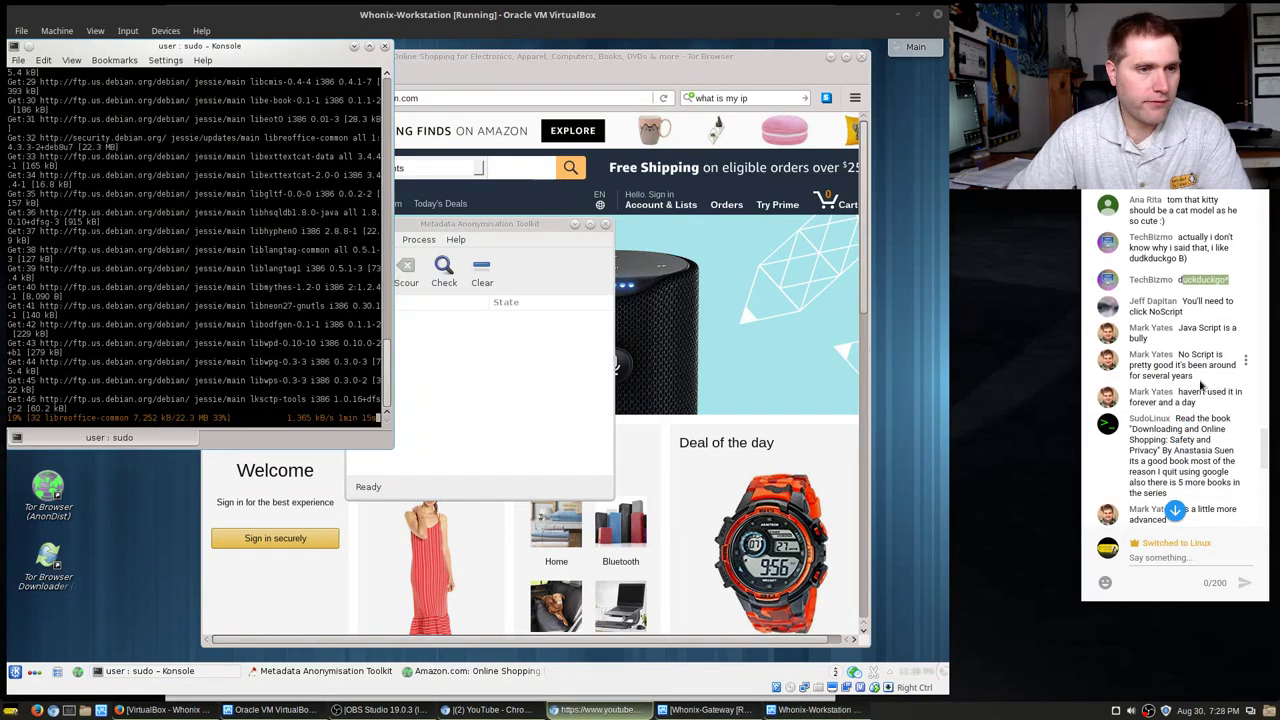
pyautogui.scroll(-1, 1186, 409)
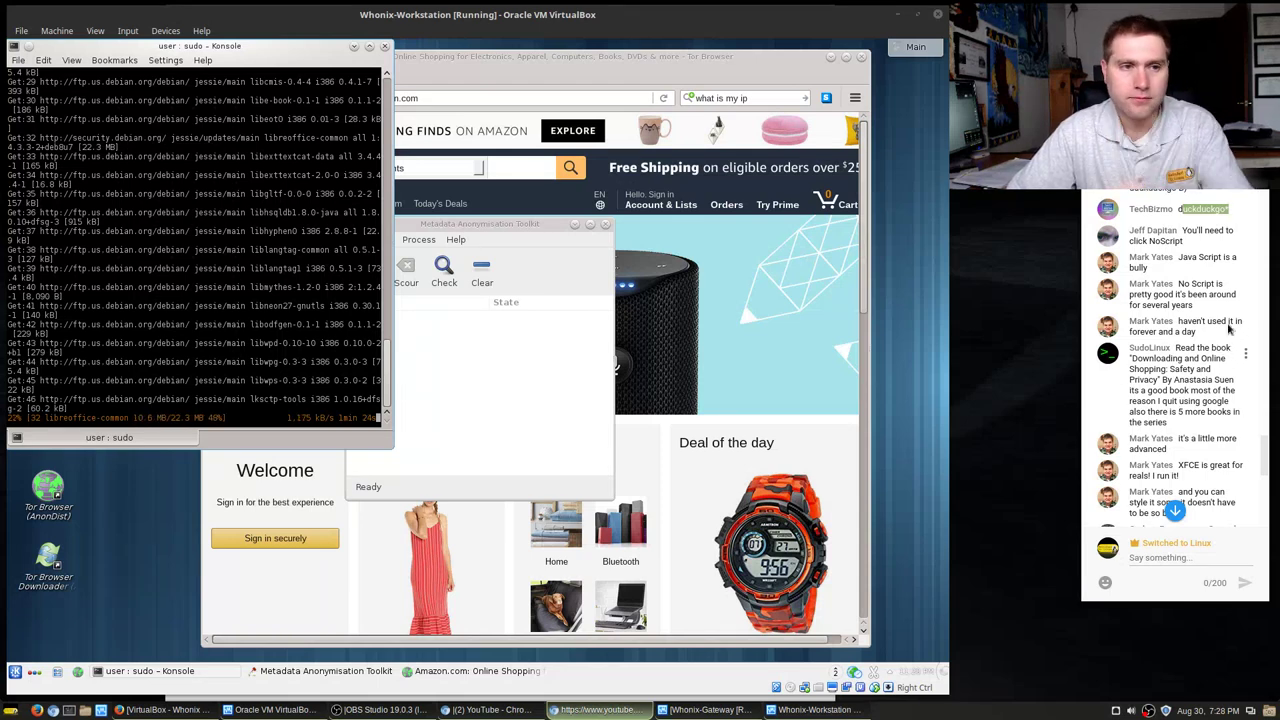
pyautogui.scroll(-2, 1183, 405)
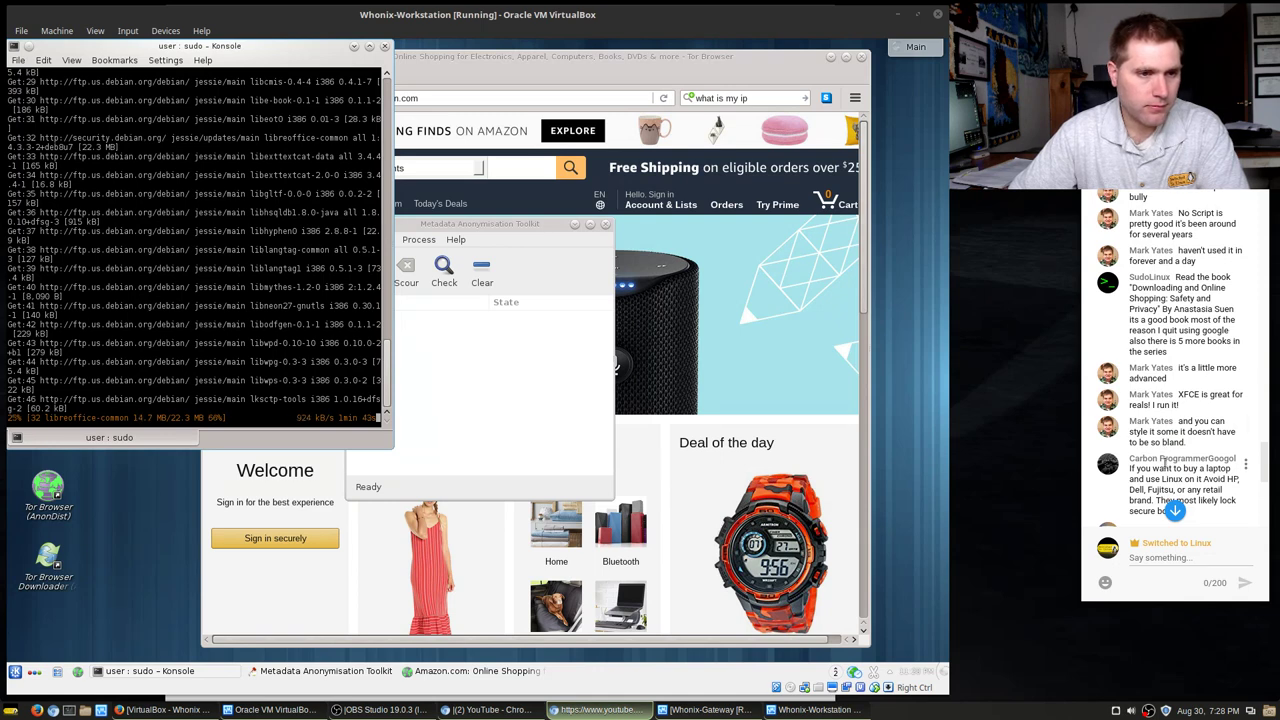
# - Read the live chat messages from the Linux laptop buying advice onward, highlighting passages, and jump to the latest messages
pyautogui.moveTo(1174, 471); pyautogui.dragTo(1177, 373)
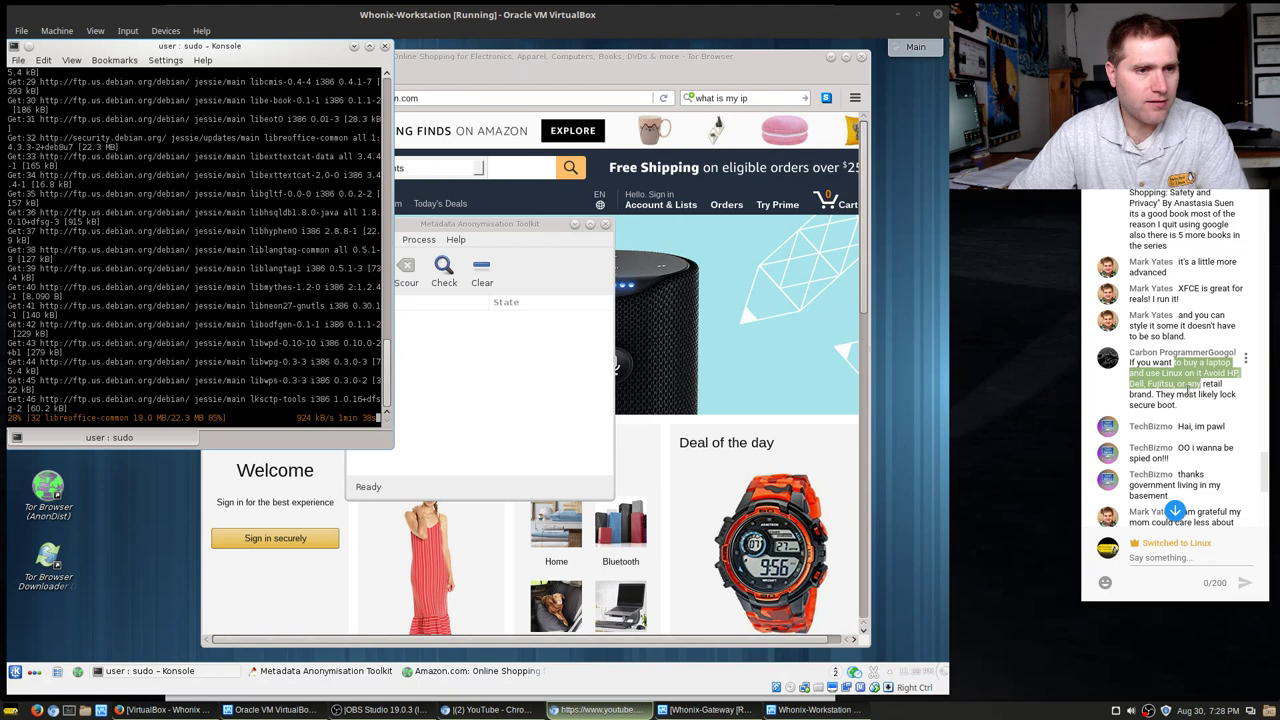
pyautogui.click(1140, 385)
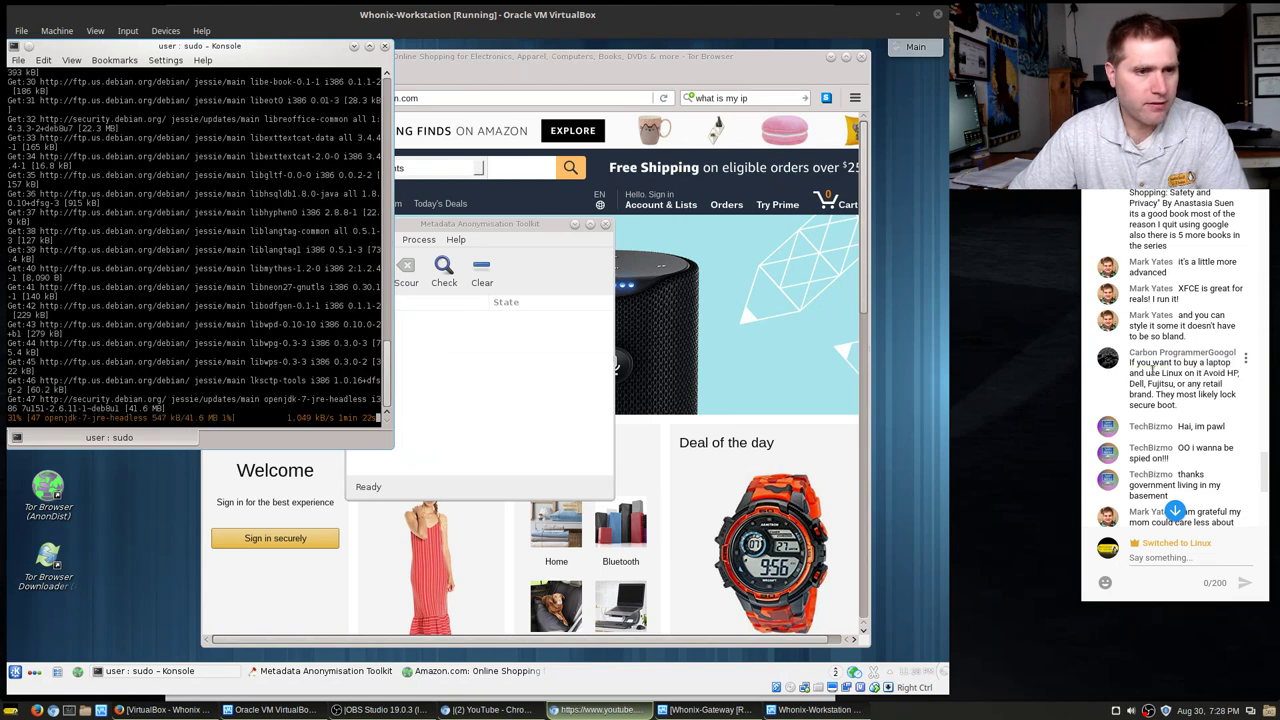
pyautogui.moveTo(1150, 373); pyautogui.dragTo(1188, 395)
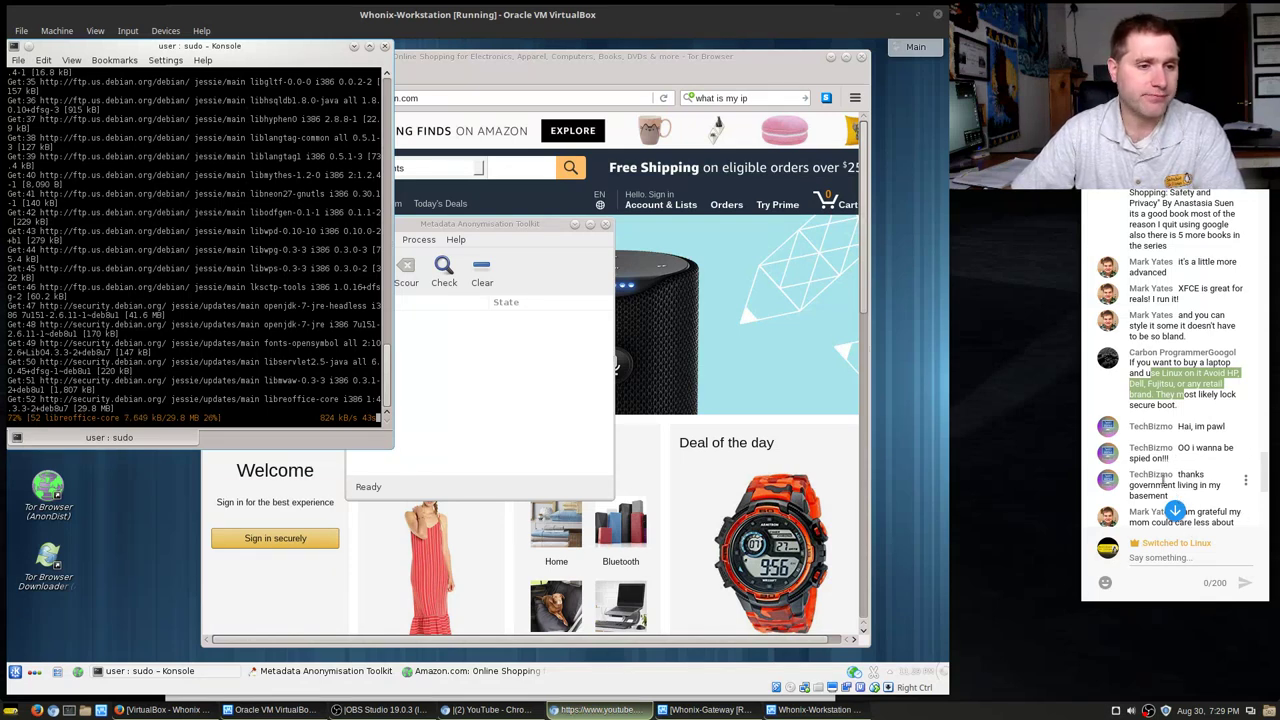
pyautogui.moveTo(1188, 482); pyautogui.dragTo(1207, 484)
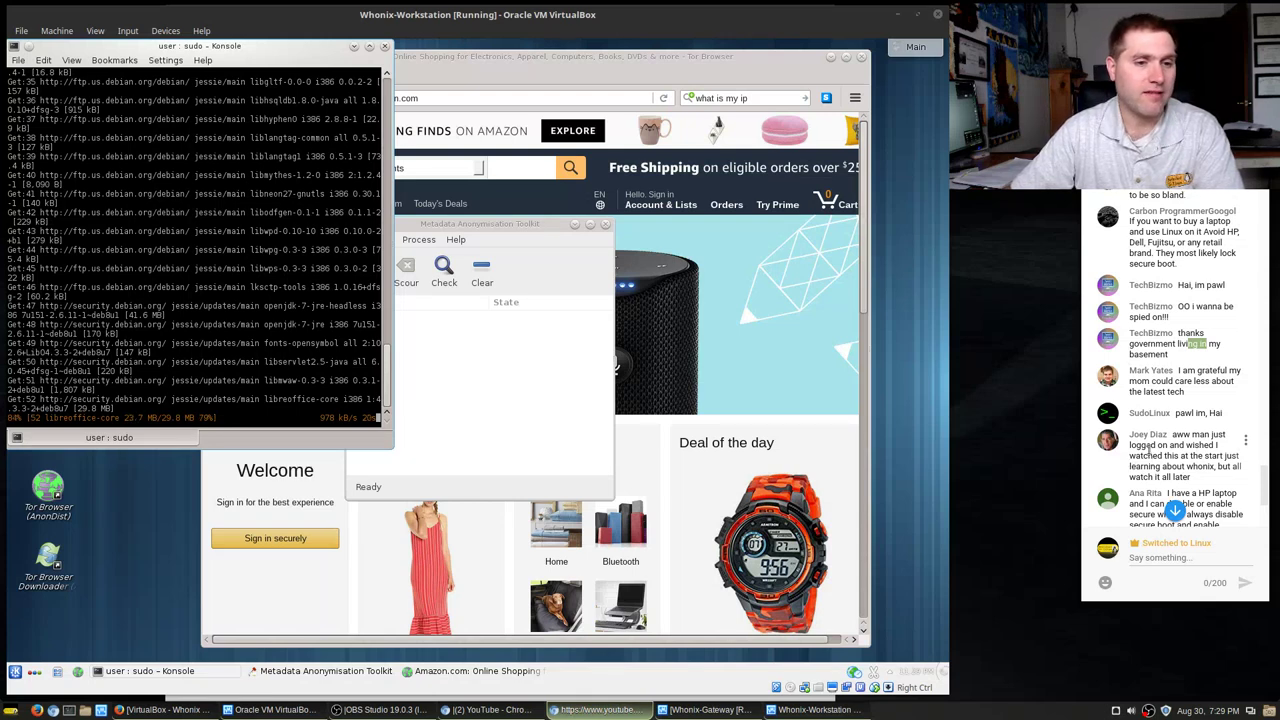
pyautogui.moveTo(1156, 446); pyautogui.dragTo(1179, 477)
pyautogui.scroll(-1, 1179, 477)
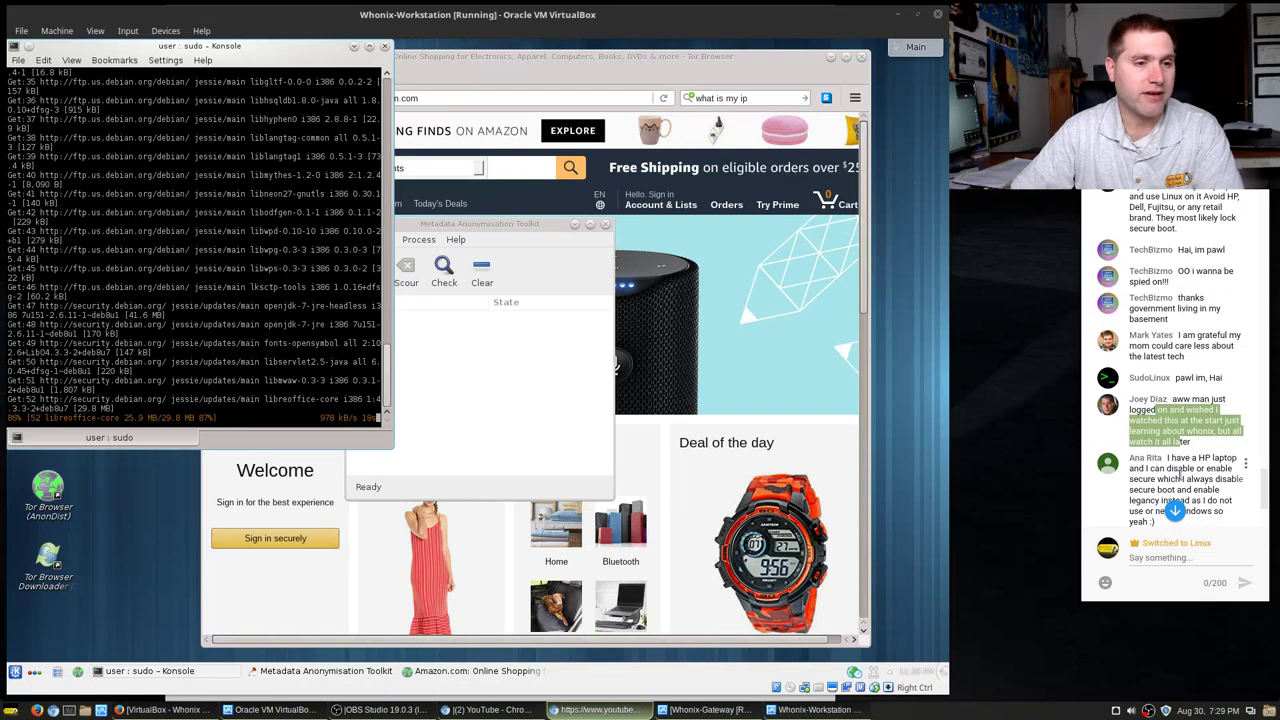
pyautogui.scroll(-1, 1179, 477)
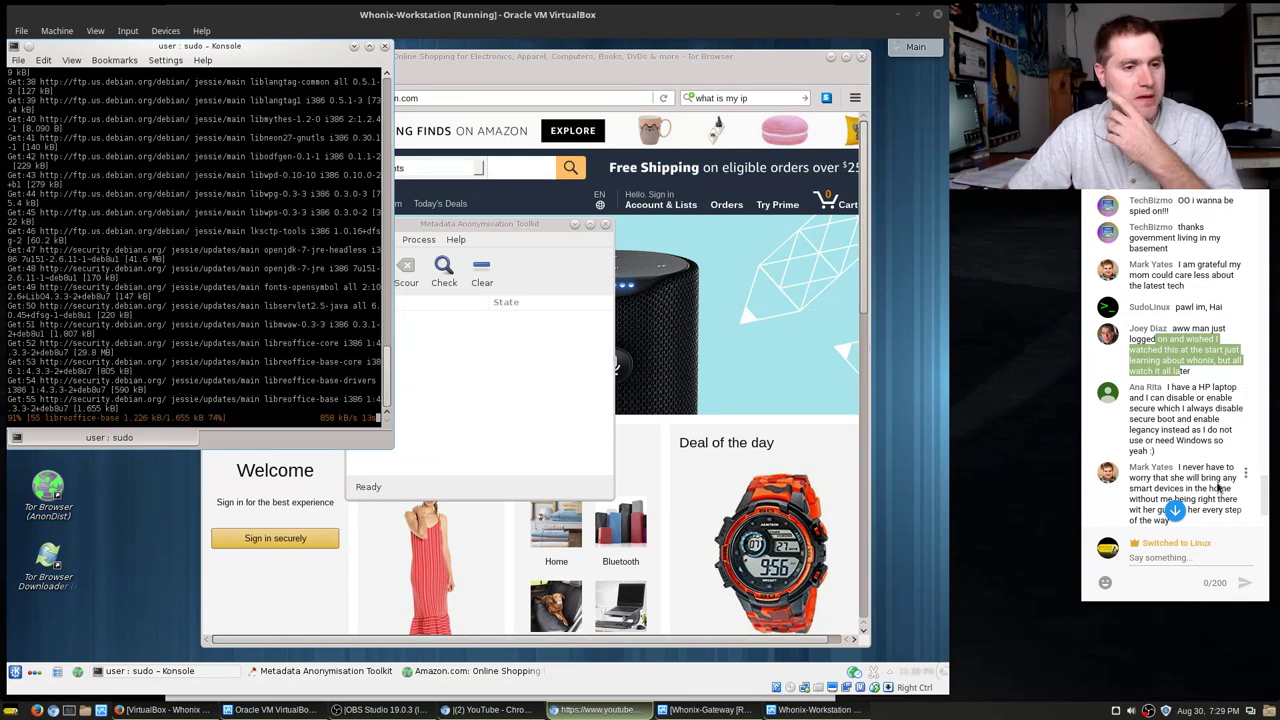
pyautogui.moveTo(1204, 467); pyautogui.dragTo(1226, 490)
pyautogui.click(1175, 510)
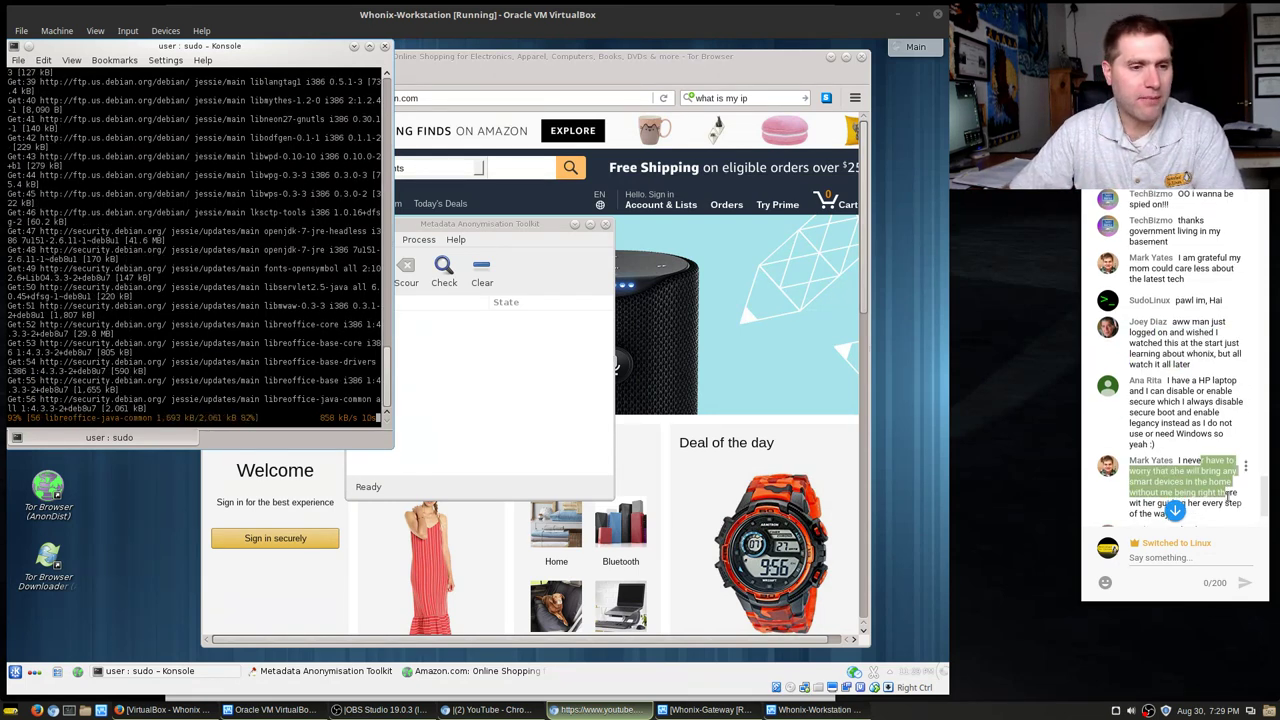
# - Find and highlight the book title "Downloading and Online Shopping: Safety and Privacy" in the chat, and bring the Amazon page to the front
pyautogui.scroll(5, 1181, 443)
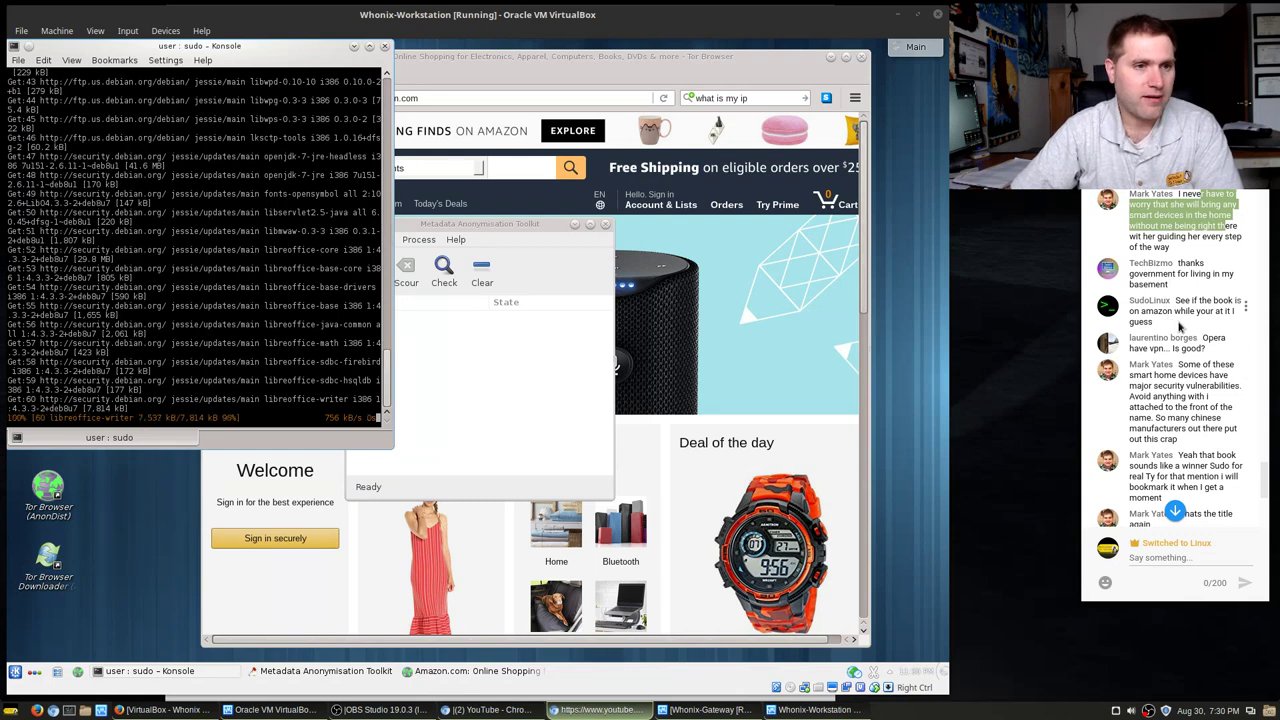
pyautogui.scroll(3, 1173, 273)
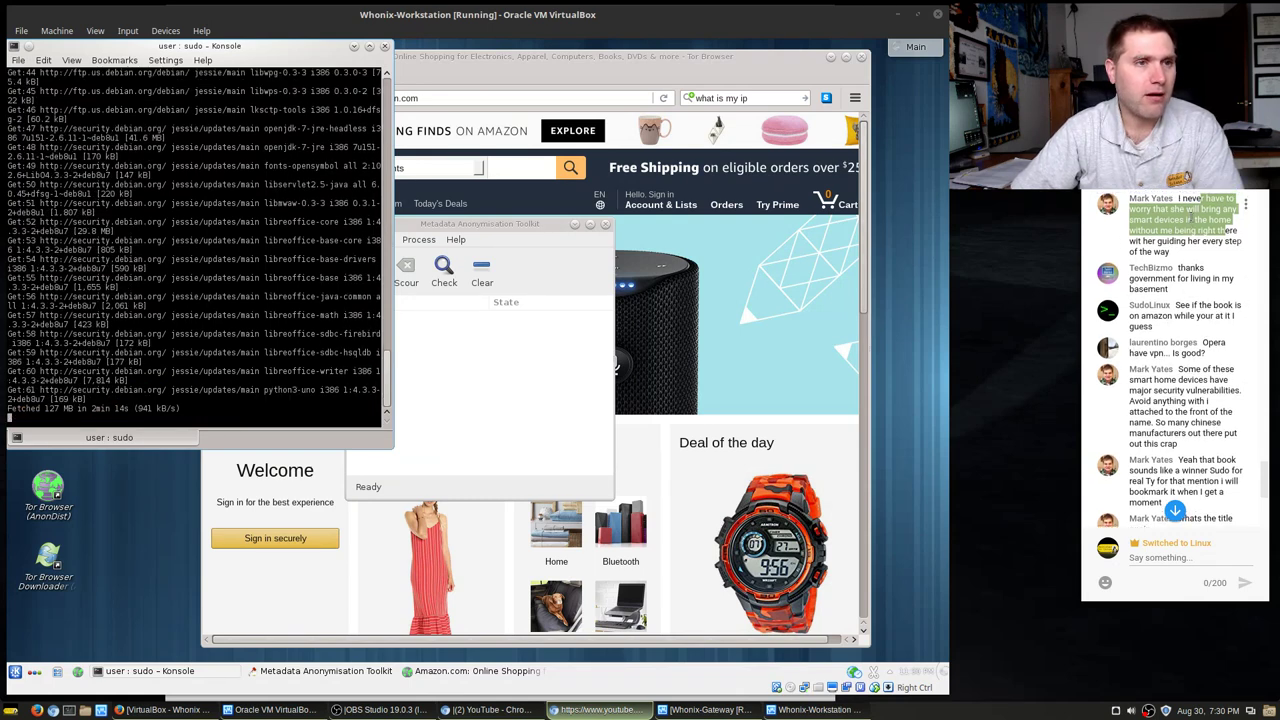
pyautogui.scroll(3, 1180, 232)
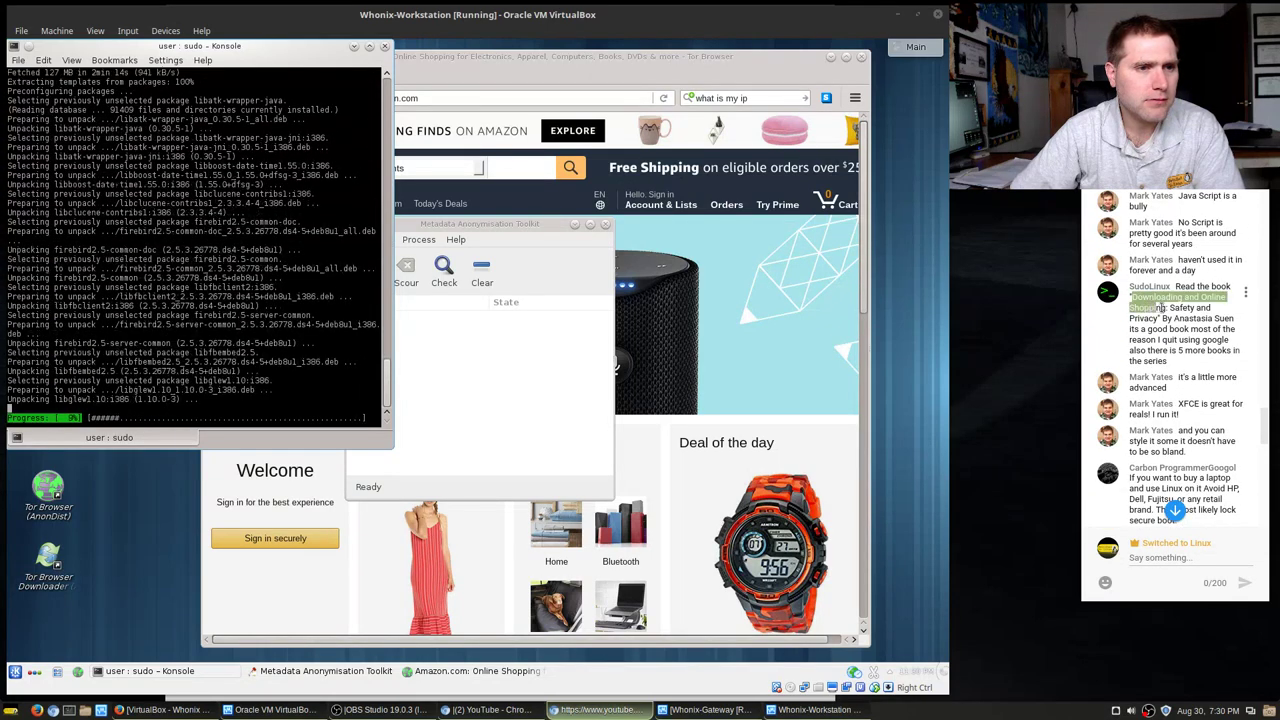
pyautogui.moveTo(1133, 296); pyautogui.dragTo(1158, 318)
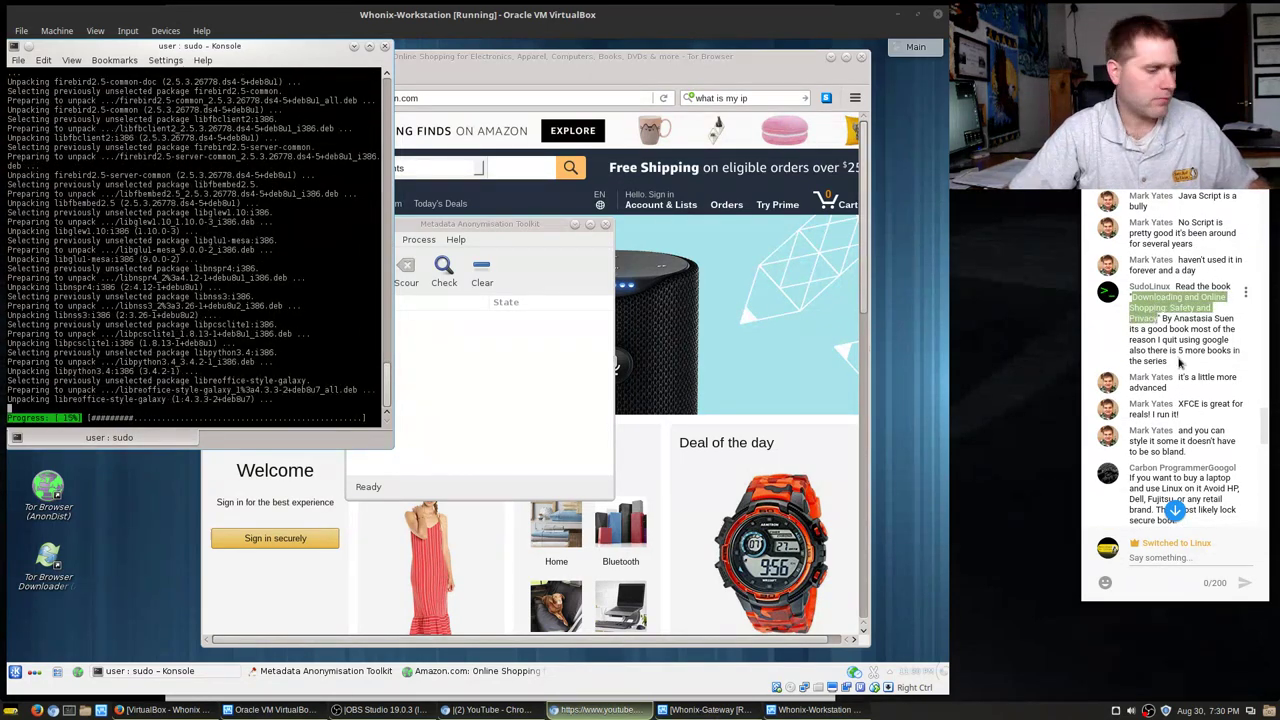
pyautogui.click(627, 100)
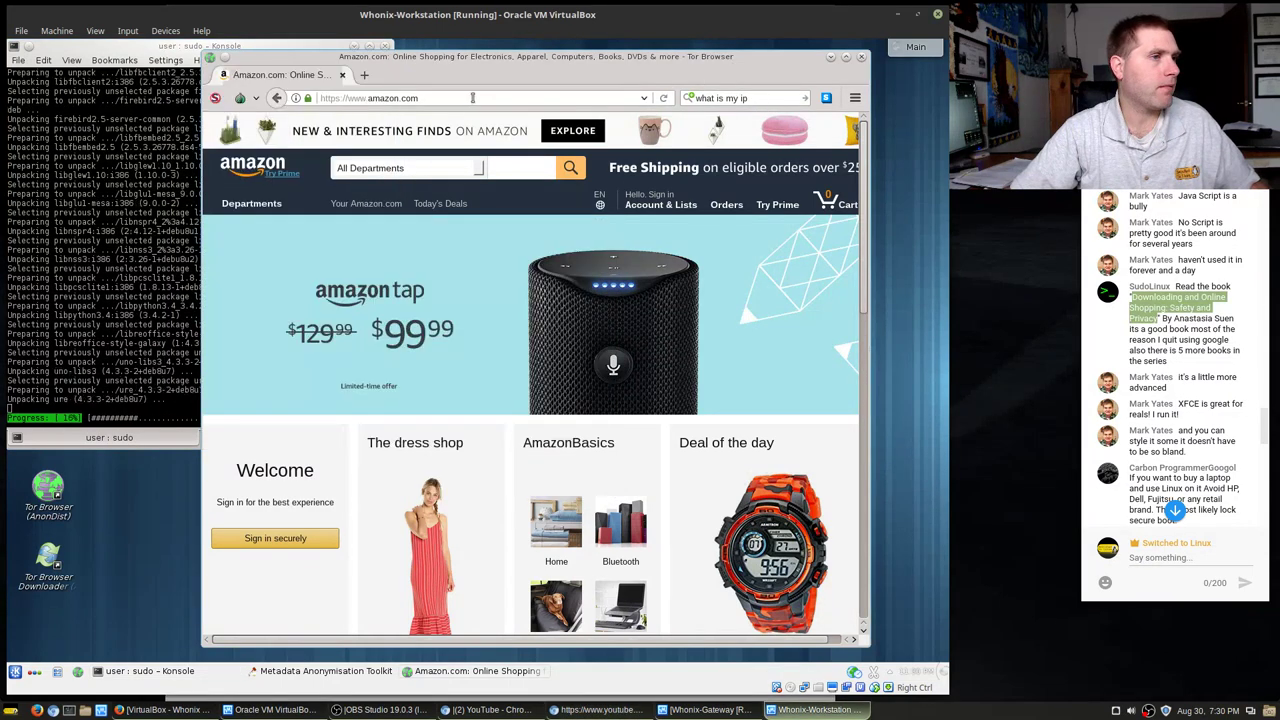
pyautogui.click(436, 175)
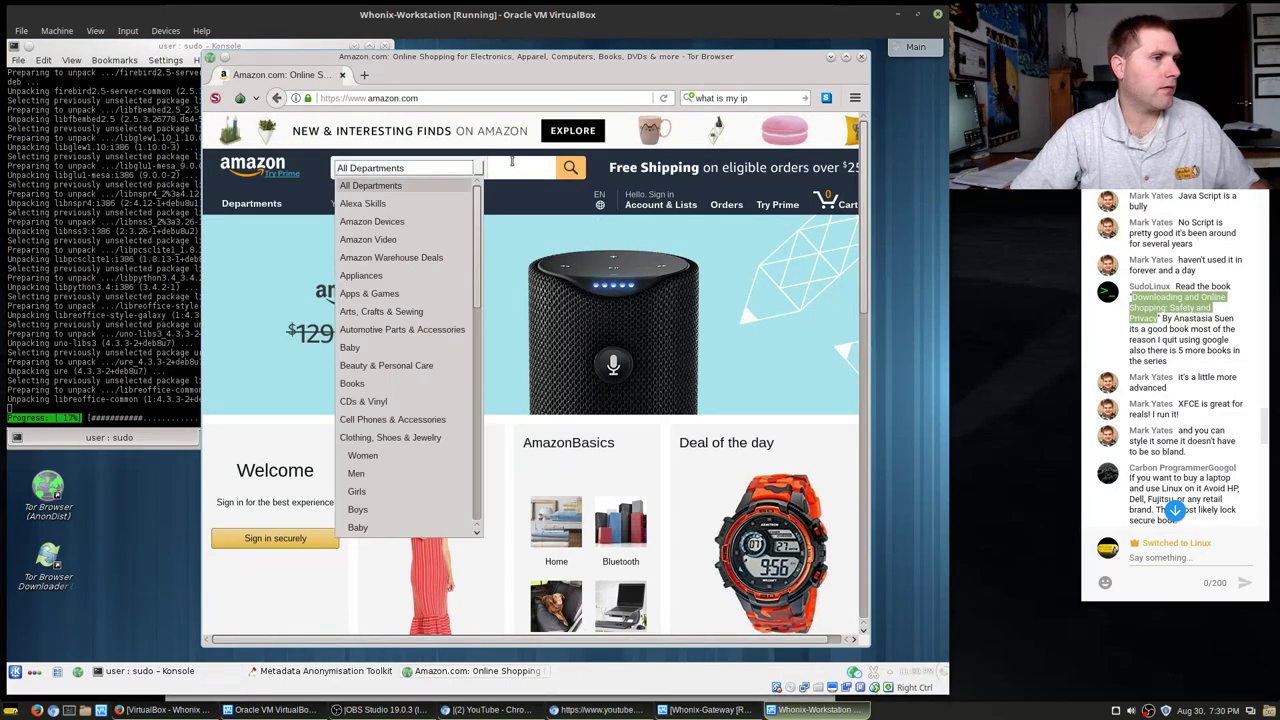
pyautogui.click(512, 172)
pyautogui.hotkey('ctrl', 'b')
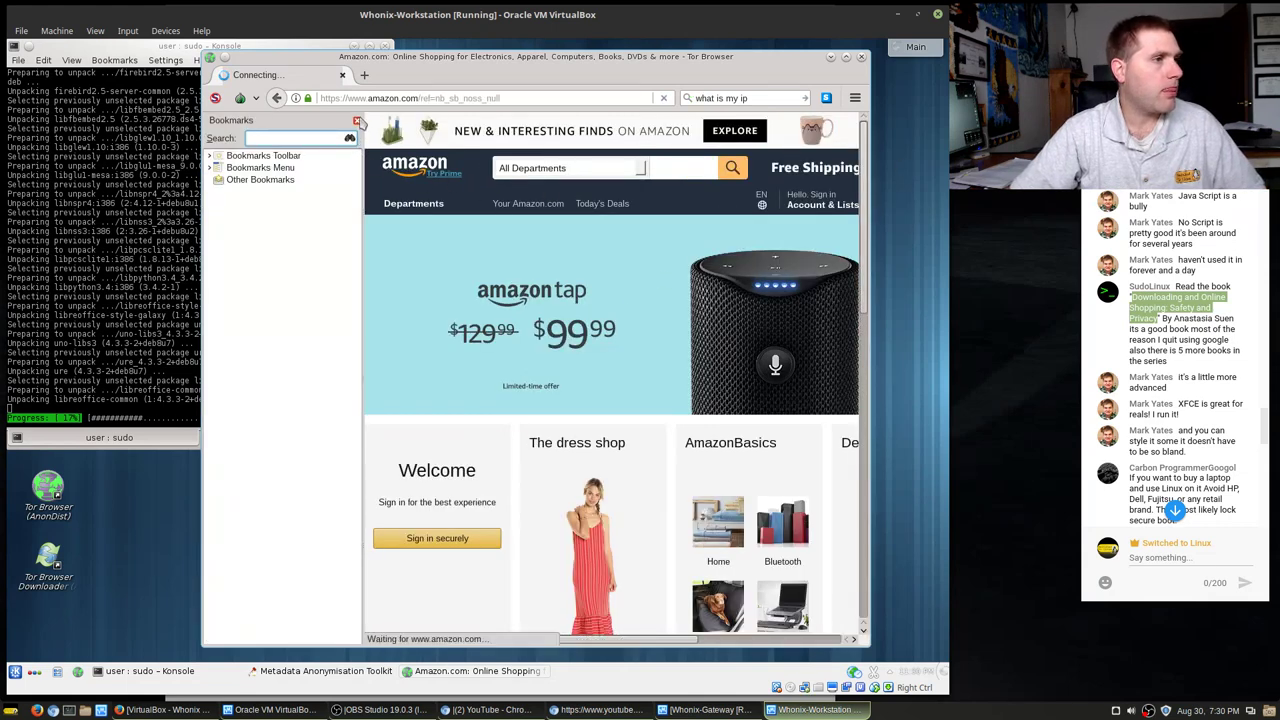
pyautogui.hotkey('ctrl', 'b')
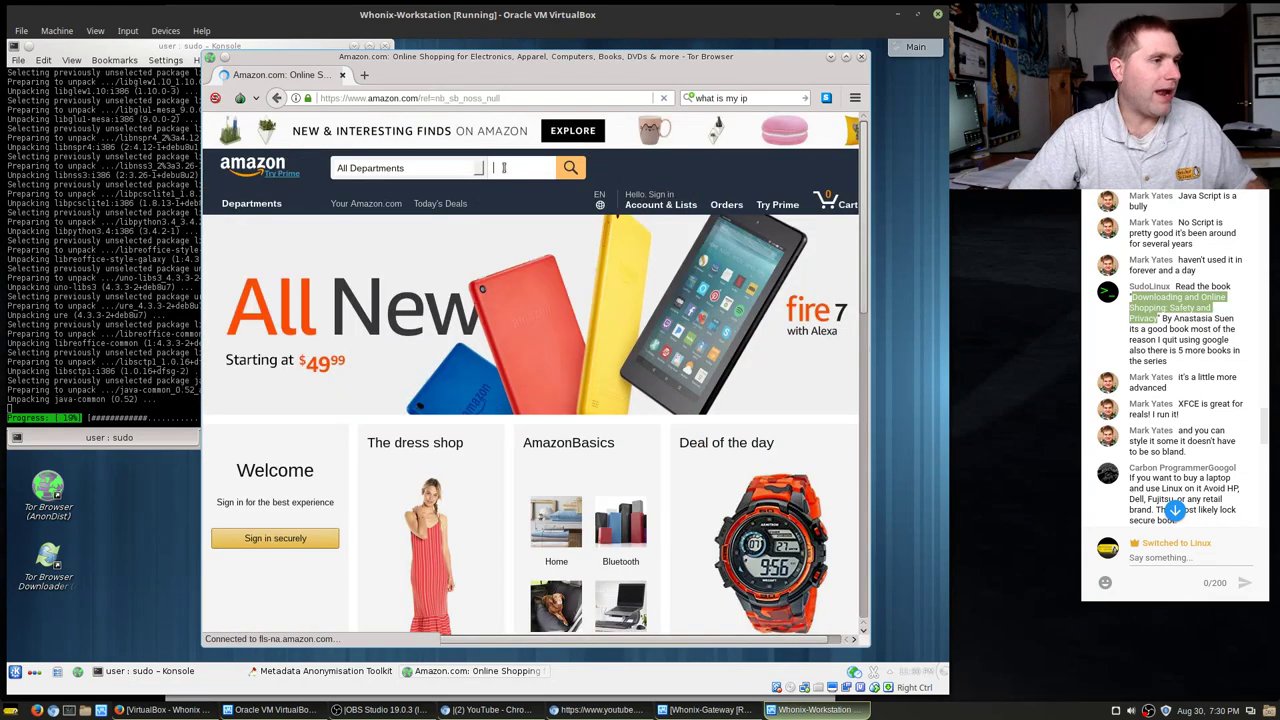
pyautogui.rightClick(504, 168)
pyautogui.press('Escape')
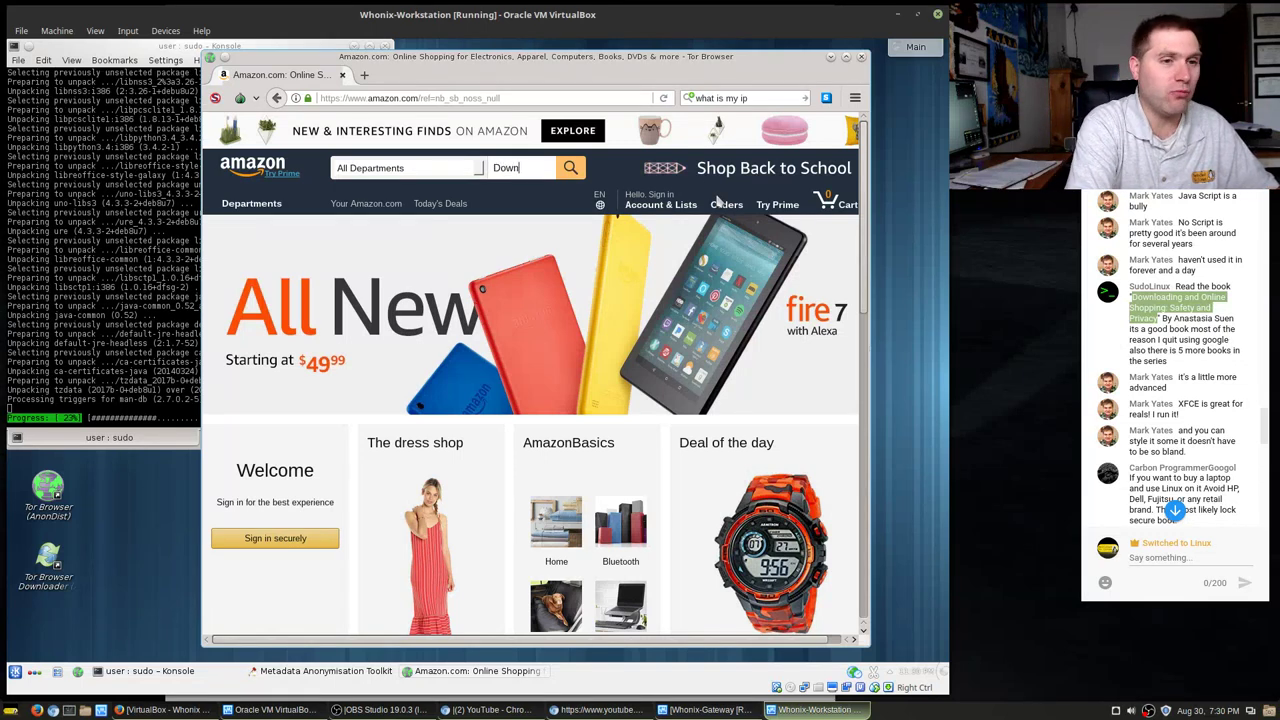
# - Search Amazon in all departments for "Downloading and Online Shopping: saftey and privacy"
pyautogui.write('Downloading')
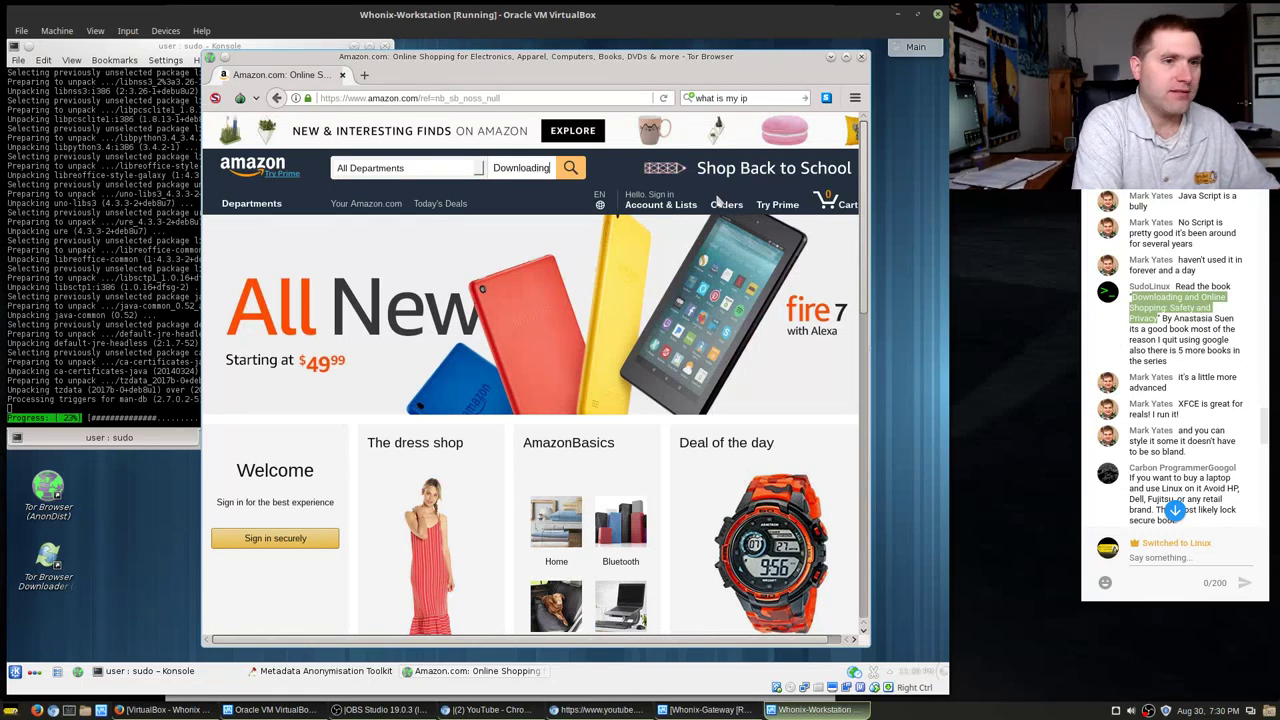
pyautogui.write(' and Online S')
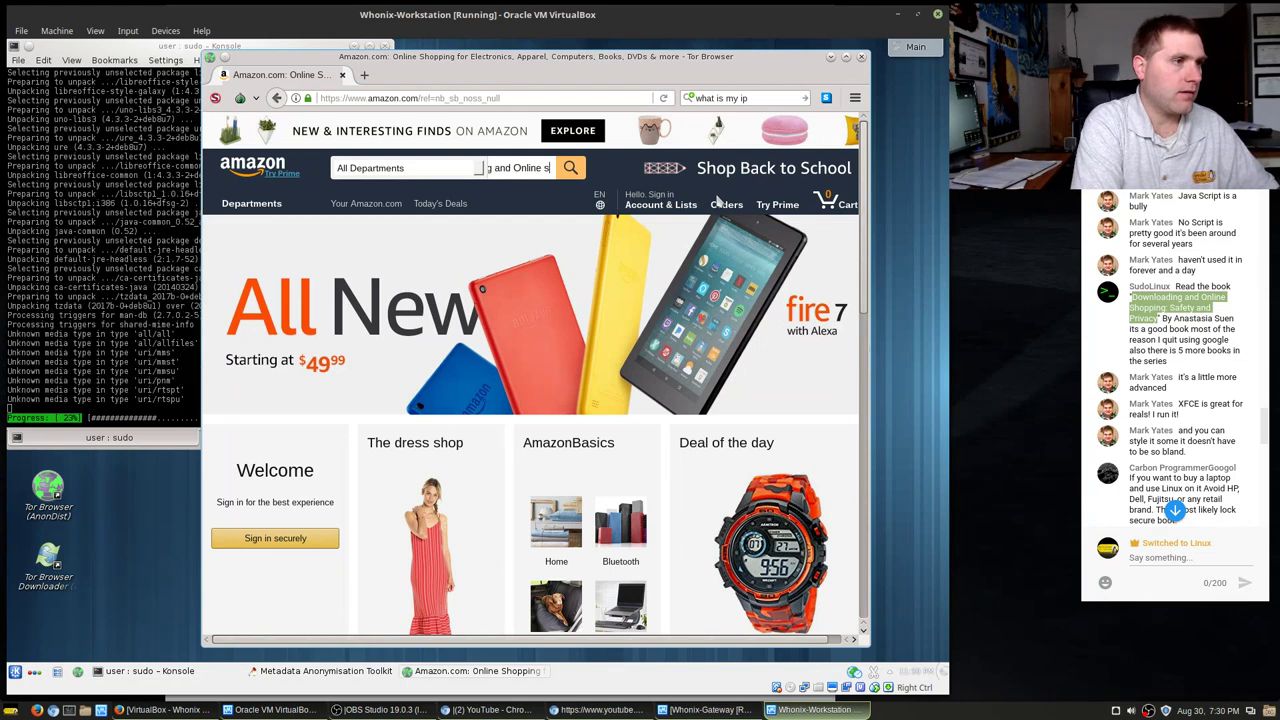
pyautogui.write('hopping')
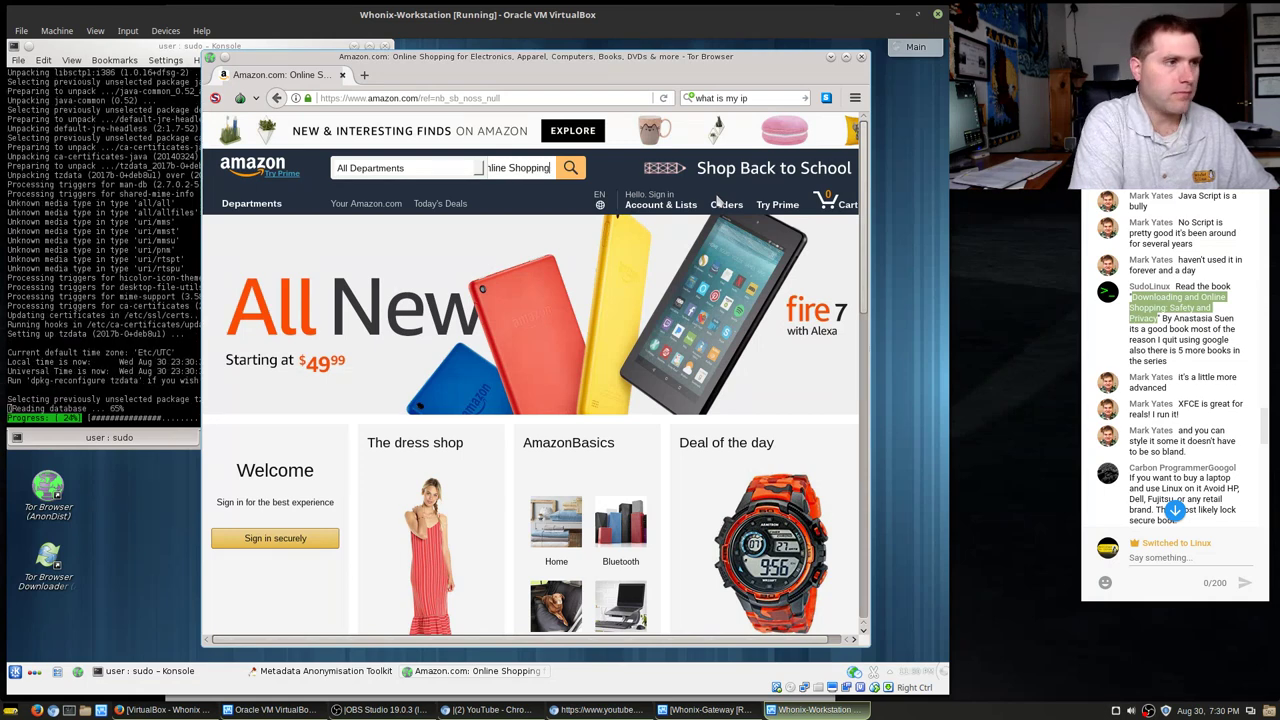
pyautogui.press('BackSpace')
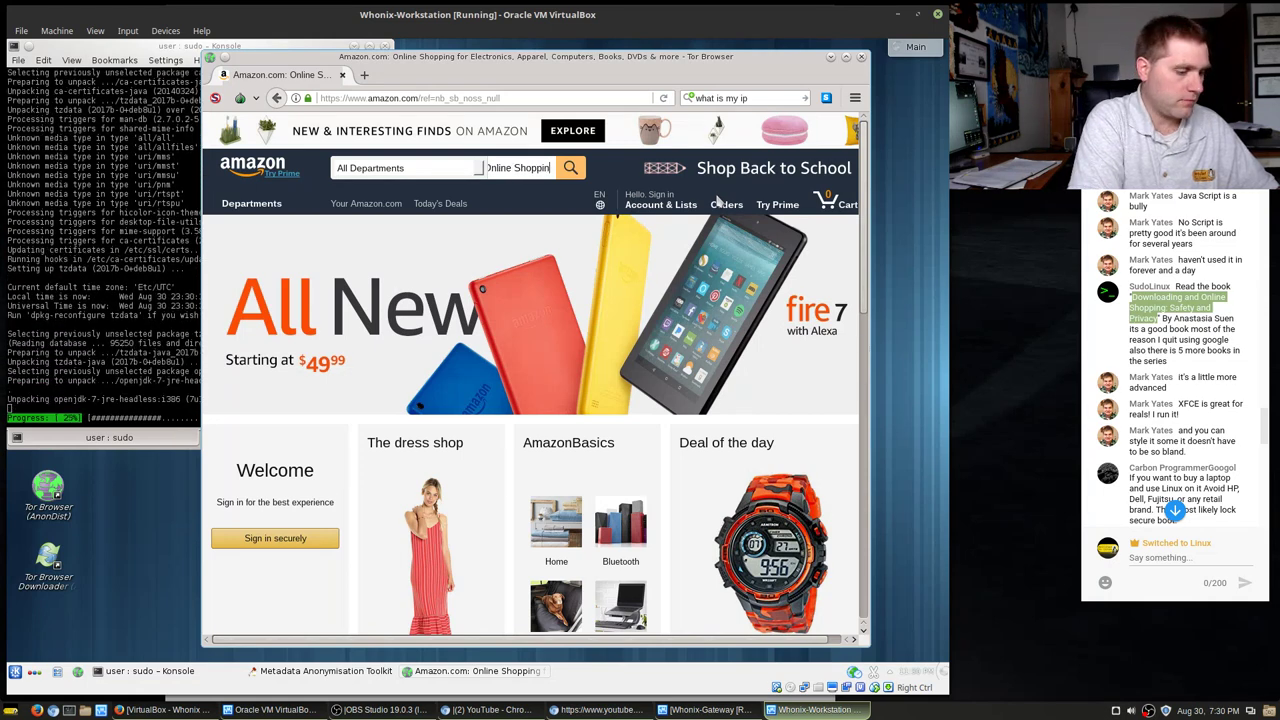
pyautogui.write('g: safte')
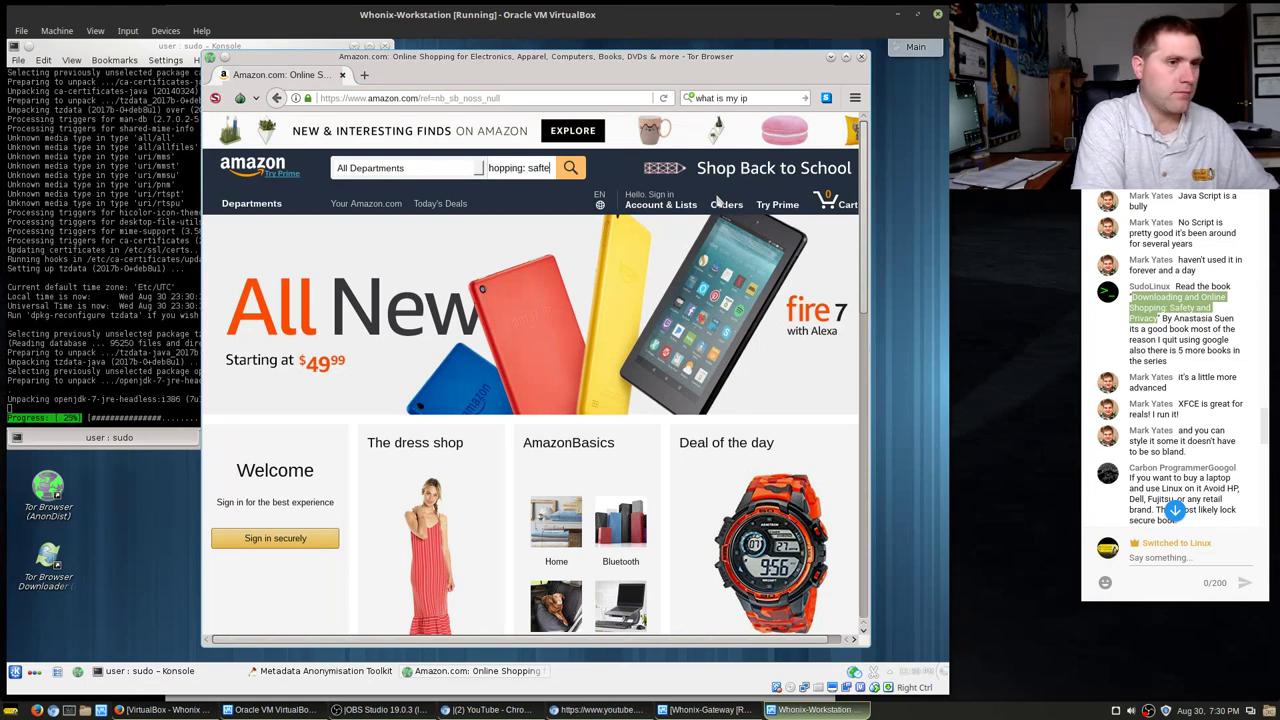
pyautogui.write('y and ')
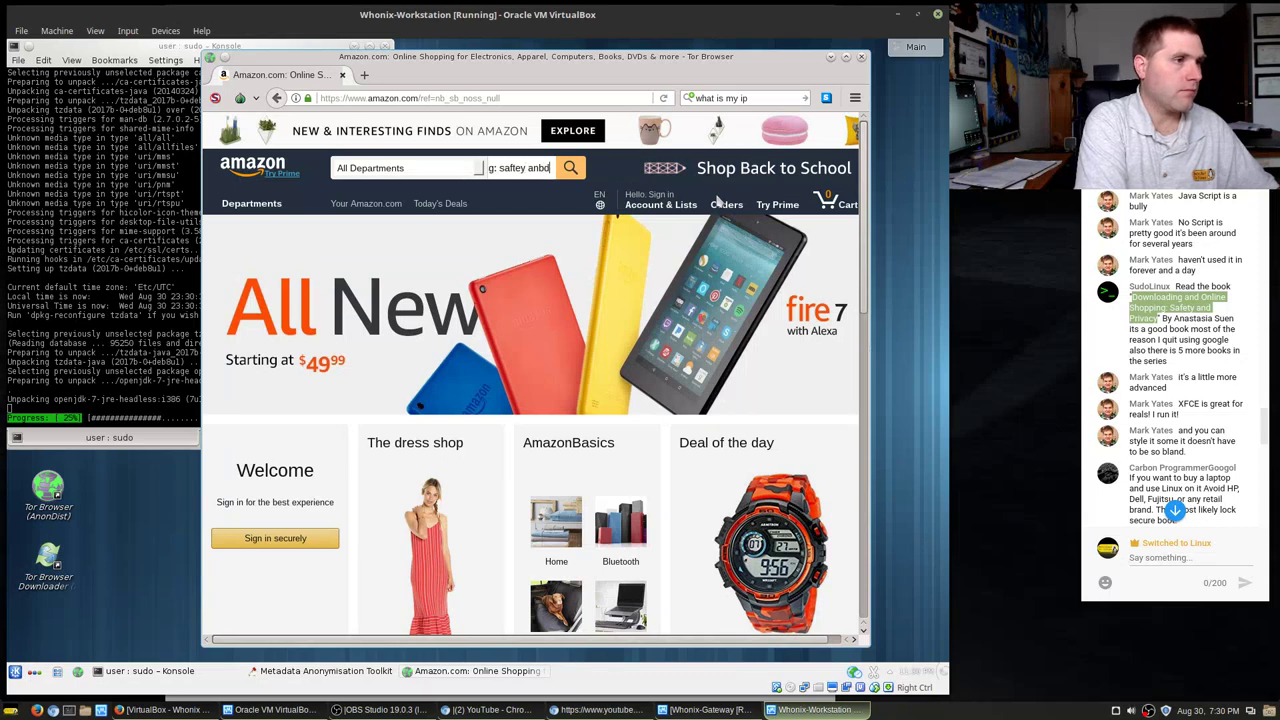
pyautogui.write('privacy')
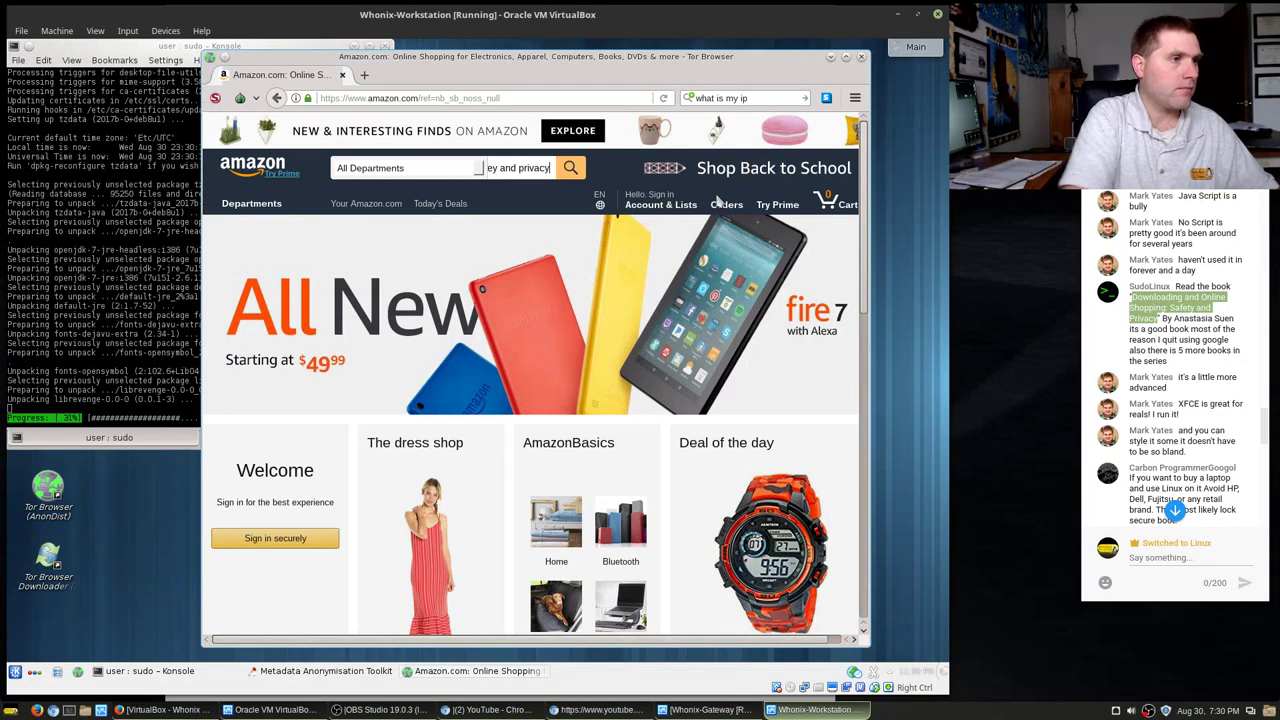
pyautogui.press('Return')
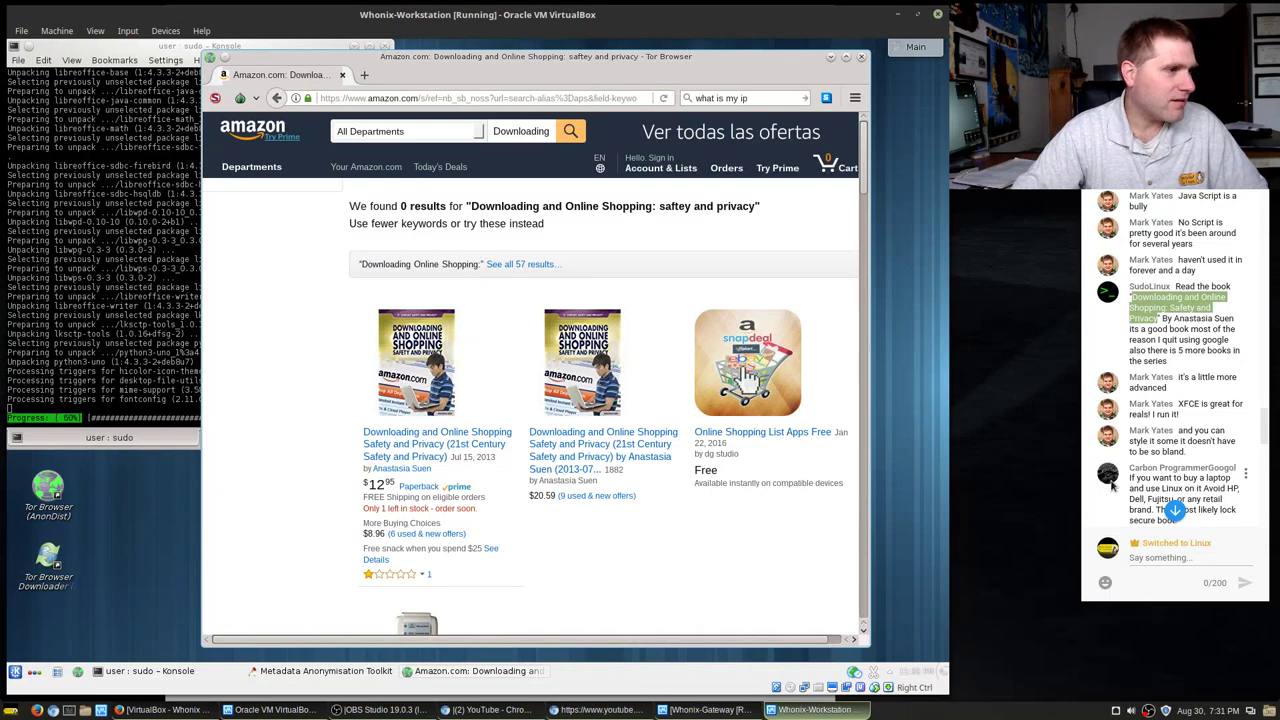
# - Read the newer live chat messages following the laptop and smart device discussion
pyautogui.scroll(-5, 1140, 450)
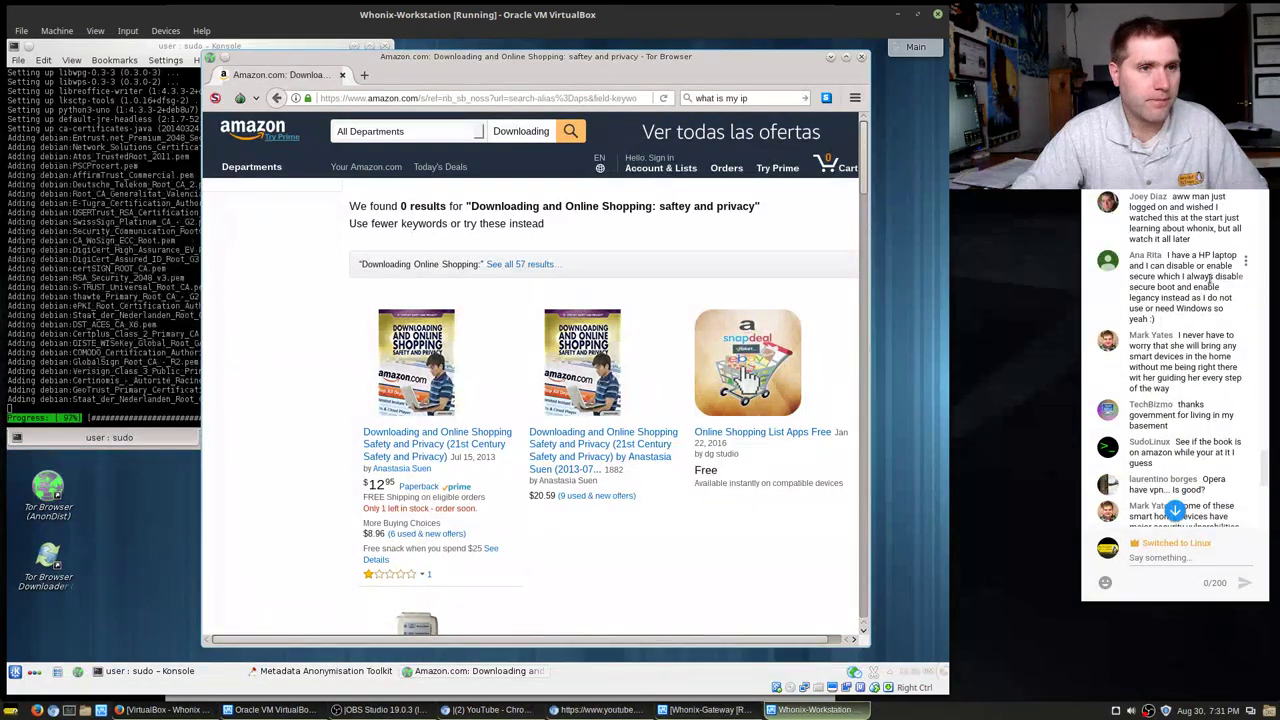
pyautogui.scroll(-3, 1197, 313)
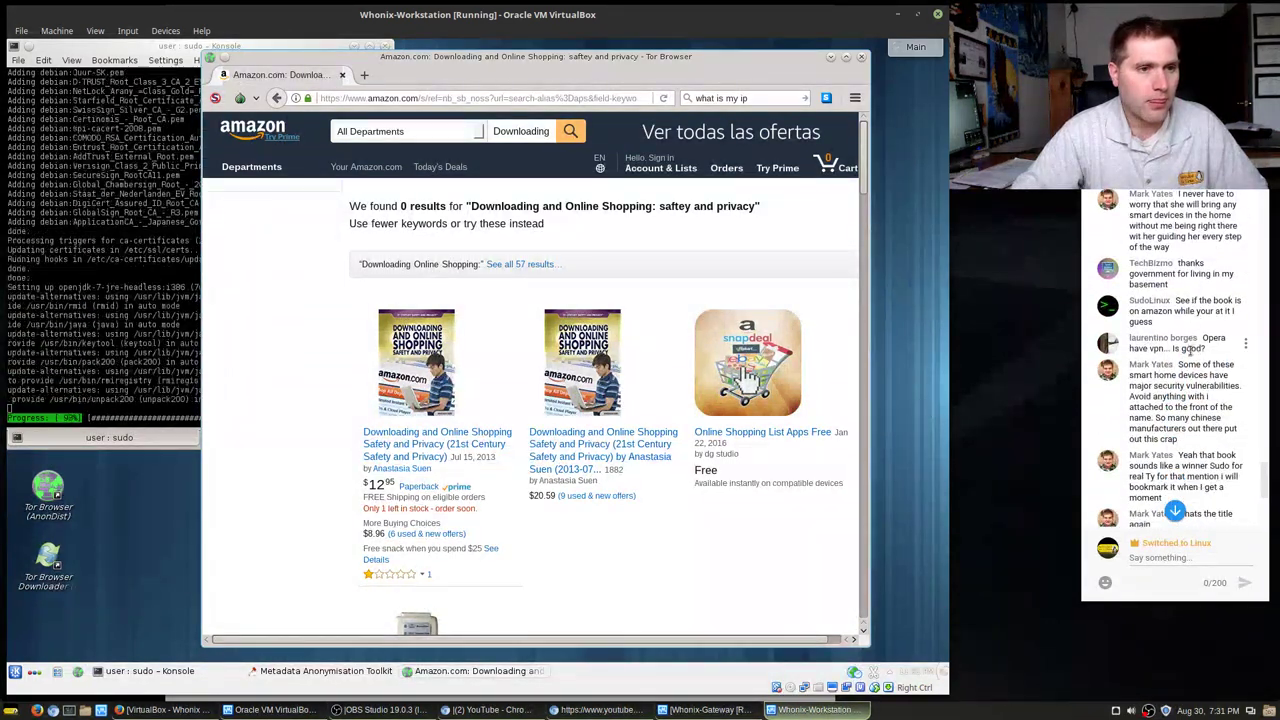
pyautogui.scroll(-2, 1220, 333)
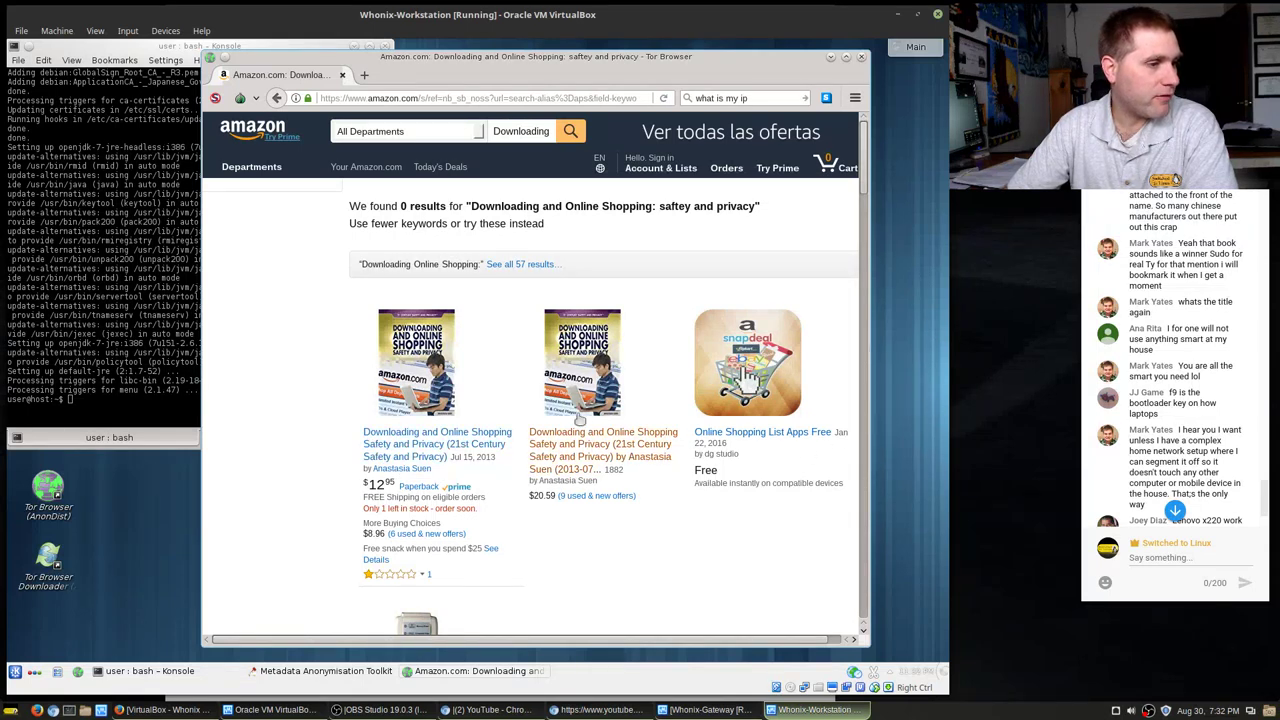
# - Look over the Amazon search results and open the author's page from the first listed book
pyautogui.scroll(-3, 726, 446)
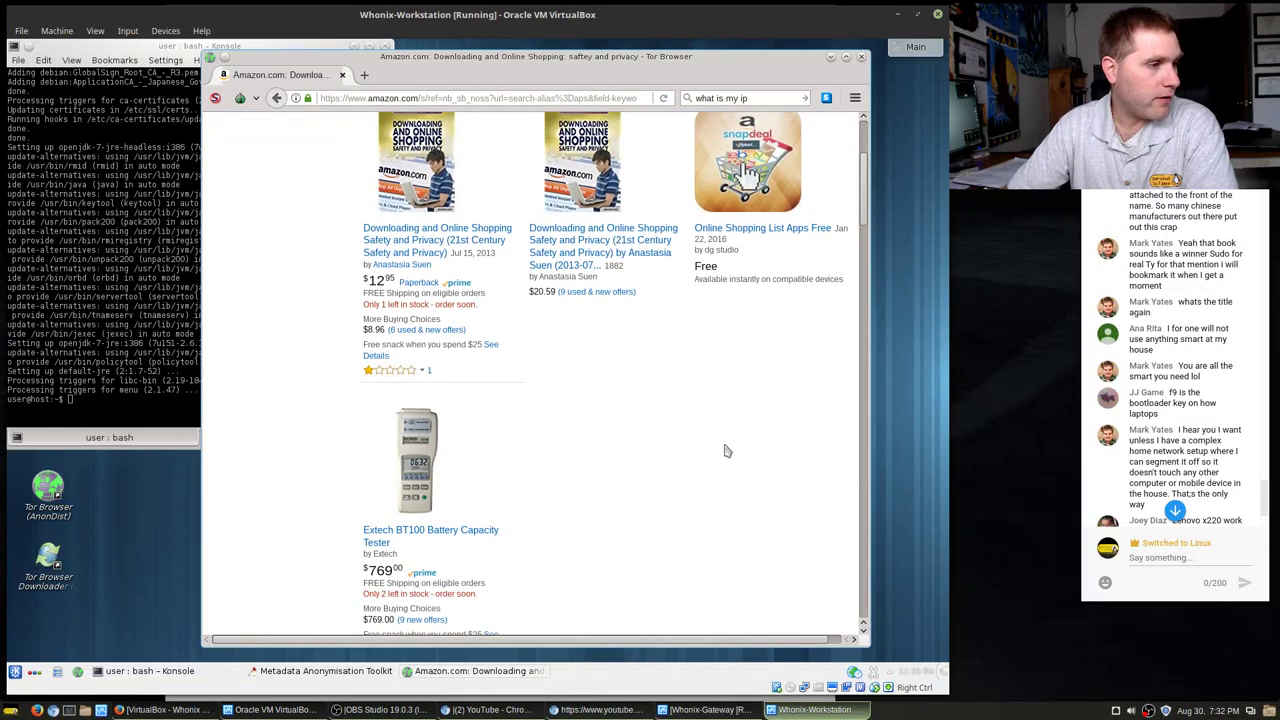
pyautogui.scroll(2, 727, 452)
pyautogui.scroll(3, 727, 452)
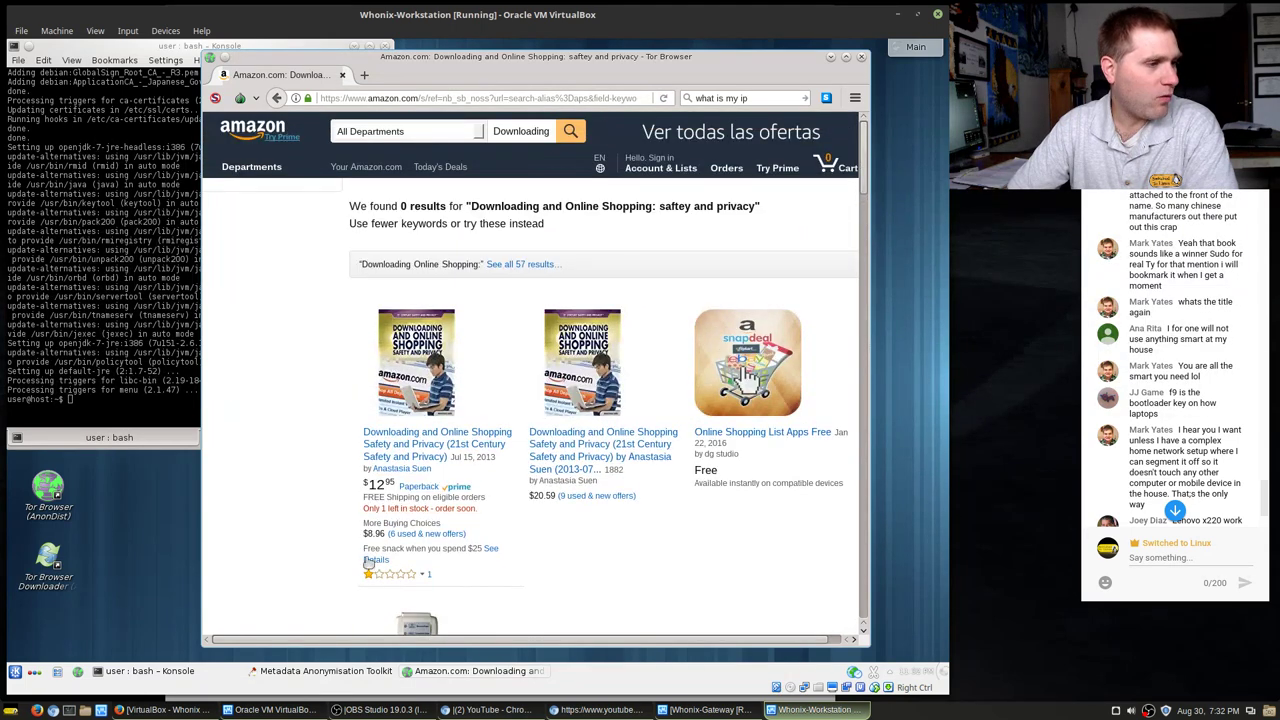
pyautogui.click(401, 468)
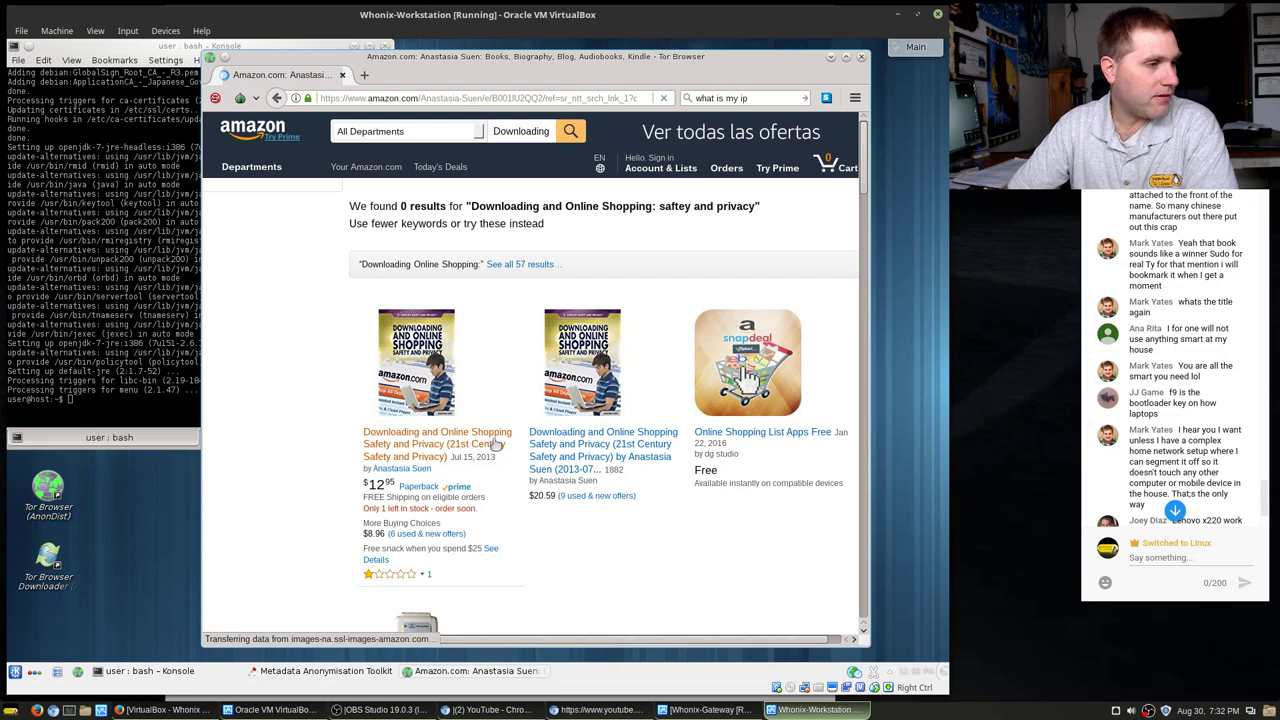
# - Return from the author's page to the search results and open the first listed book, "Downloading and Online Shopping Safety and Privacy"
pyautogui.scroll(-1, 345, 272)
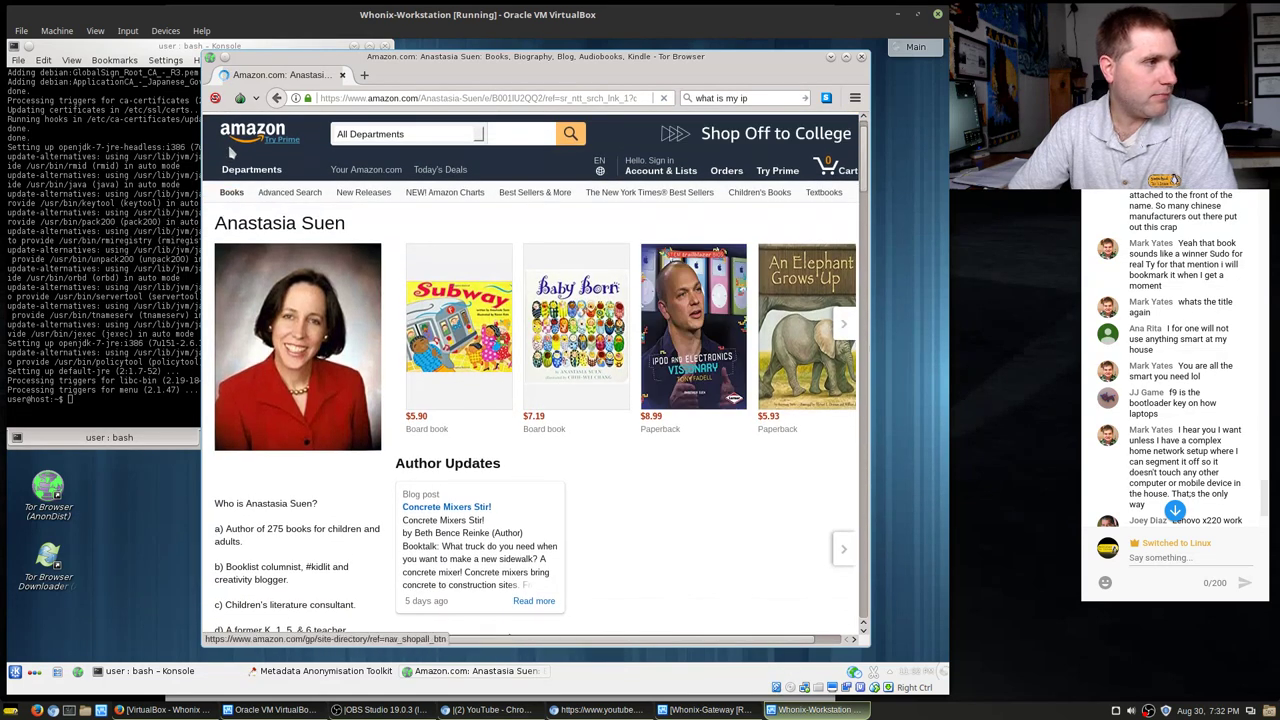
pyautogui.click(277, 98)
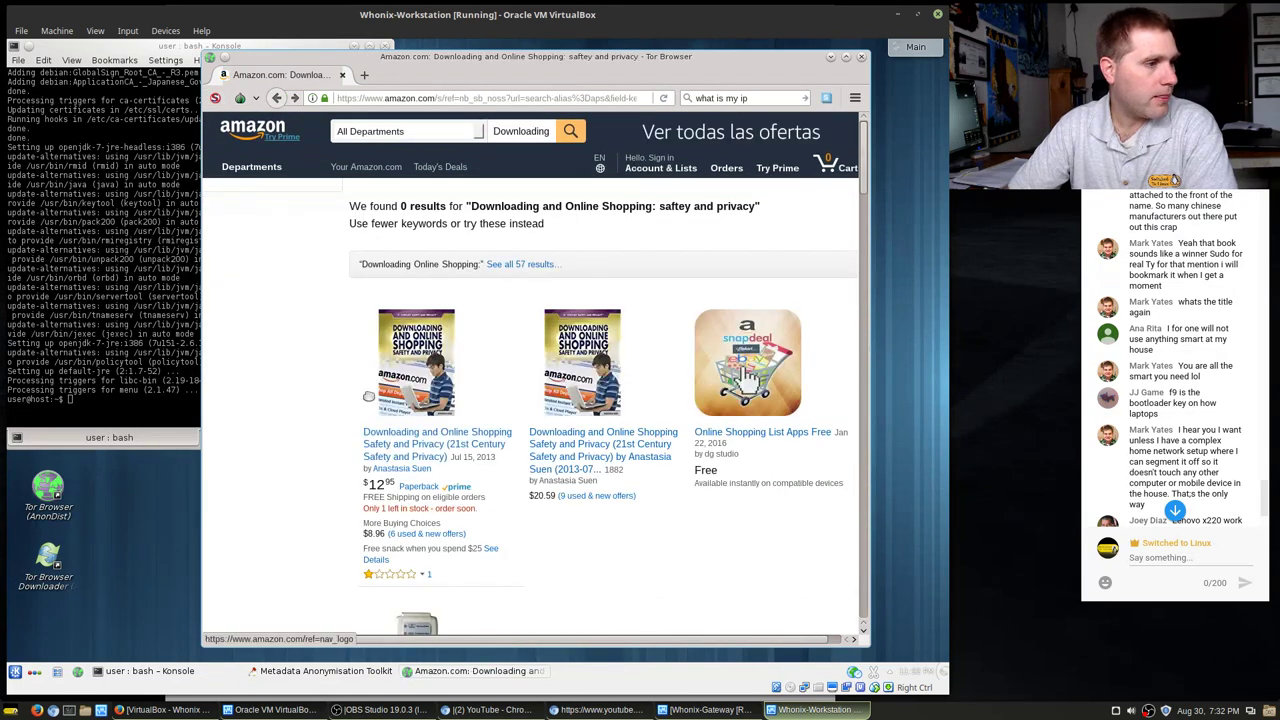
pyautogui.click(408, 450)
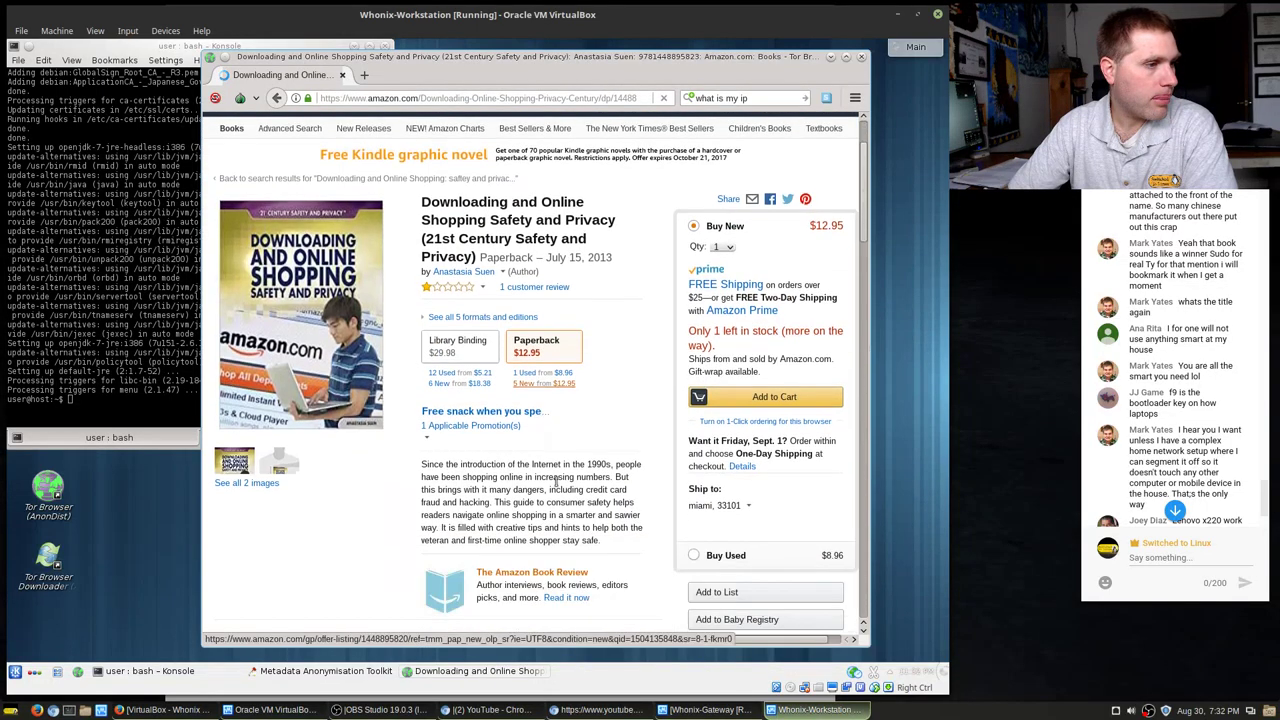
# - Look through the book's editorial review, product details and customer reviews, and try to expand the full text of the "Seriously?" review
pyautogui.scroll(-7, 560, 490)
pyautogui.scroll(-10, 530, 452)
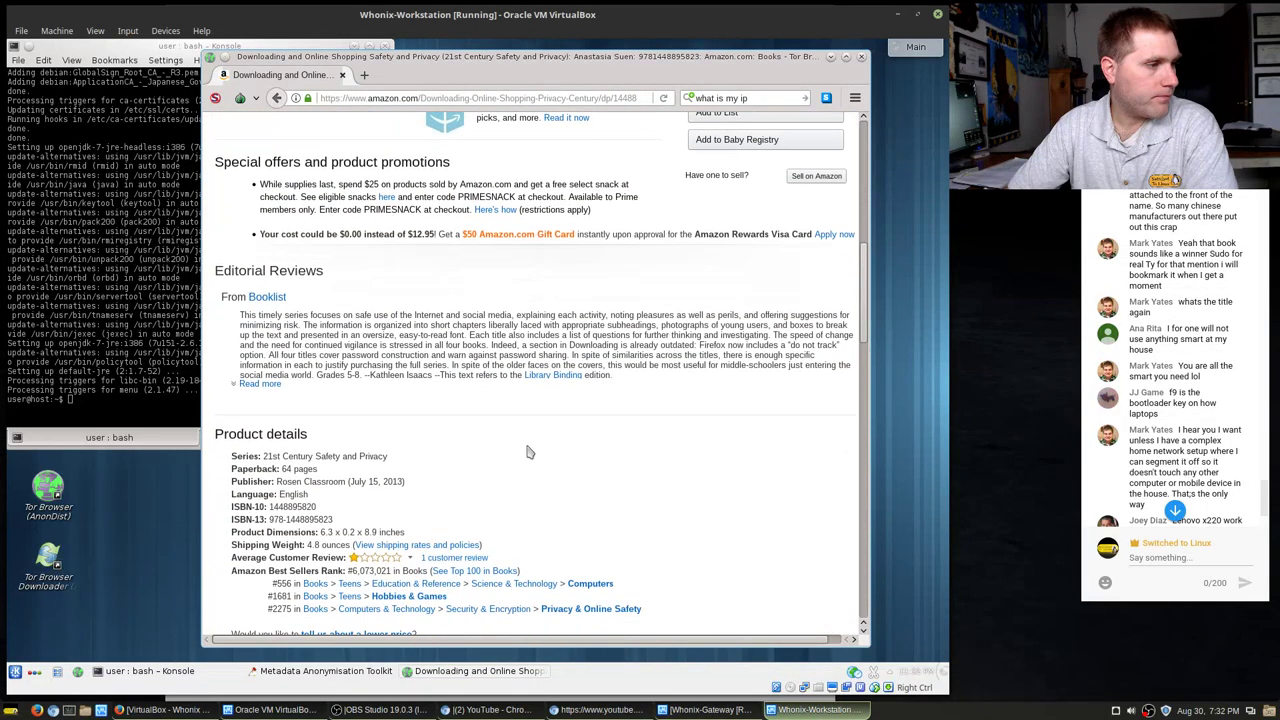
pyautogui.scroll(-1, 560, 487)
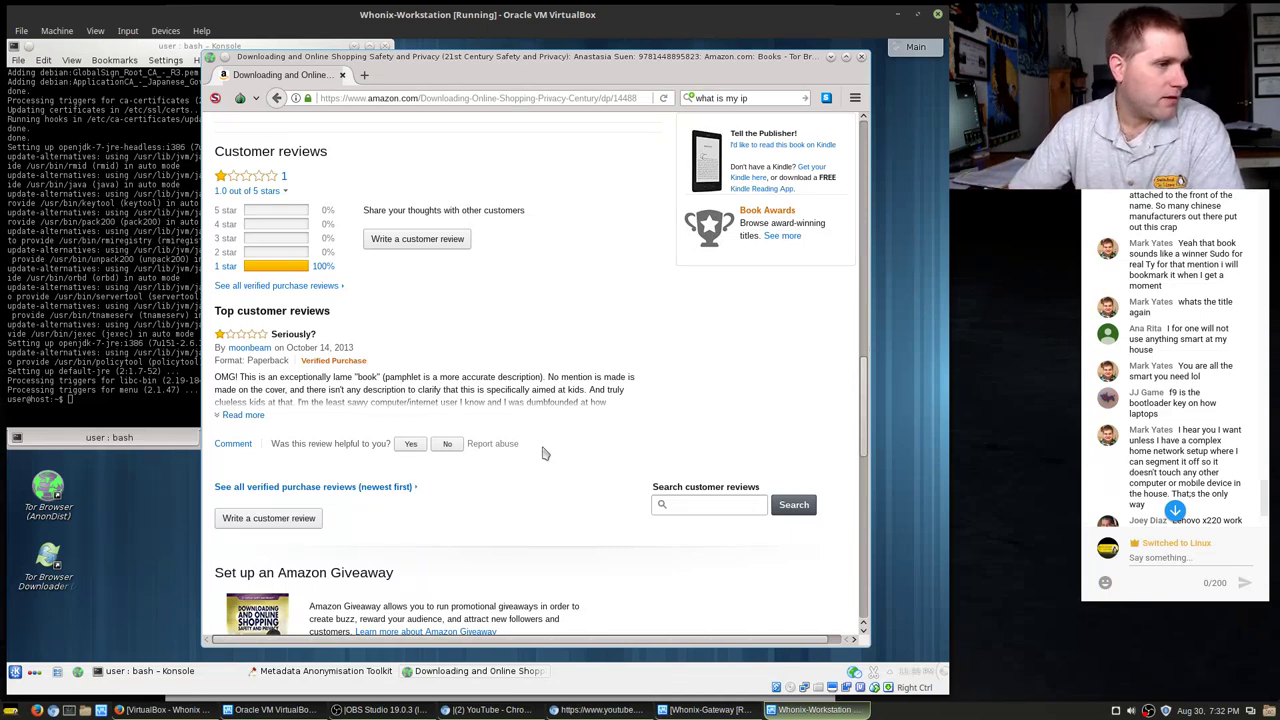
pyautogui.click(243, 416)
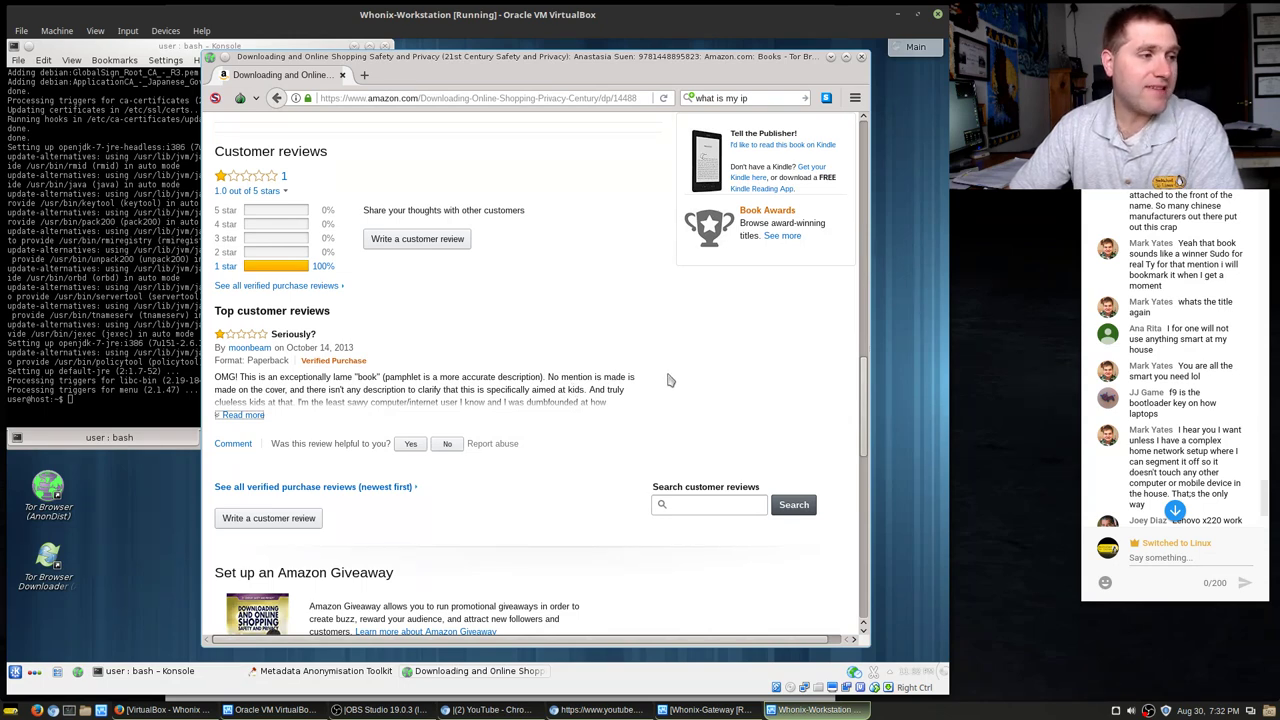
pyautogui.click(230, 420)
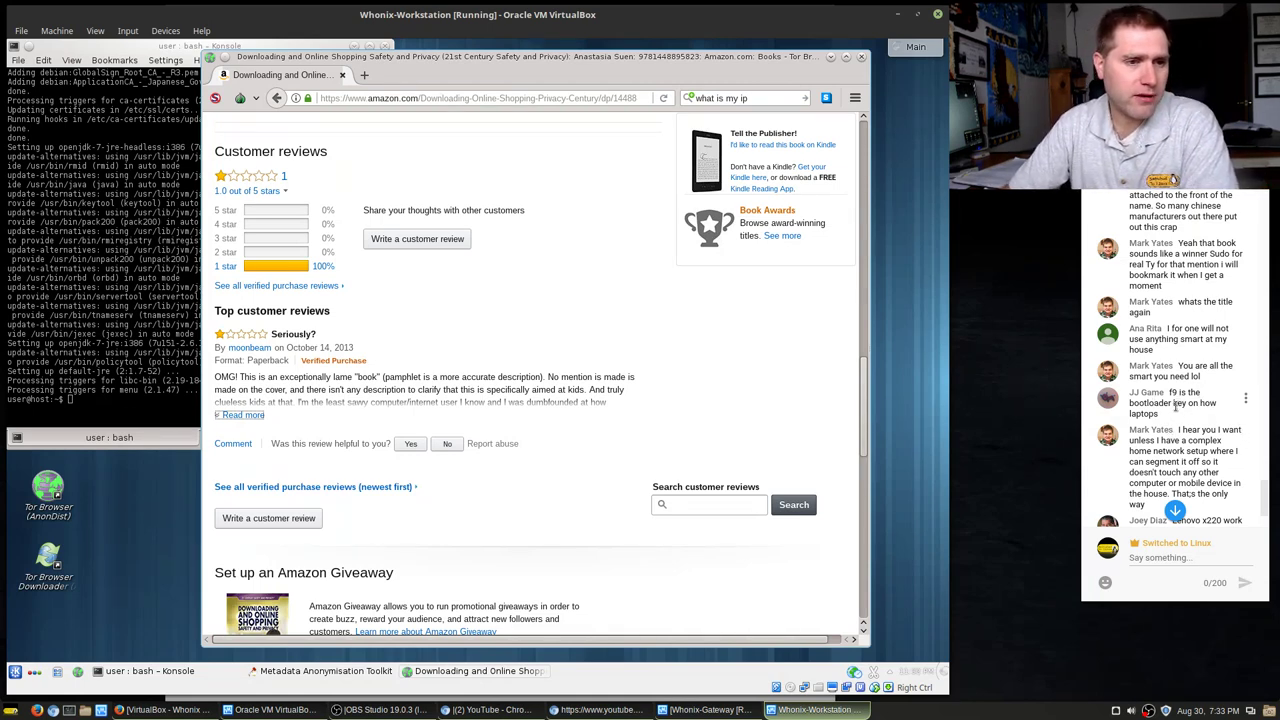
# - Highlight the live chat message about the laptop bootloader key and read the messages that follow it
pyautogui.moveTo(1138, 403); pyautogui.dragTo(1150, 414)
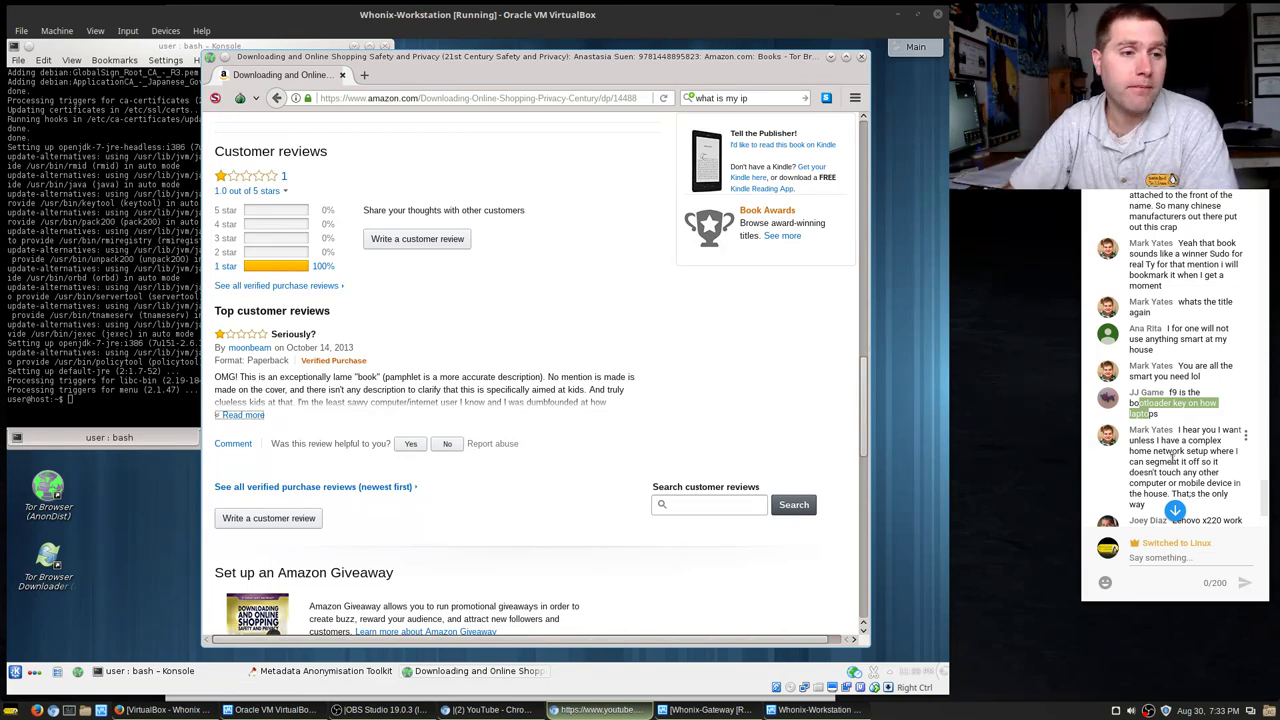
pyautogui.scroll(-3, 1180, 420)
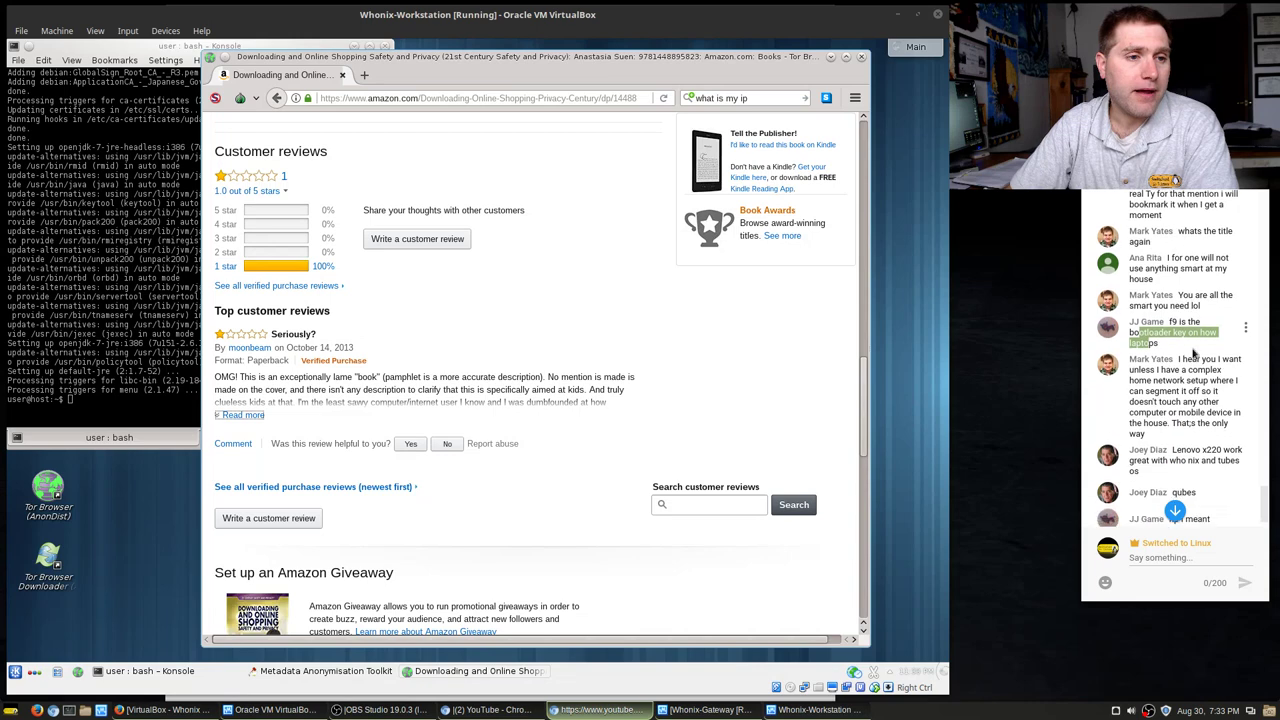
pyautogui.scroll(-10, 1195, 350)
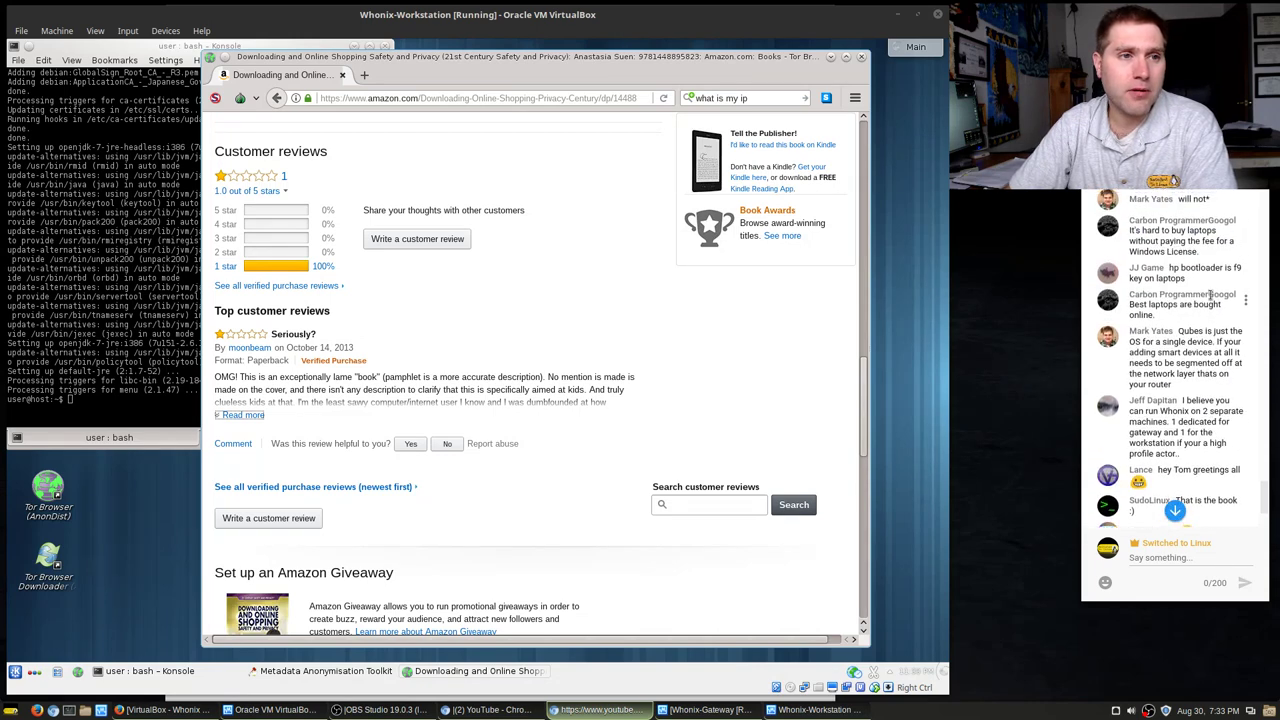
pyautogui.scroll(5, 1210, 296)
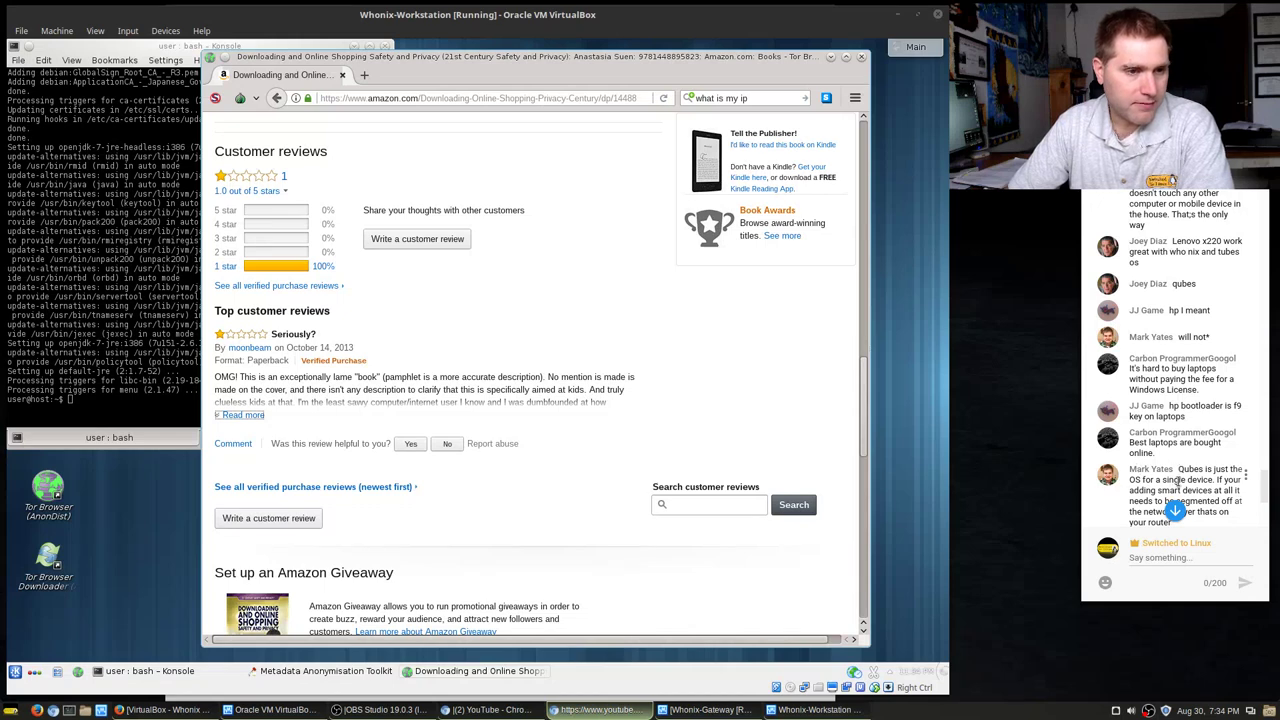
# - Read the chat message about Qubes, highlighting its words on adding smart devices and on the network layer
pyautogui.moveTo(1200, 480); pyautogui.dragTo(1213, 491)
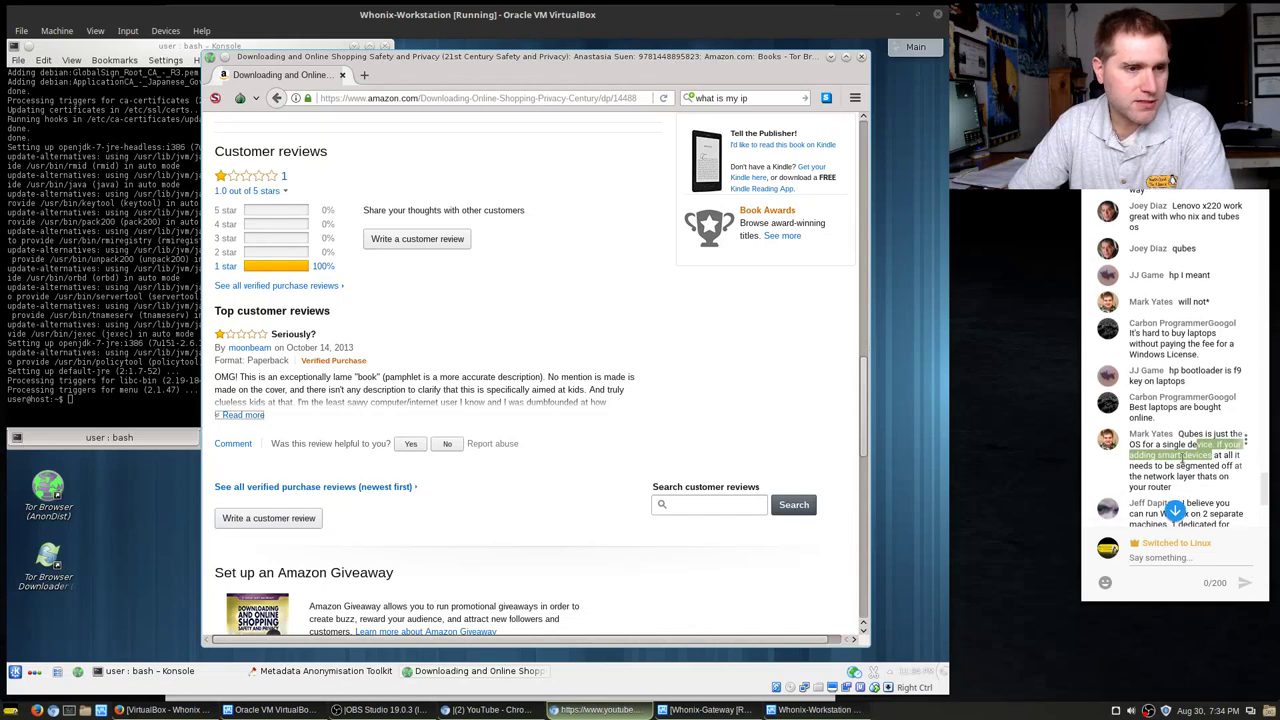
pyautogui.scroll(-1, 1206, 450)
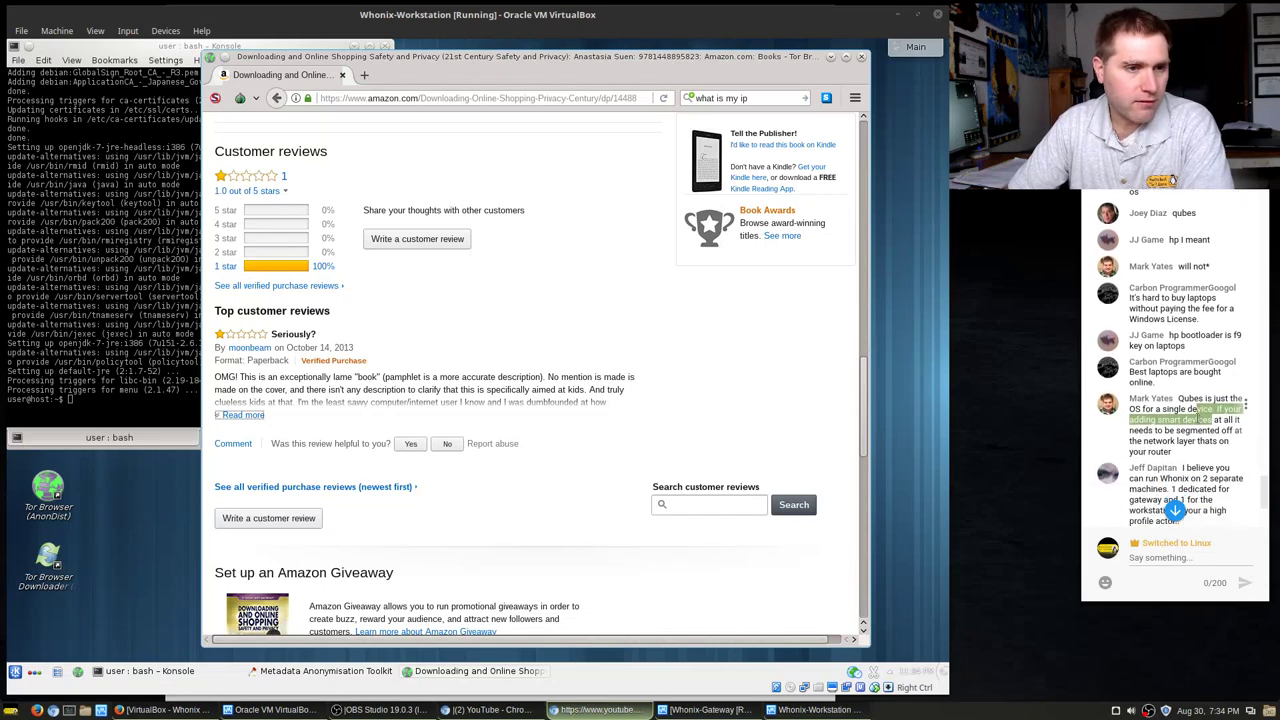
pyautogui.scroll(-1, 1194, 409)
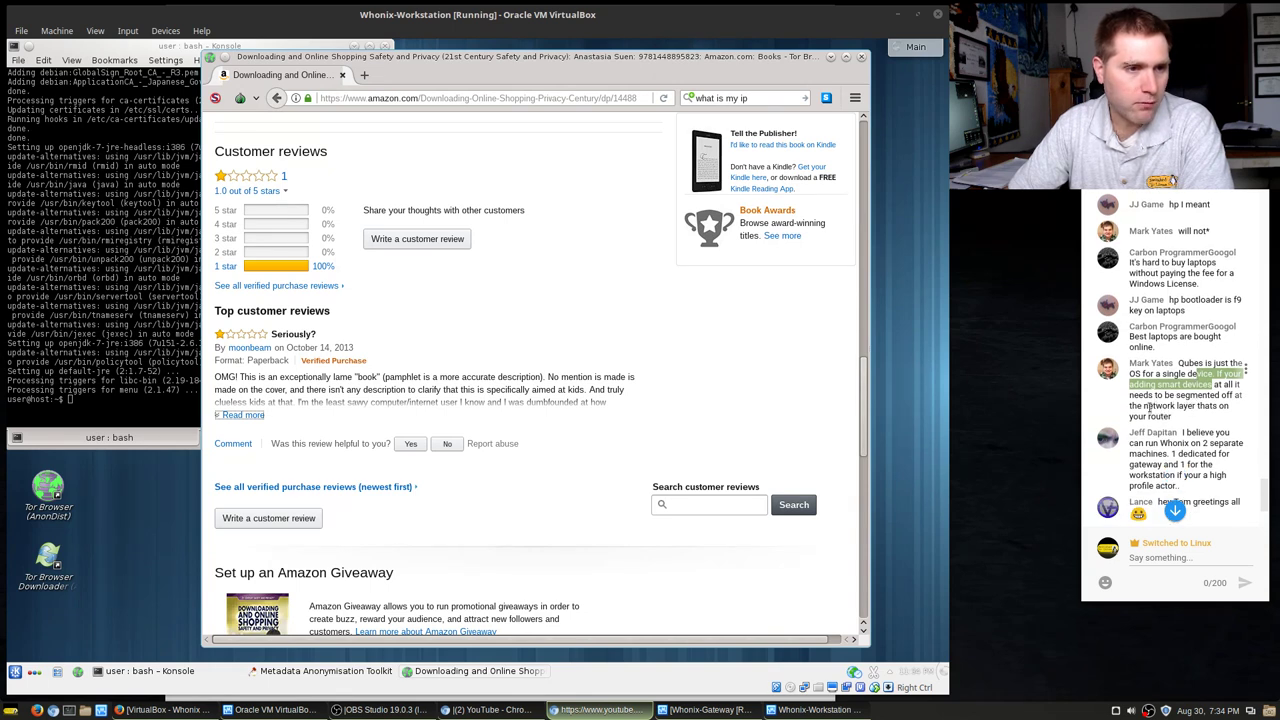
pyautogui.click(1148, 408)
pyautogui.moveTo(1142, 402); pyautogui.dragTo(1164, 407)
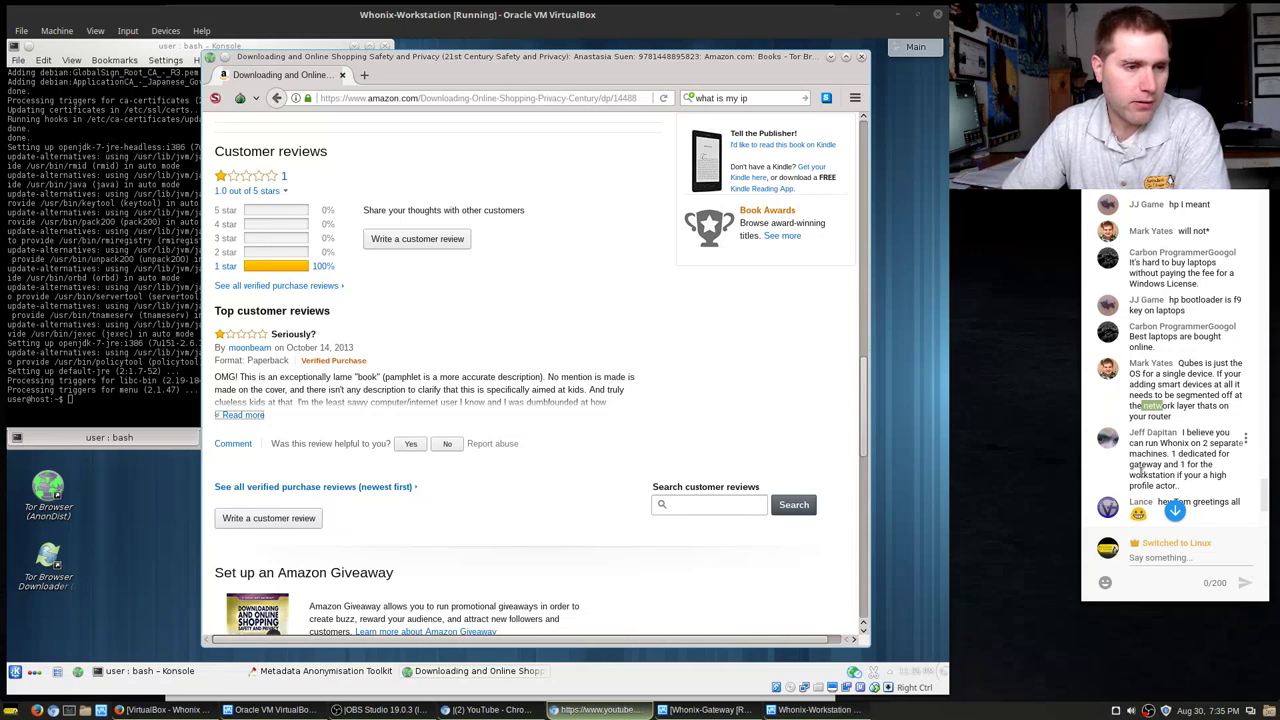
# - Highlight the chat message about running the Whonix gateway and workstation on separate machines, and read on through the newer messages
pyautogui.moveTo(1140, 464); pyautogui.dragTo(1150, 486)
pyautogui.scroll(-3, 1191, 460)
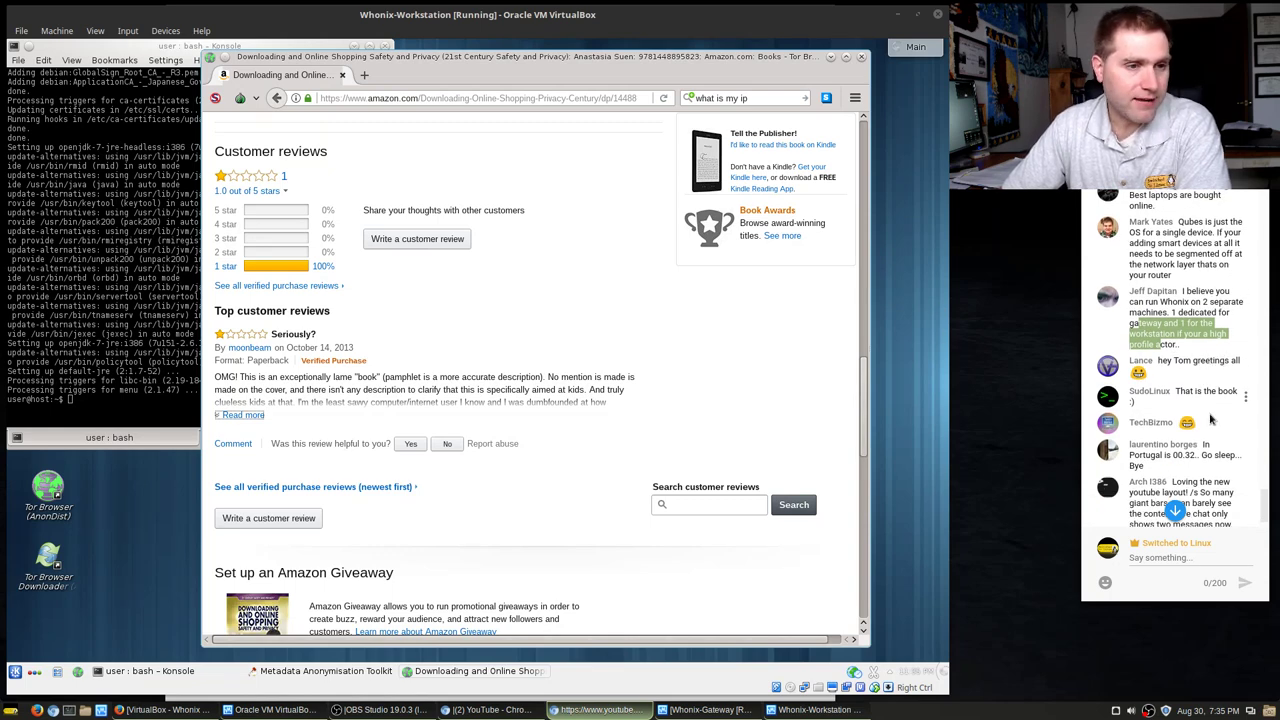
pyautogui.scroll(-3, 1224, 410)
pyautogui.scroll(5, 1169, 333)
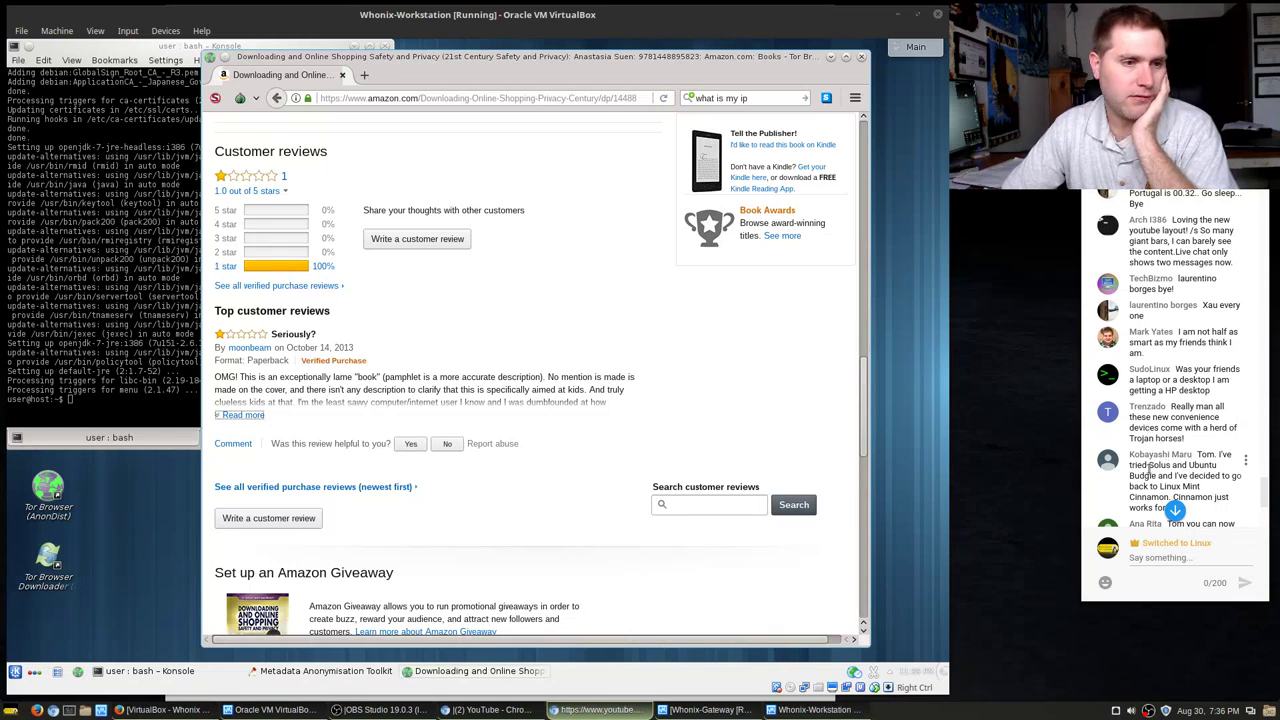
# - Highlight the chat messages about going back to Linux Mint and about being called a genius, and read the messages around them
pyautogui.moveTo(1148, 470); pyautogui.dragTo(1208, 457)
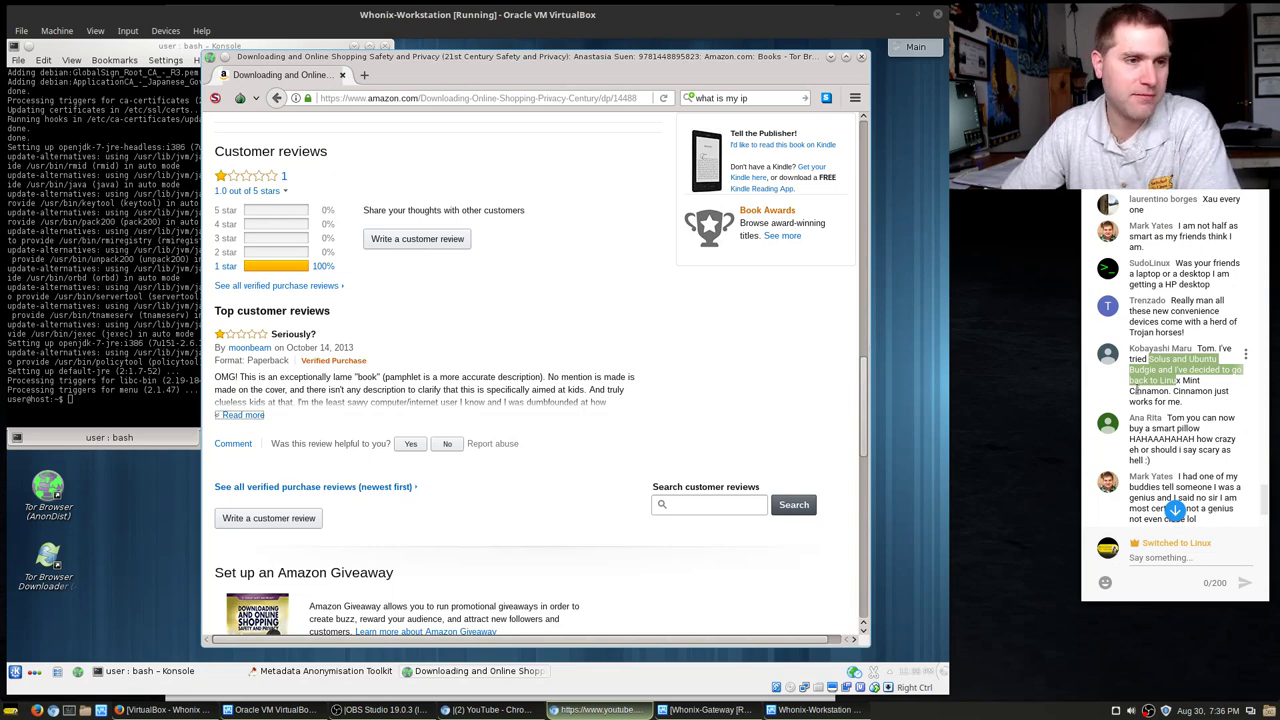
pyautogui.moveTo(1130, 391); pyautogui.dragTo(1156, 399)
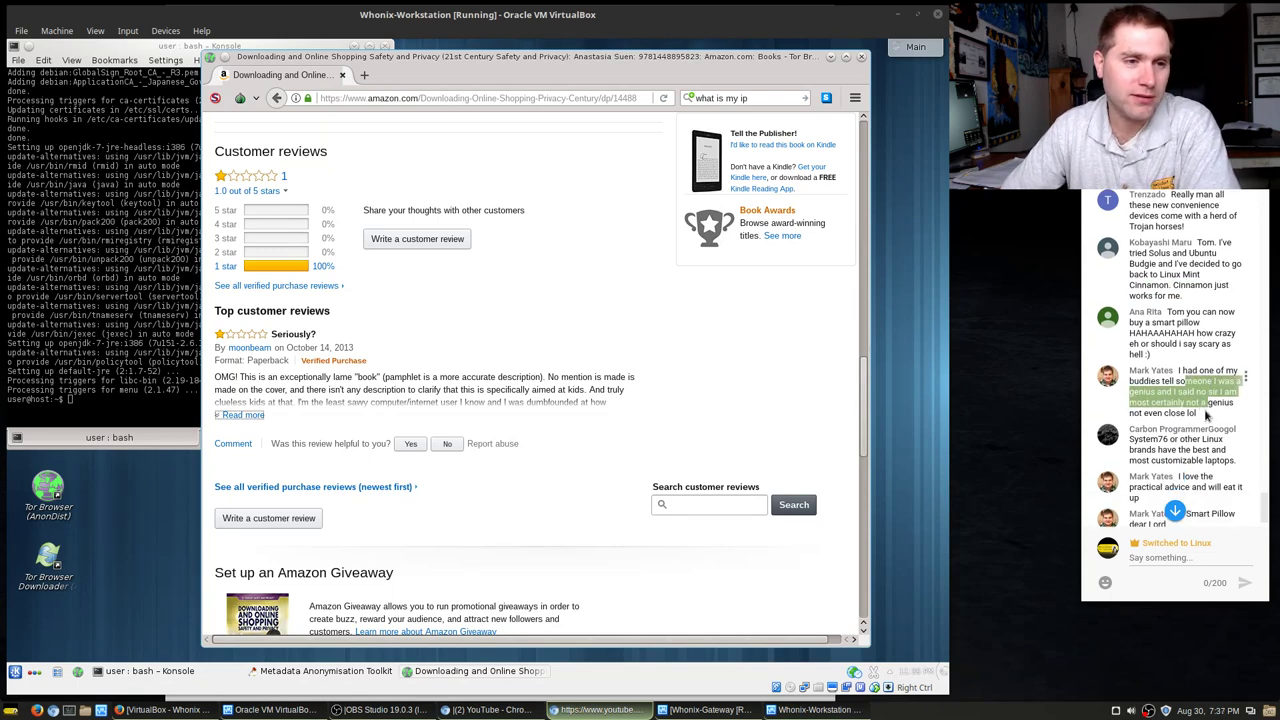
pyautogui.scroll(5, 1190, 403)
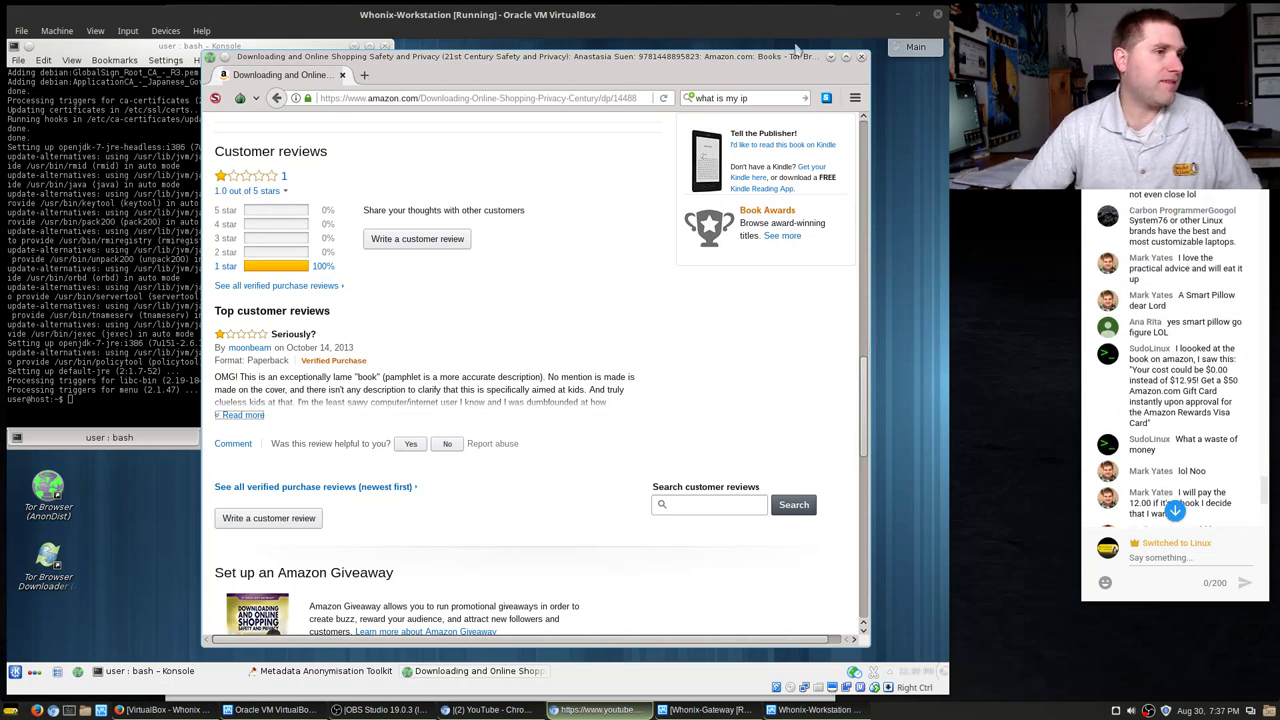
# - Clear the Whonix desktop by minimizing Tor Browser and closing the Konsole and Metadata Anonymisation Toolkit windows
pyautogui.click(830, 58)
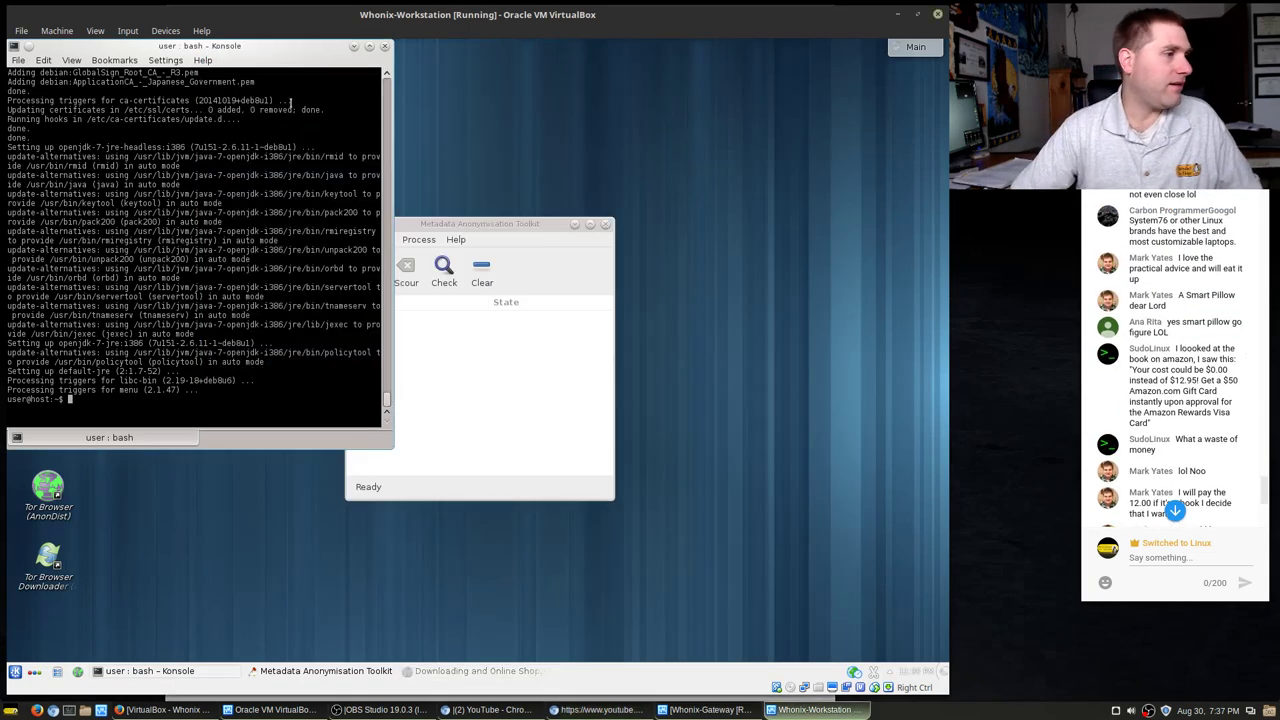
pyautogui.click(385, 46)
pyautogui.click(605, 224)
pyautogui.hotkey('alt', 'F1')
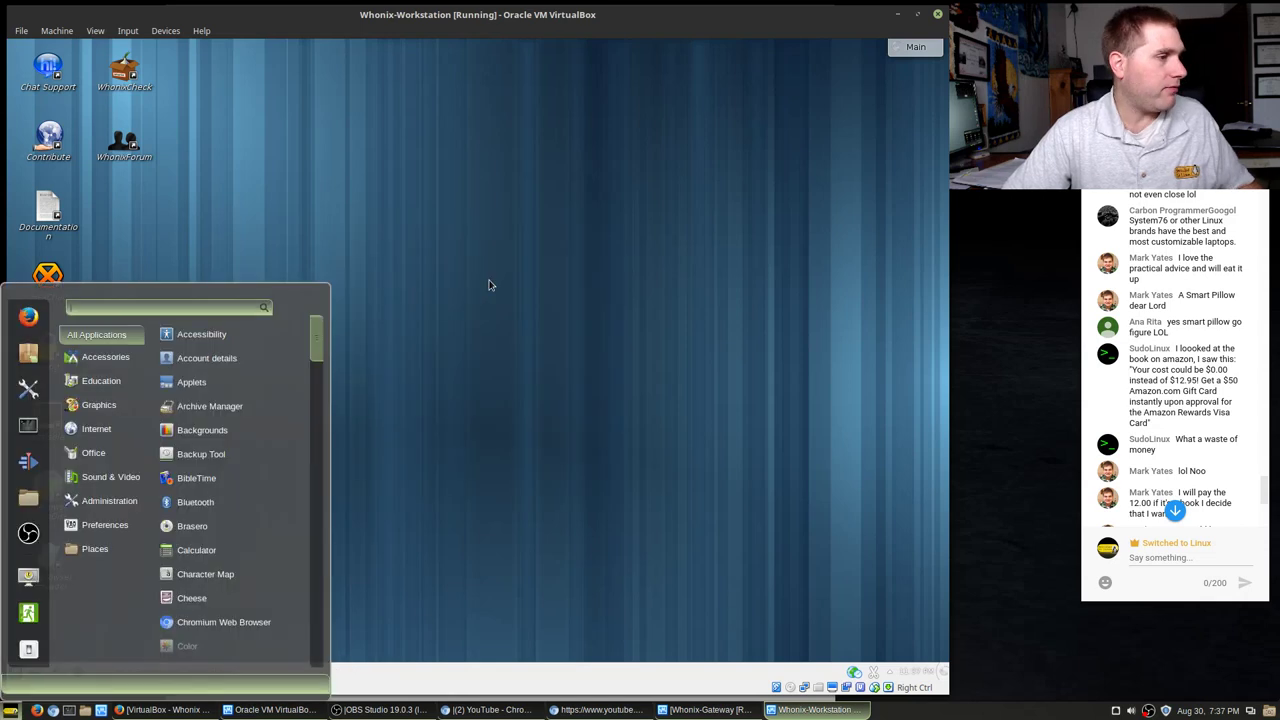
pyautogui.click(443, 446)
# - Launch LibreOffice from the workstation's Office applications, create a blank Writer document, and close it
pyautogui.click(15, 676)
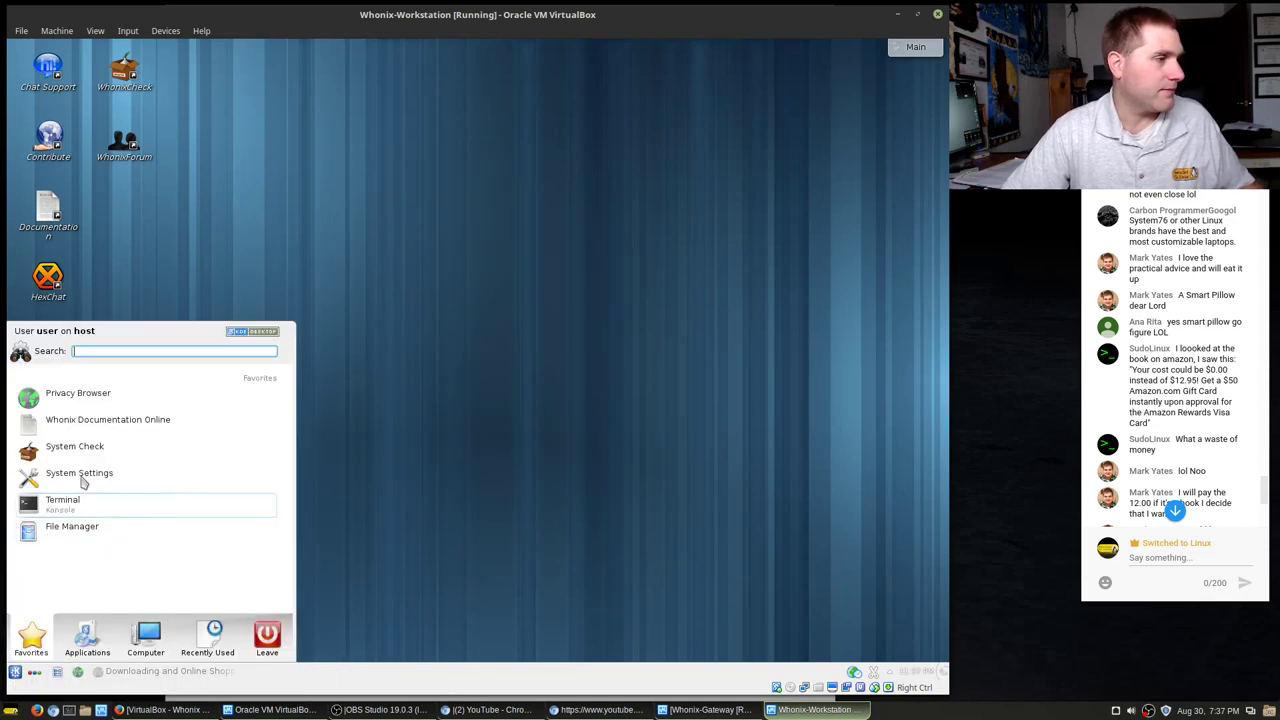
pyautogui.click(80, 645)
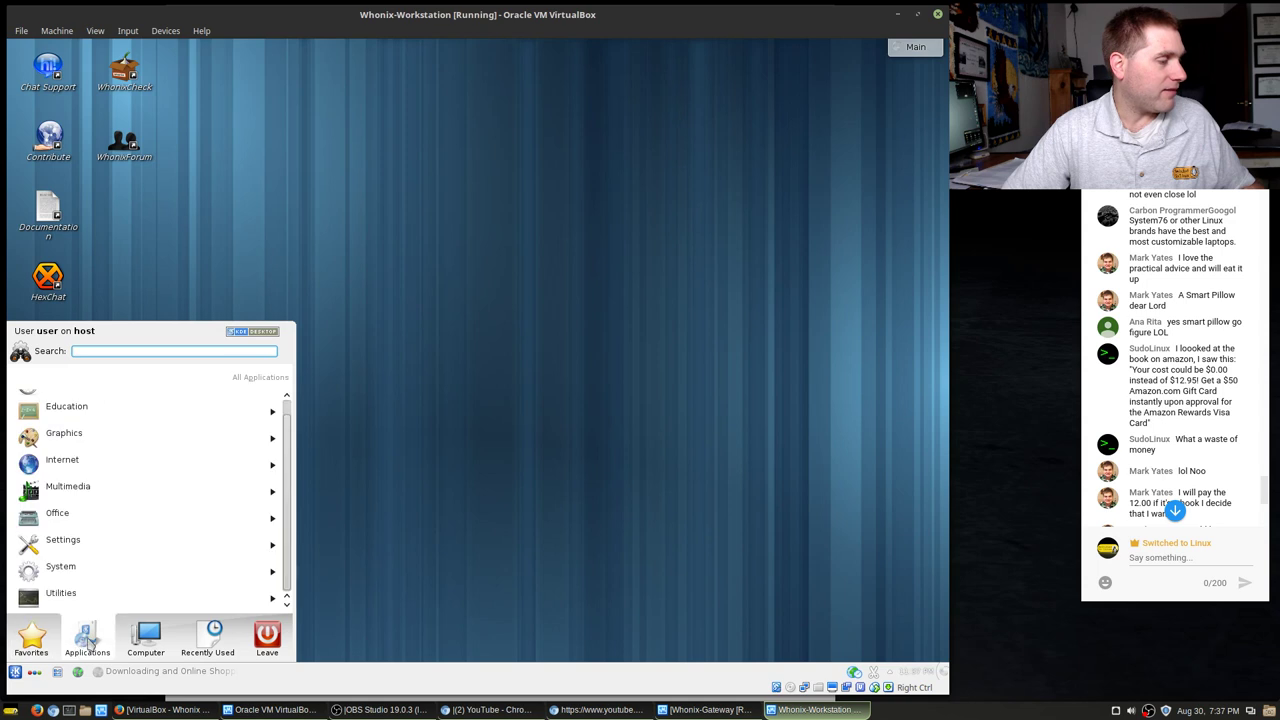
pyautogui.click(107, 514)
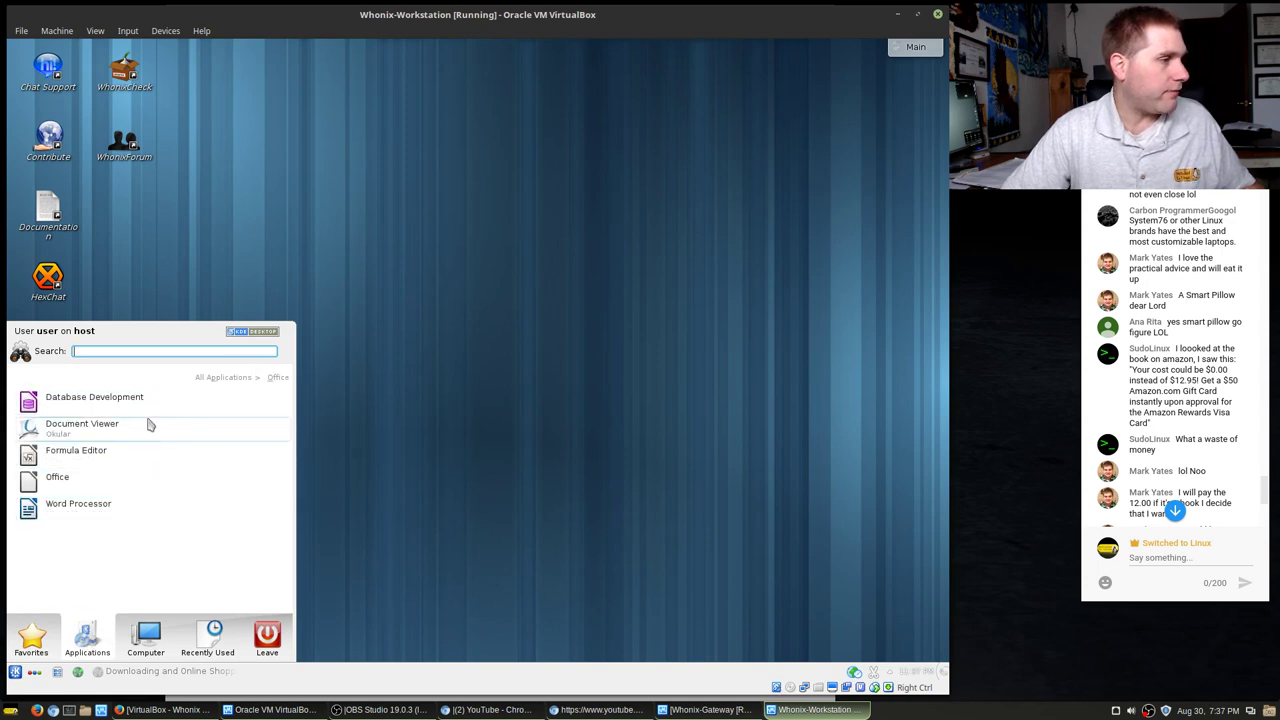
pyautogui.click(136, 490)
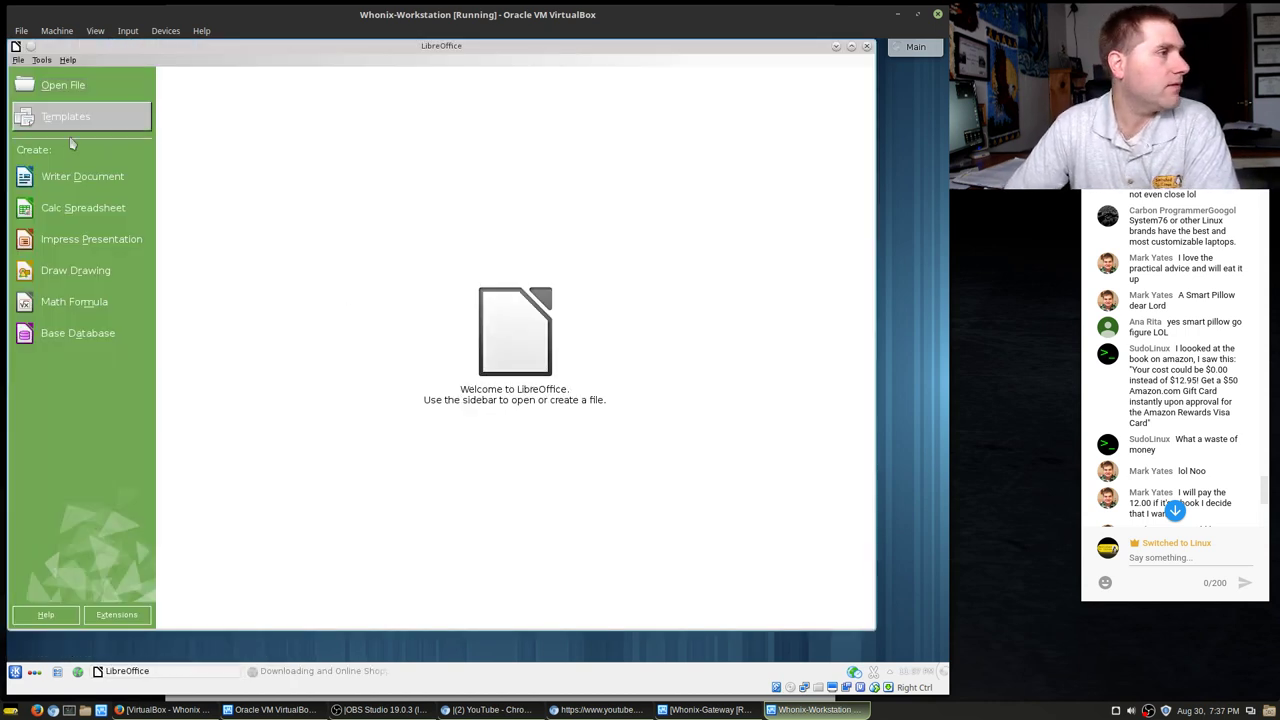
pyautogui.click(79, 177)
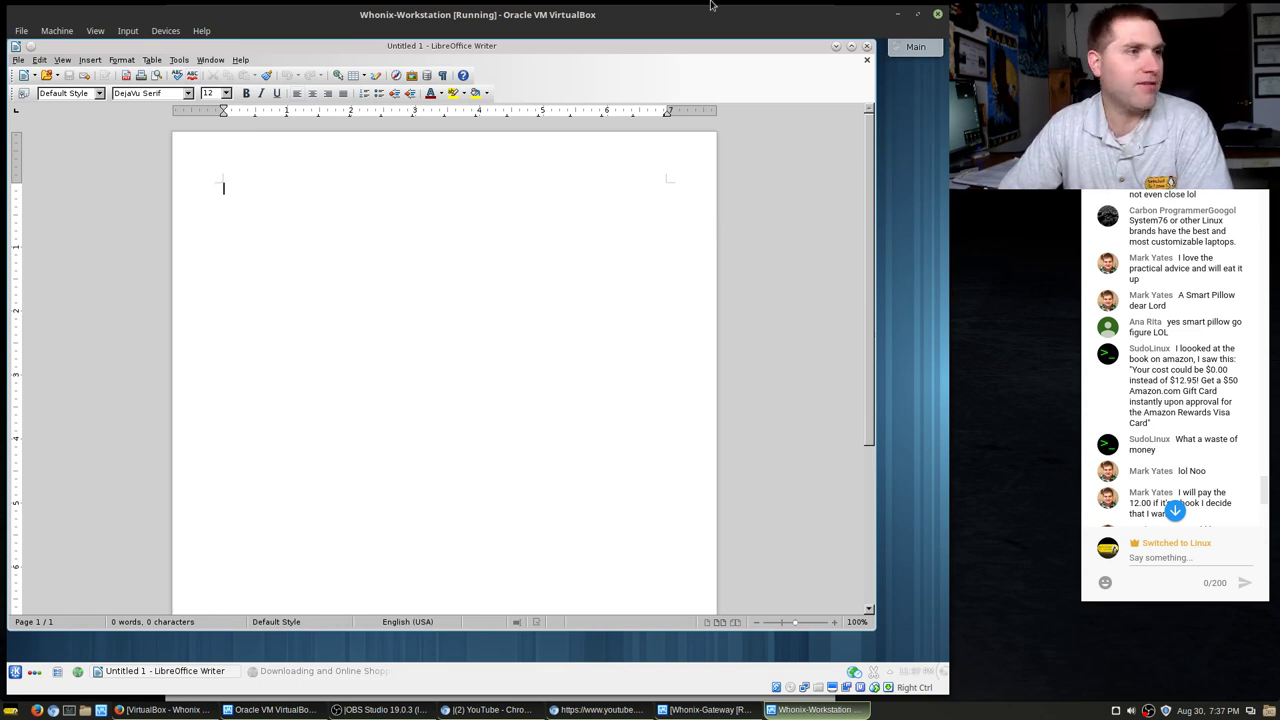
pyautogui.click(867, 47)
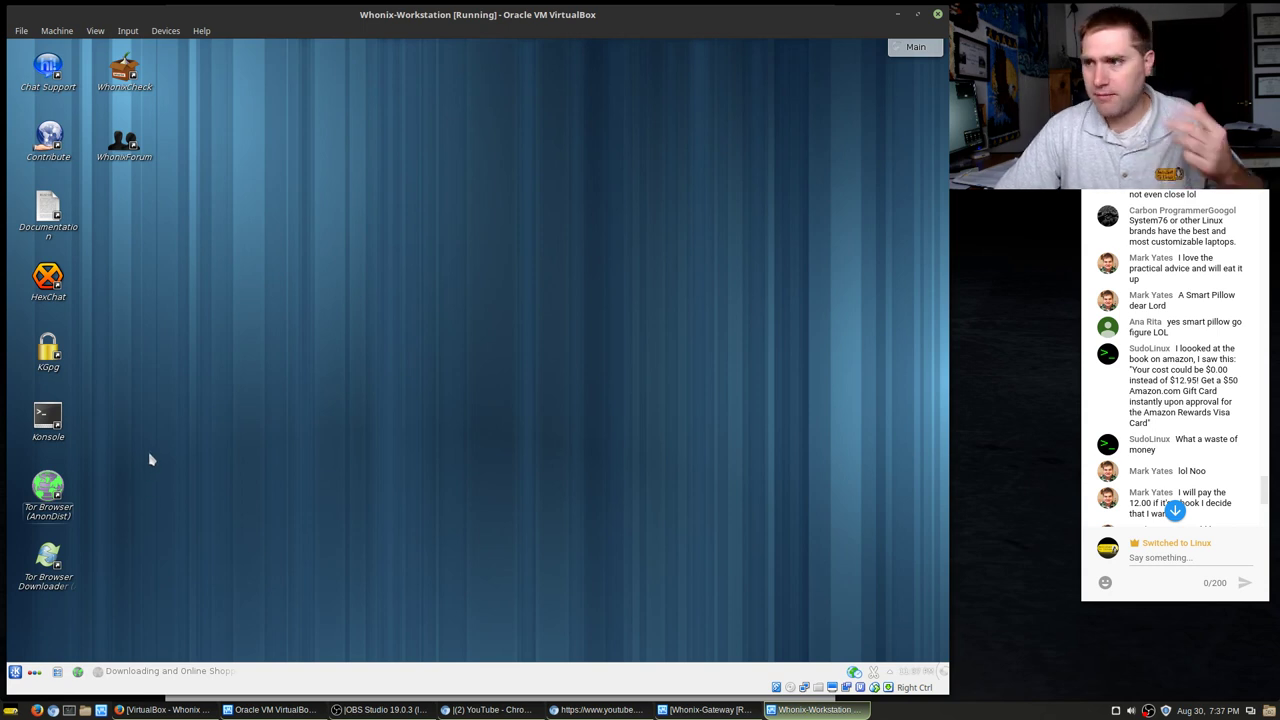
pyautogui.click(15, 672)
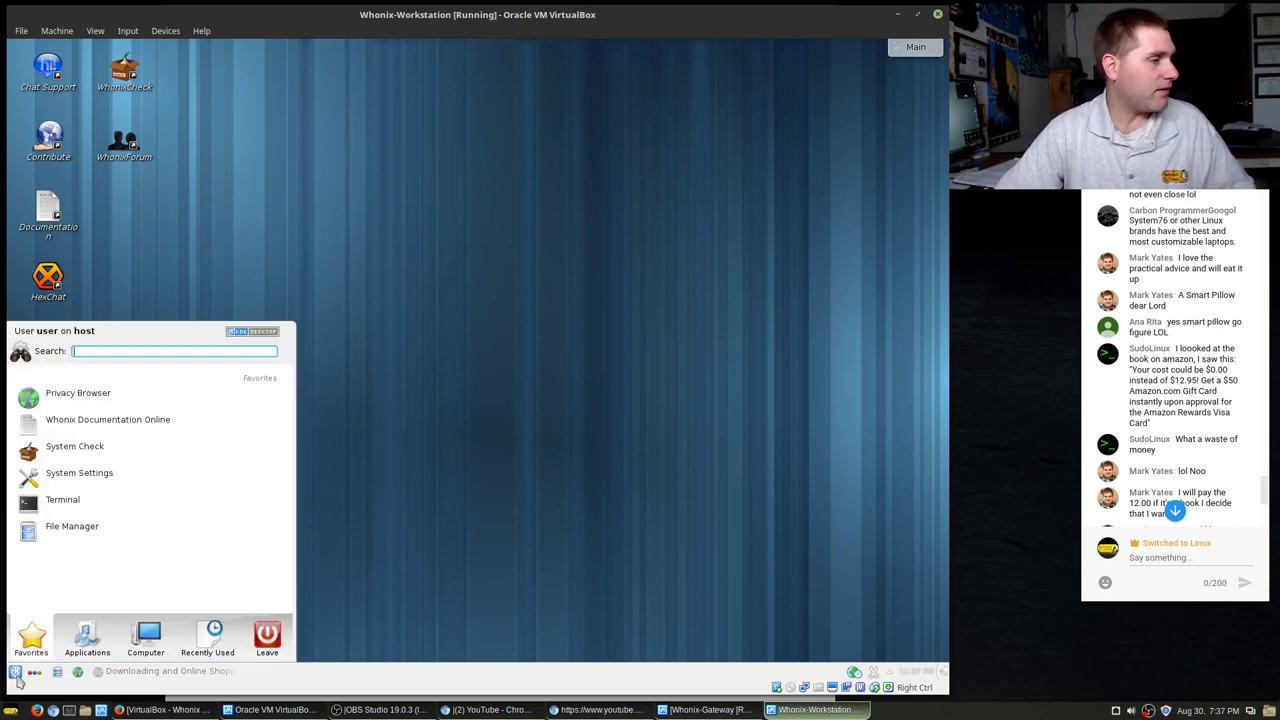
pyautogui.click(87, 640)
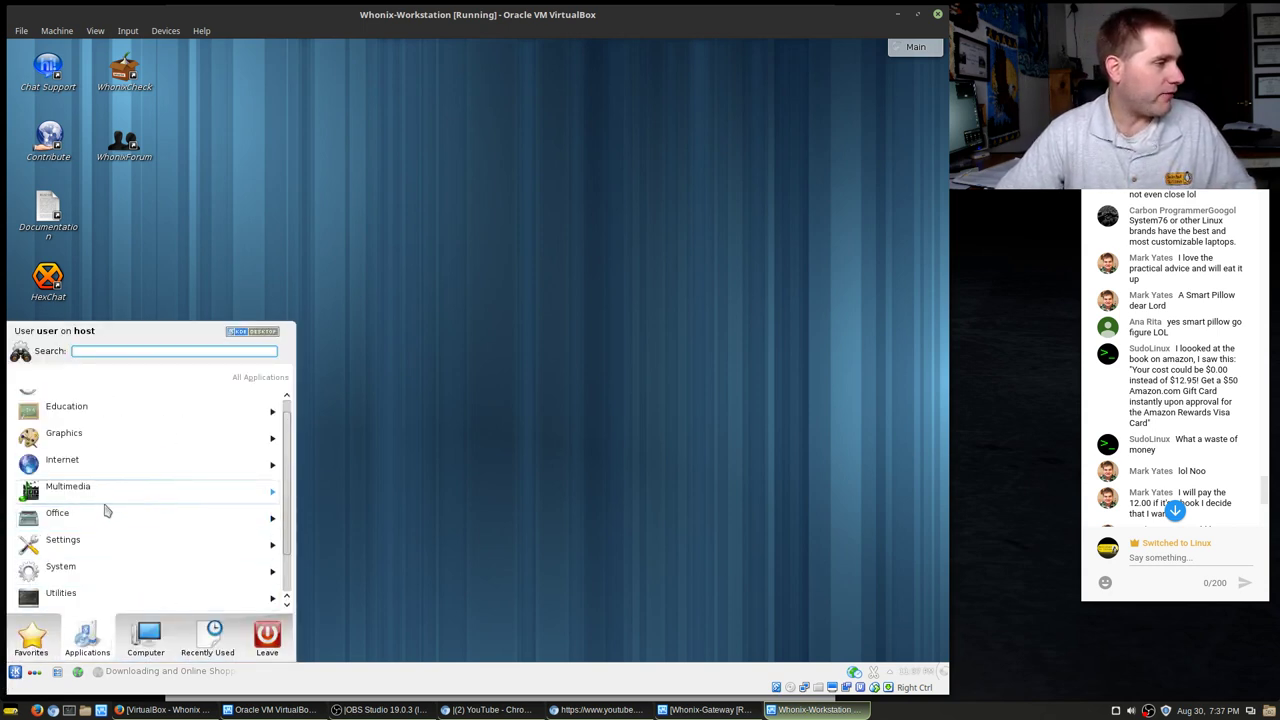
pyautogui.click(106, 518)
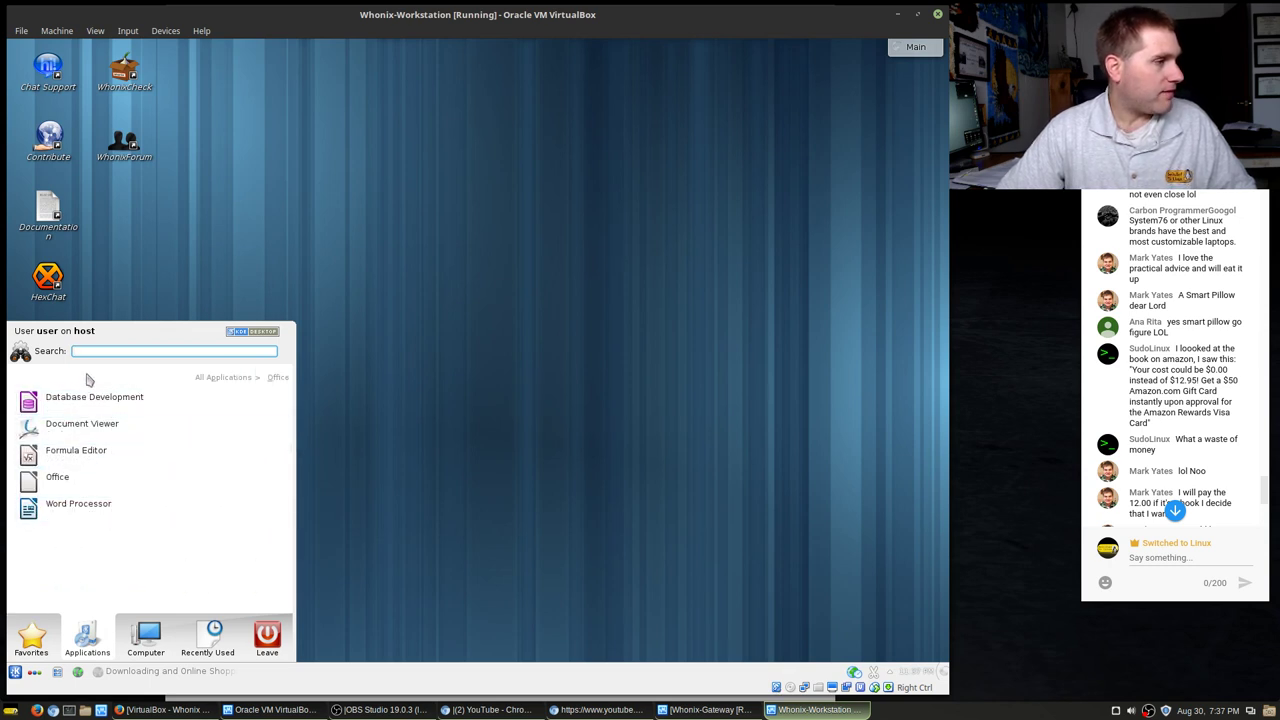
pyautogui.click(215, 377)
pyautogui.click(82, 558)
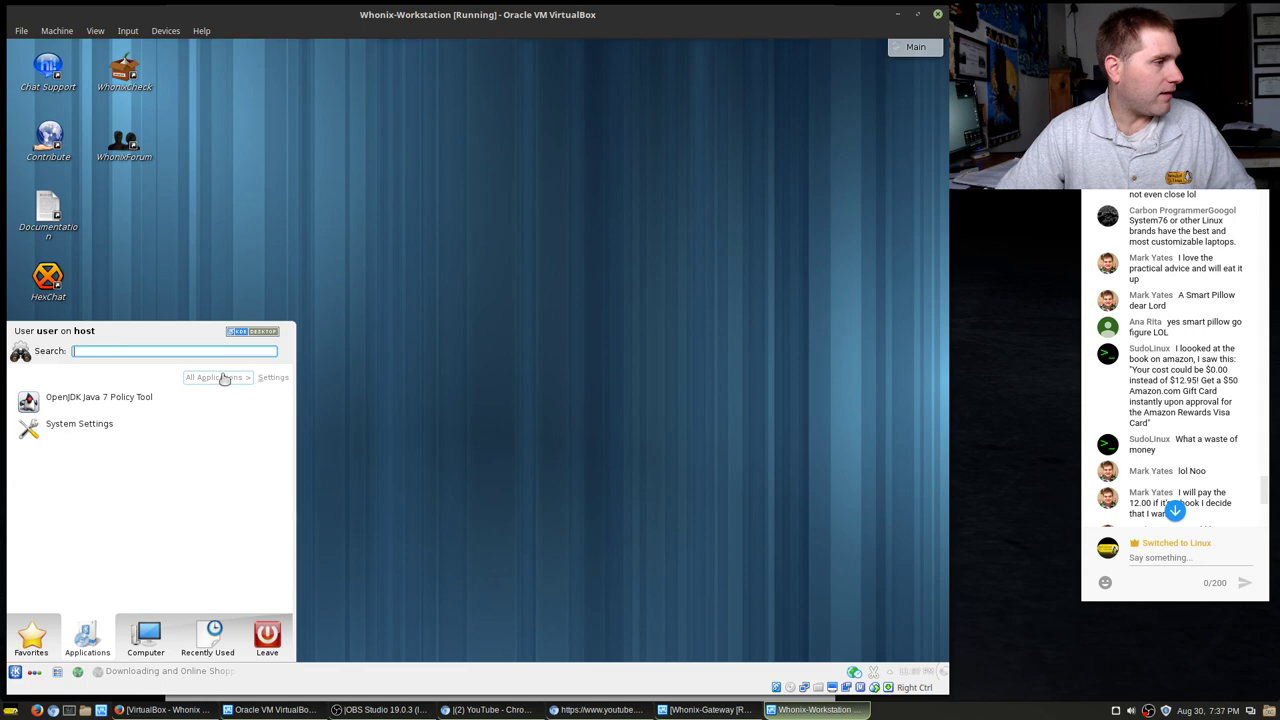
pyautogui.click(421, 304)
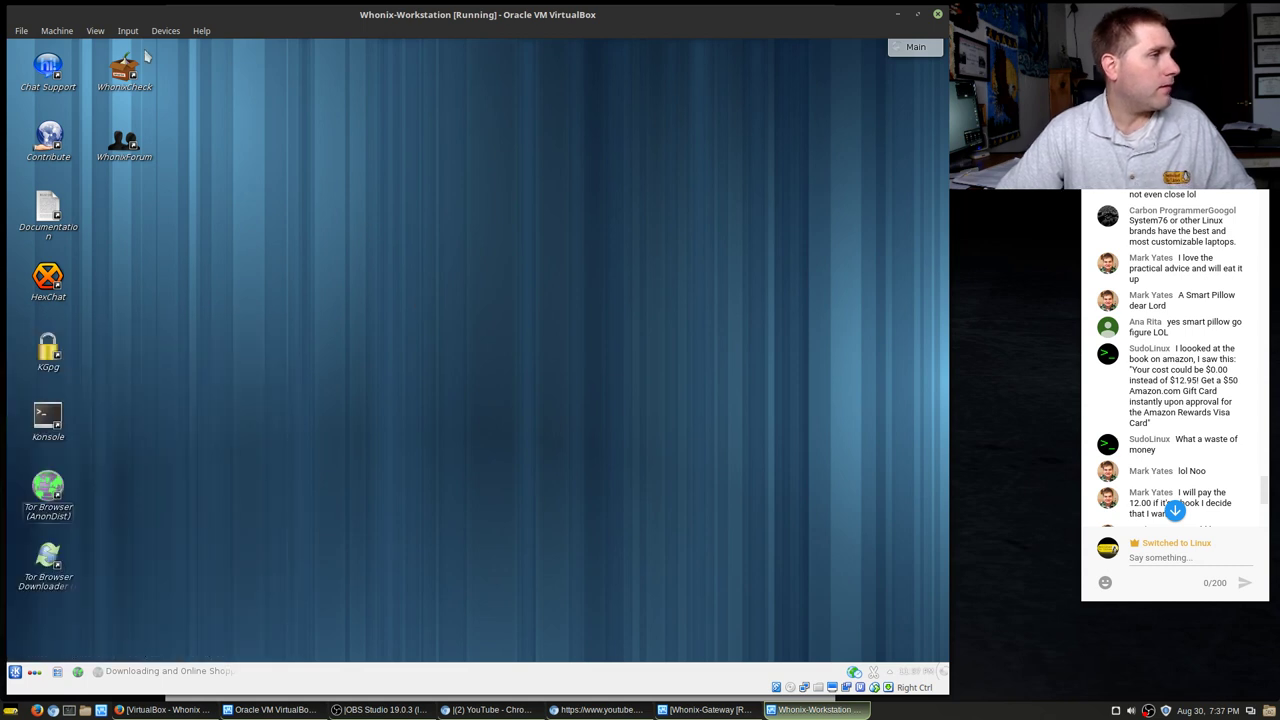
# - Open the Dolphin file manager at the home folder and enlarge its window
pyautogui.click(58, 675)
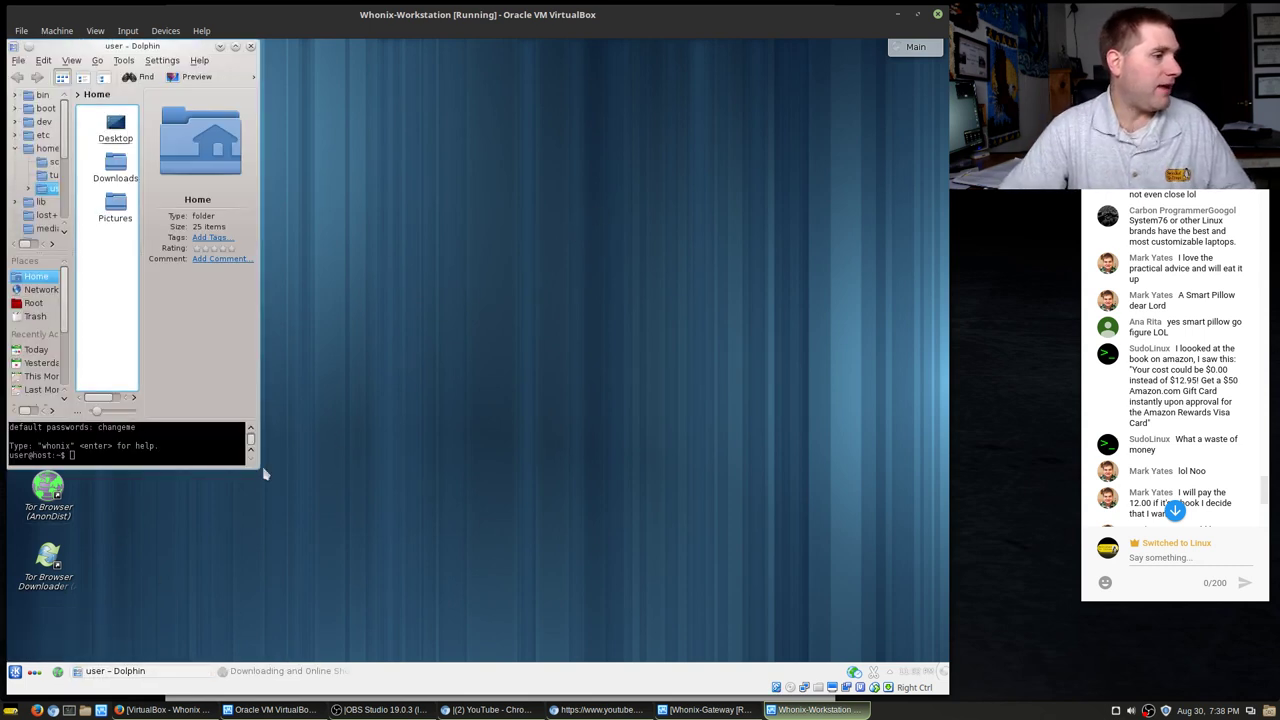
pyautogui.moveTo(260, 470); pyautogui.dragTo(547, 500)
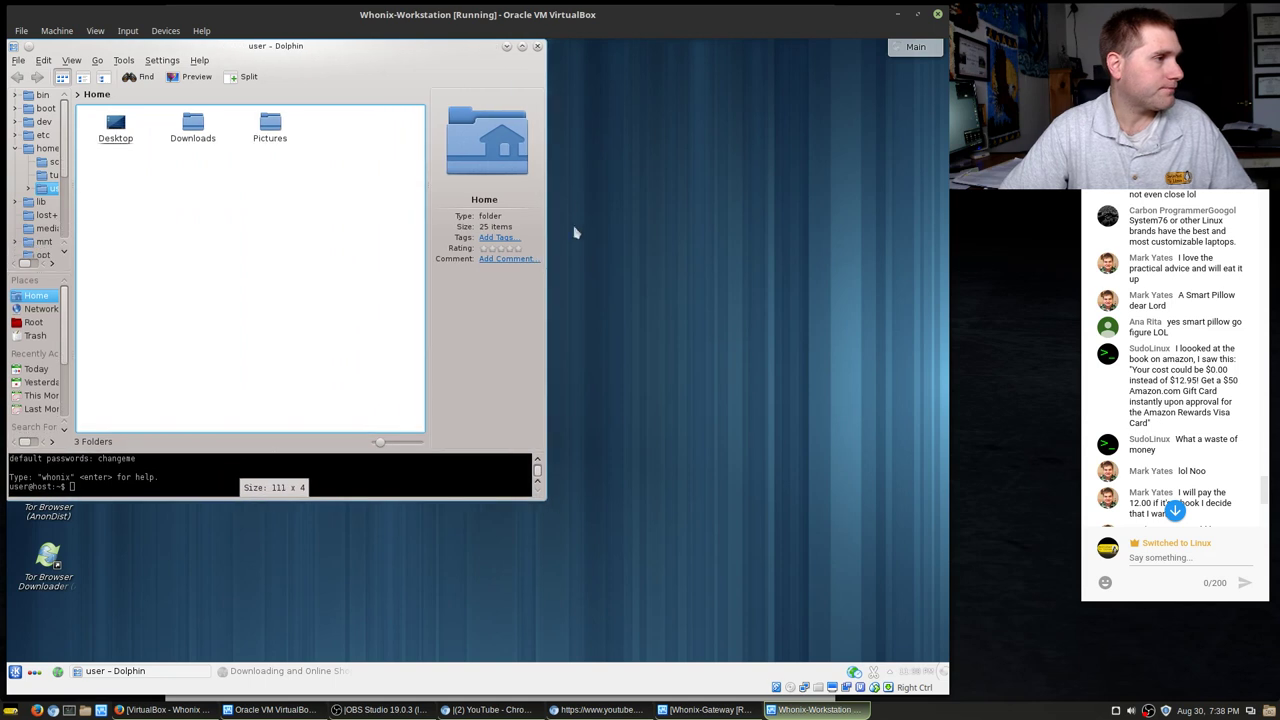
# - Look inside the Downloads folder, return to the home folder, and close the Dolphin file manager
pyautogui.click(193, 130)
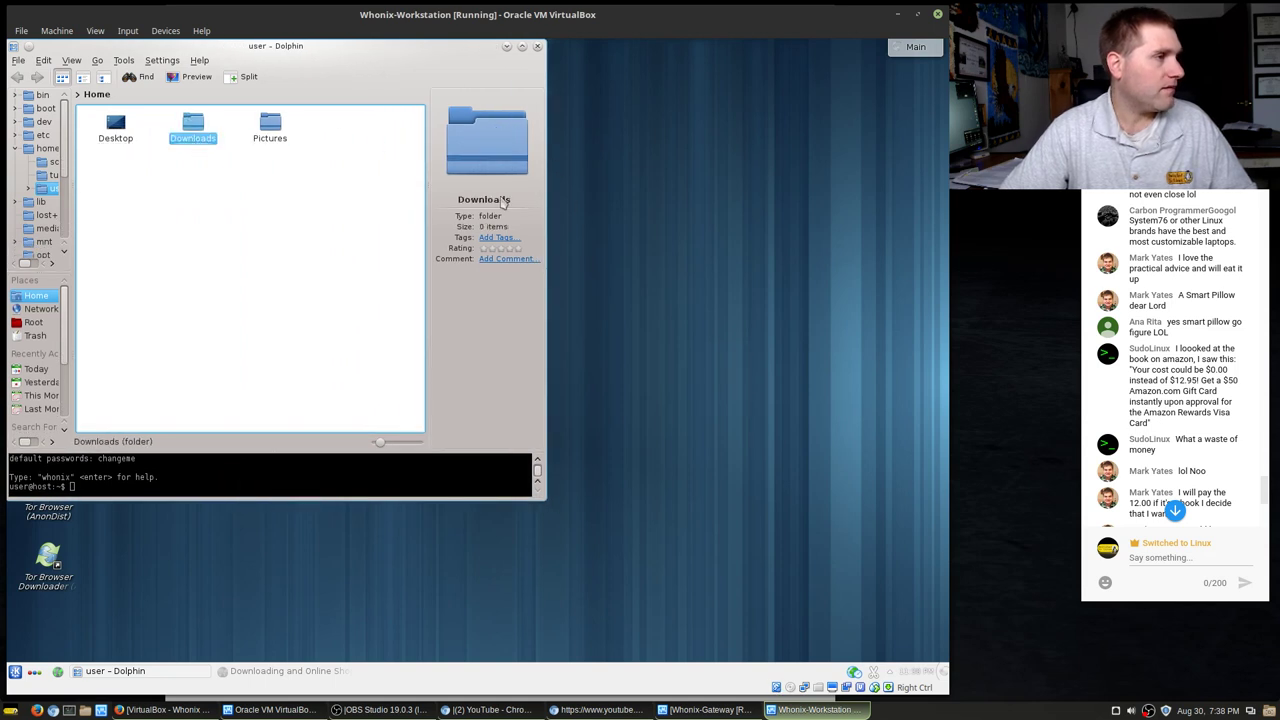
pyautogui.click(190, 138)
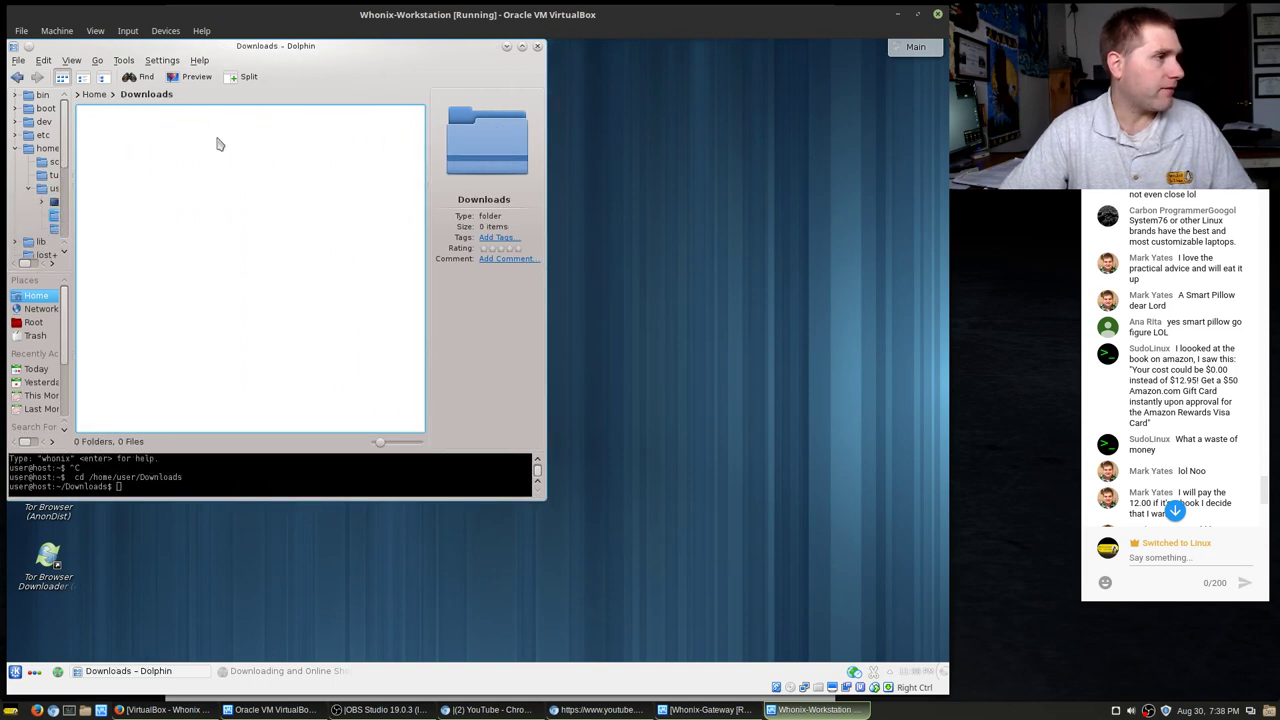
pyautogui.click(95, 95)
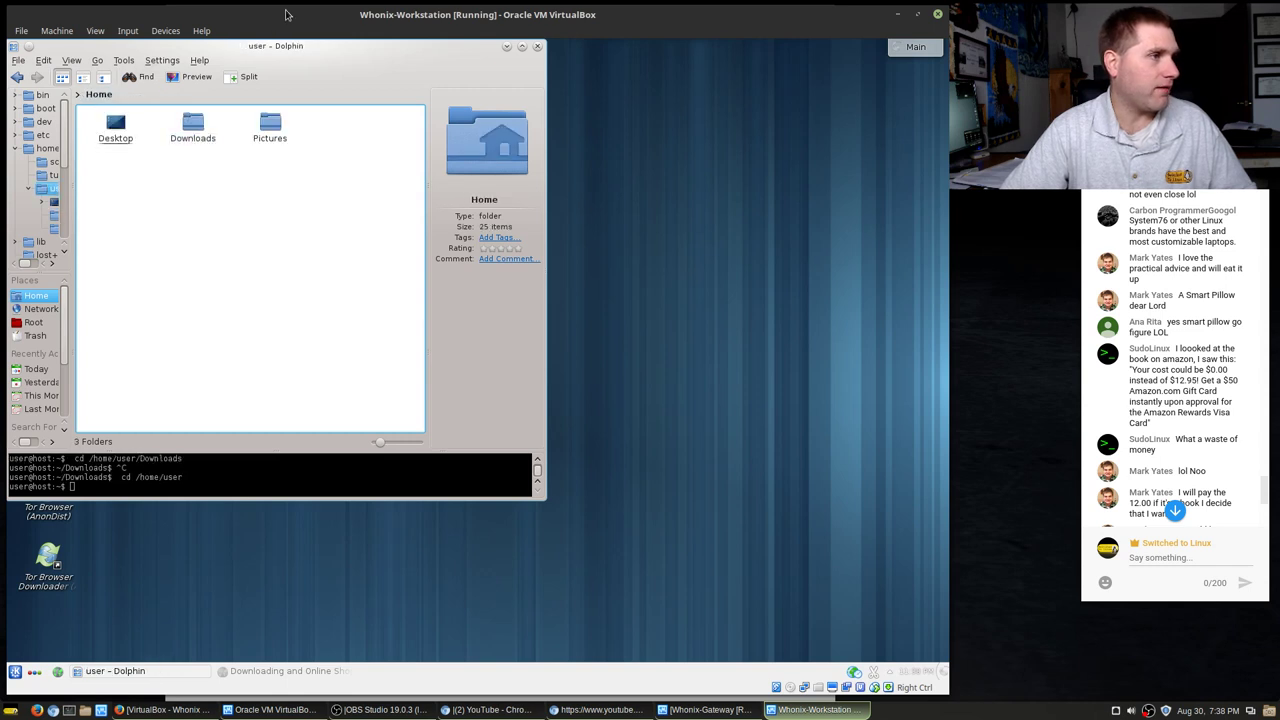
pyautogui.moveTo(327, 49); pyautogui.dragTo(423, 88)
pyautogui.click(633, 86)
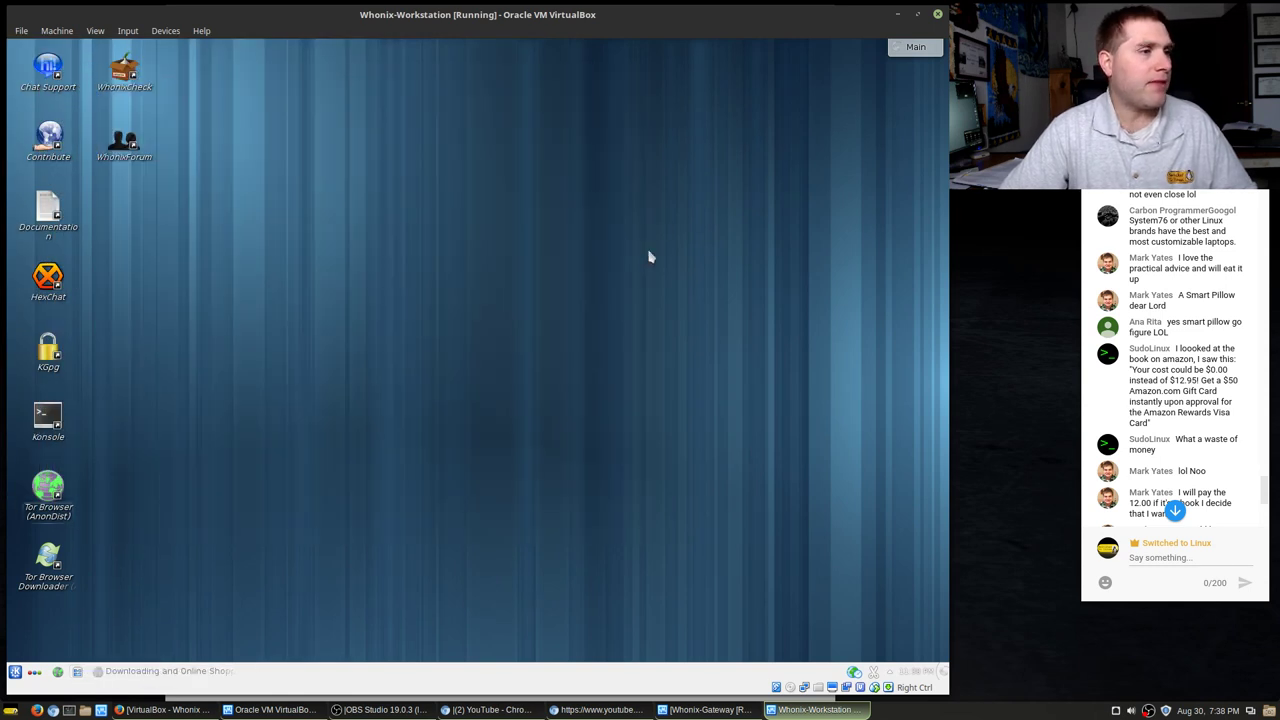
pyautogui.rightClick(627, 268)
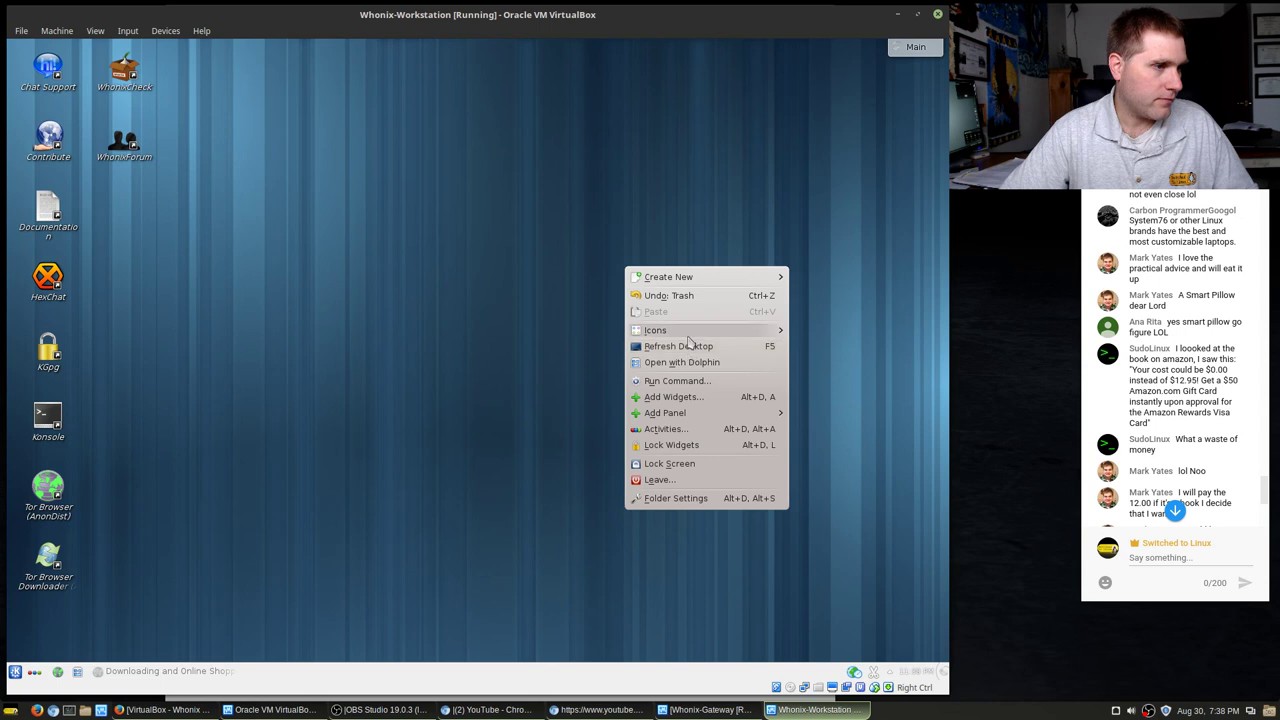
pyautogui.moveTo(688, 340)
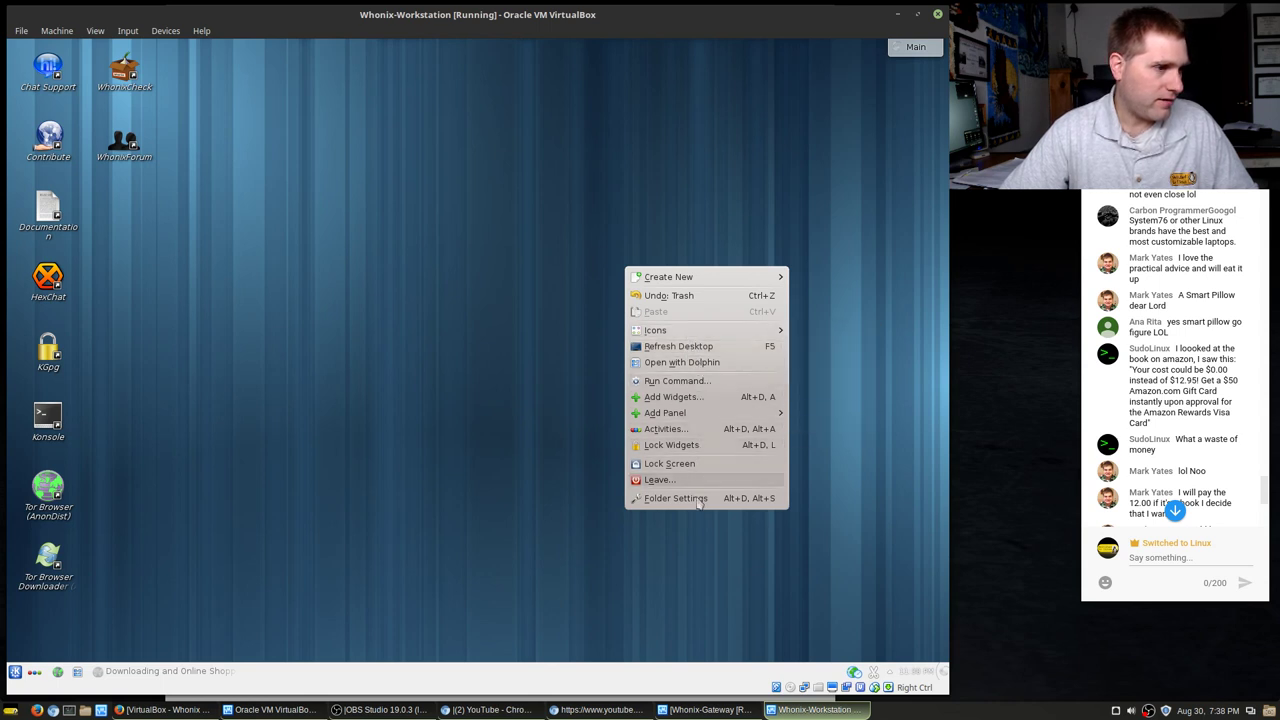
pyautogui.click(351, 412)
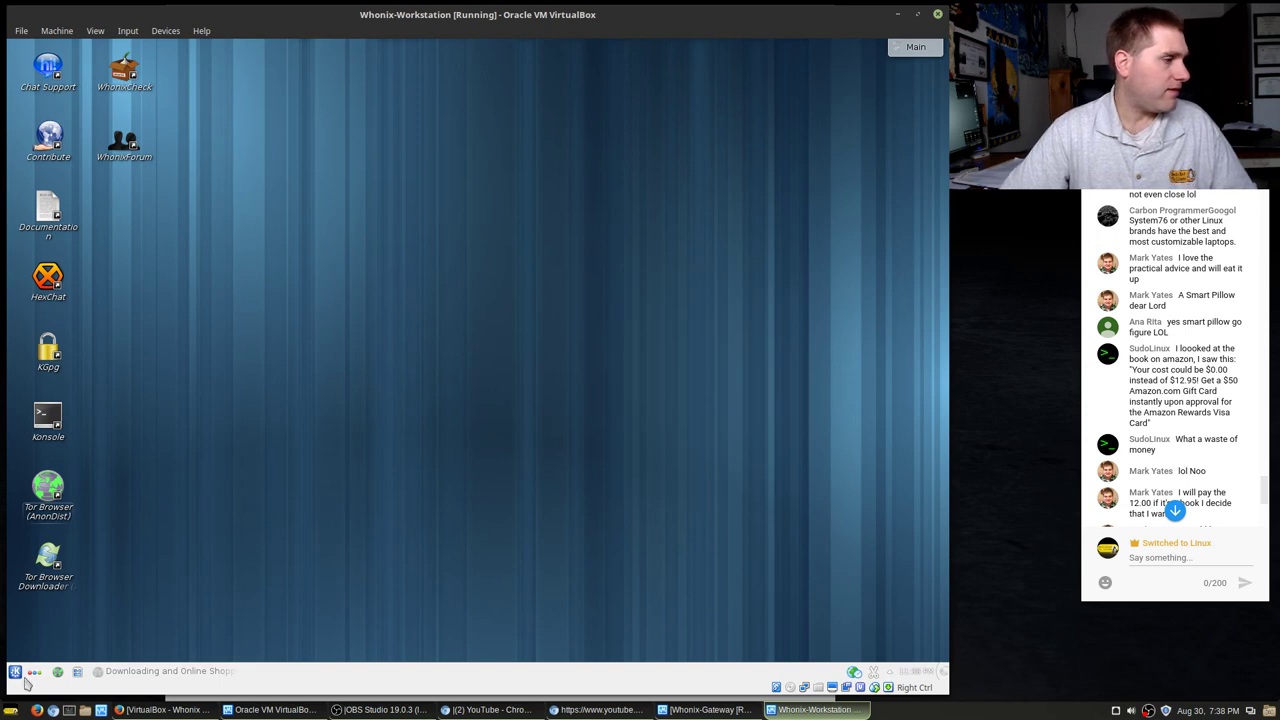
# - Find System Settings by searching the workstation's applications for "sett", open it, and move its window toward the middle of the desktop
pyautogui.click(15, 671)
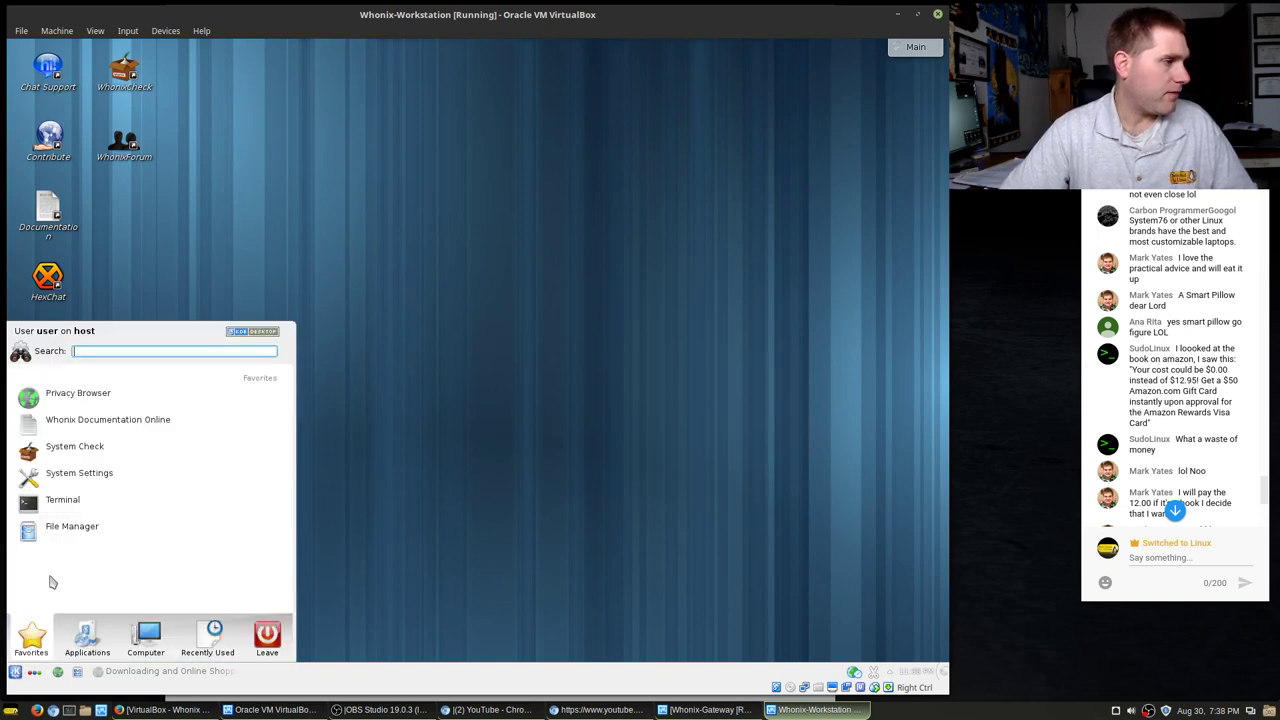
pyautogui.write('sett')
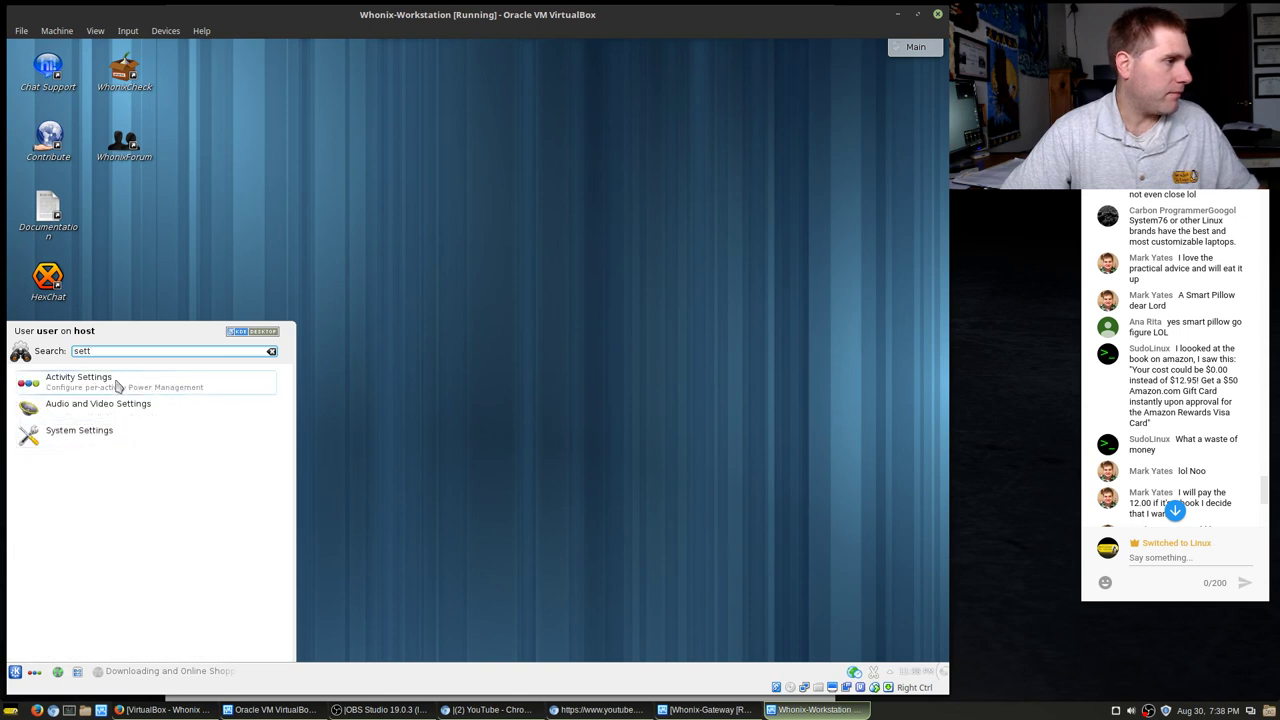
pyautogui.click(120, 435)
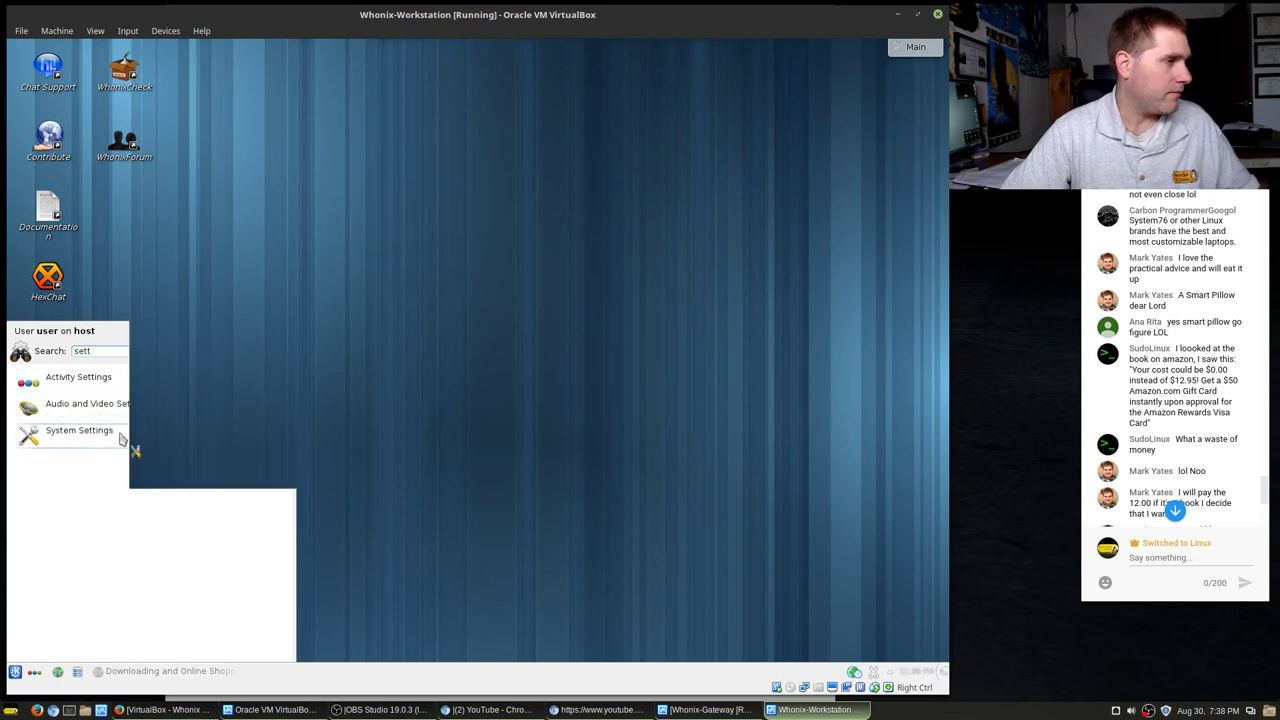
pyautogui.moveTo(300, 46); pyautogui.dragTo(540, 124)
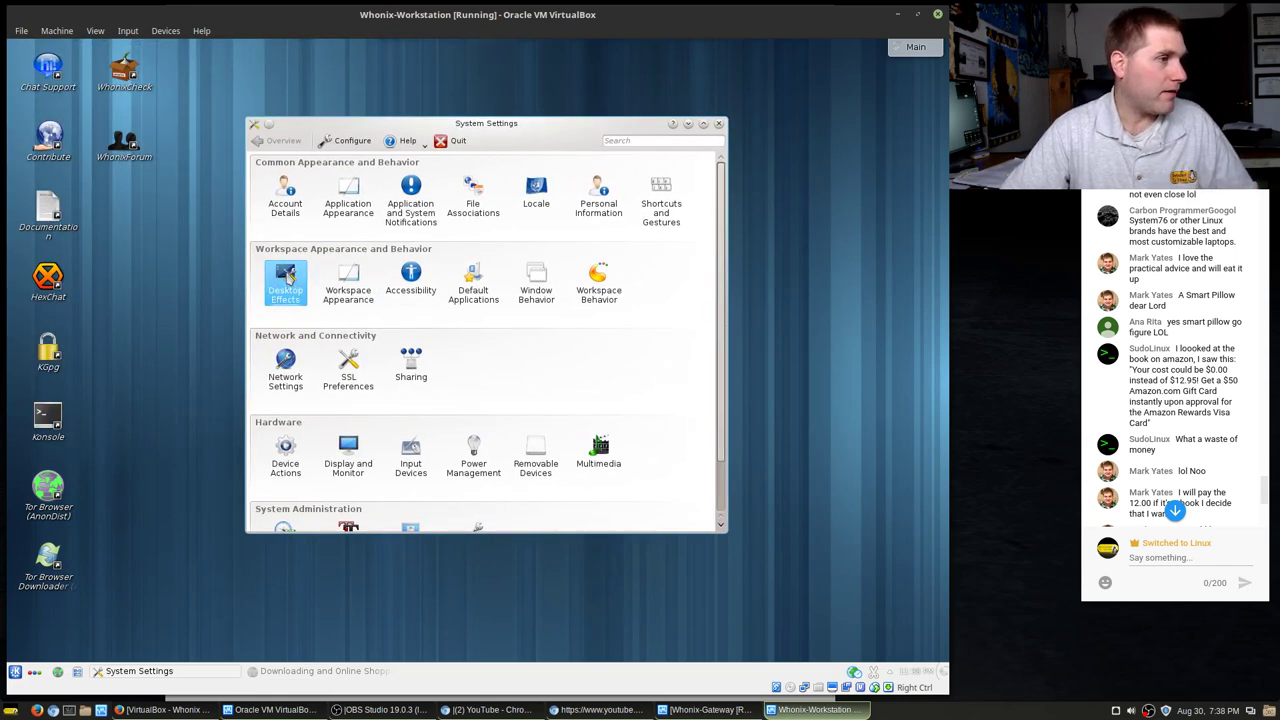
# - Open the Workspace Appearance settings, look over the window decorations, and apply the Oxygen desktop theme
pyautogui.click(356, 281)
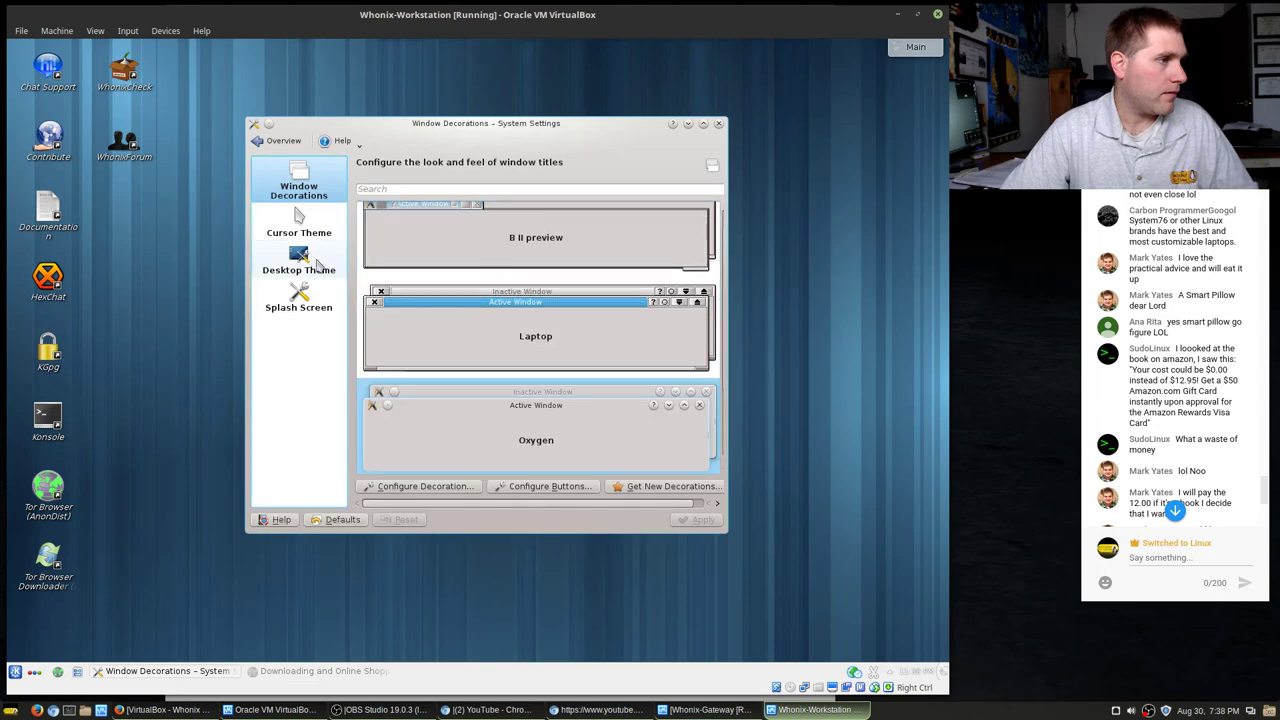
pyautogui.scroll(-2, 535, 260)
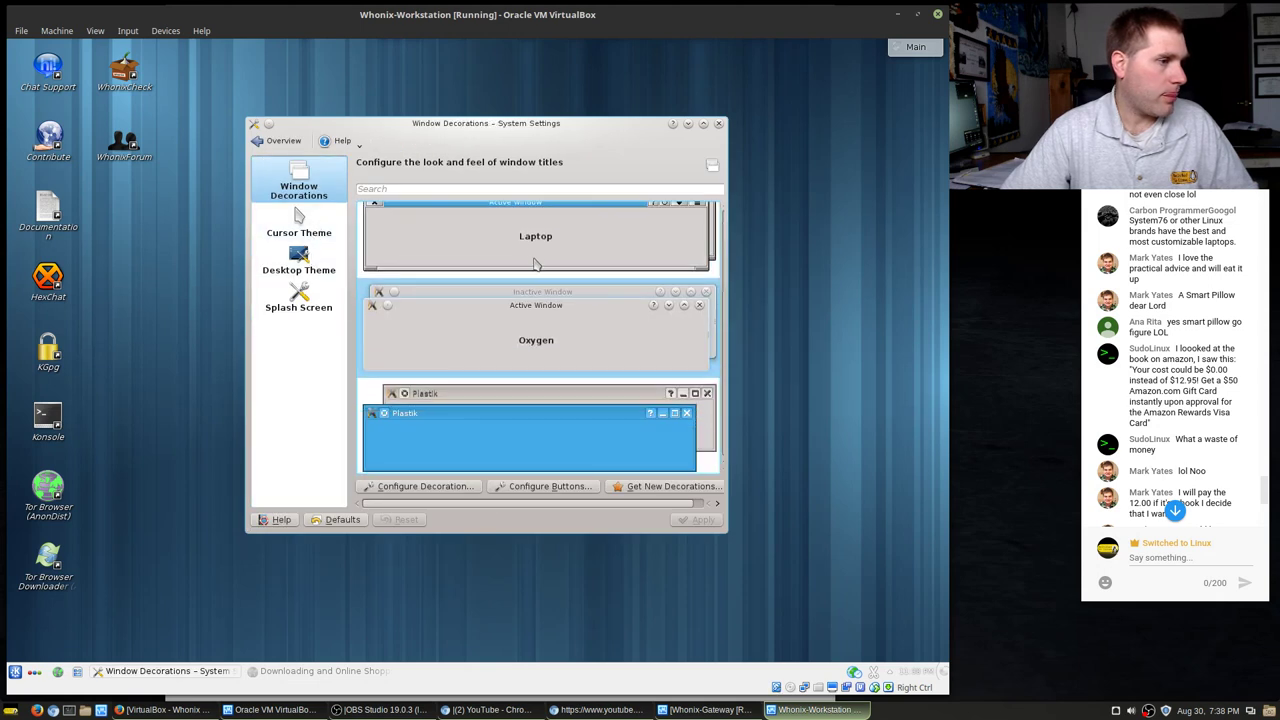
pyautogui.scroll(2, 537, 270)
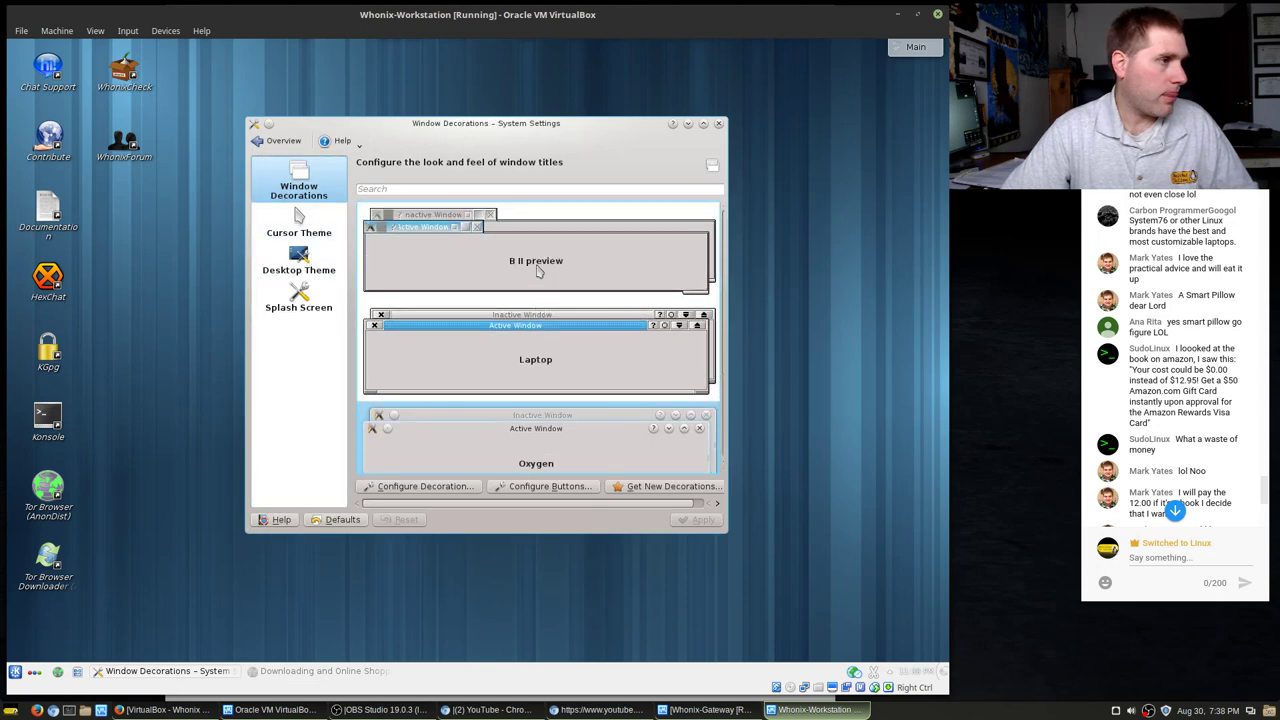
pyautogui.click(298, 262)
pyautogui.click(568, 305)
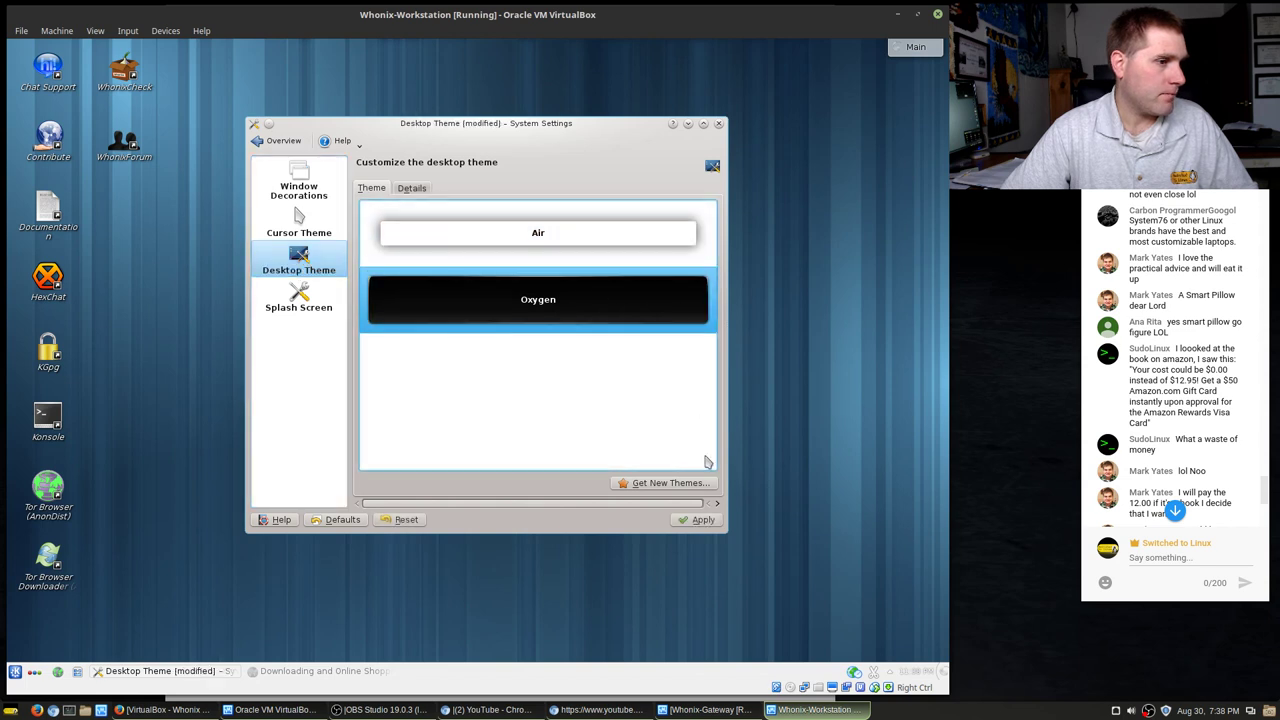
pyautogui.click(700, 520)
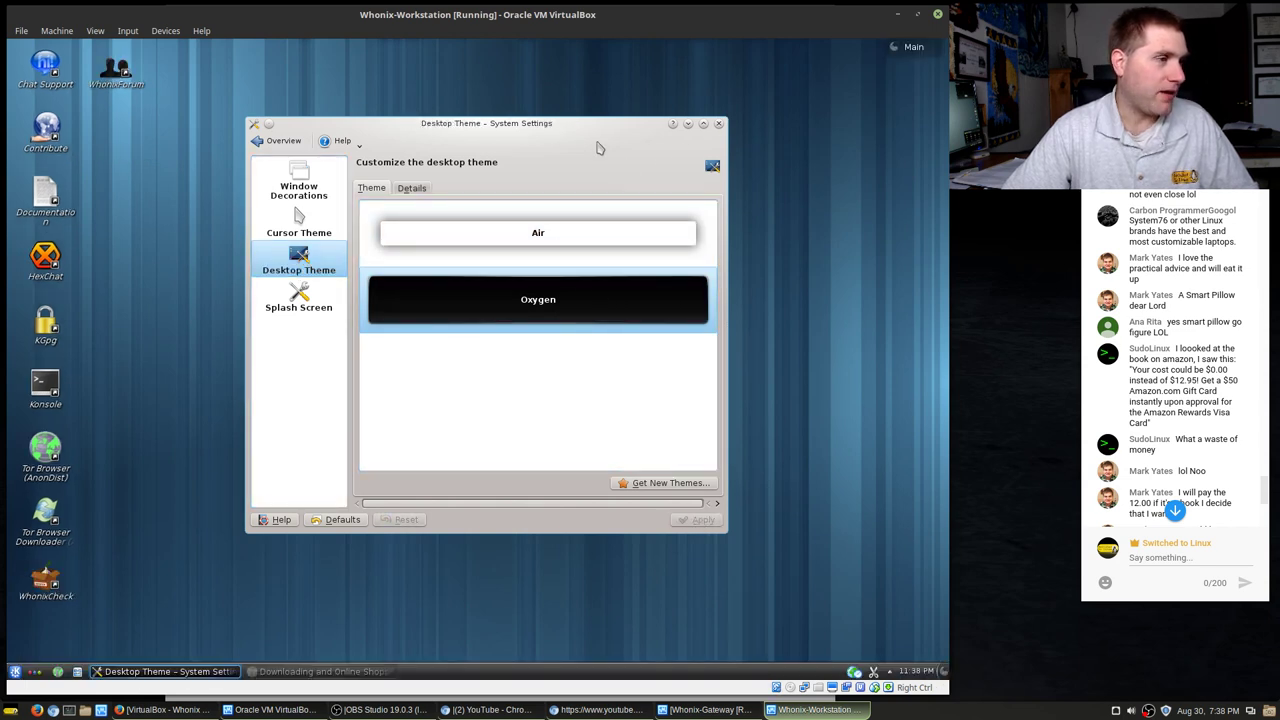
# - Try selecting the B II window decoration, reselect and apply Oxygen instead, and close System Settings
pyautogui.click(298, 188)
pyautogui.scroll(-1, 535, 237)
pyautogui.scroll(3, 571, 289)
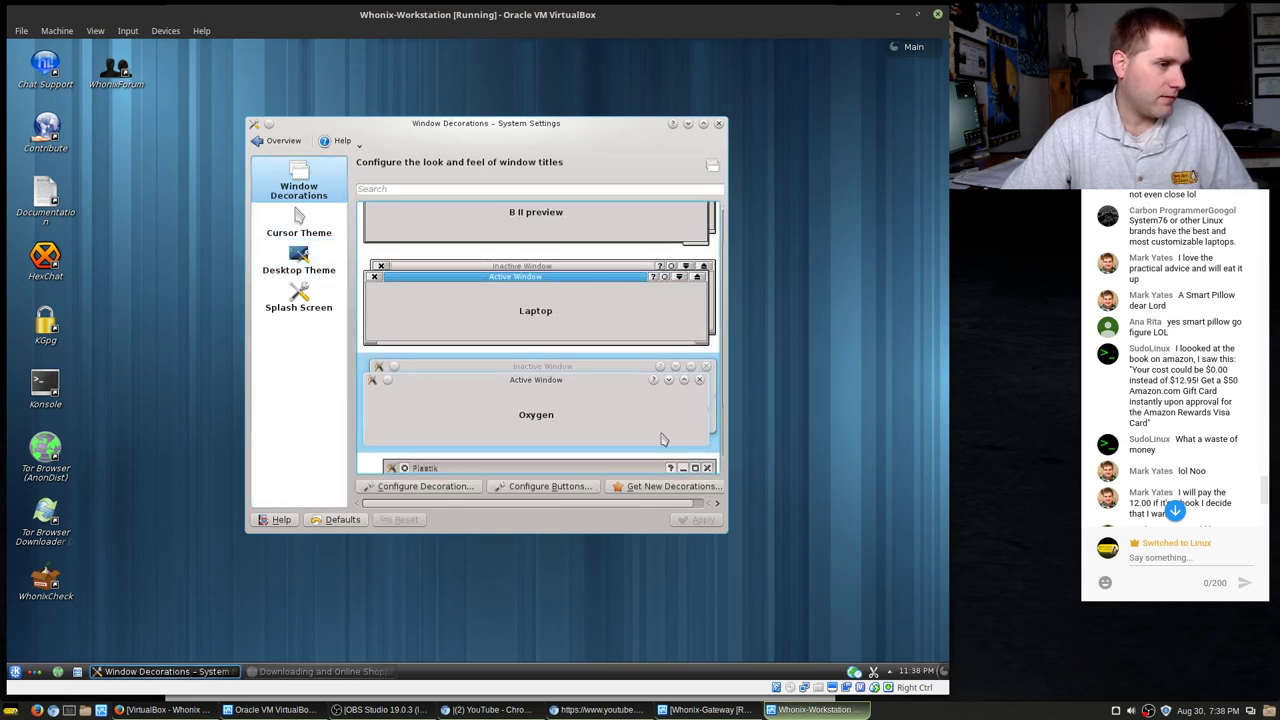
pyautogui.click(577, 229)
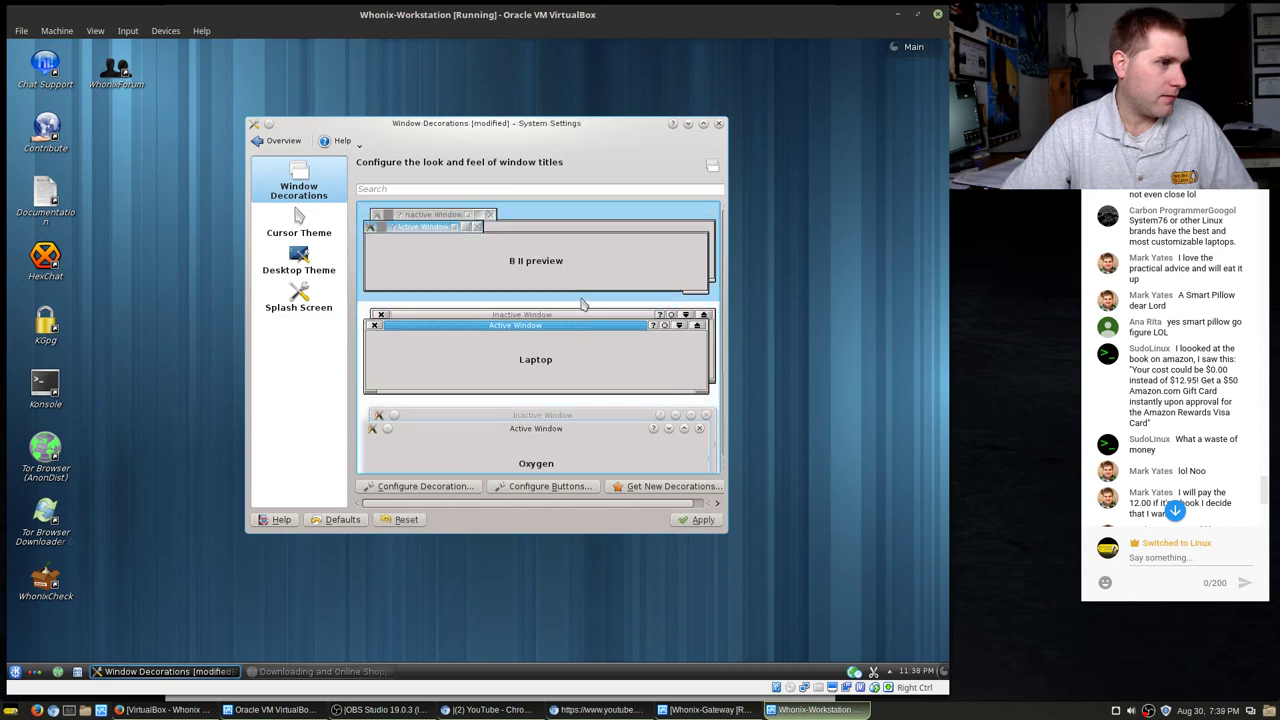
pyautogui.click(612, 436)
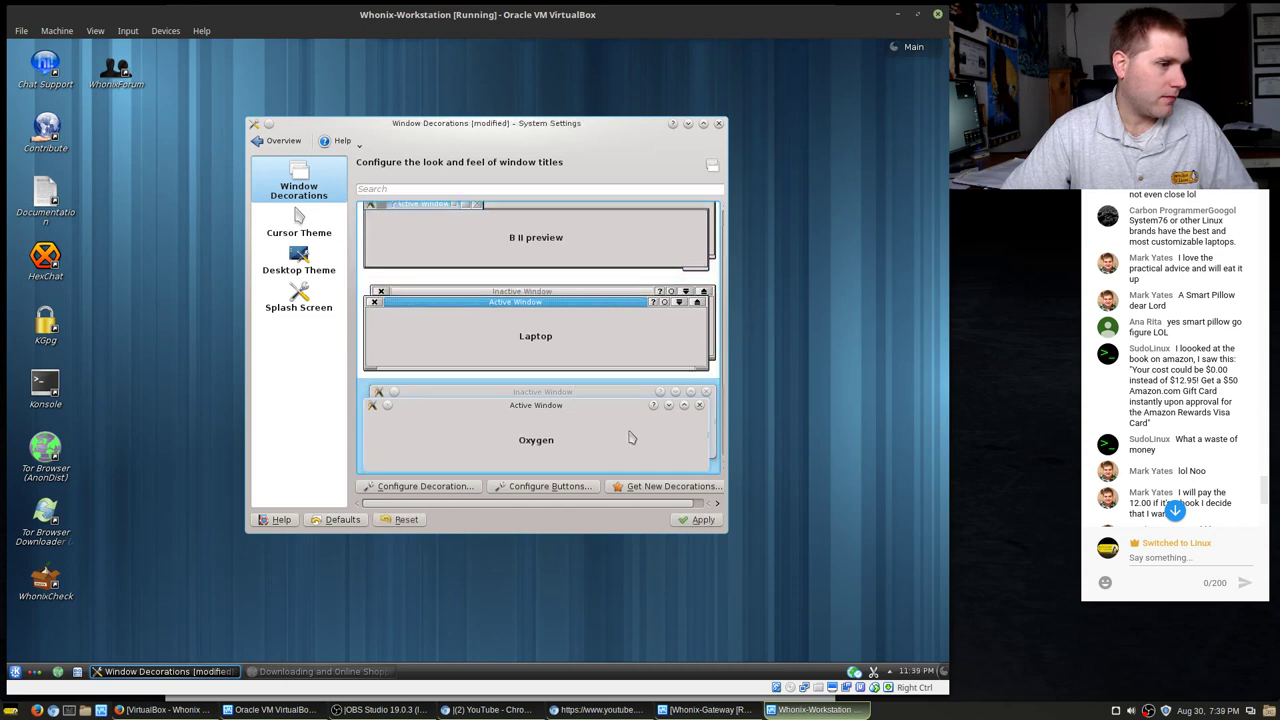
pyautogui.scroll(-1, 631, 437)
pyautogui.click(697, 519)
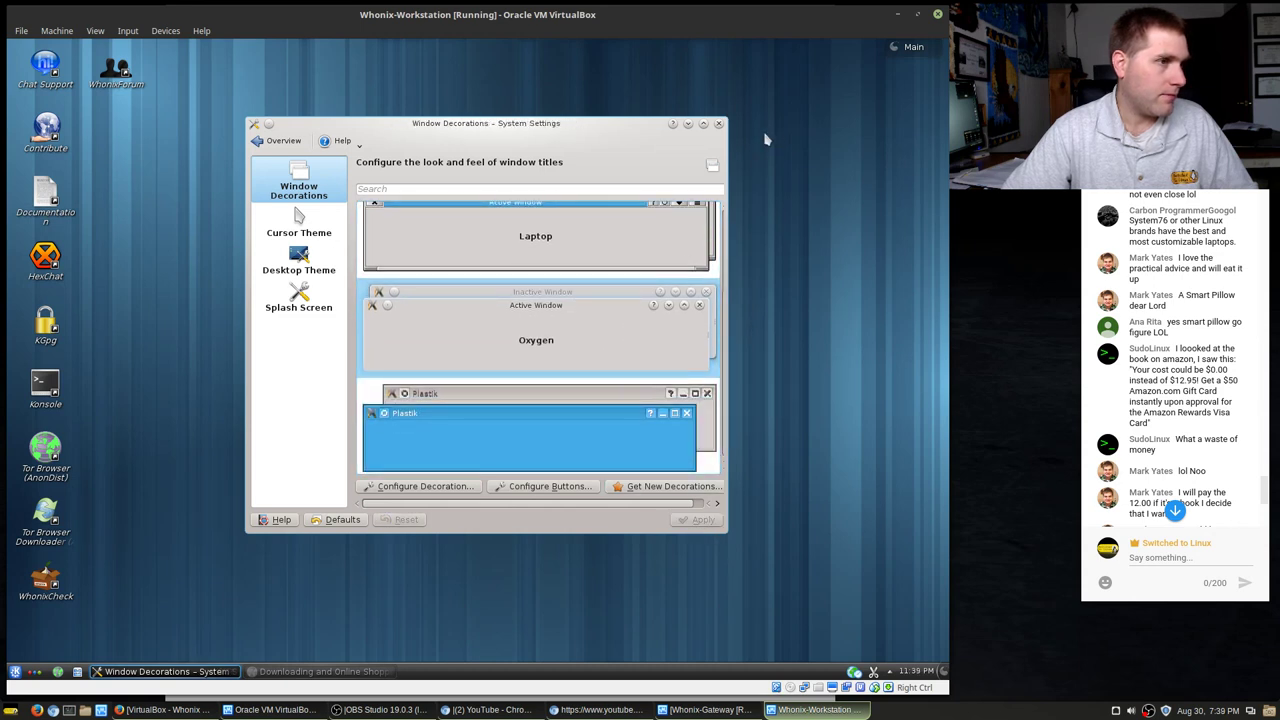
pyautogui.click(718, 123)
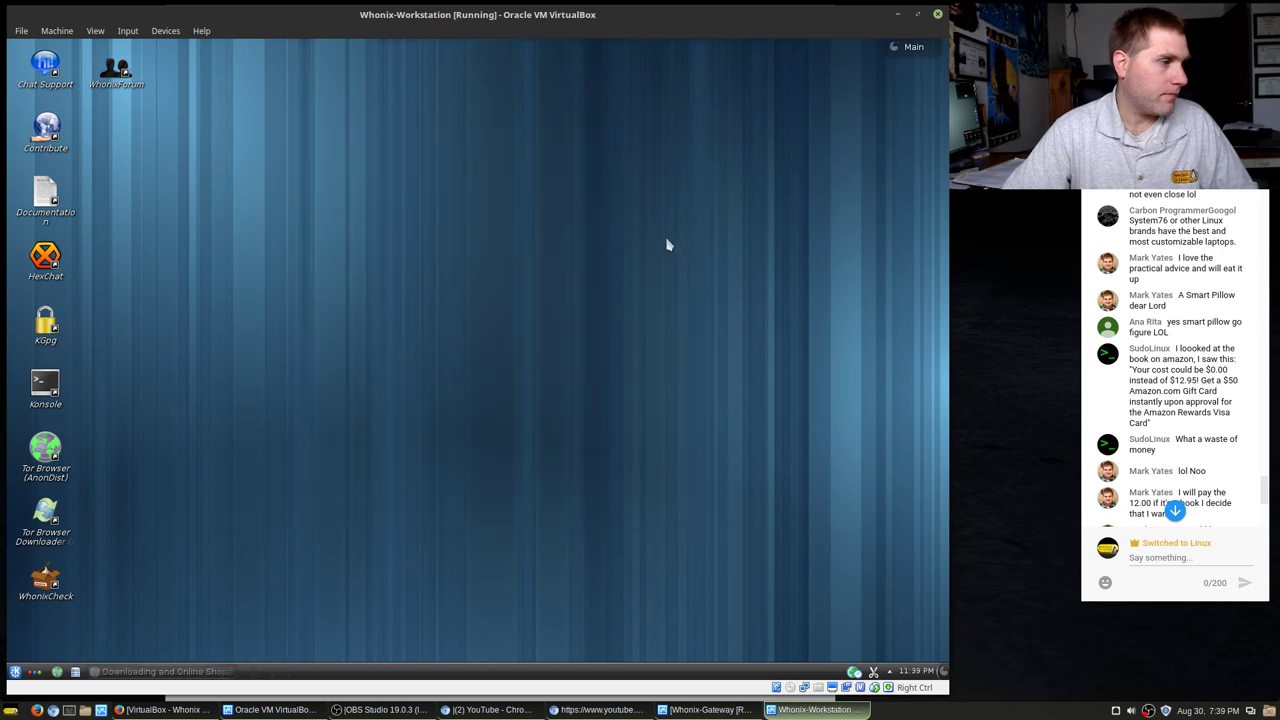
# - Look through the application list and the desktop's context options for a way to change the wallpaper
pyautogui.click(16, 672)
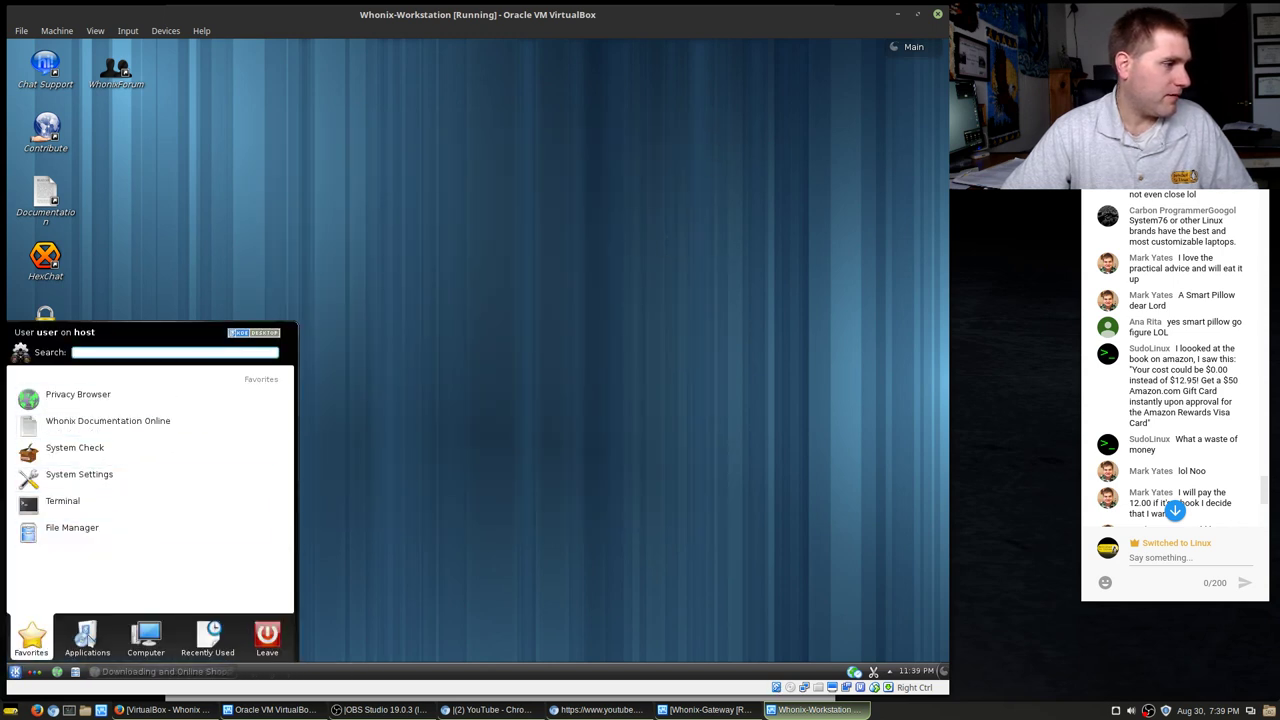
pyautogui.click(87, 636)
pyautogui.scroll(-1, 157, 569)
pyautogui.click(495, 346)
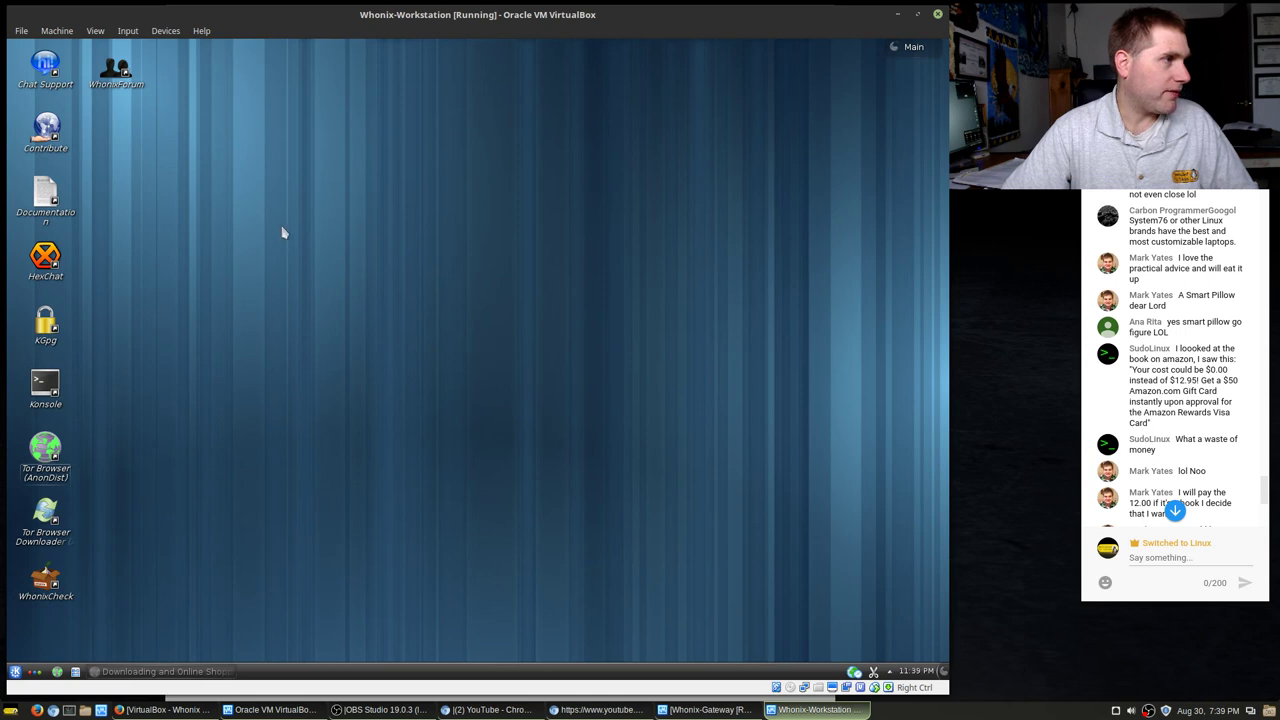
pyautogui.rightClick(484, 286)
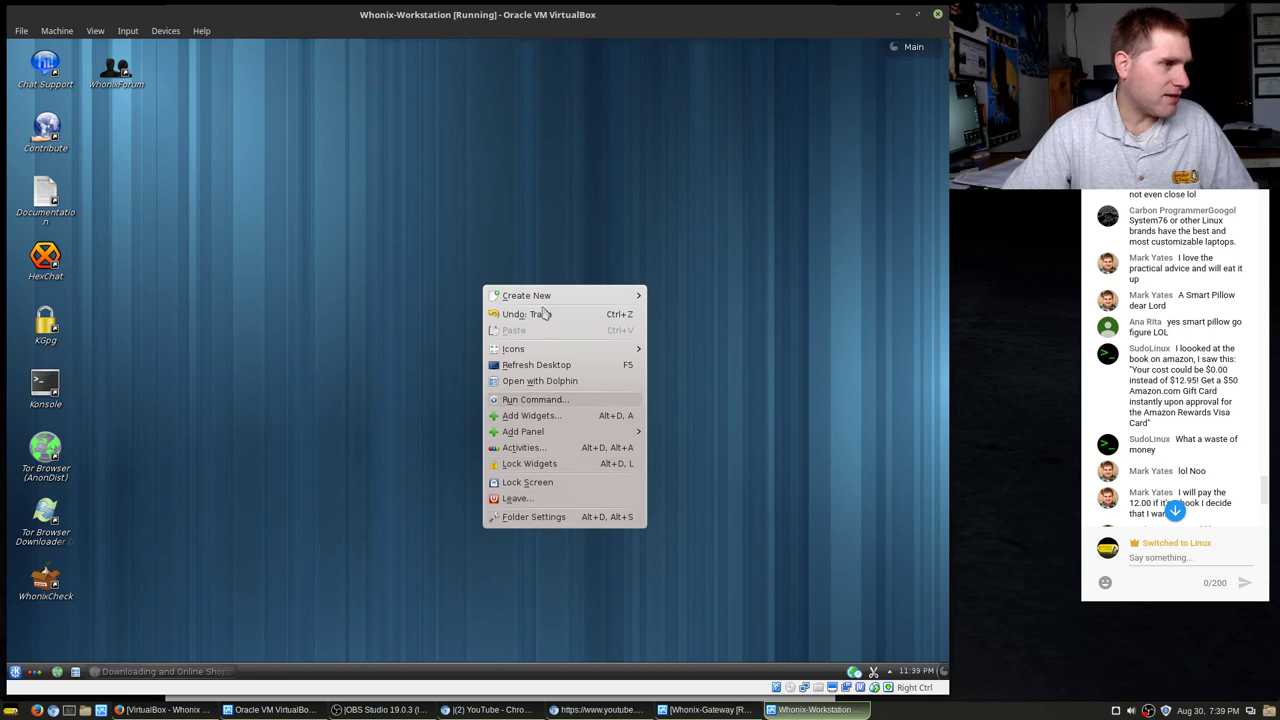
pyautogui.click(380, 348)
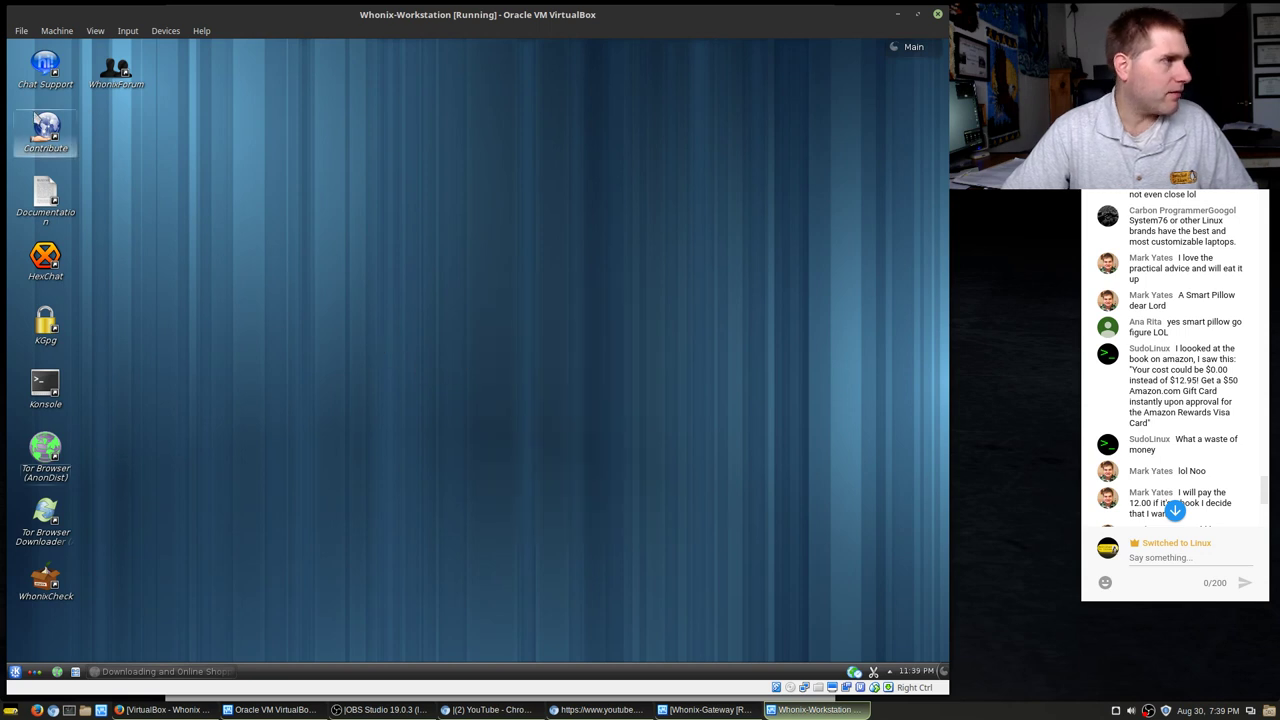
pyautogui.rightClick(348, 237)
pyautogui.click(414, 310)
pyautogui.rightClick(428, 224)
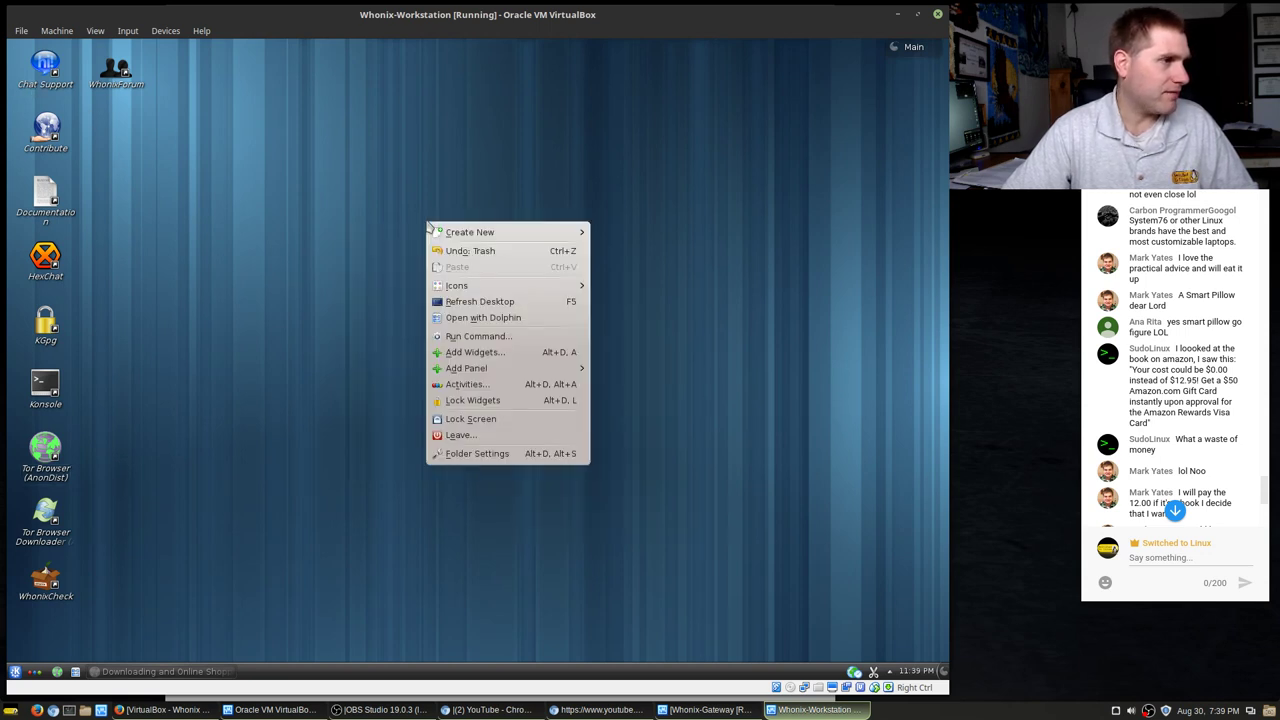
pyautogui.moveTo(490, 370)
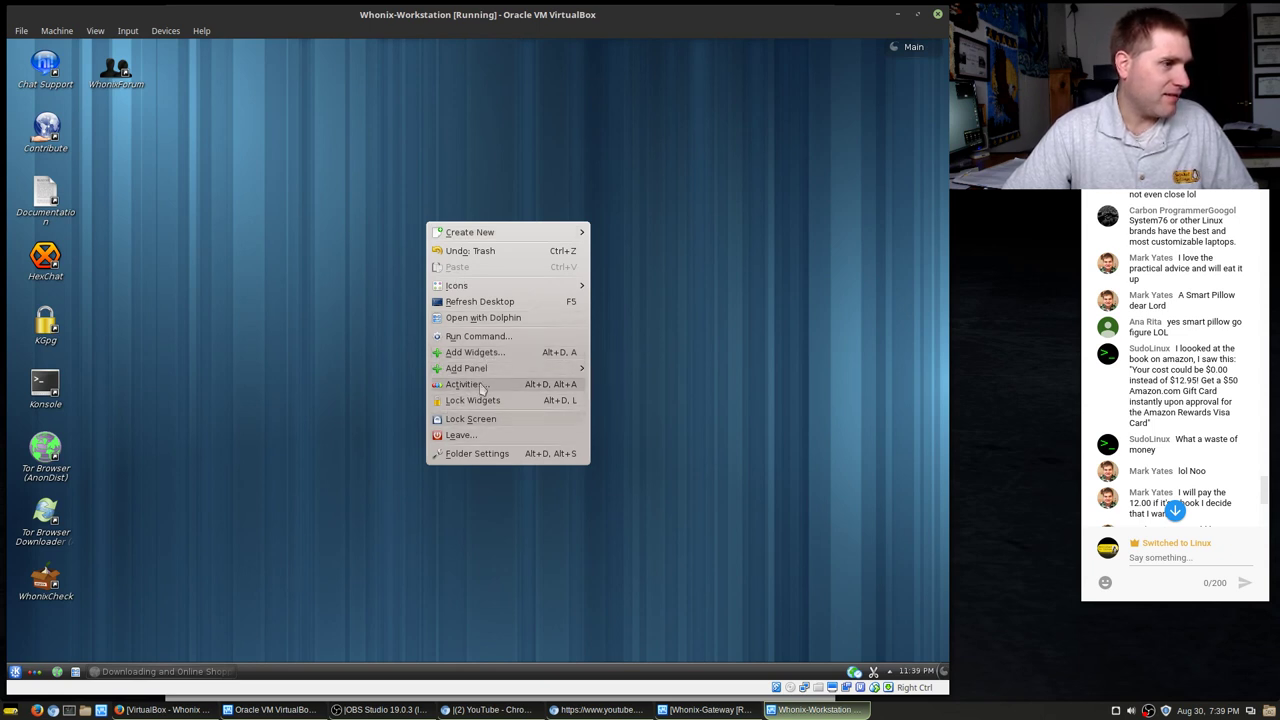
pyautogui.click(298, 388)
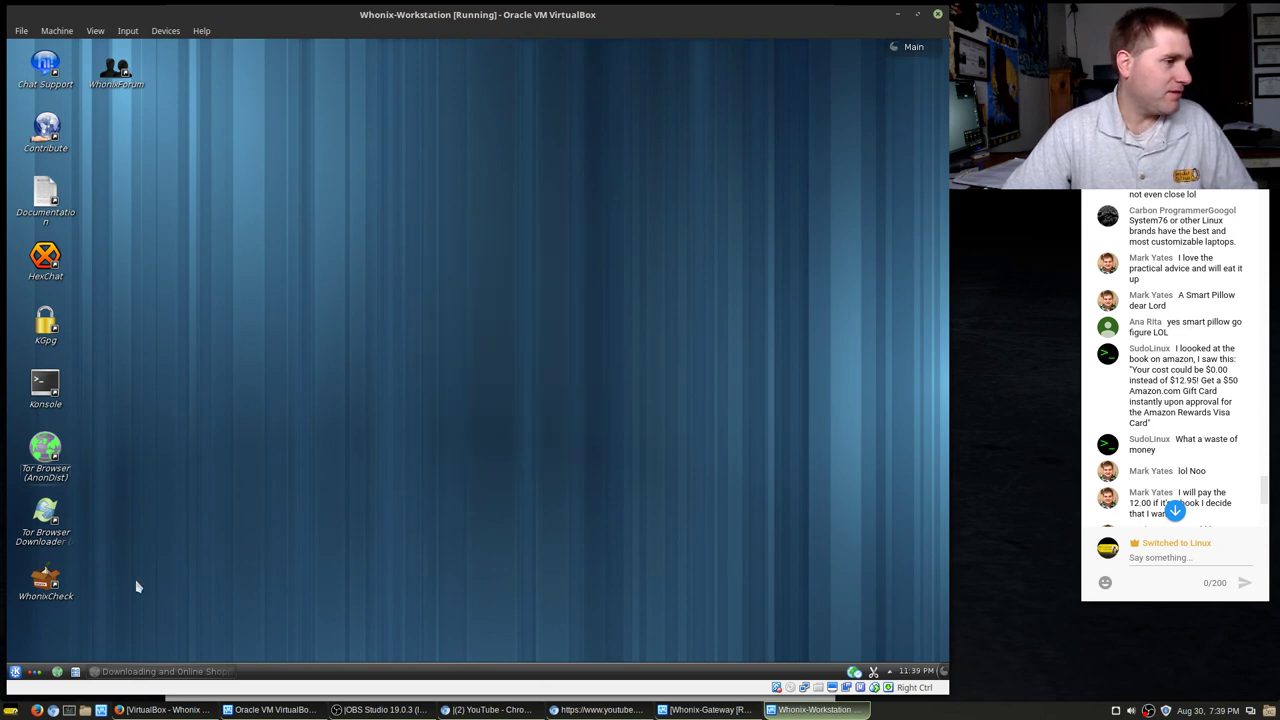
# - Reopen System Settings by searching the applications for "set", and search the settings for "wall"
pyautogui.click(14, 672)
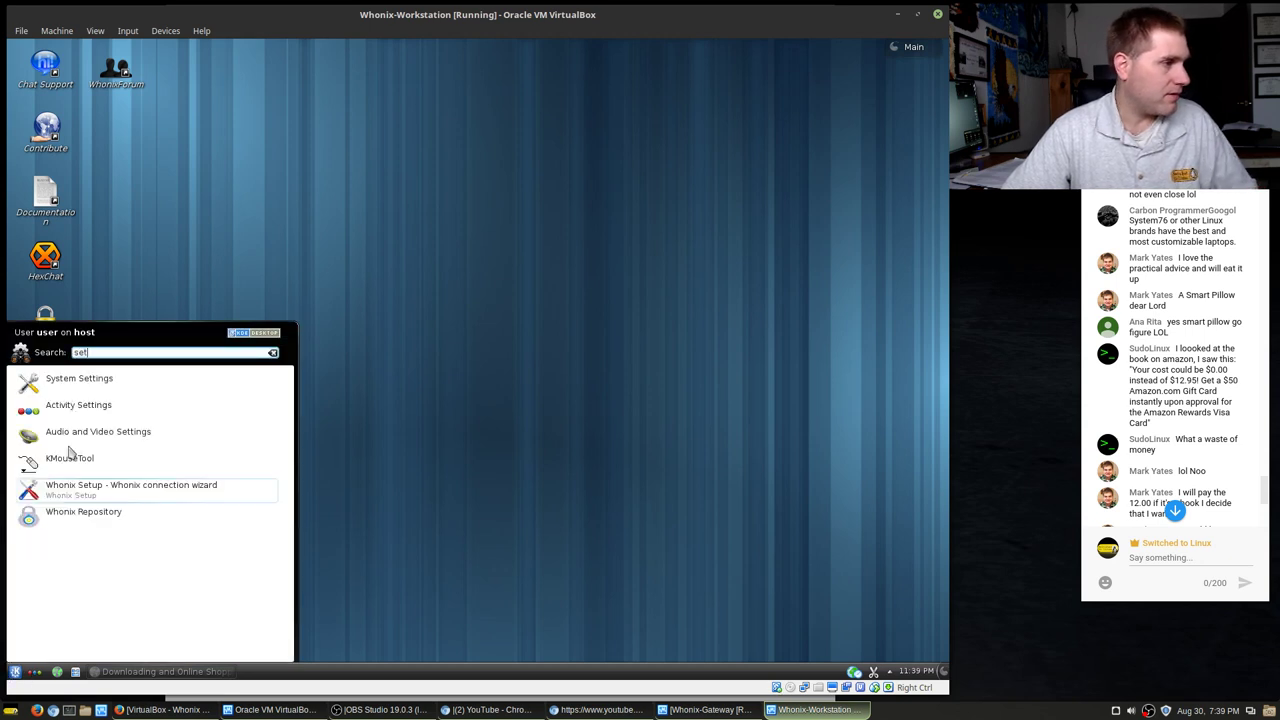
pyautogui.click(77, 381)
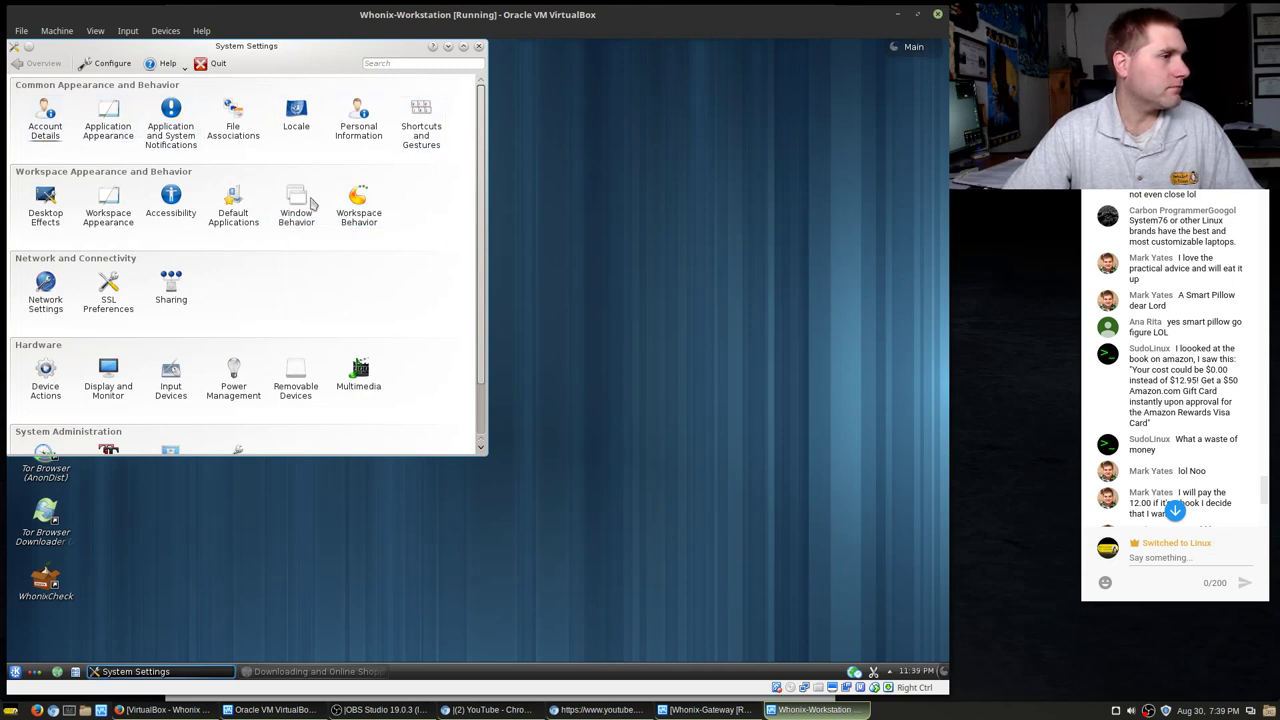
pyautogui.click(408, 65)
pyautogui.write('wall')
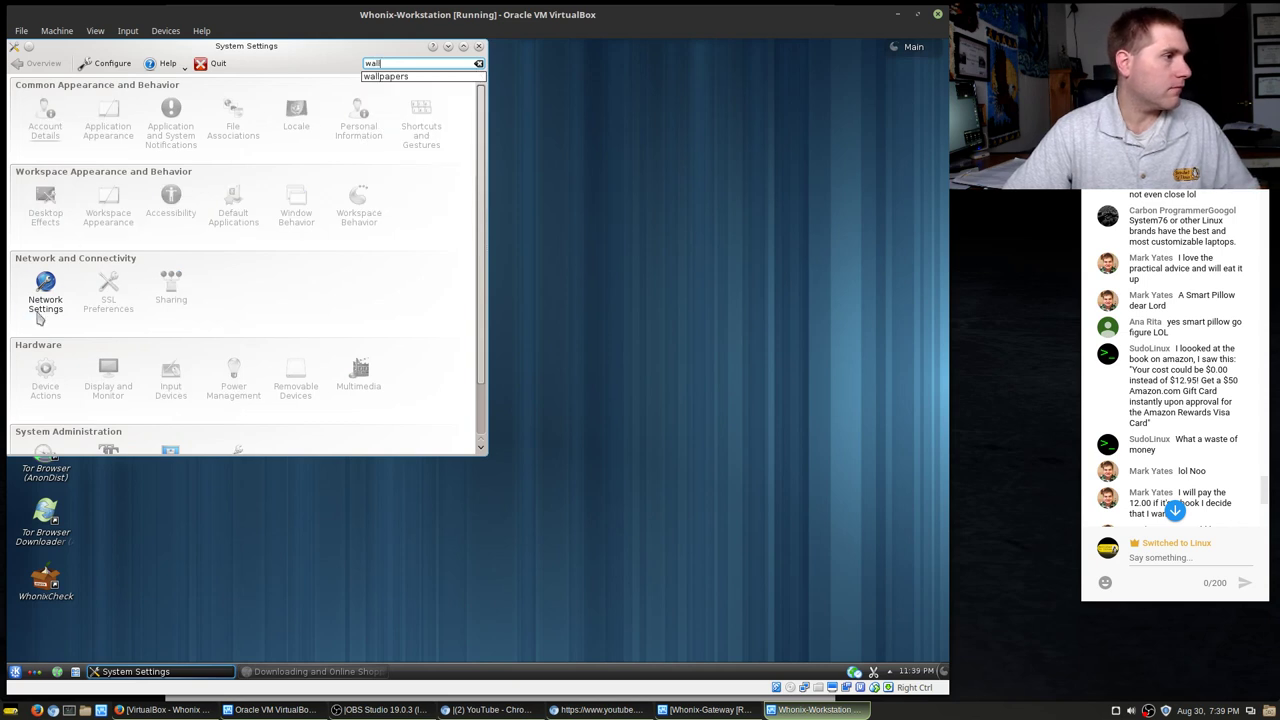
# - Check the highlighted setting categories, view the Login Screen configuration, and close System Settings
pyautogui.scroll(-1, 183, 285)
pyautogui.scroll(1, 175, 410)
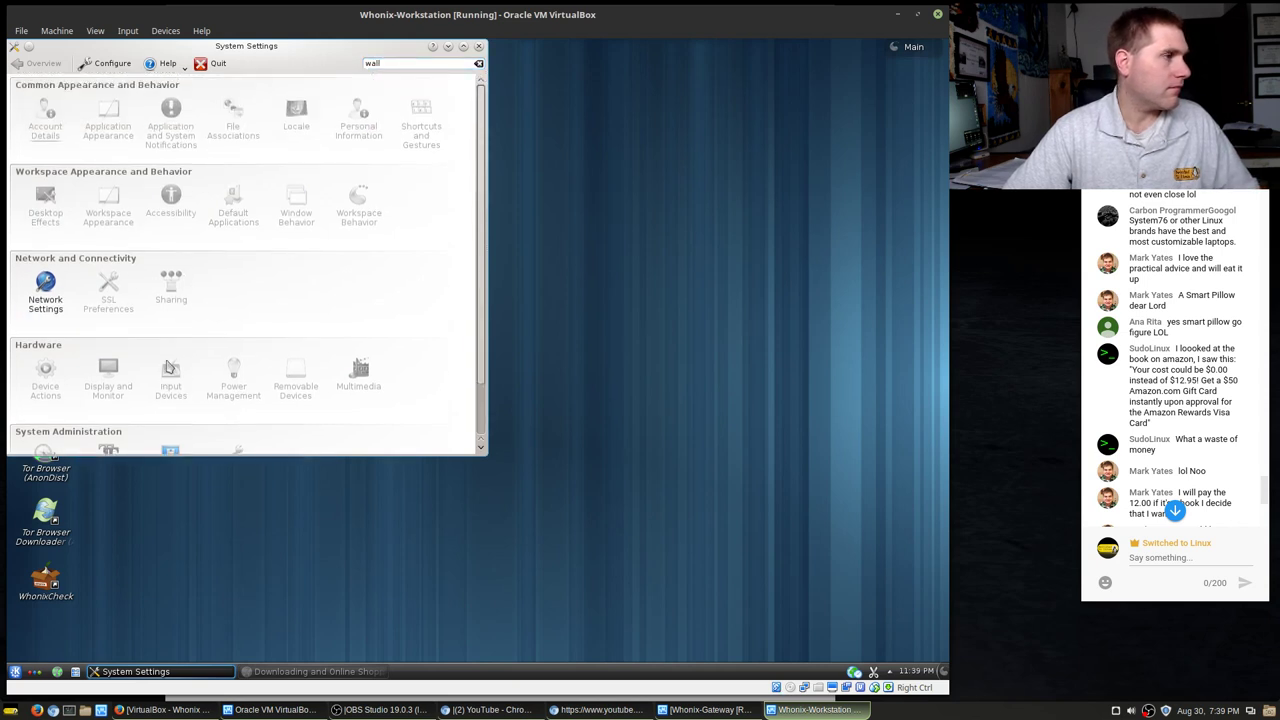
pyautogui.scroll(-1, 175, 410)
pyautogui.click(171, 407)
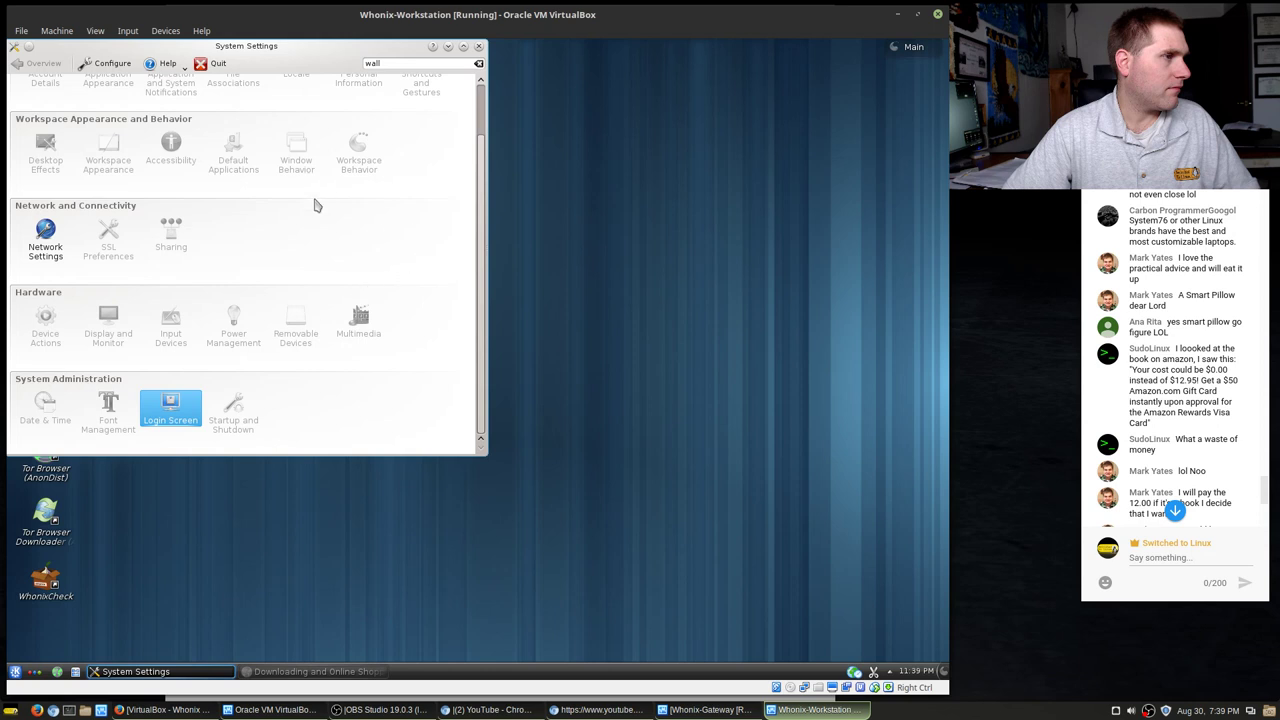
pyautogui.click(161, 412)
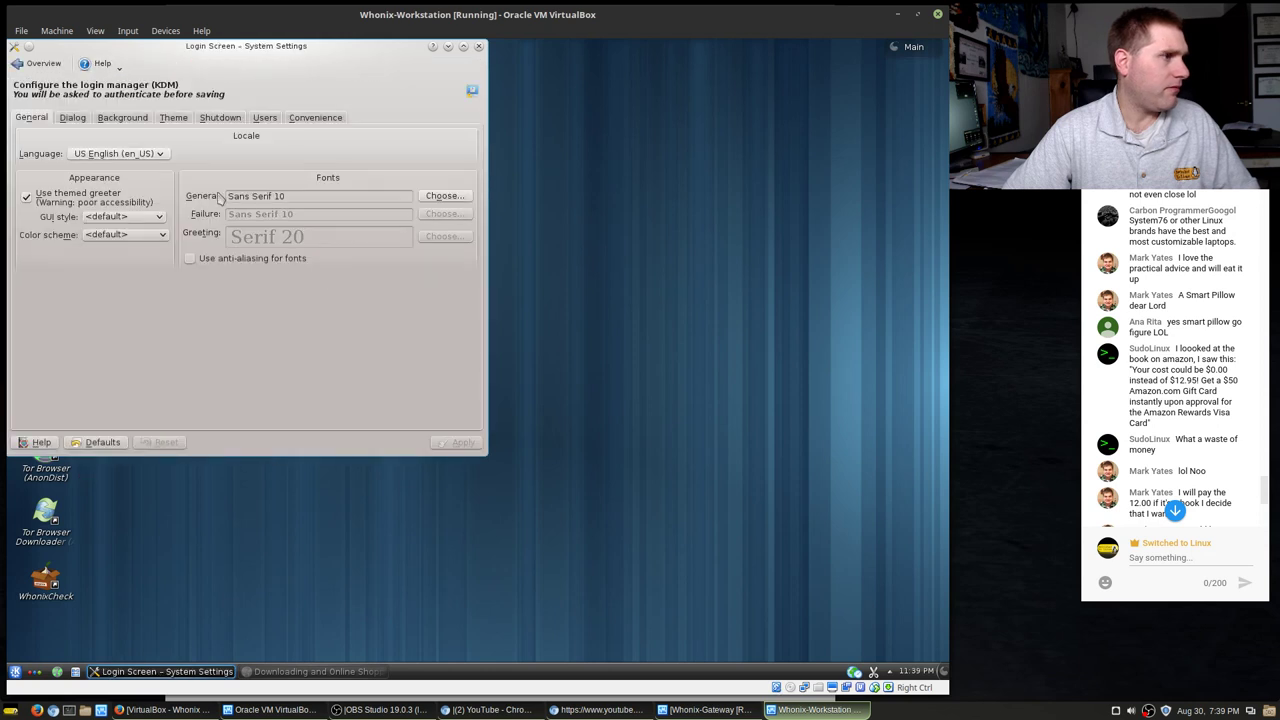
pyautogui.click(479, 46)
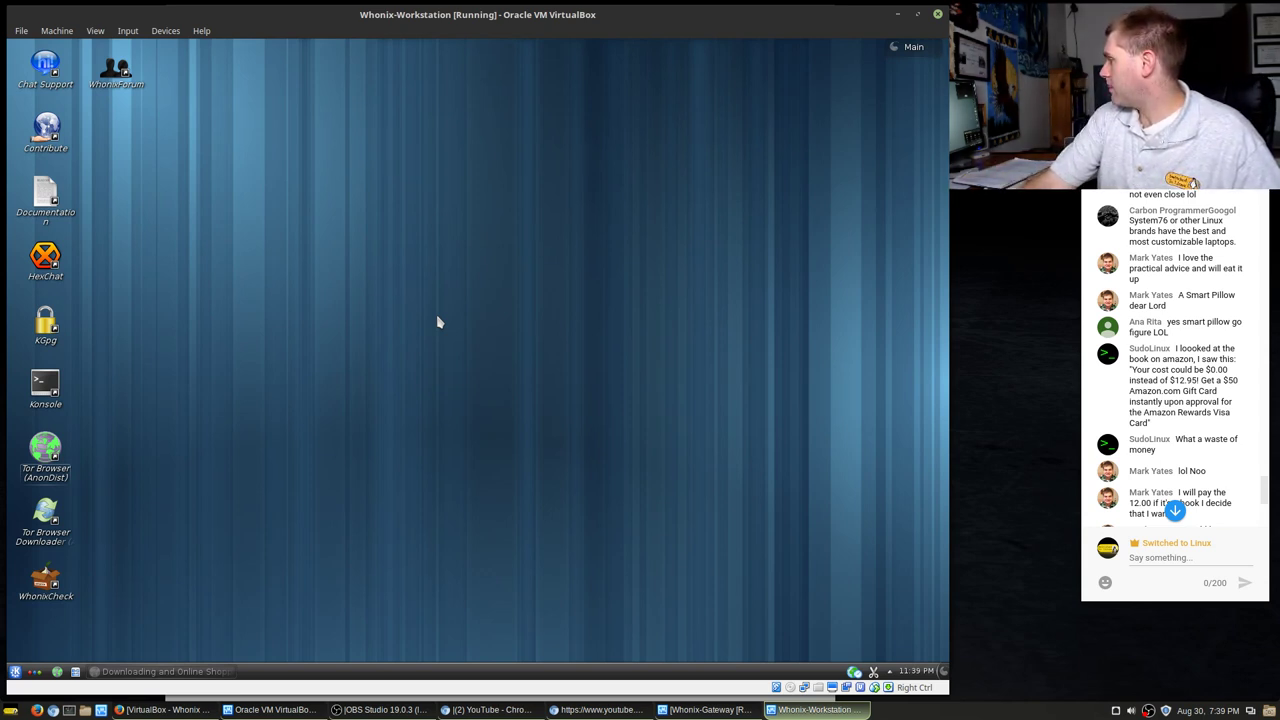
# - Open the Whonix Documentation desktop link and confirm loading it in Tor Browser
pyautogui.rightClick(313, 297)
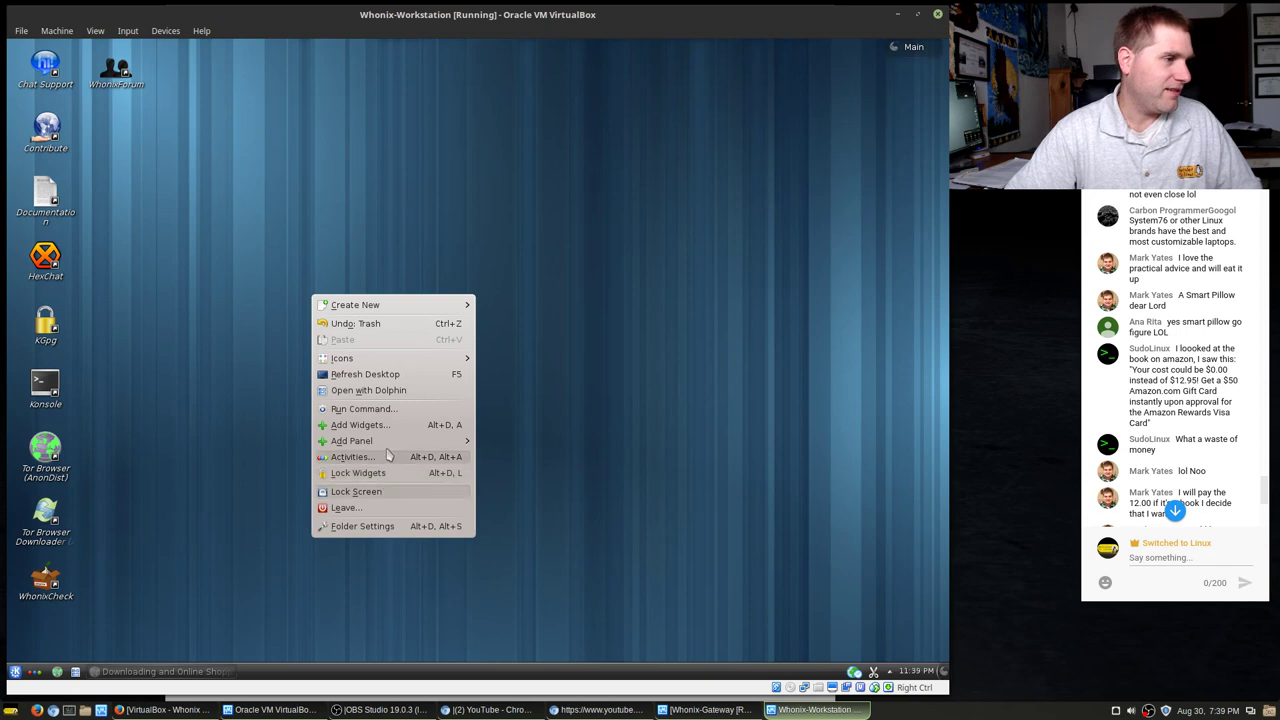
pyautogui.click(80, 483)
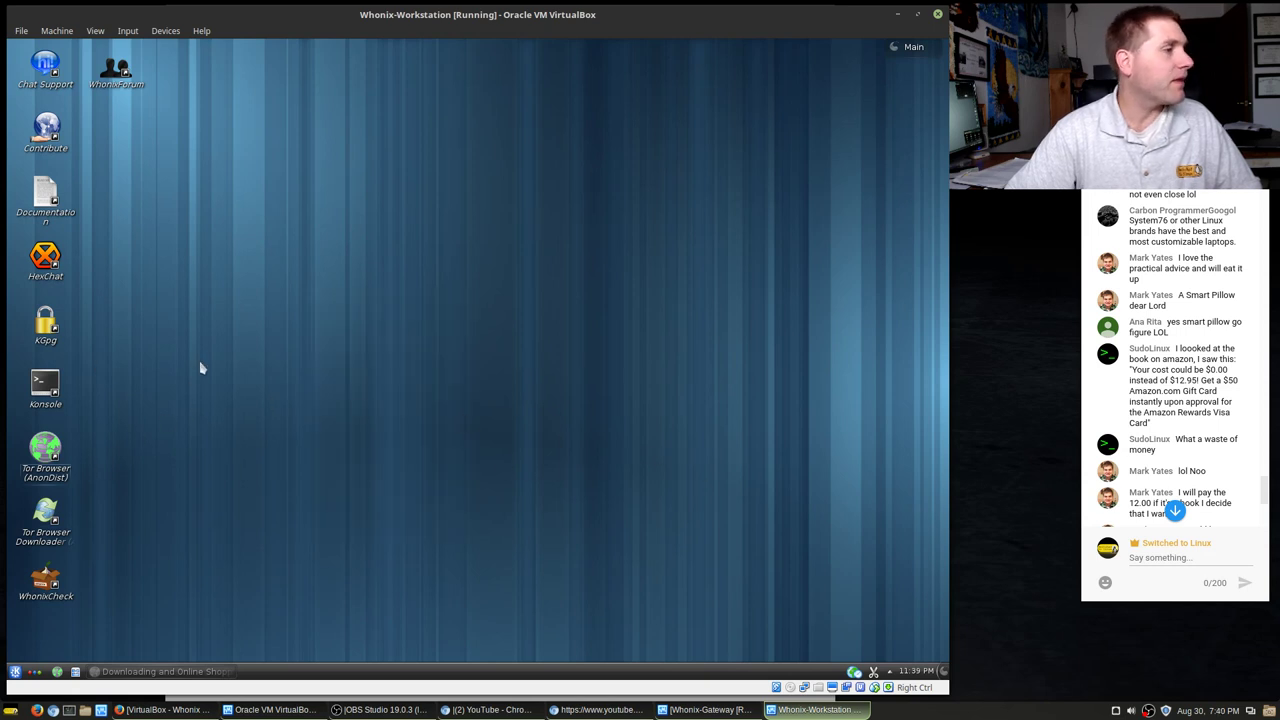
pyautogui.click(52, 222)
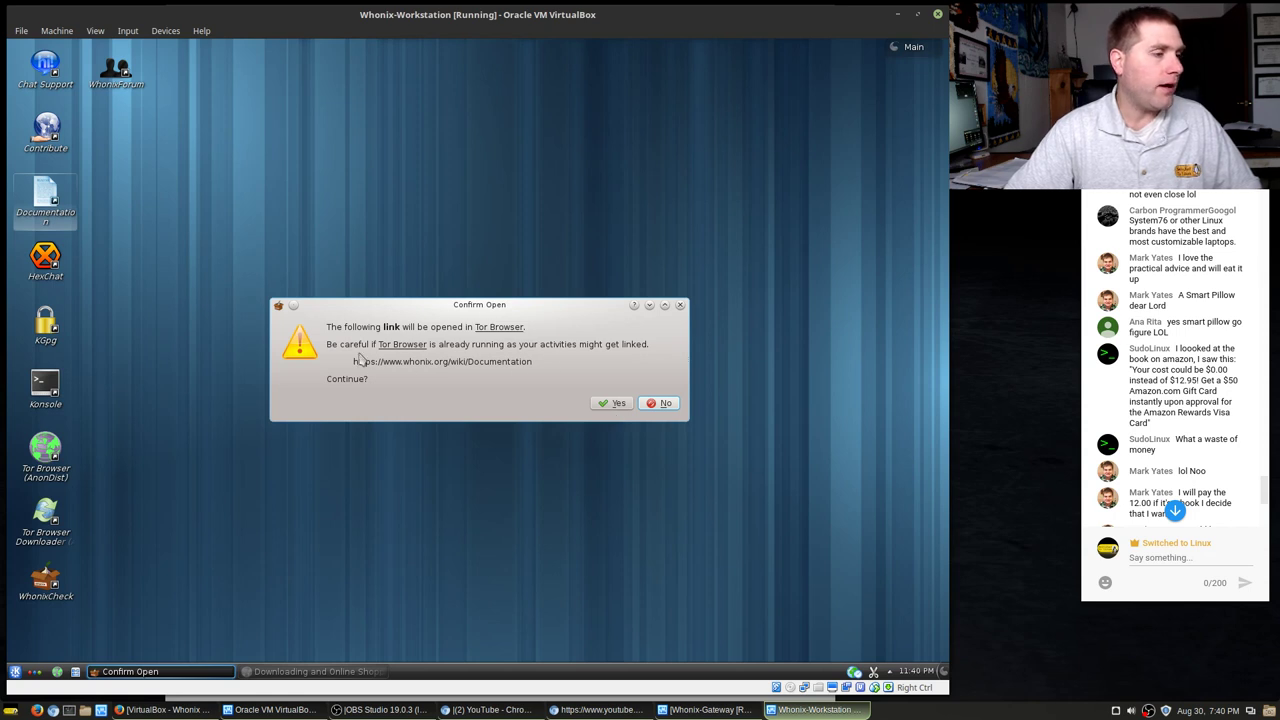
pyautogui.click(614, 404)
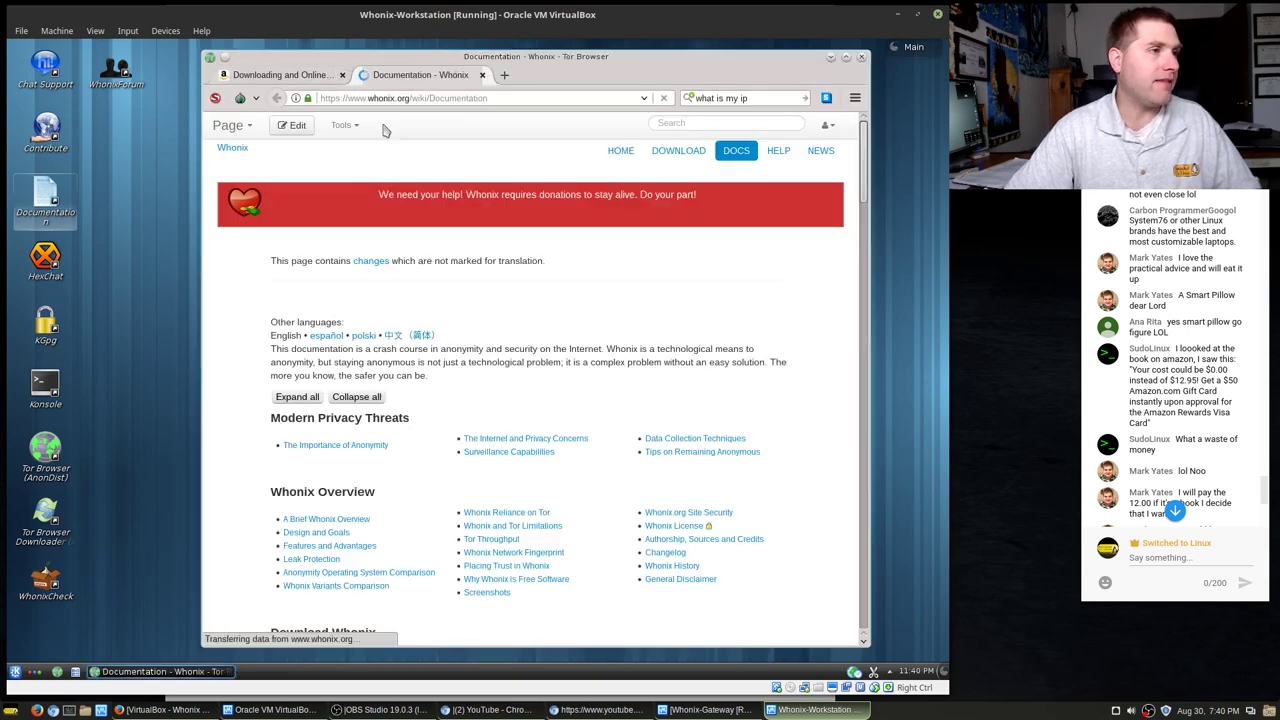
pyautogui.click(292, 76)
pyautogui.click(388, 76)
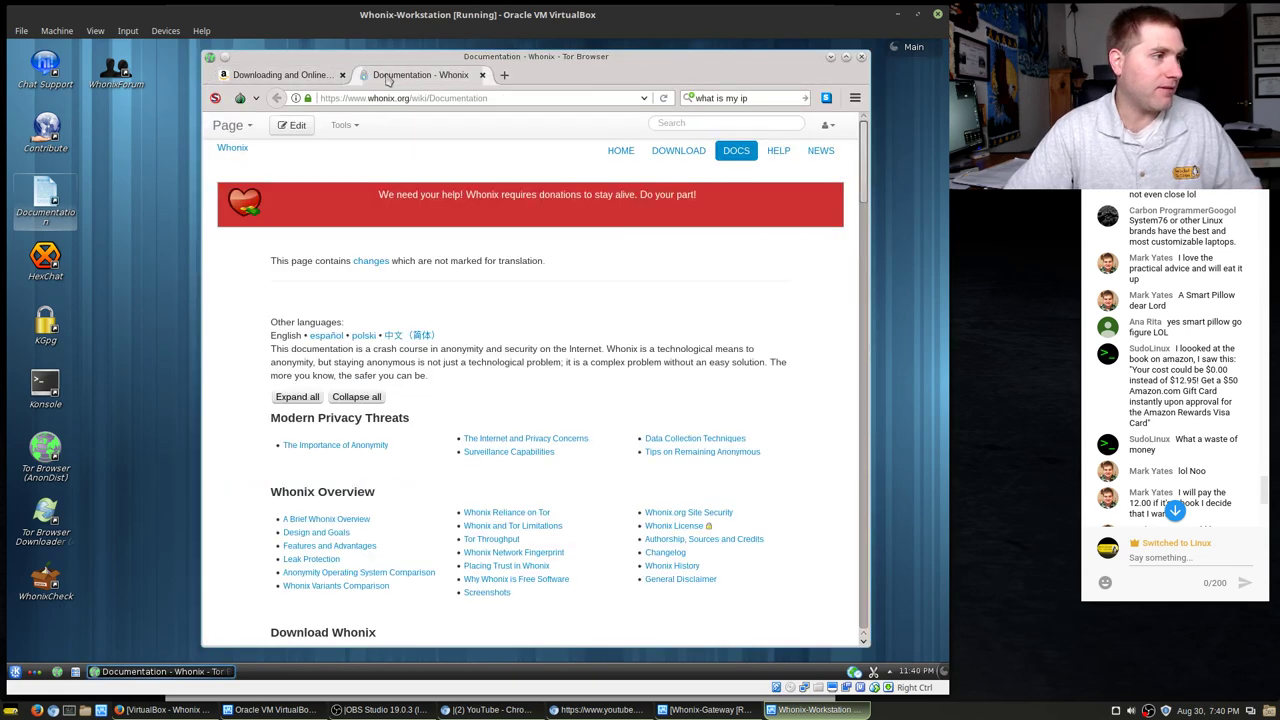
# - Look over the topic sections of the Whonix documentation, from Modern Privacy Threats to Tunnel and Chaining Support
pyautogui.scroll(-1, 580, 330)
pyautogui.scroll(1, 565, 310)
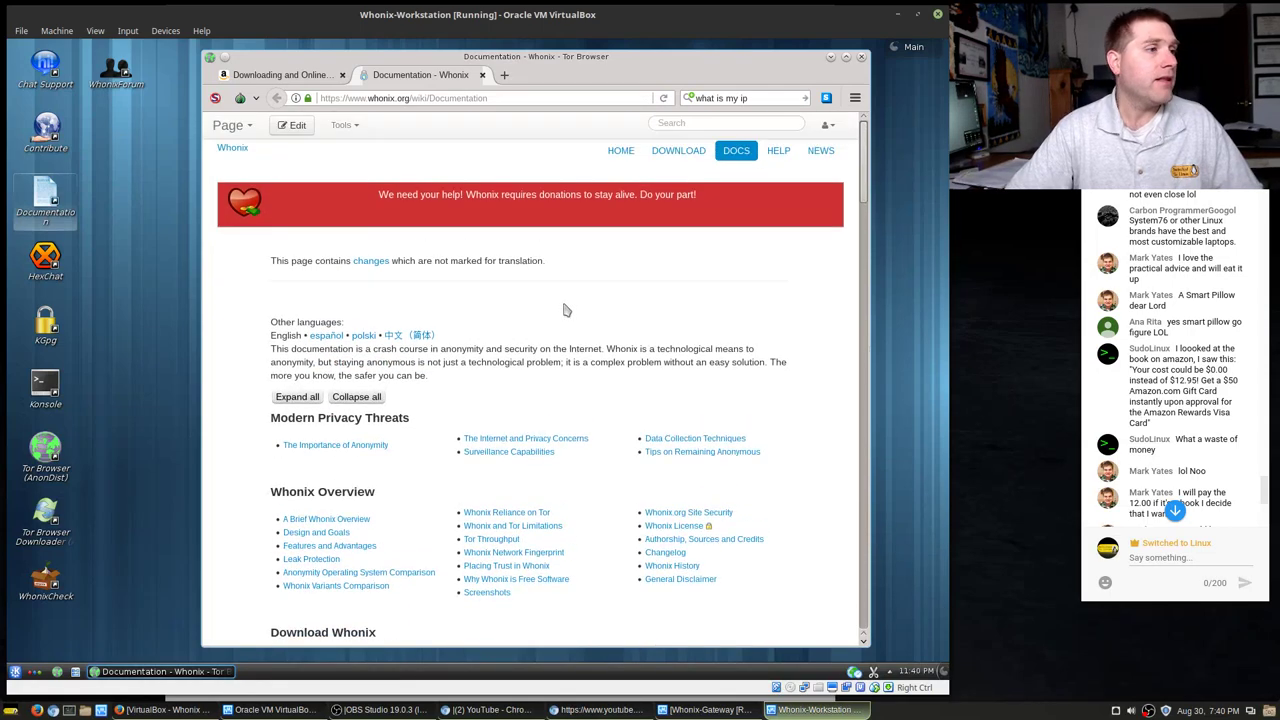
pyautogui.scroll(-5, 617, 317)
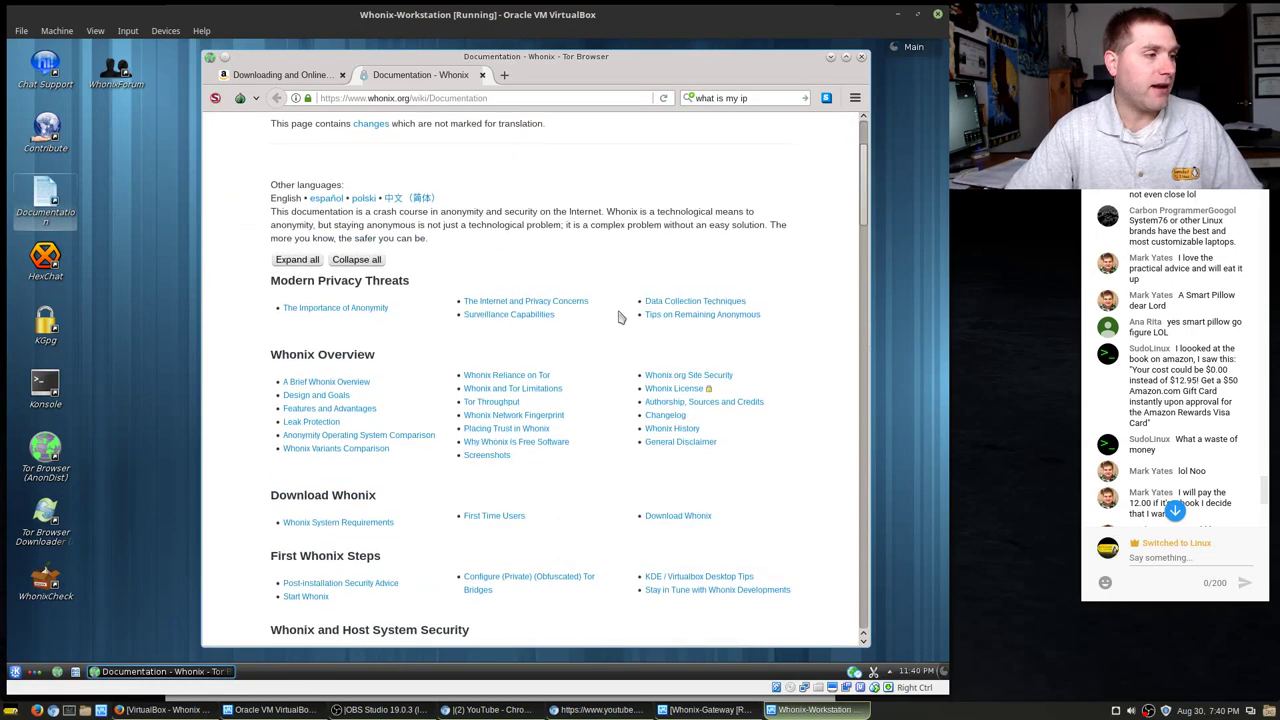
pyautogui.scroll(-4, 619, 317)
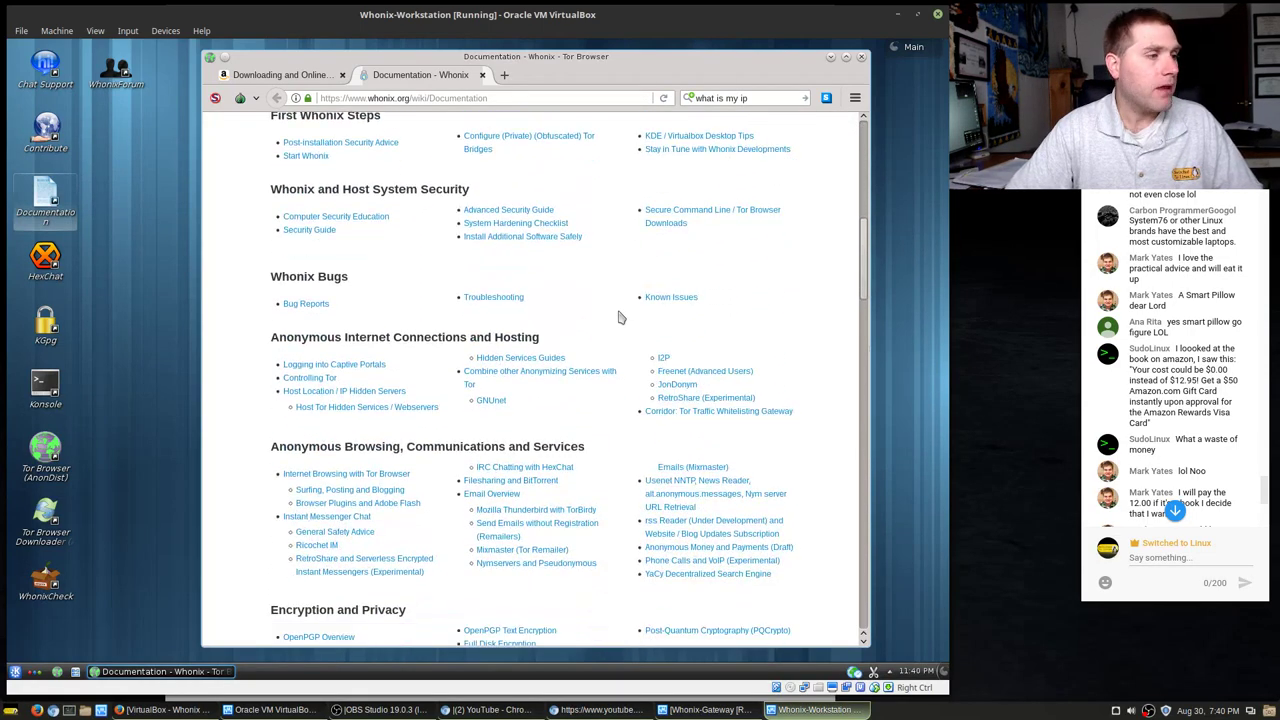
pyautogui.scroll(-5, 521, 332)
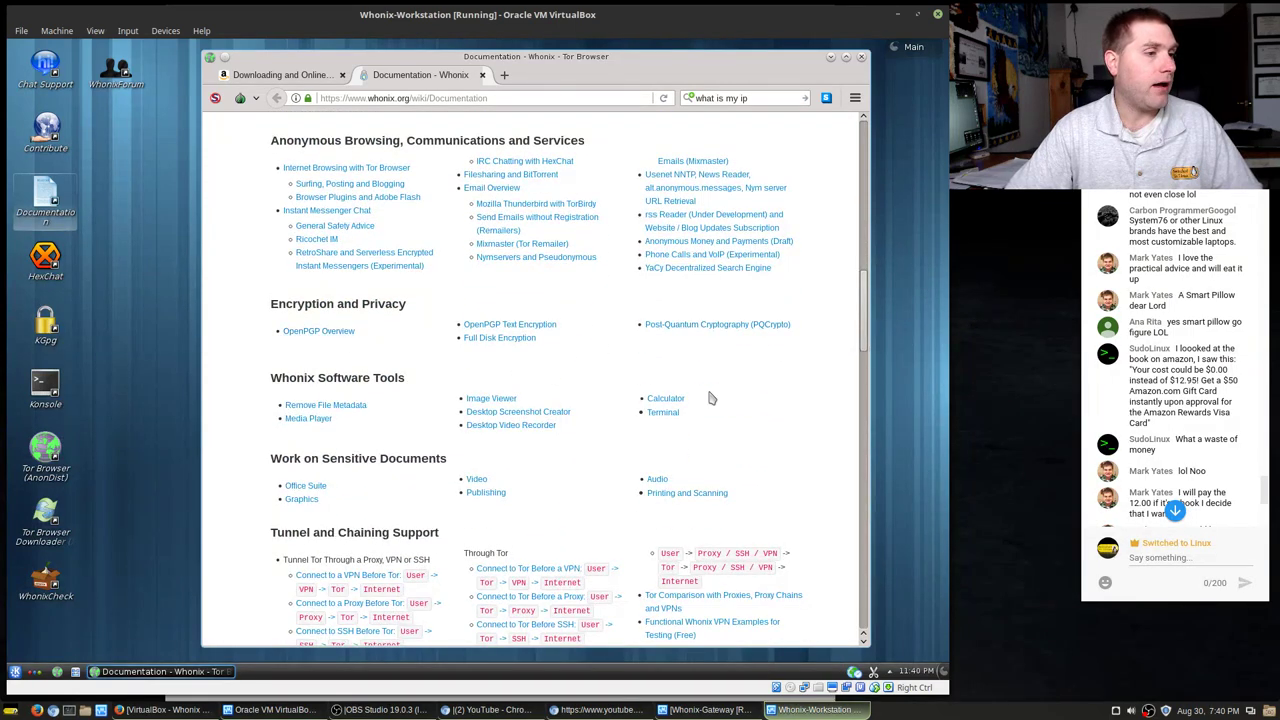
pyautogui.scroll(6, 704, 380)
pyautogui.scroll(8, 705, 402)
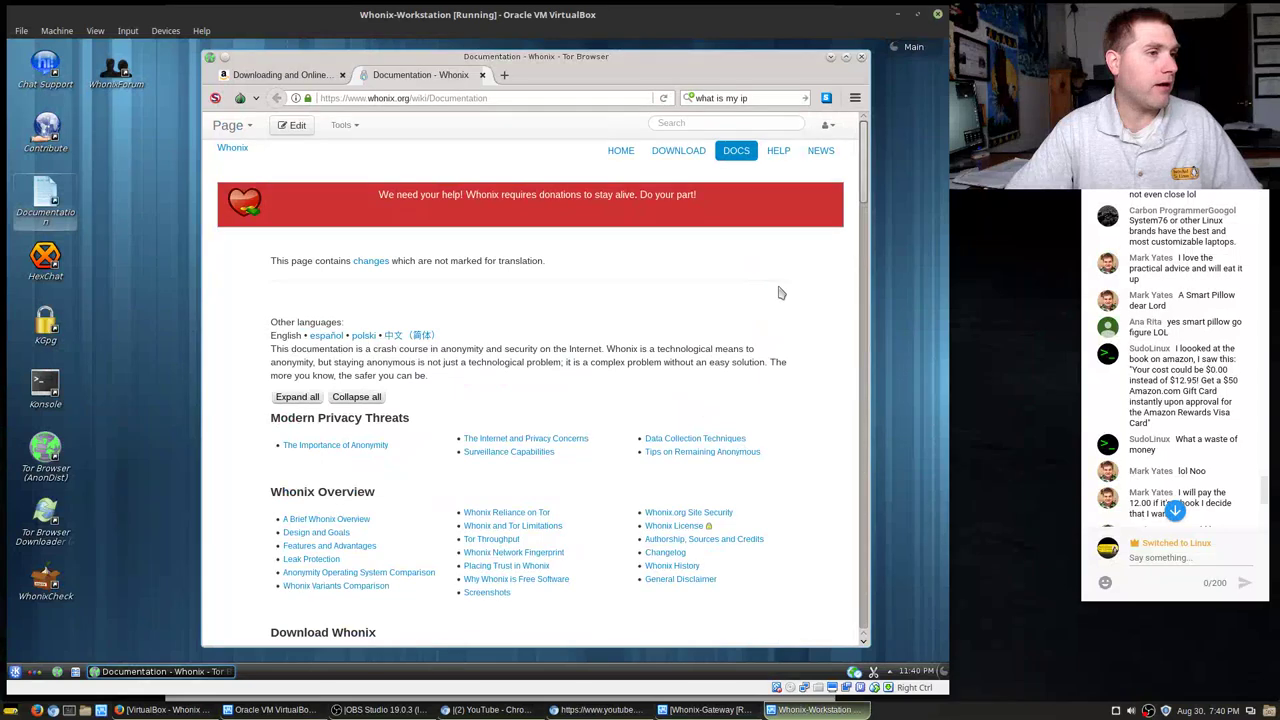
pyautogui.scroll(-3, 691, 320)
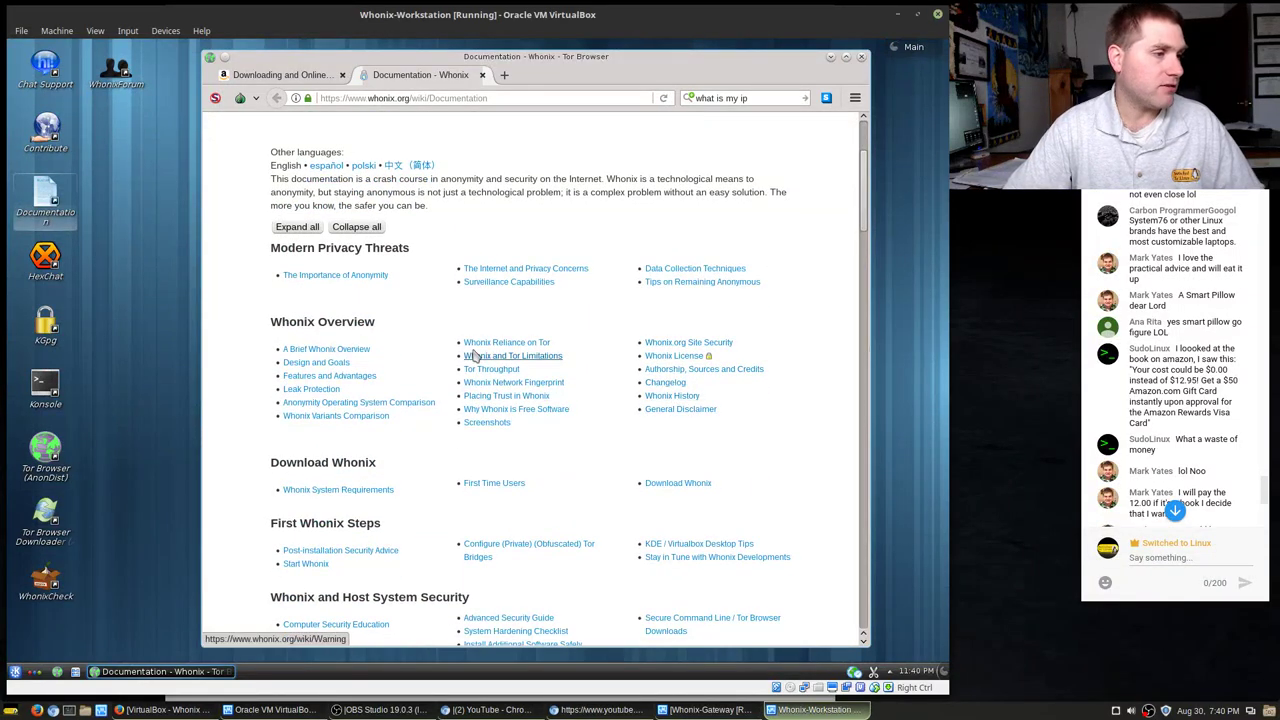
# - Read through the Leak Protection page from the Whonix Overview section and close its tab
pyautogui.click(314, 389)
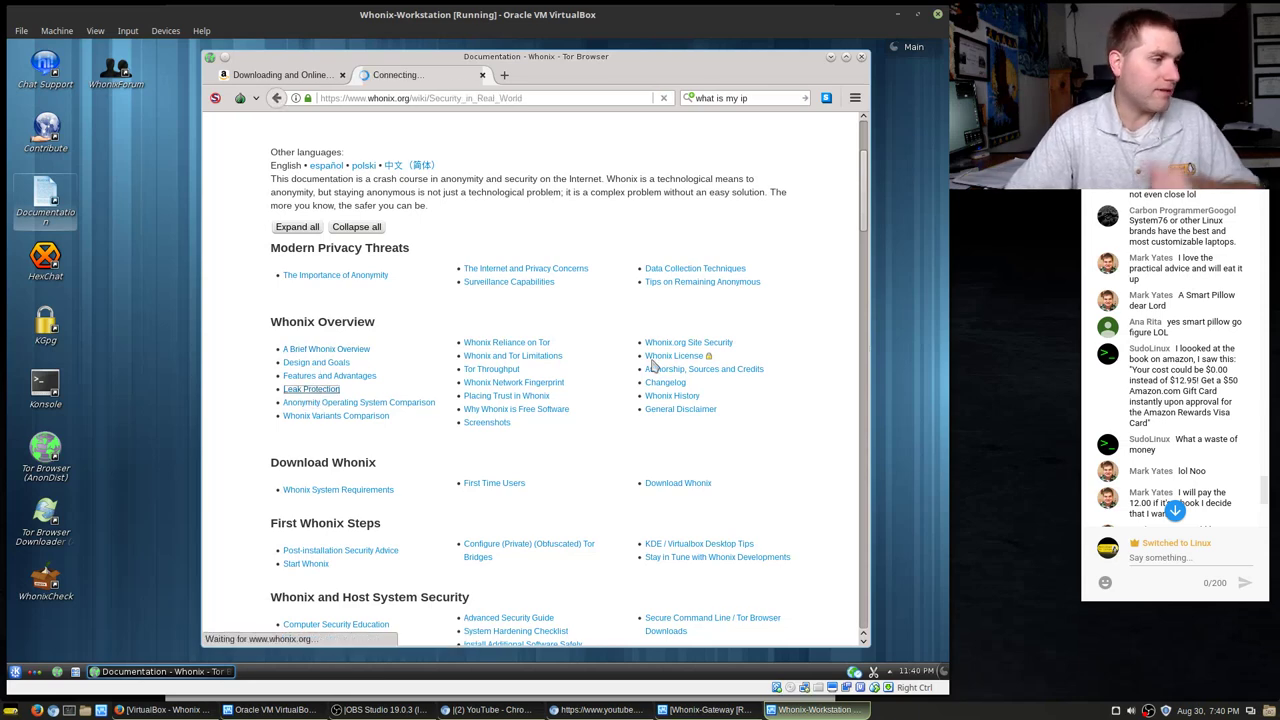
pyautogui.scroll(-3, 508, 394)
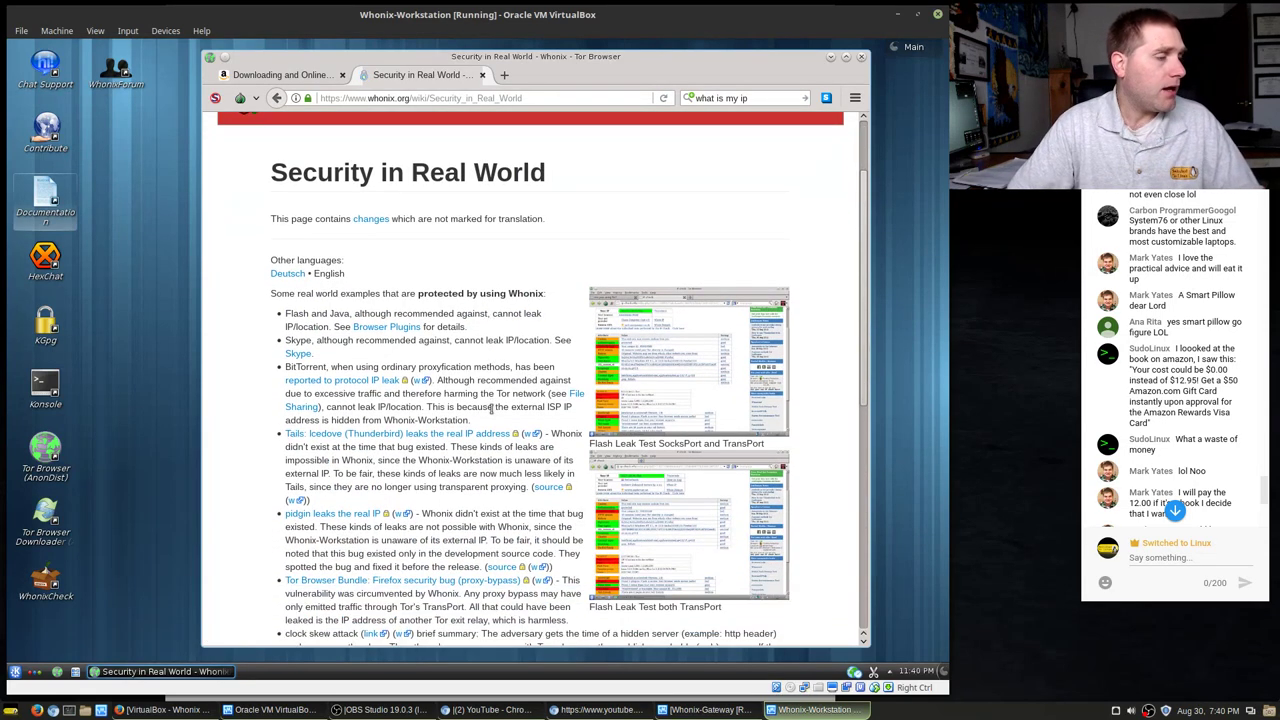
pyautogui.scroll(-3, 363, 183)
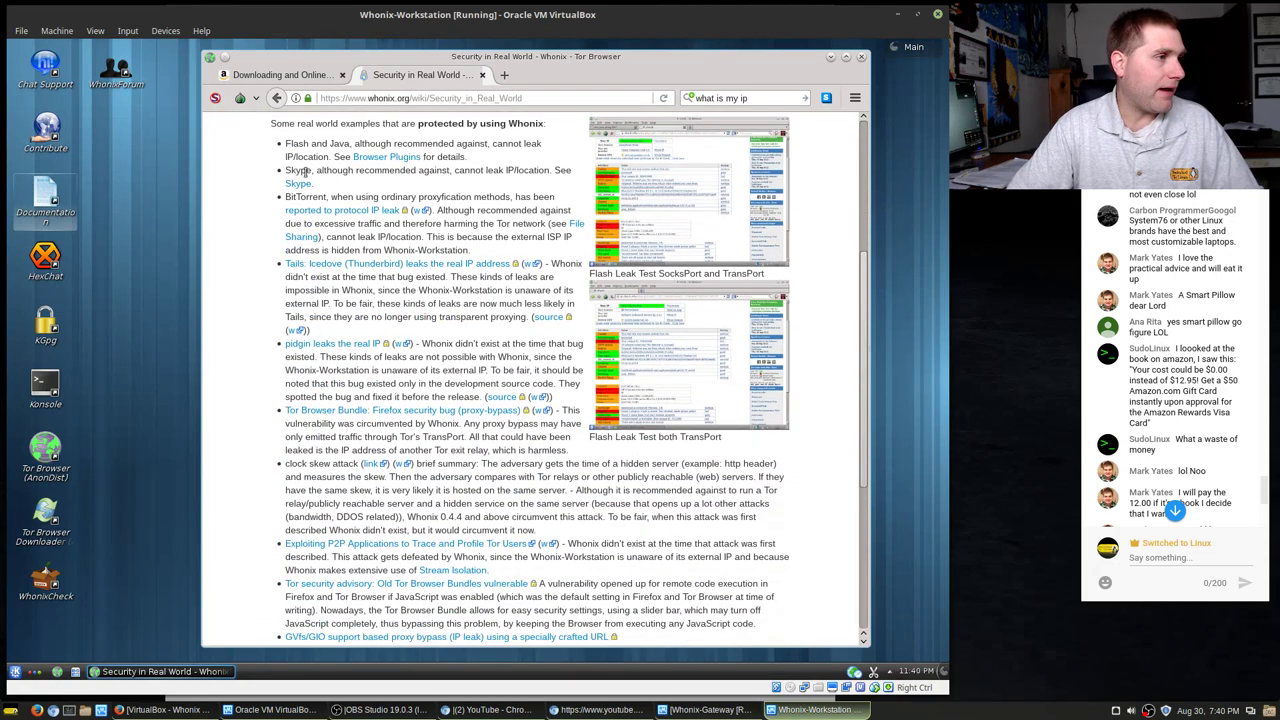
pyautogui.scroll(-3, 480, 432)
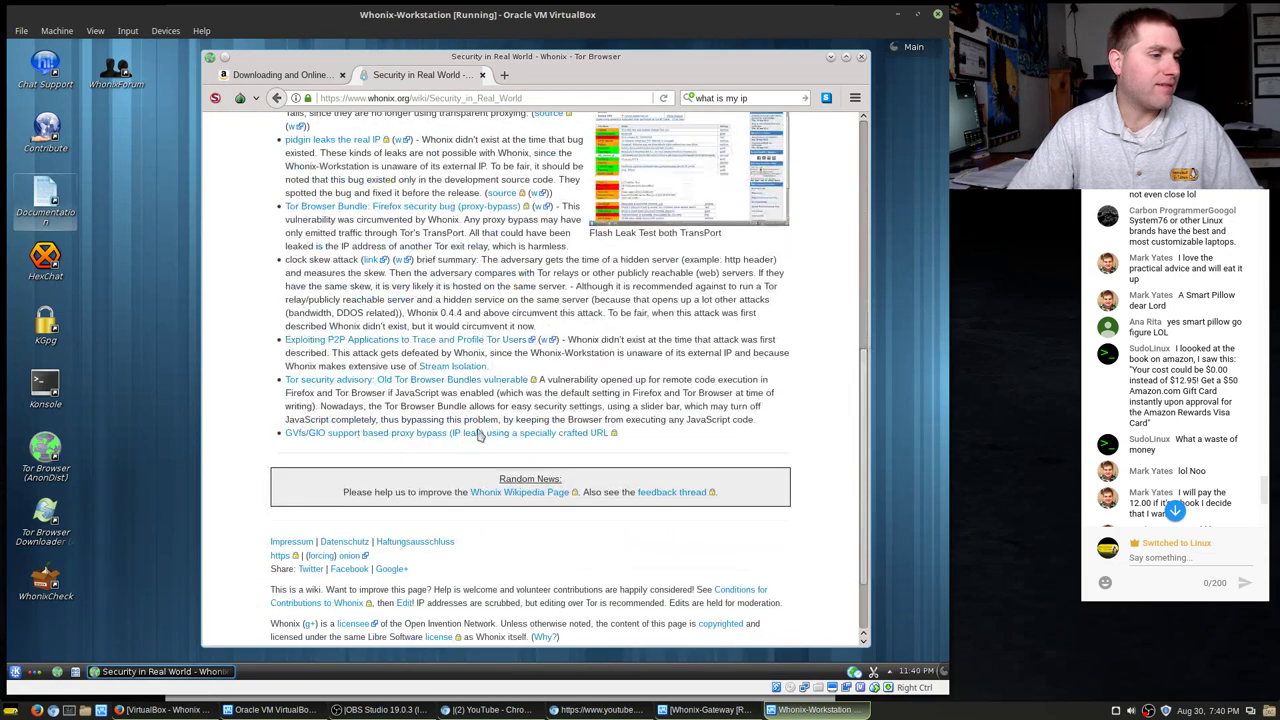
pyautogui.scroll(-2, 475, 440)
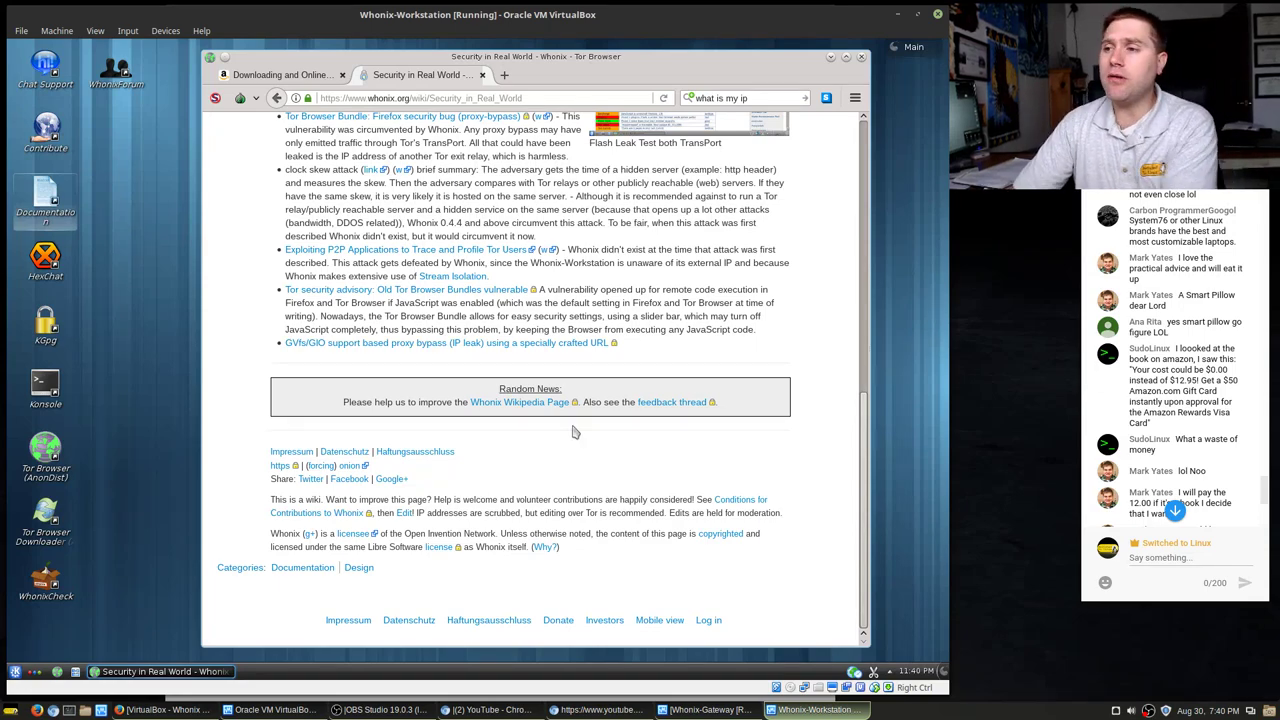
pyautogui.scroll(15, 450, 394)
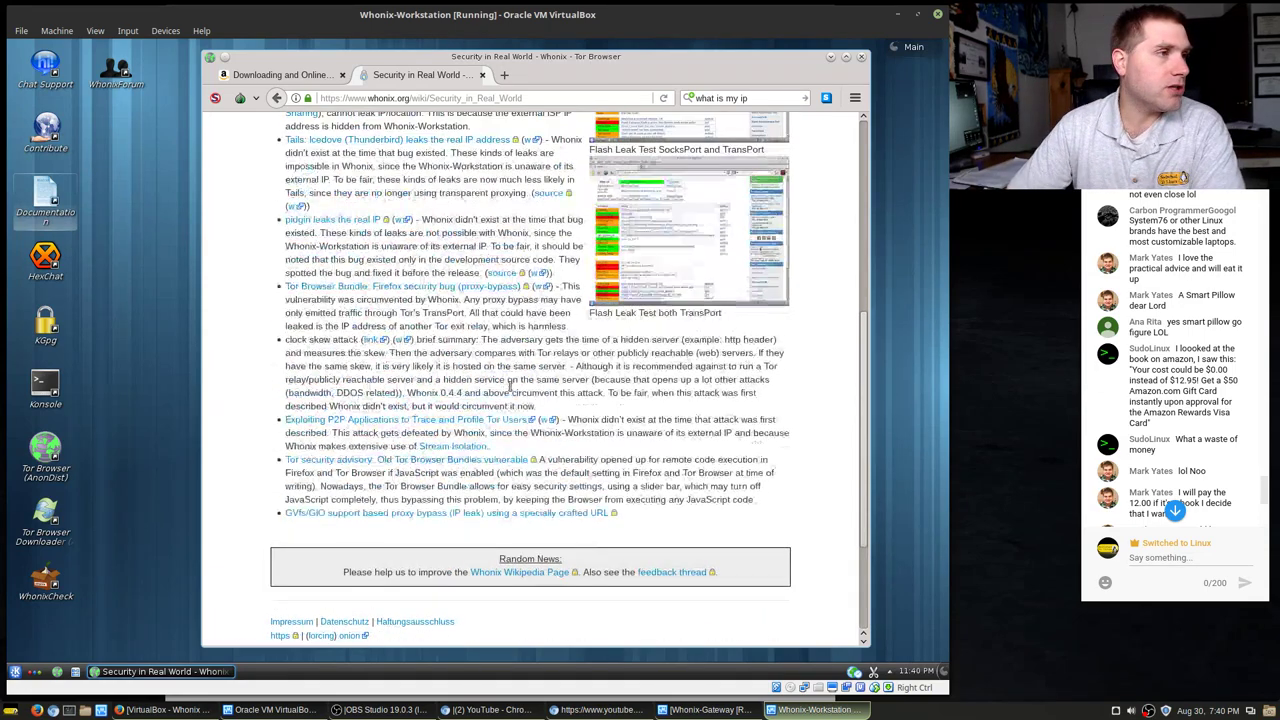
pyautogui.click(481, 75)
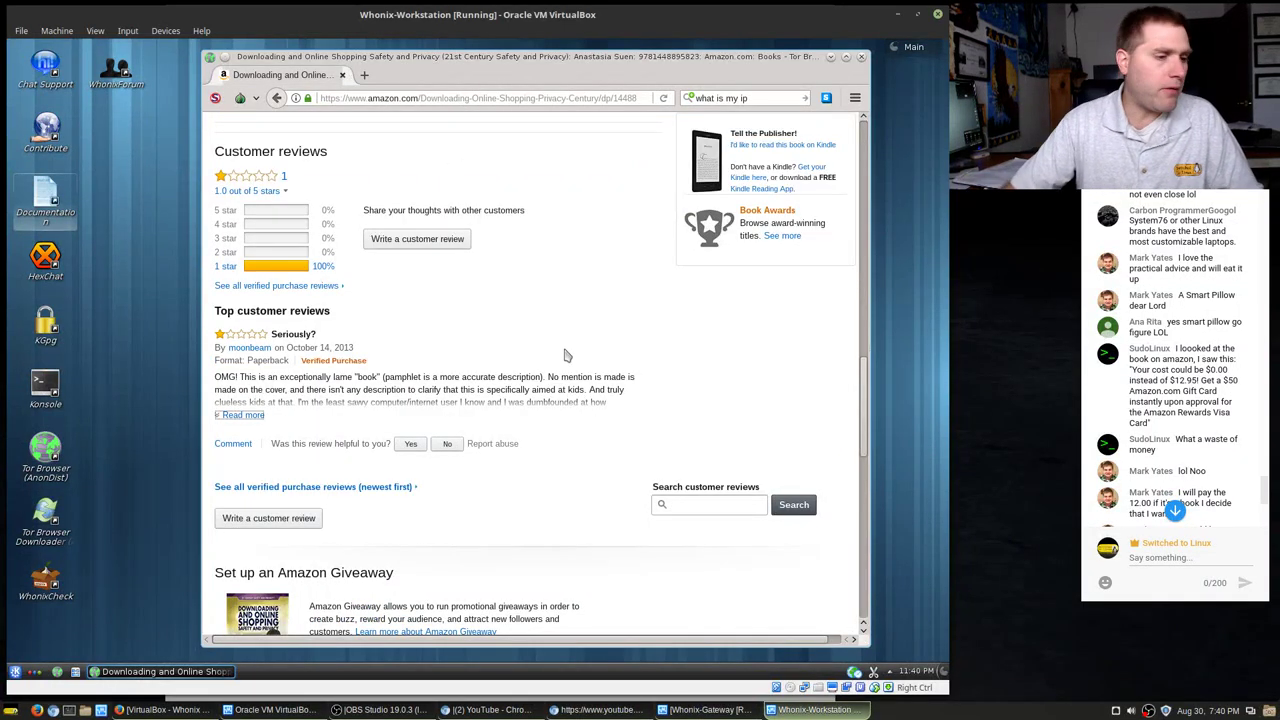
# - Show the Whonix-Gateway desktop briefly, minimize it, and close Tor Browser in Whonix-Workstation
pyautogui.click(705, 709)
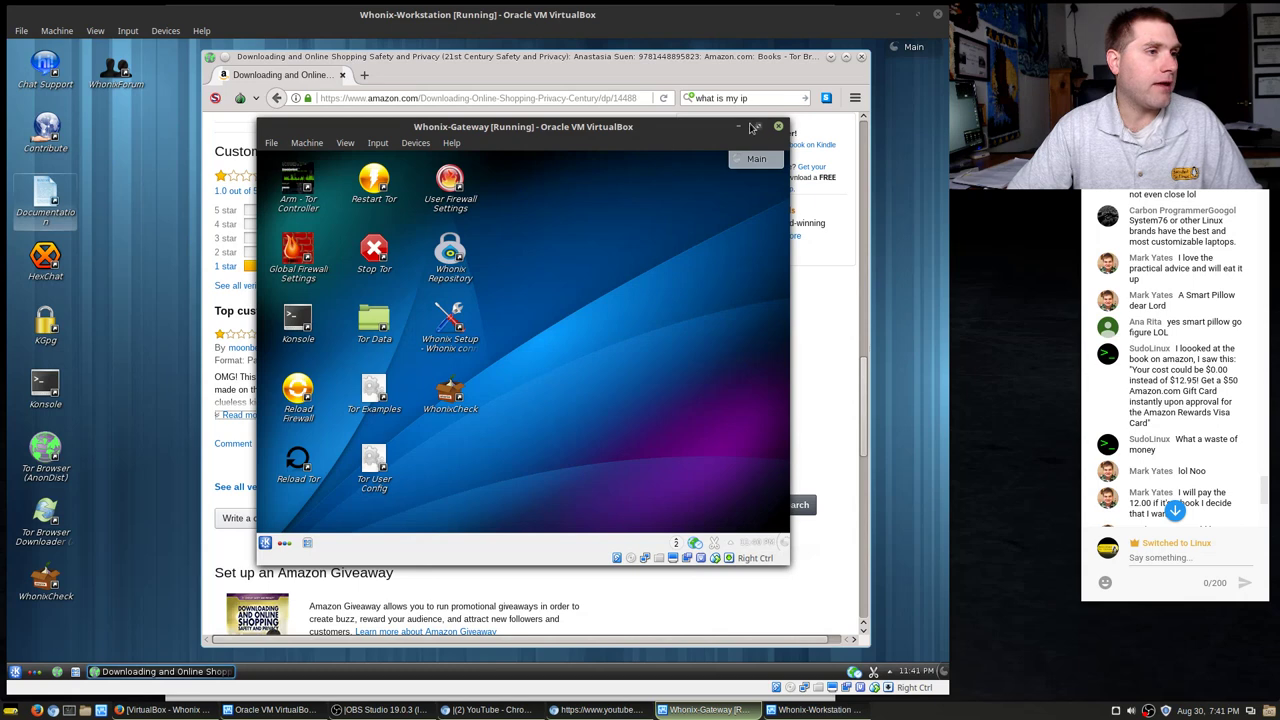
pyautogui.click(739, 127)
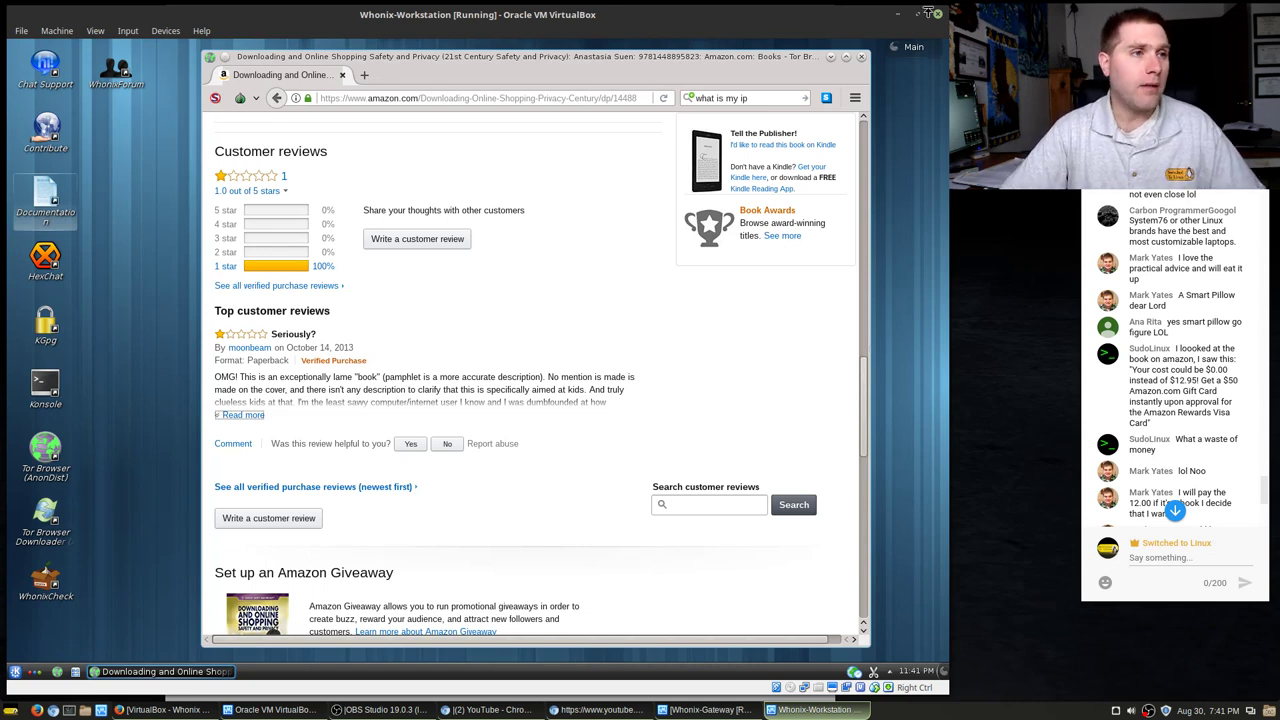
pyautogui.click(862, 57)
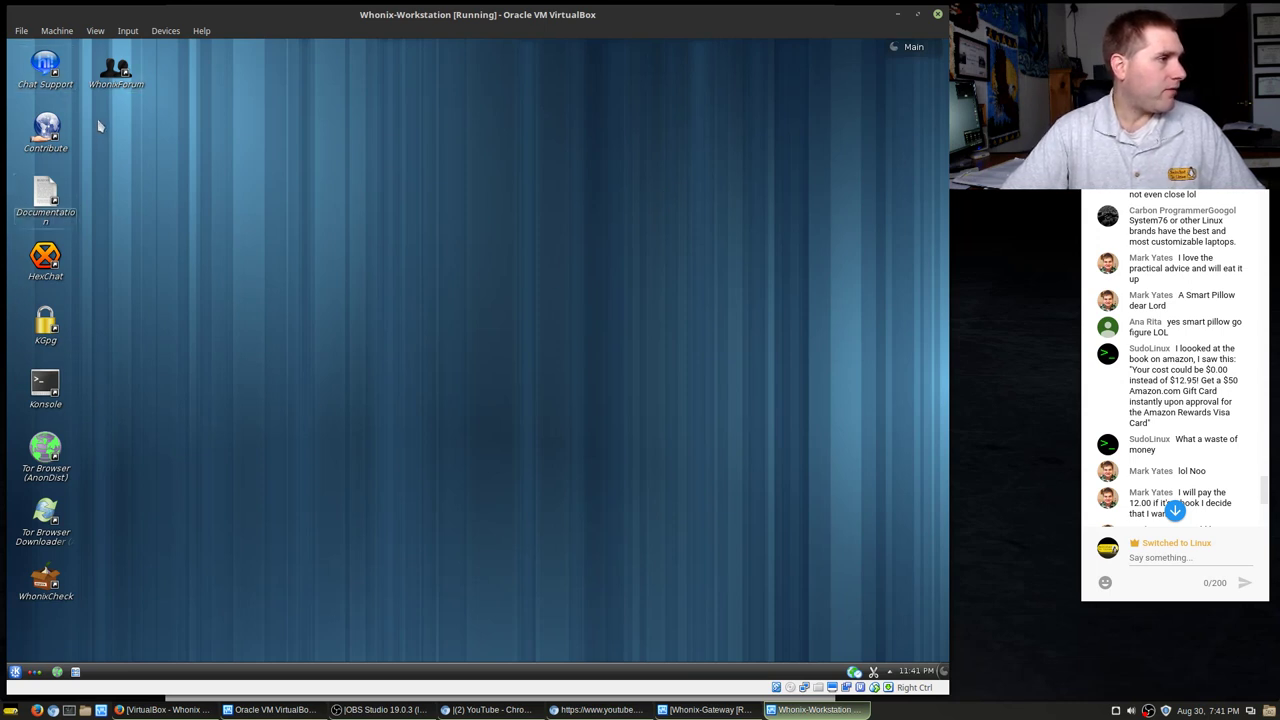
# - Run WhonixCheck on the workstation and dismiss its report, following the live chat messages in the meantime
pyautogui.click(44, 580)
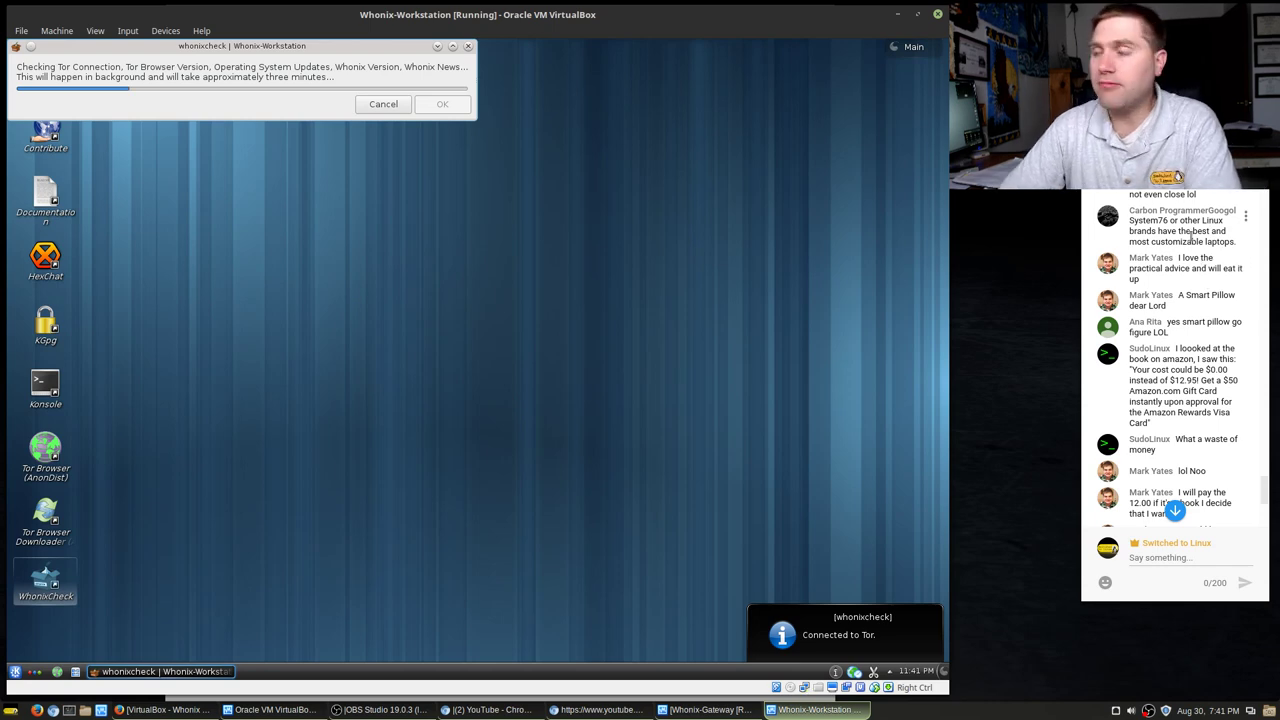
pyautogui.scroll(1, 1175, 400)
pyautogui.moveTo(1189, 242); pyautogui.dragTo(1211, 264)
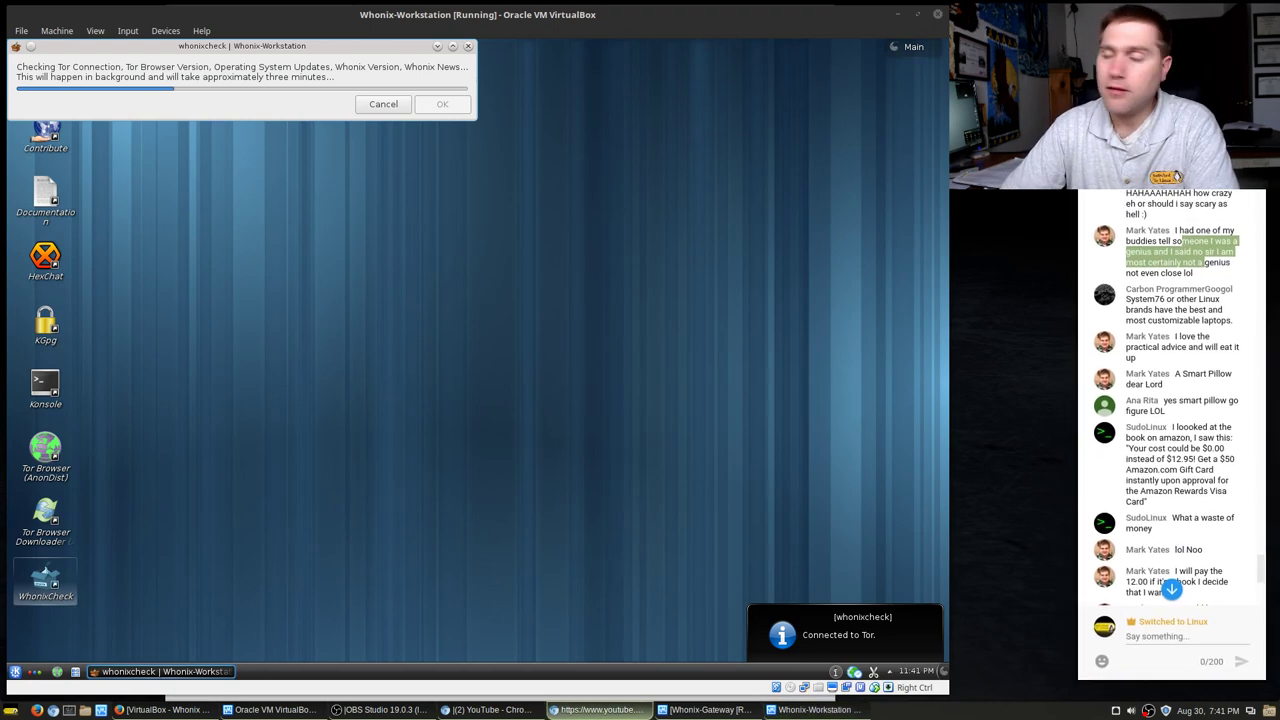
pyautogui.scroll(1, 1175, 400)
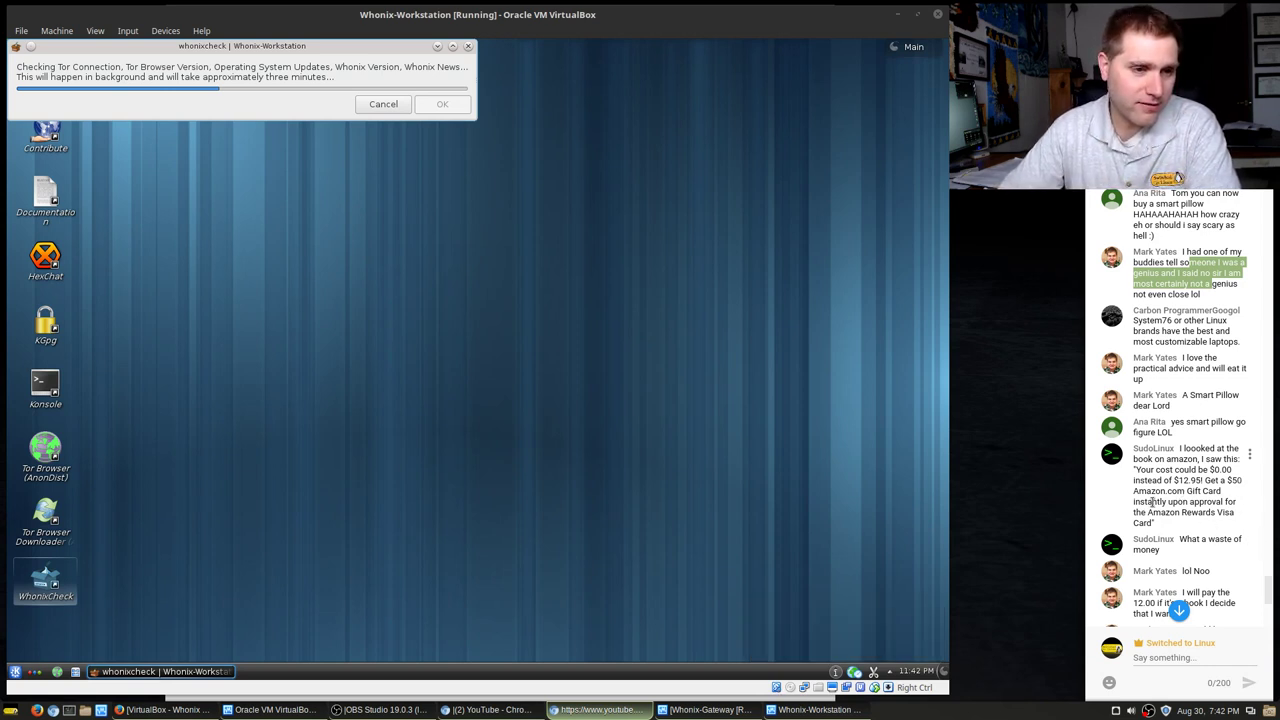
pyautogui.moveTo(1148, 482); pyautogui.dragTo(1196, 512)
pyautogui.scroll(-1, 1218, 488)
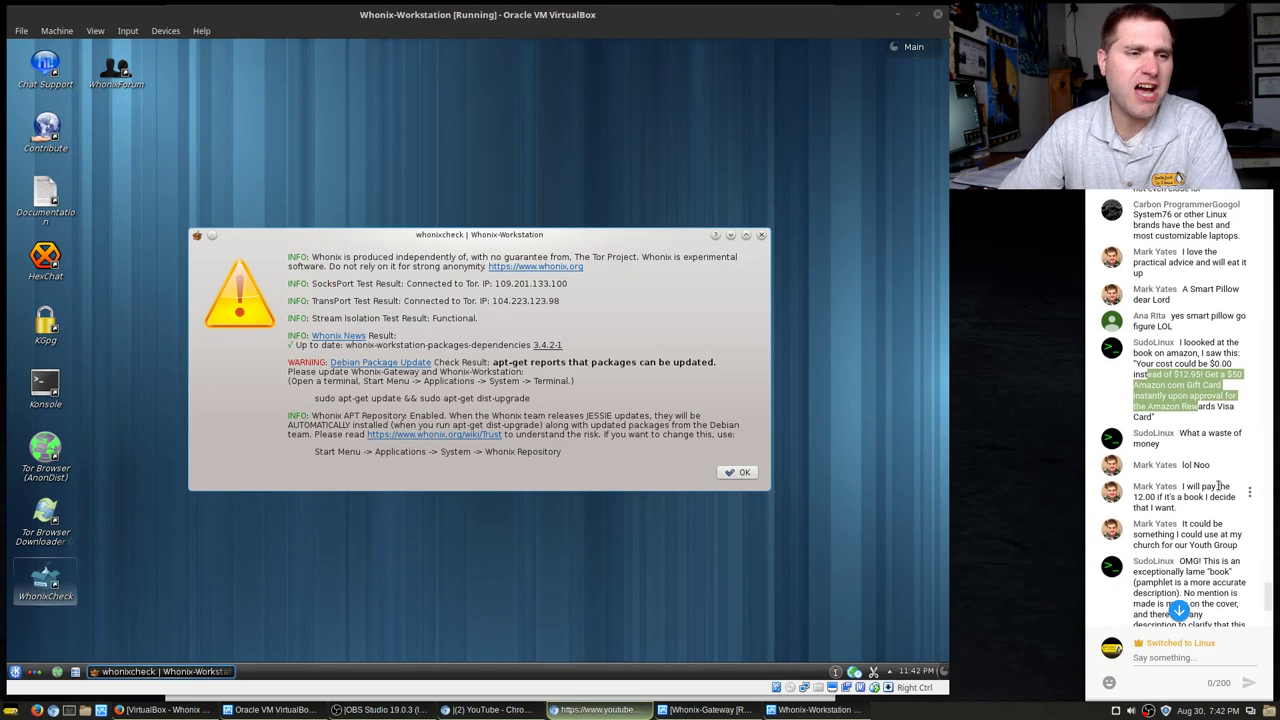
pyautogui.scroll(-1, 1203, 490)
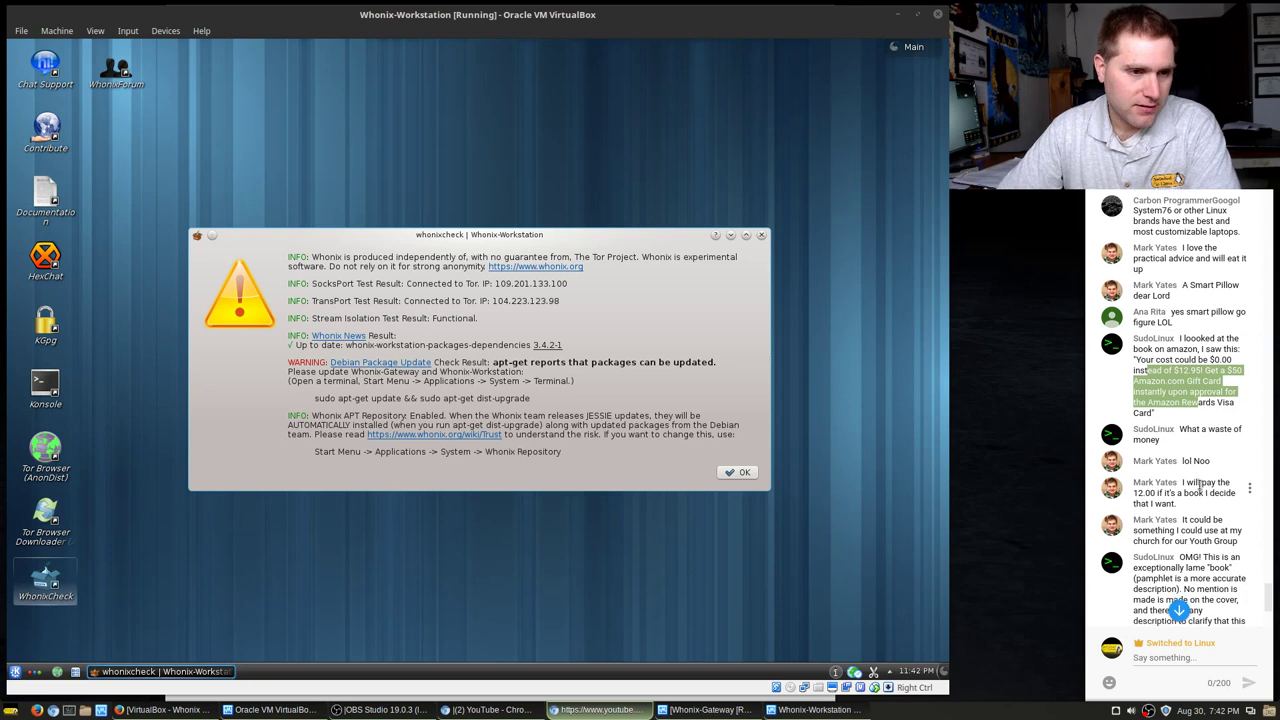
pyautogui.scroll(-1, 1216, 482)
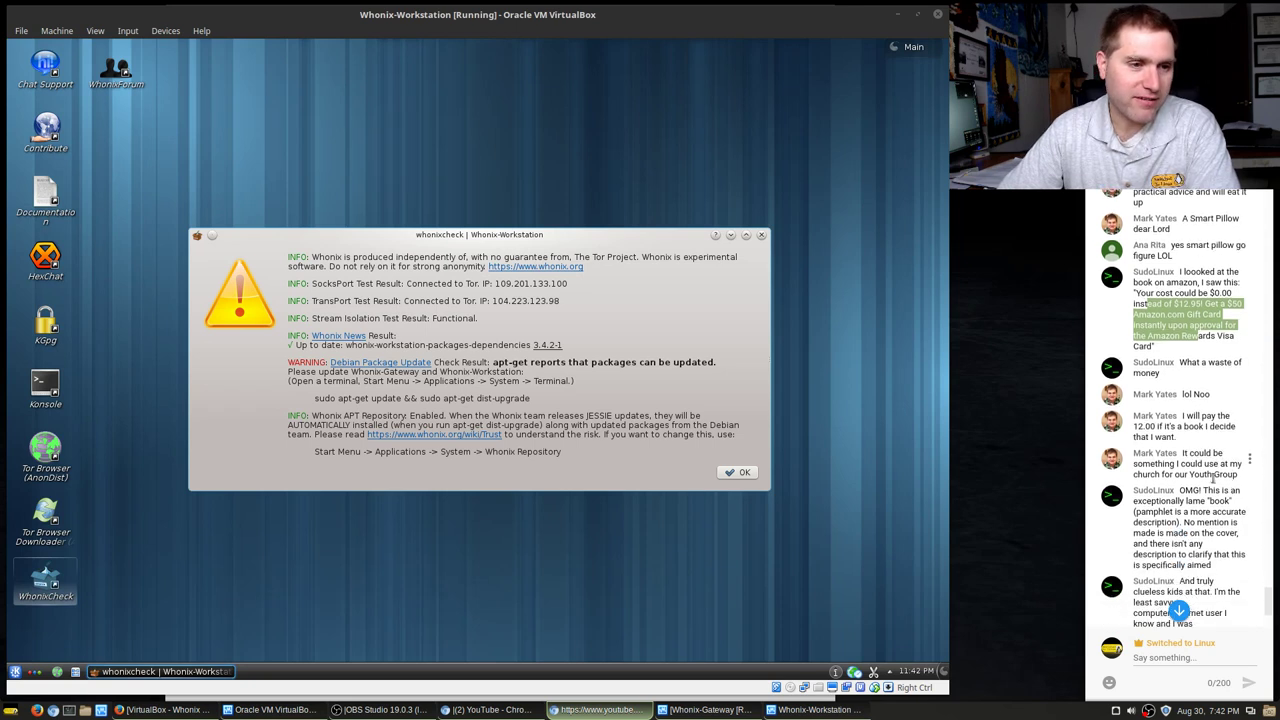
pyautogui.scroll(-1, 1210, 479)
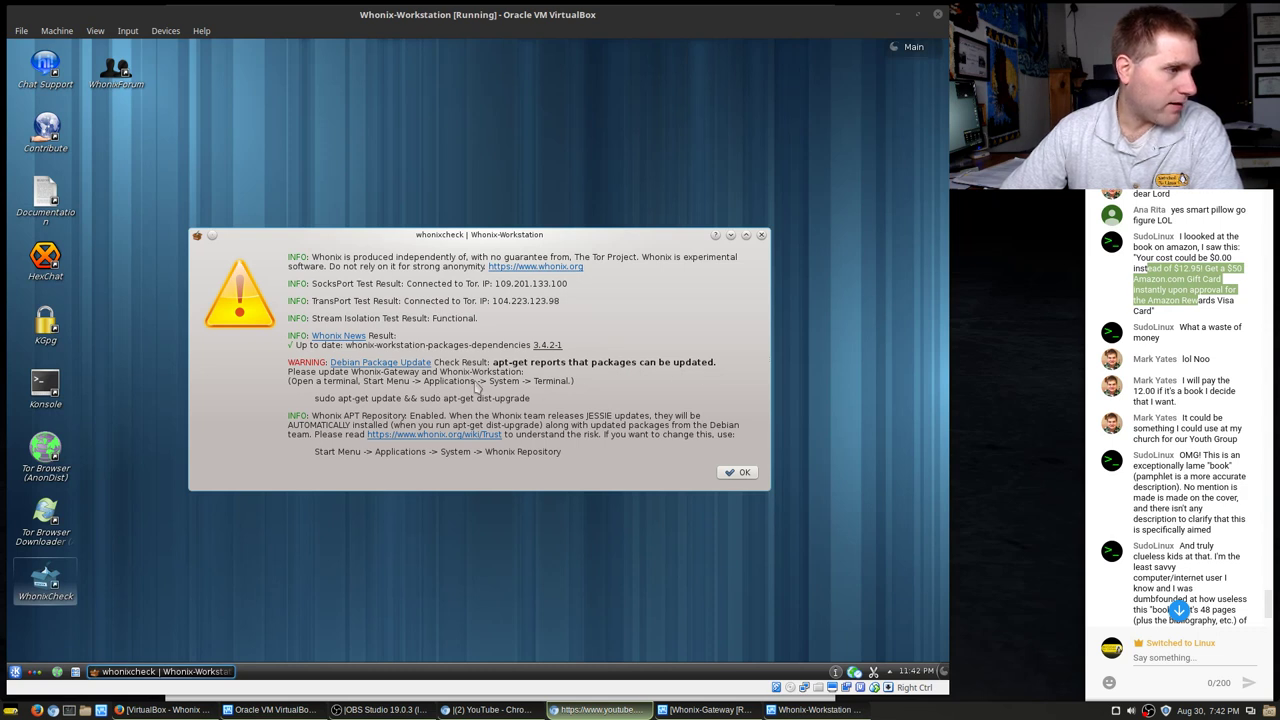
pyautogui.click(741, 474)
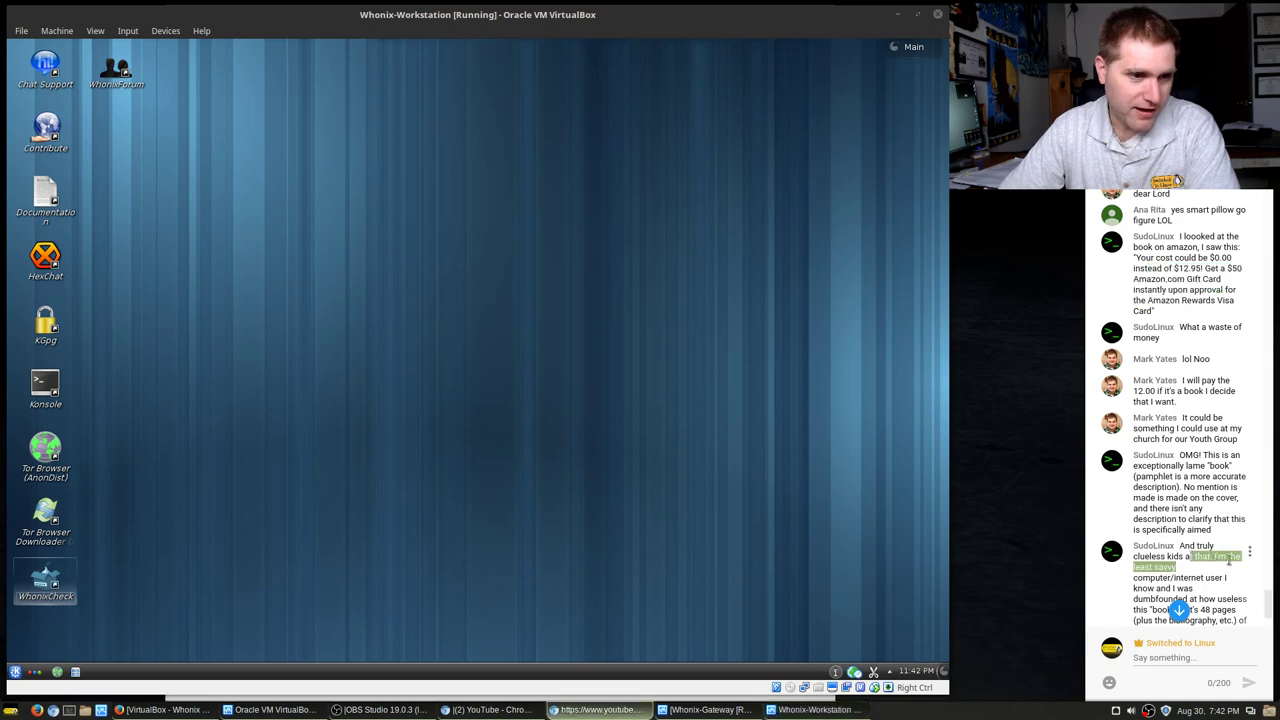
# - Read the live chat from the Amazon review onward, marking the messages about teaching a youth class on internet responsibility
pyautogui.scroll(-5, 1192, 556)
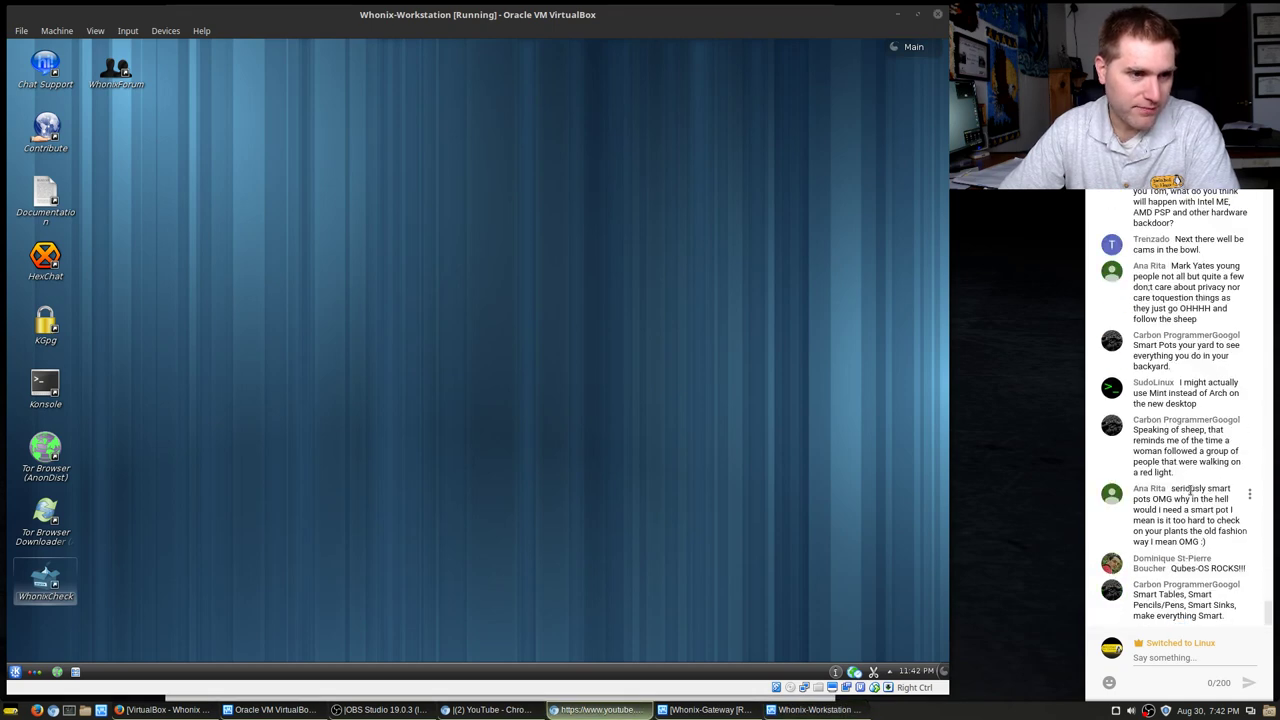
pyautogui.scroll(10, 1187, 521)
pyautogui.scroll(4, 1214, 444)
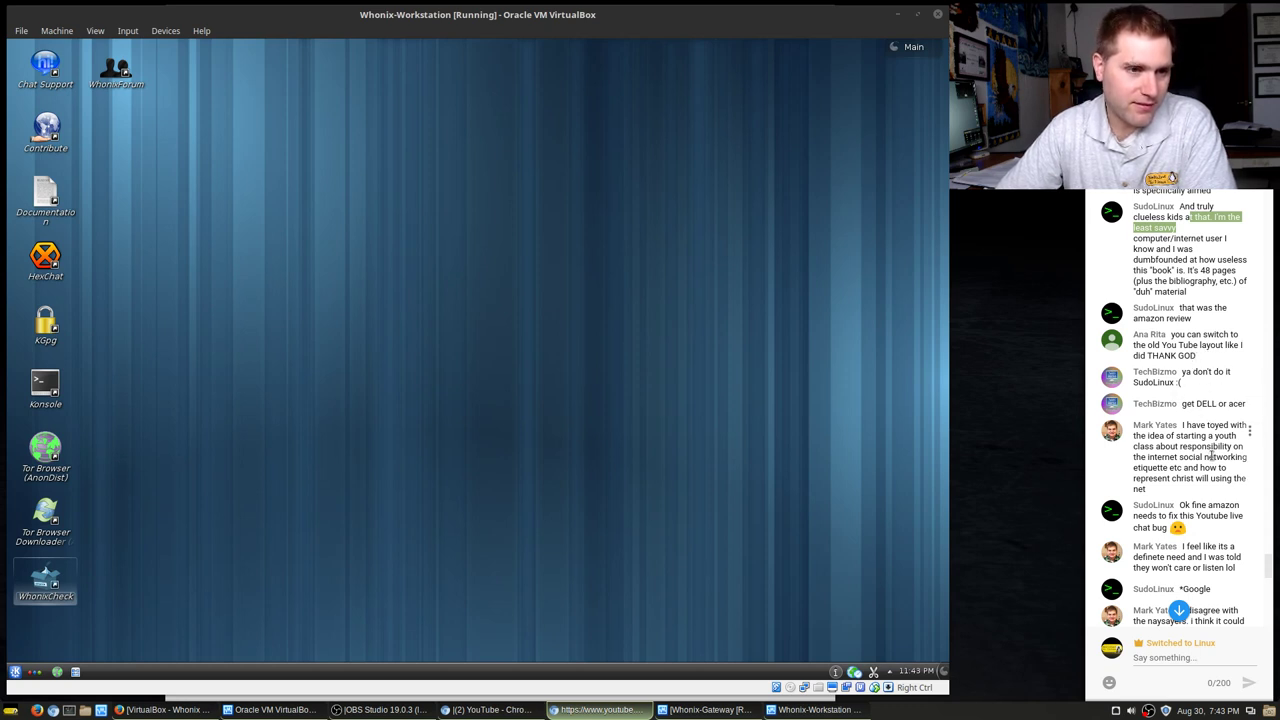
pyautogui.moveTo(1150, 451); pyautogui.dragTo(1197, 468)
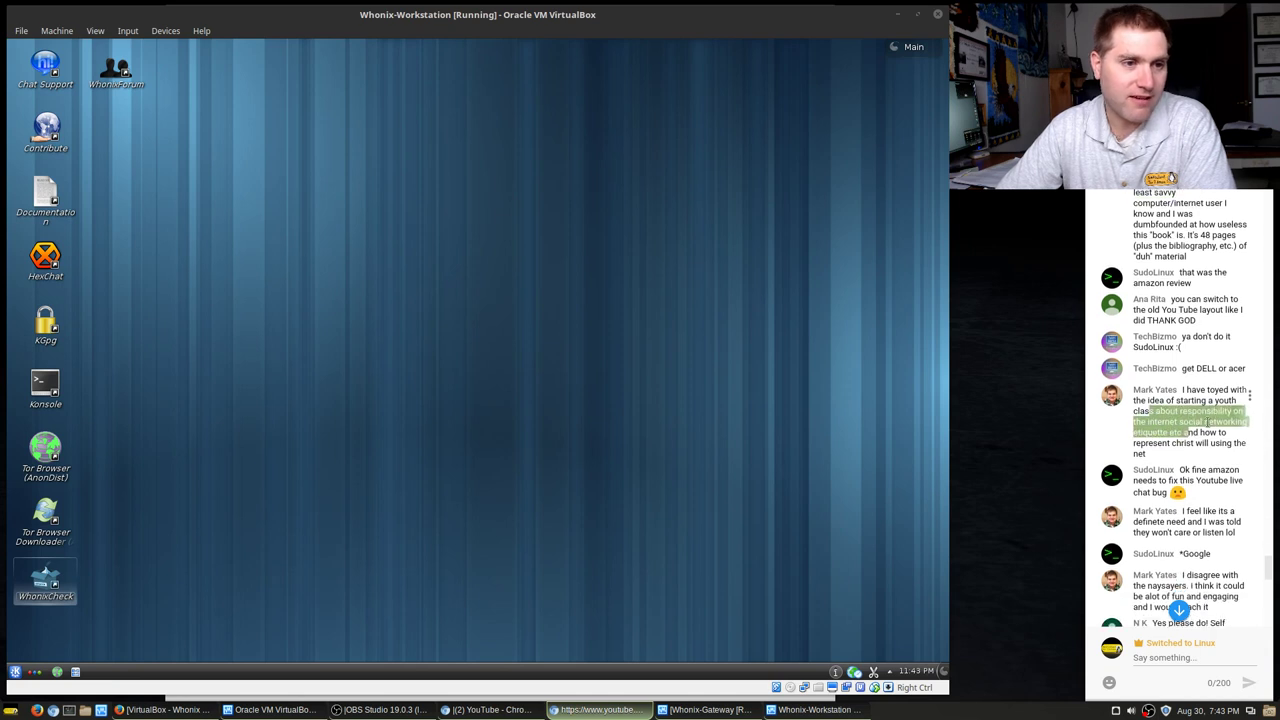
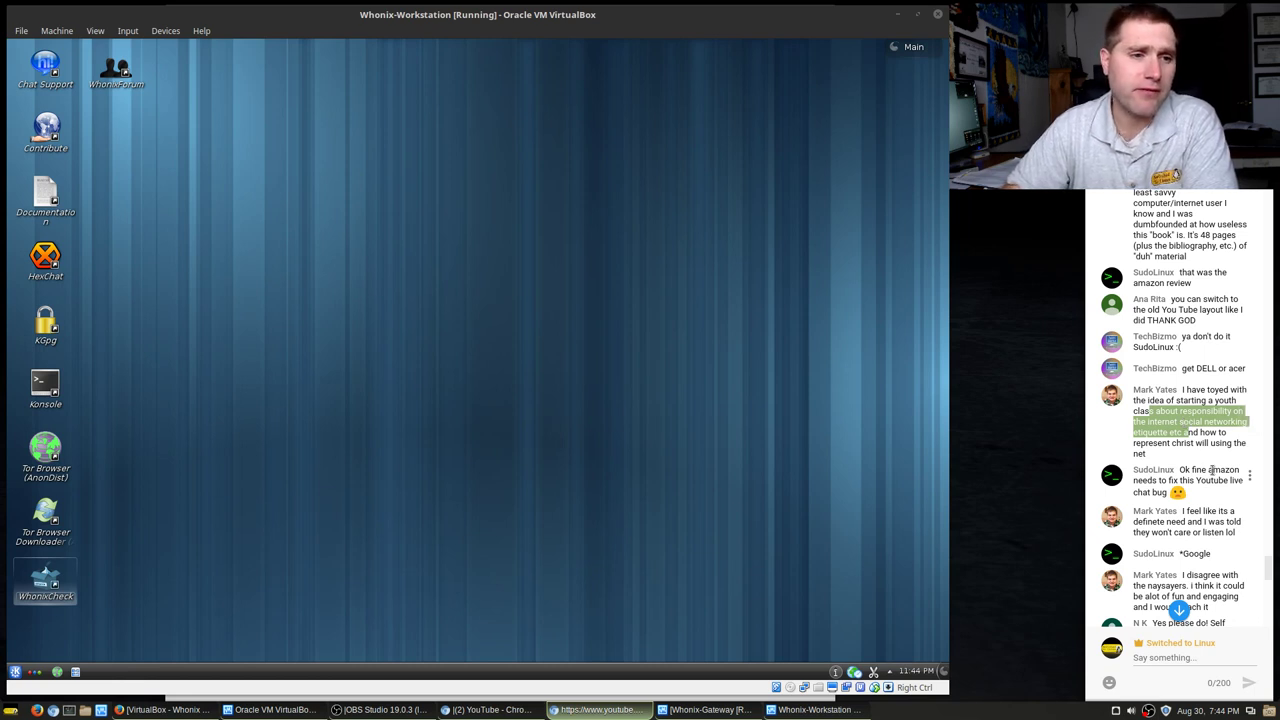
pyautogui.click(1165, 410)
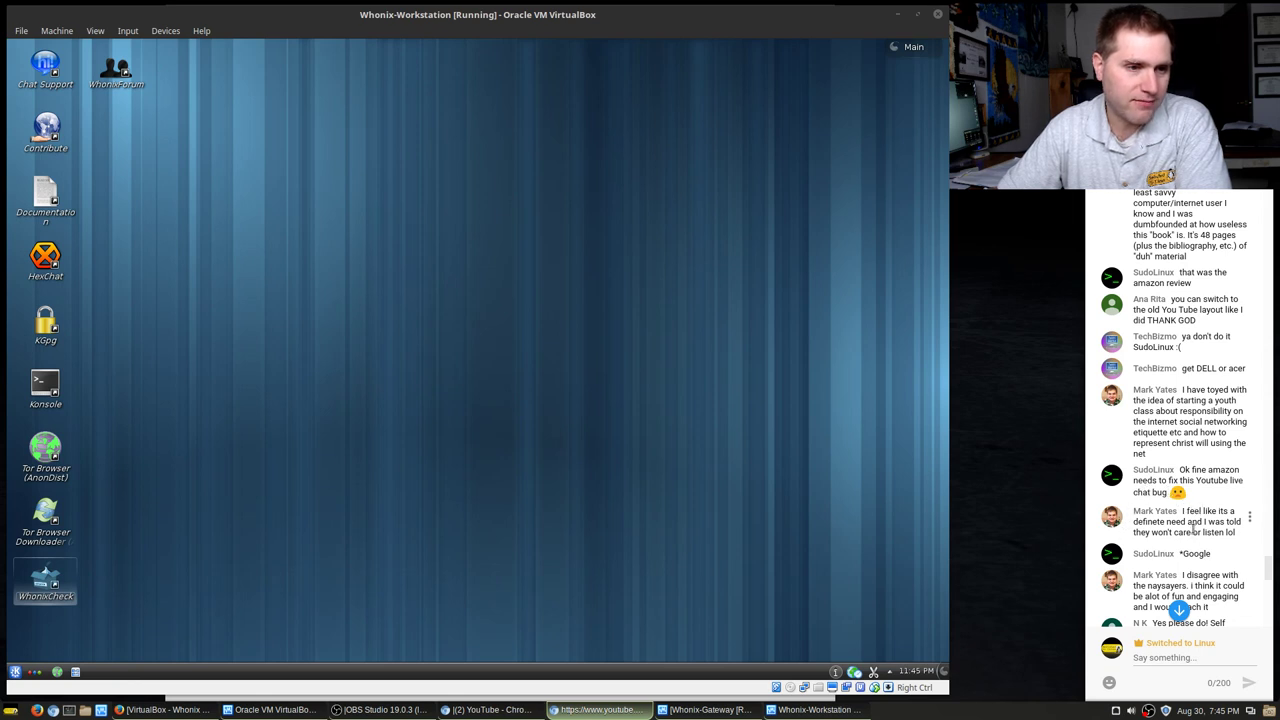
pyautogui.moveTo(1193, 530); pyautogui.dragTo(1209, 532)
pyautogui.scroll(-1, 1209, 532)
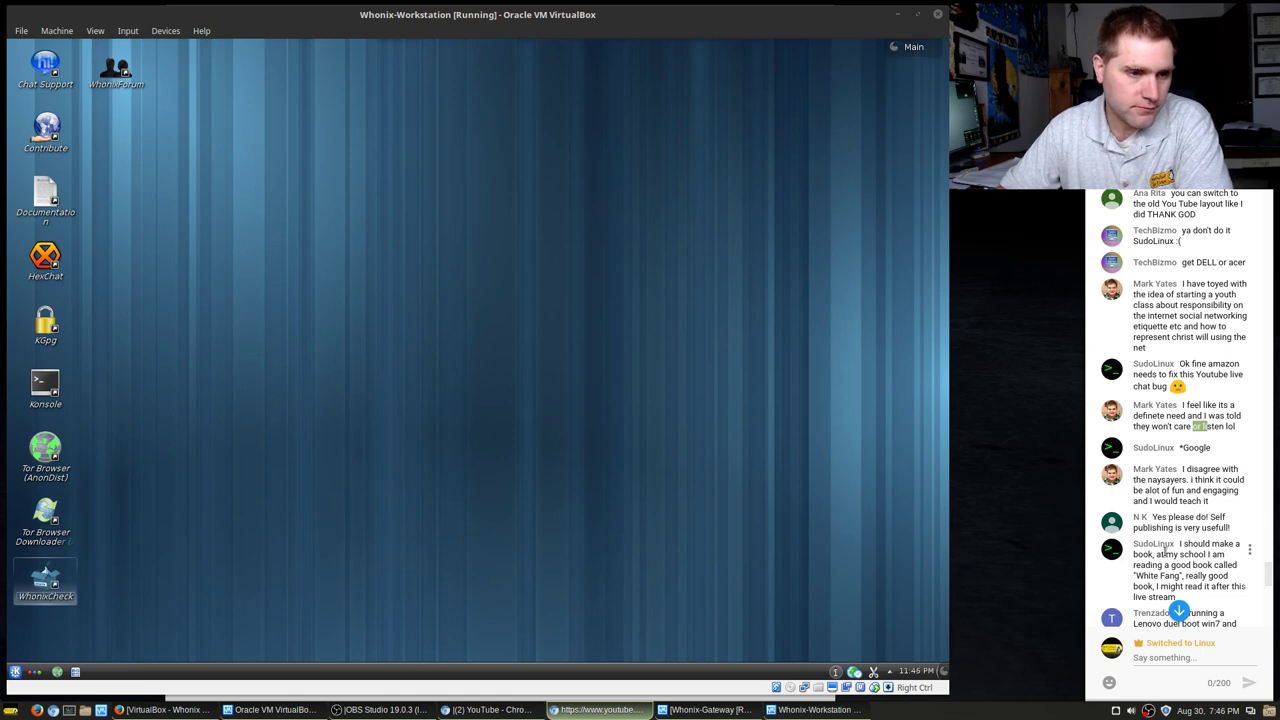
# - Read the live chat from the self-publishing message to the smart restrooms message, marking the self-publishing and "White Fang" passages
pyautogui.moveTo(1170, 517); pyautogui.dragTo(1203, 530)
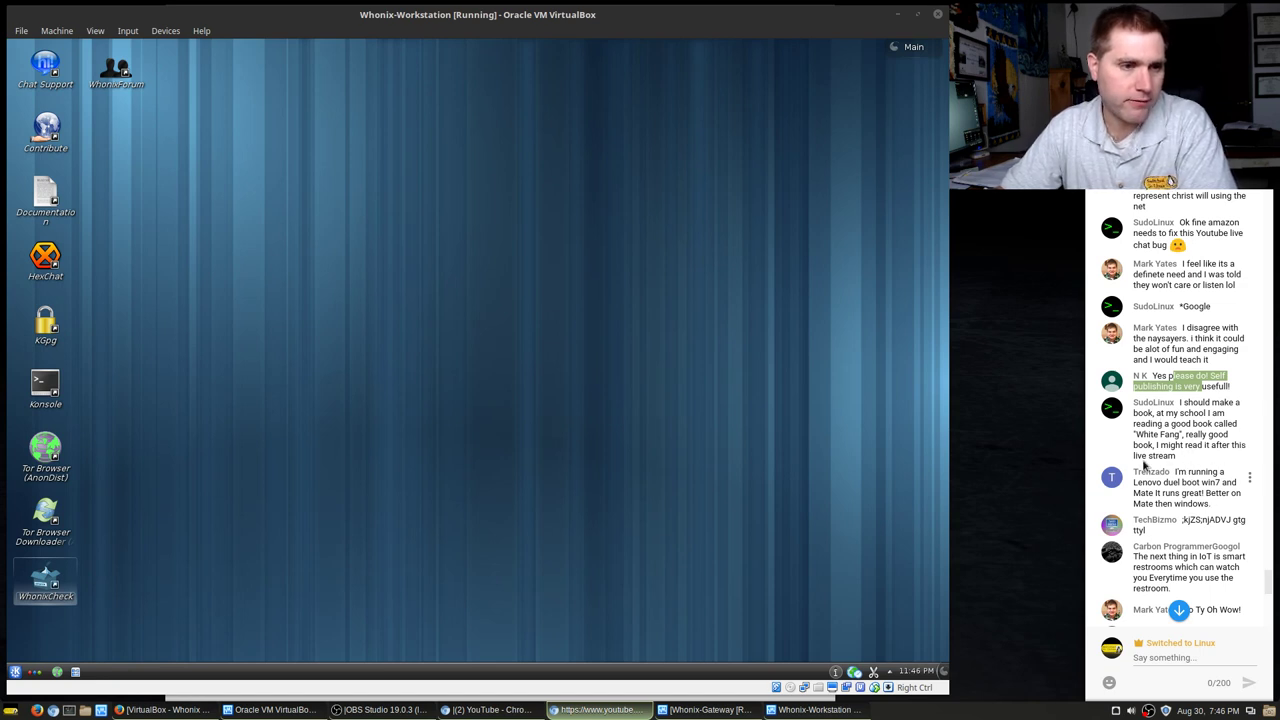
pyautogui.moveTo(1145, 446); pyautogui.dragTo(1157, 456)
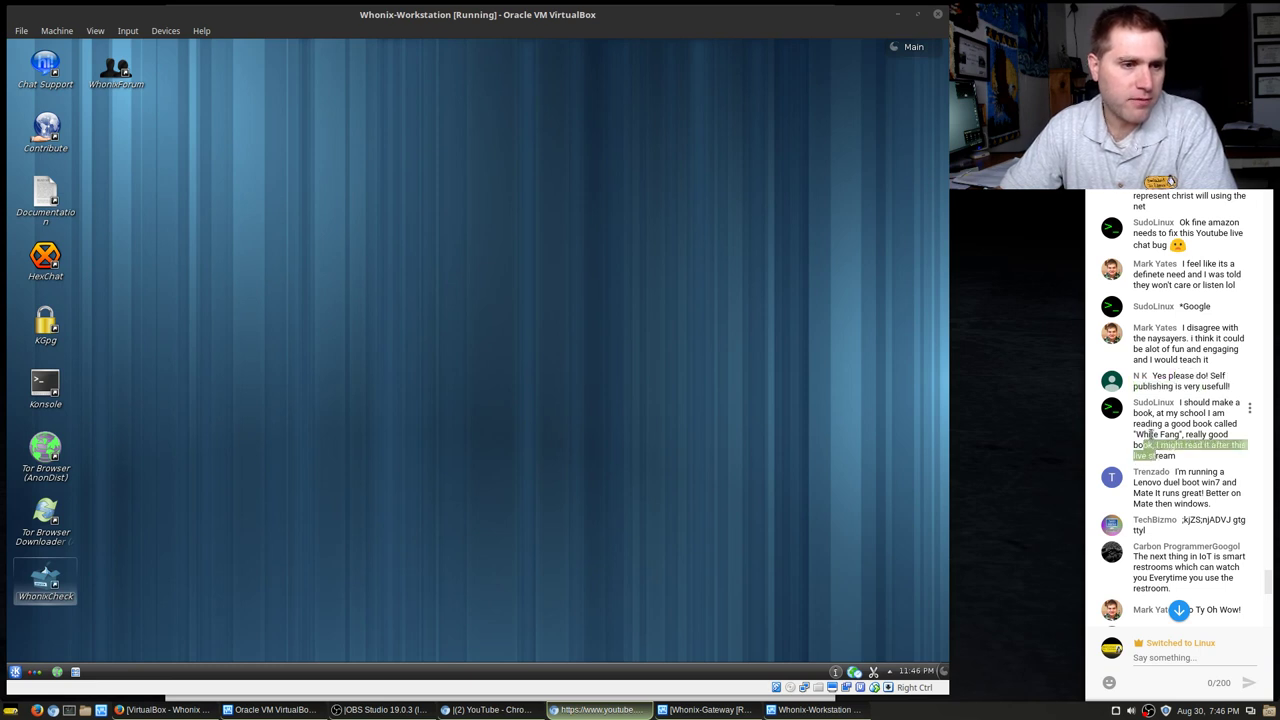
pyautogui.scroll(-2, 1173, 425)
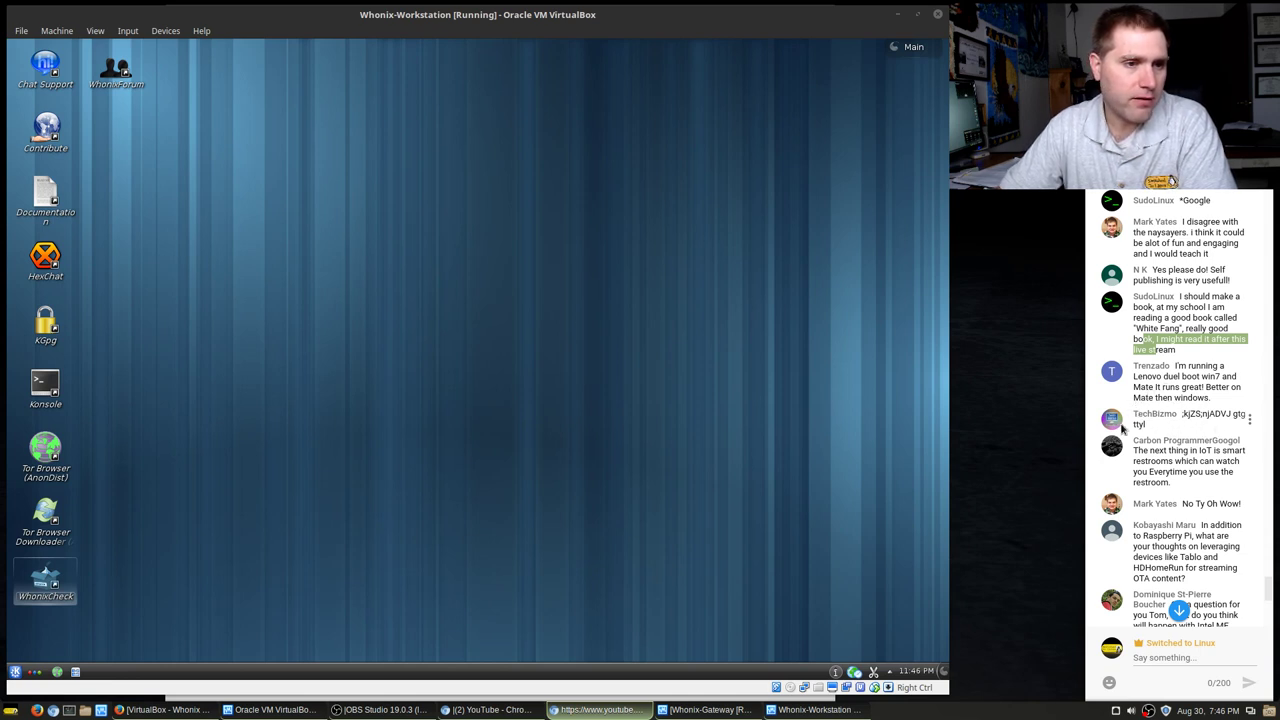
pyautogui.scroll(-1, 1182, 460)
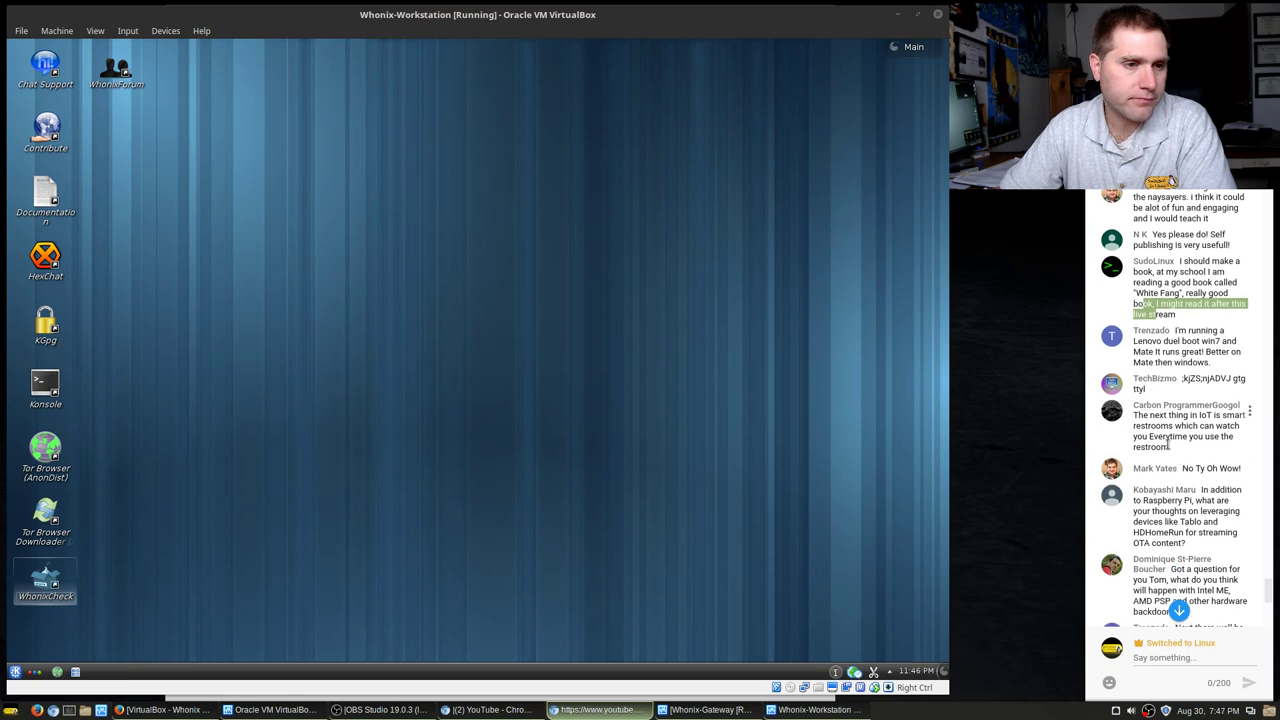
pyautogui.scroll(-1, 1162, 403)
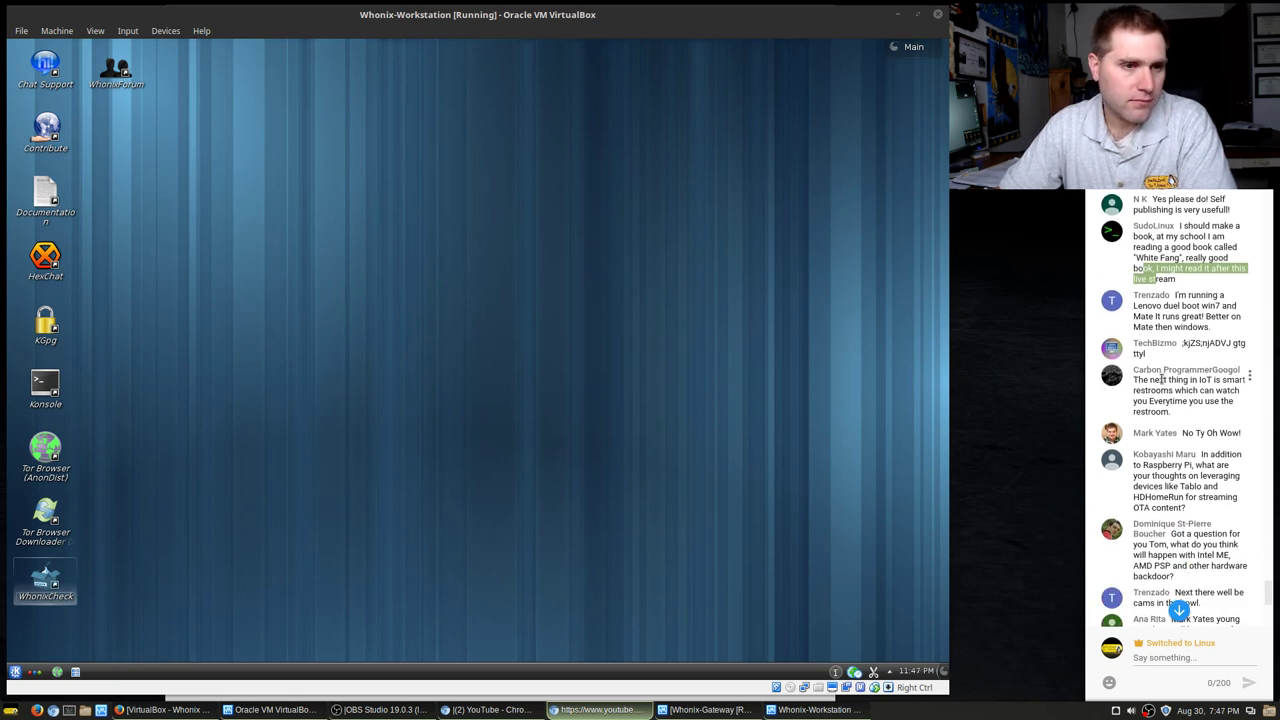
pyautogui.scroll(-1, 1162, 385)
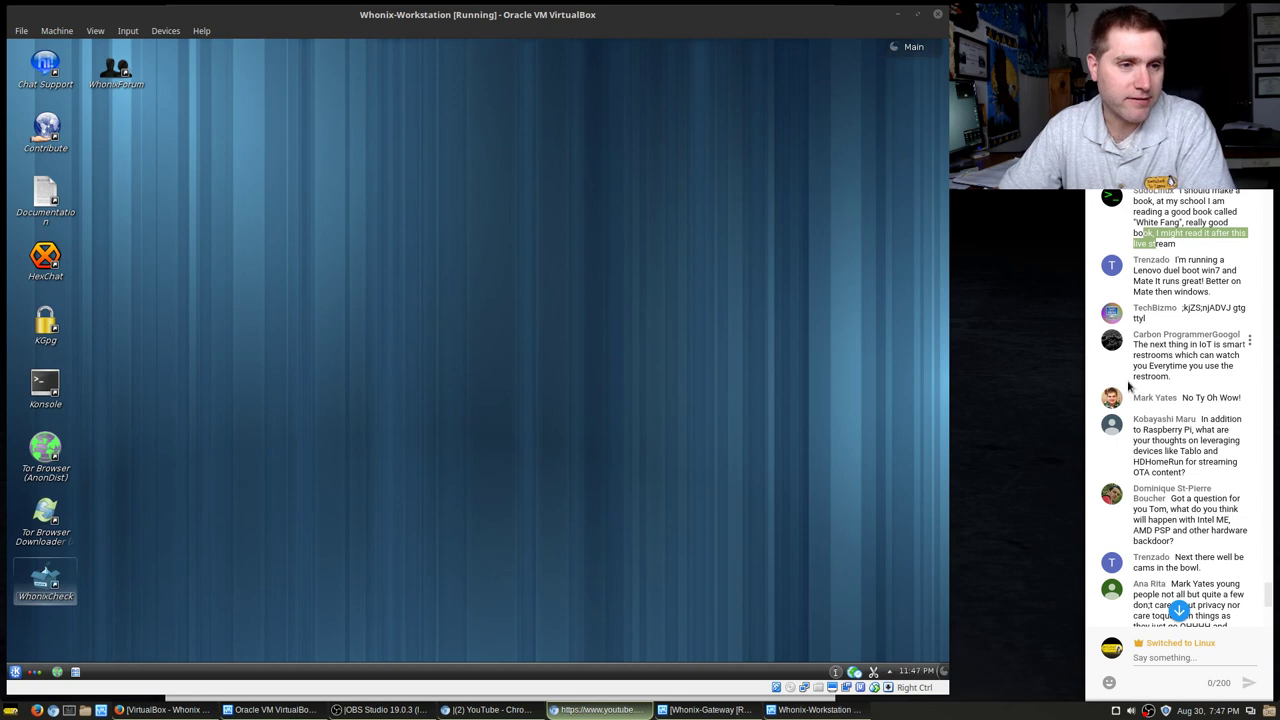
# - Mark the chat message about smart restrooms and the question about using Tablo and HDHomeRun for streaming OTA content
pyautogui.moveTo(1142, 355); pyautogui.dragTo(1199, 360)
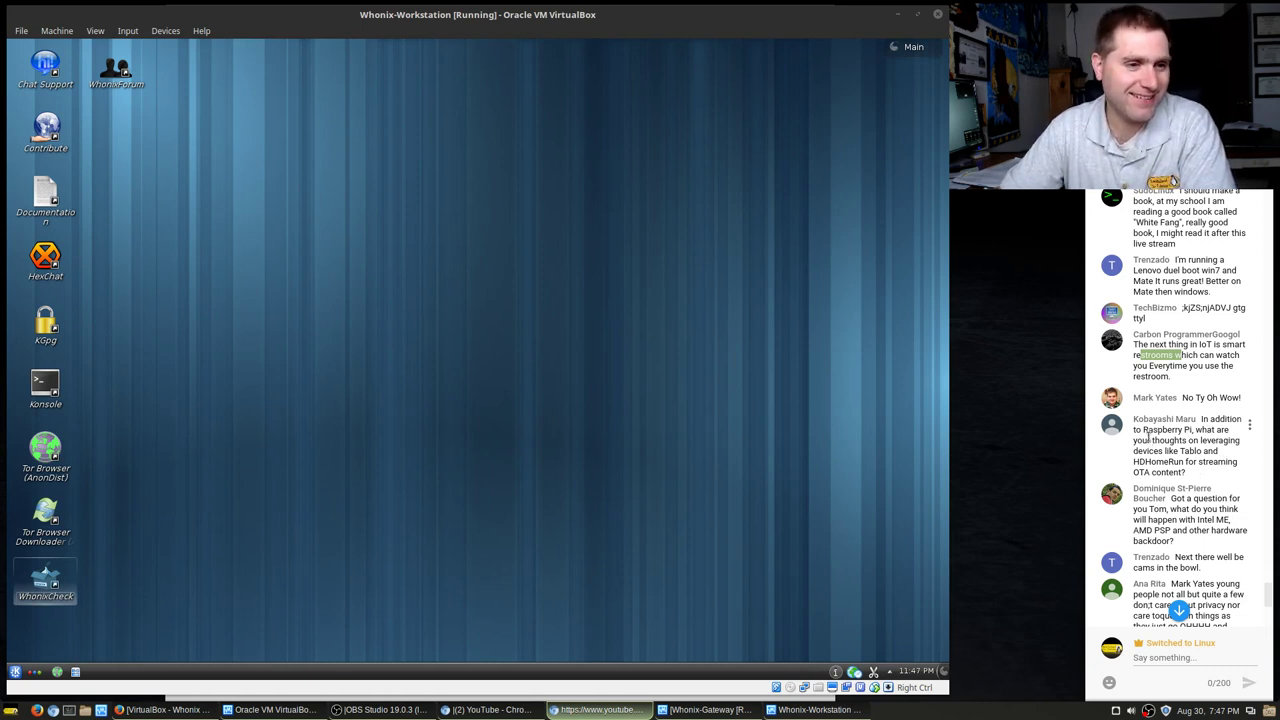
pyautogui.moveTo(1149, 440); pyautogui.dragTo(1165, 451)
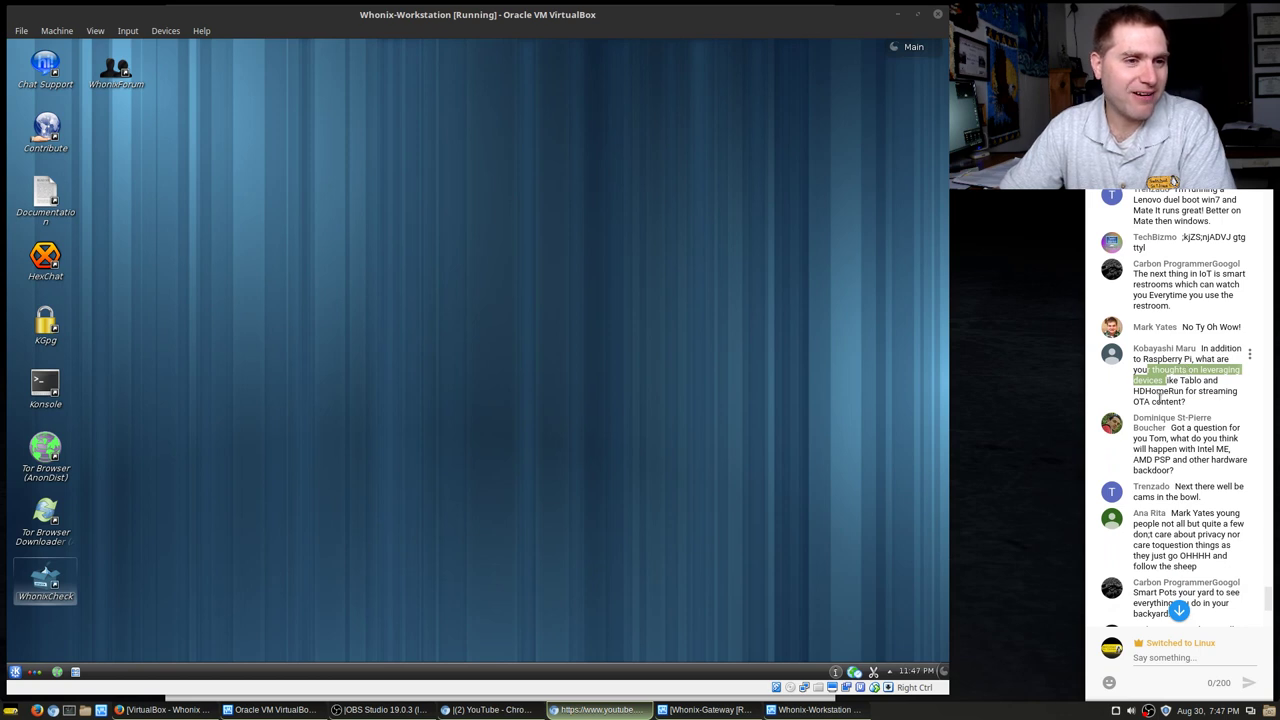
pyautogui.click(1153, 394)
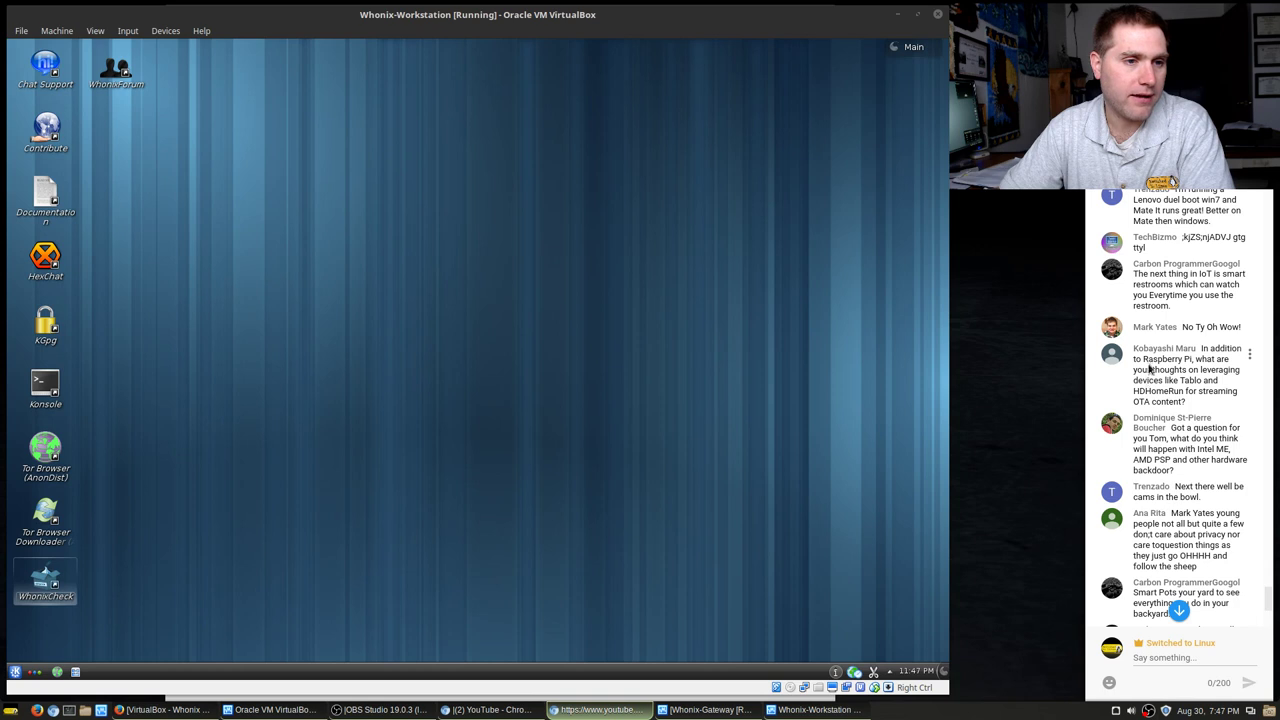
pyautogui.moveTo(1148, 380); pyautogui.dragTo(1133, 408)
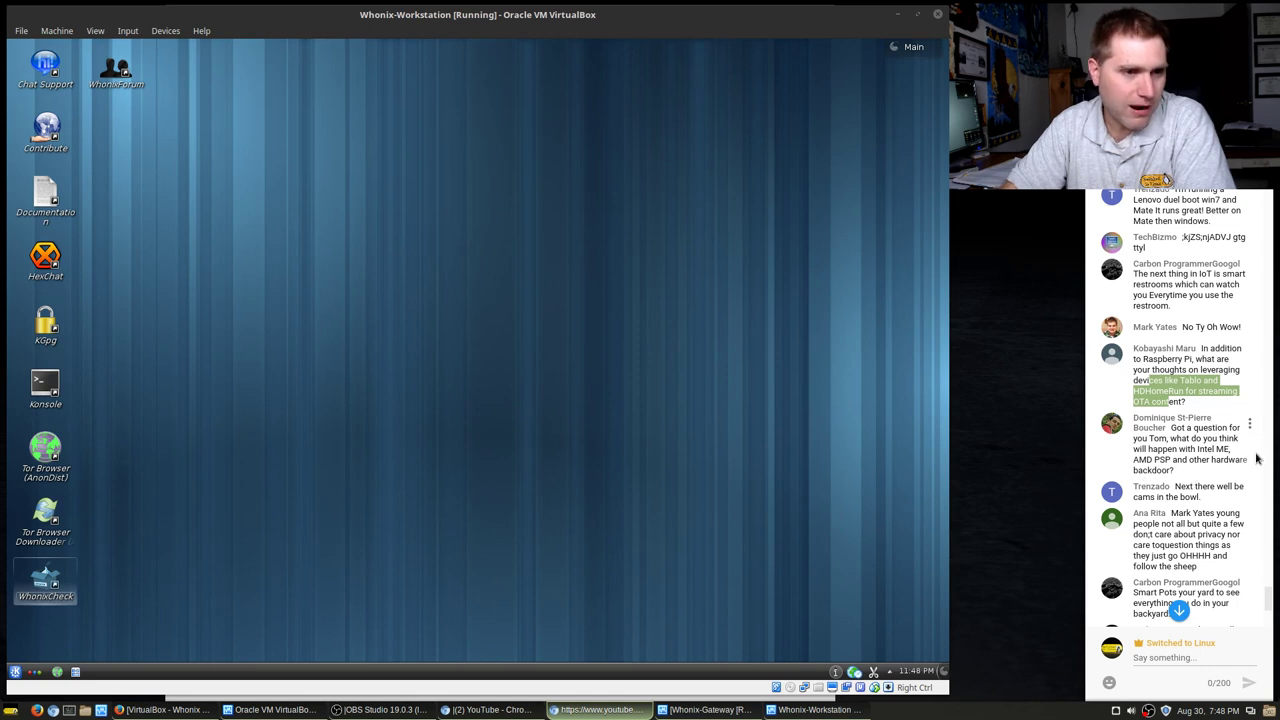
# - Shift the Whonix-Workstation window aside to reveal the host desktop icons, and read the chat messages about smart pots and other smart items
pyautogui.moveTo(829, 18); pyautogui.dragTo(929, 16)
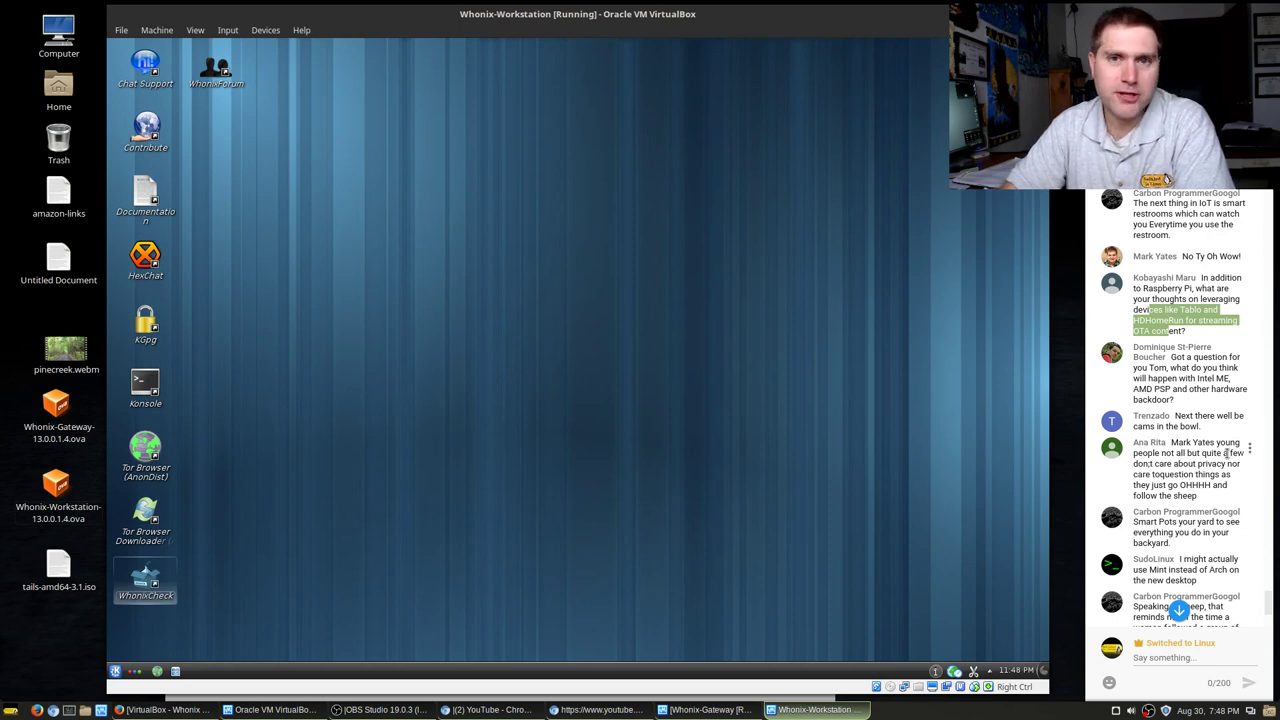
pyautogui.scroll(-1, 1201, 462)
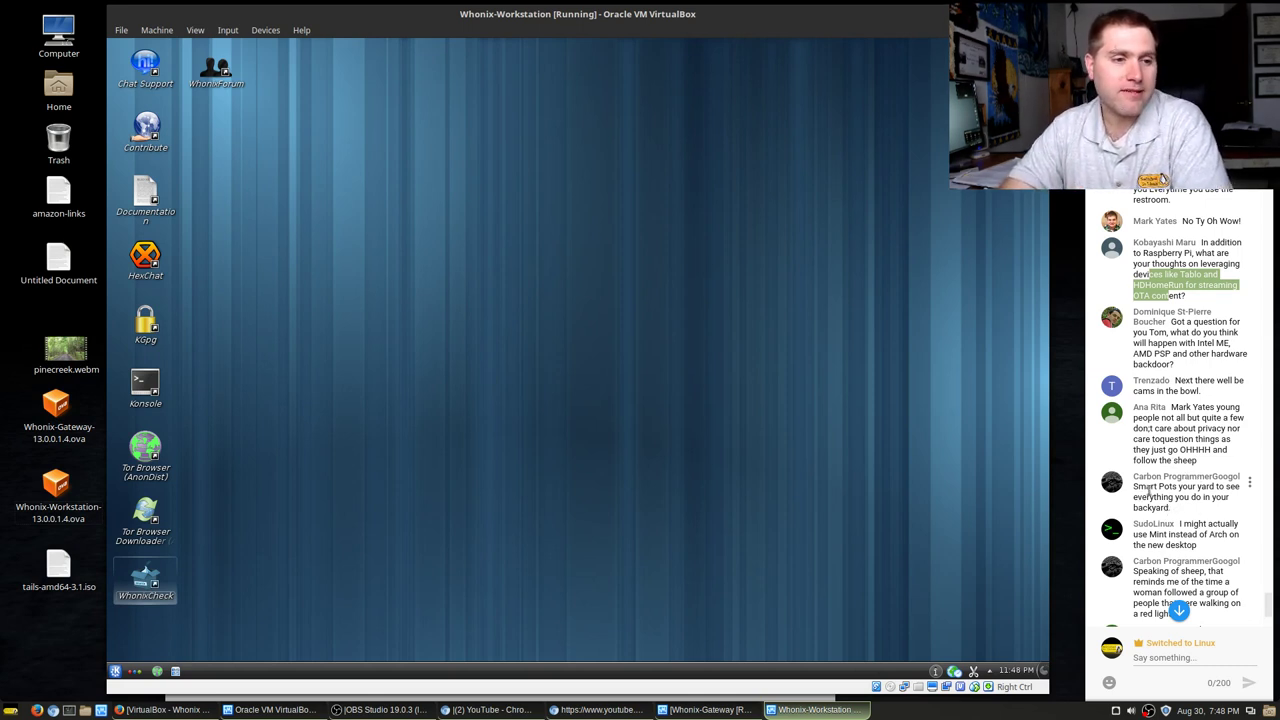
pyautogui.moveTo(1162, 486); pyautogui.dragTo(1207, 507)
pyautogui.scroll(-2, 1210, 505)
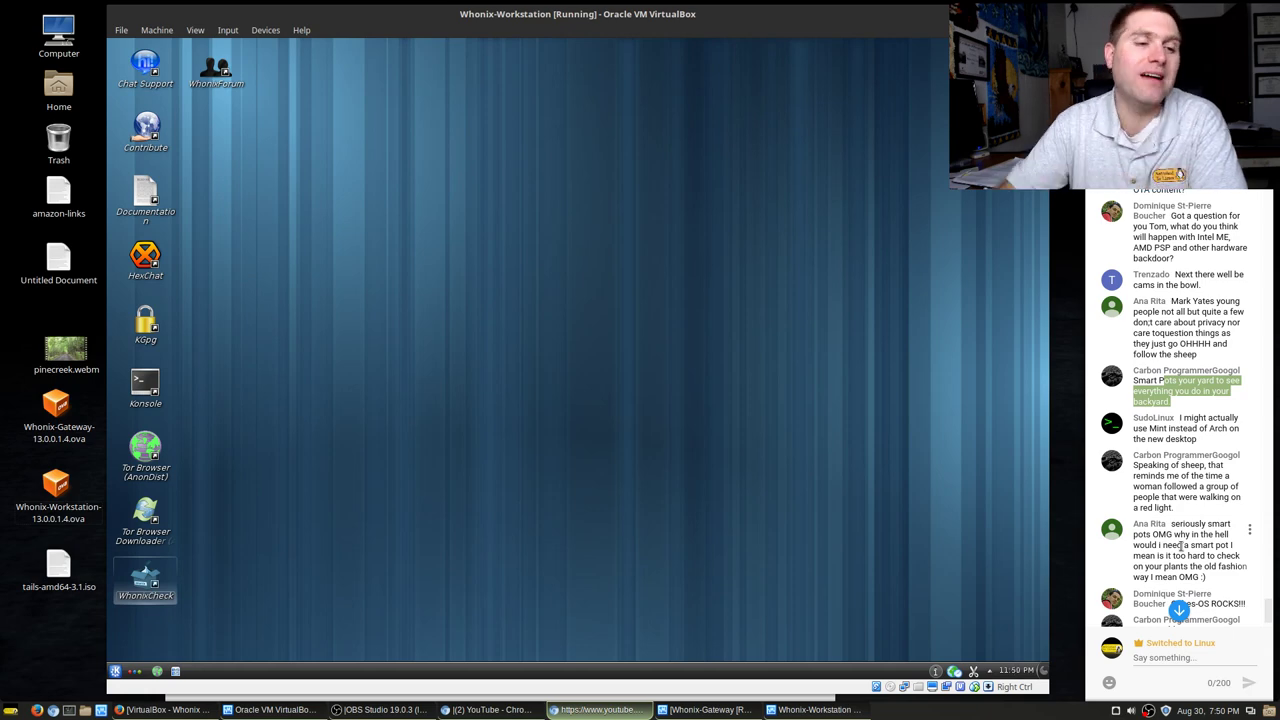
pyautogui.moveTo(1180, 545); pyautogui.dragTo(1226, 535)
pyautogui.scroll(-10, 1226, 535)
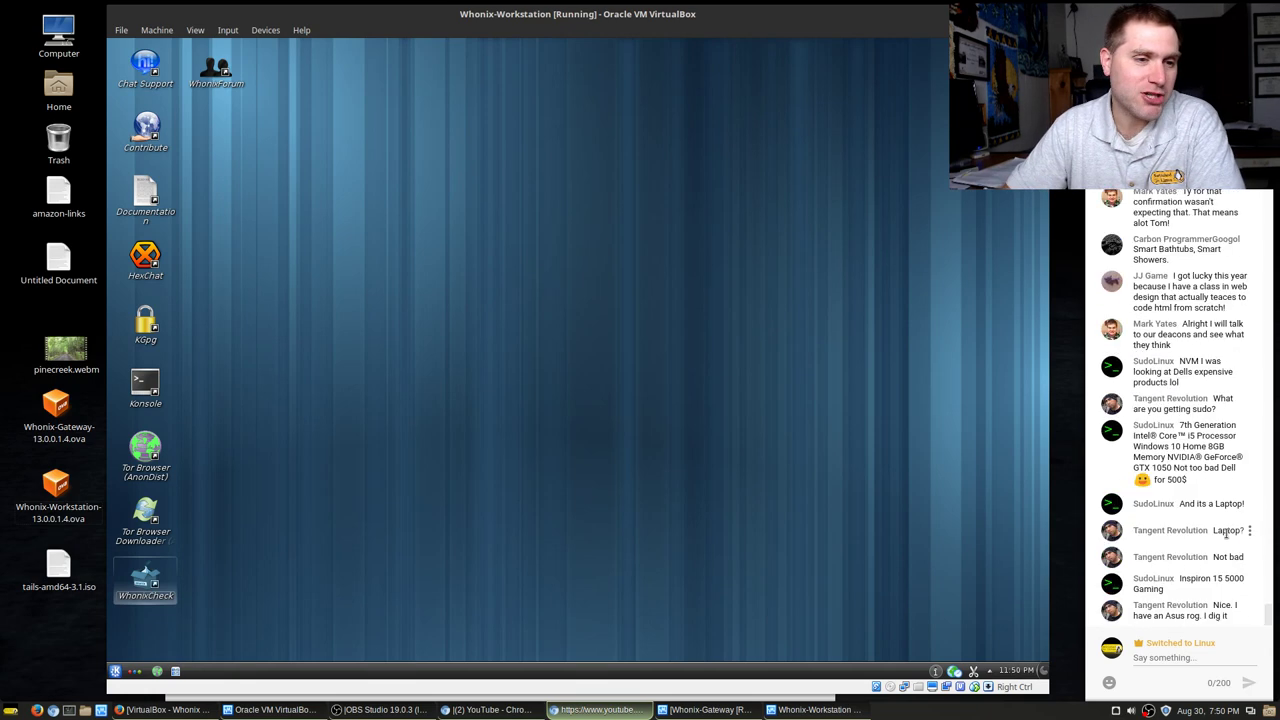
pyautogui.scroll(10, 1226, 535)
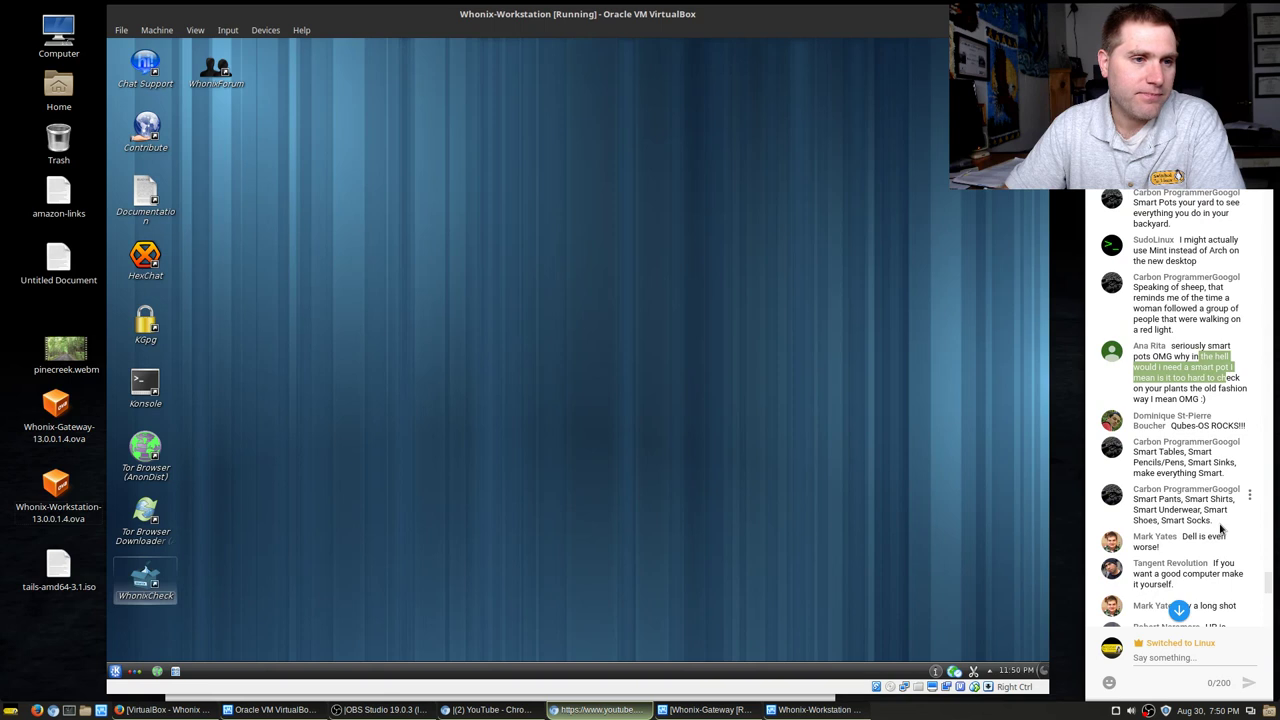
pyautogui.click(1176, 390)
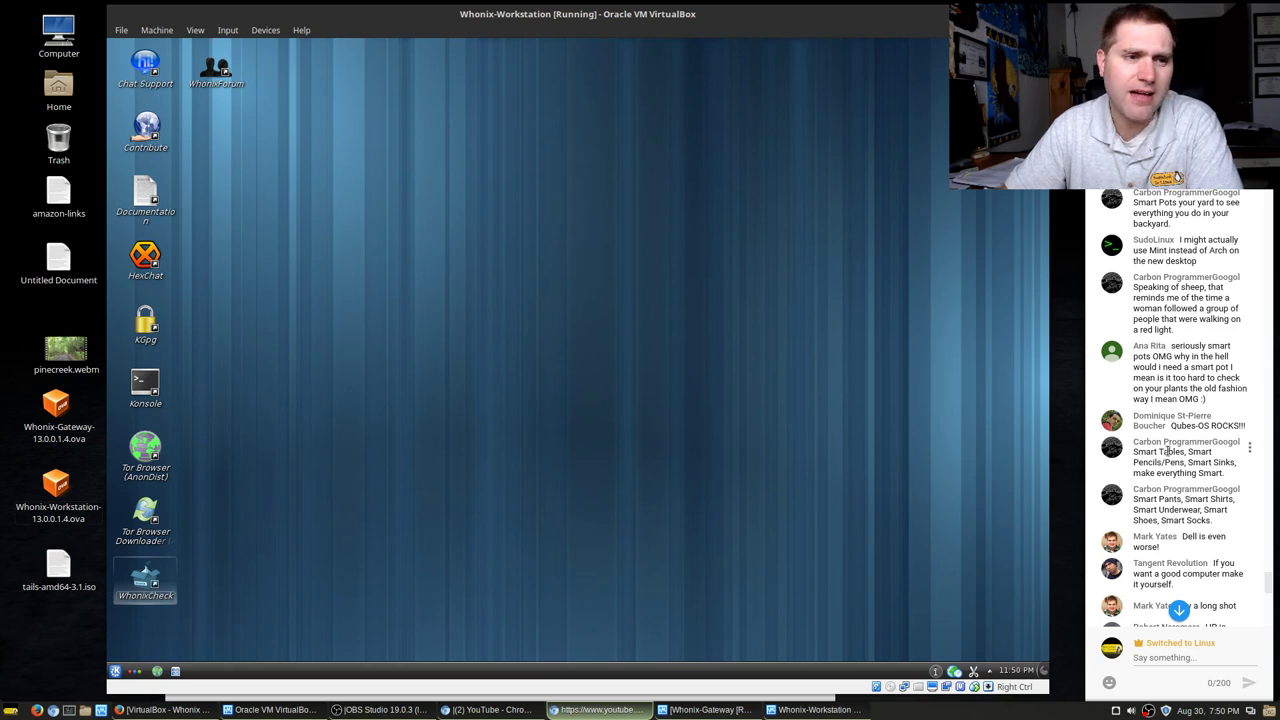
pyautogui.moveTo(1158, 452)
pyautogui.mouseDown()
pyautogui.moveTo(1214, 470)
pyautogui.moveTo(1196, 486)
pyautogui.mouseUp()
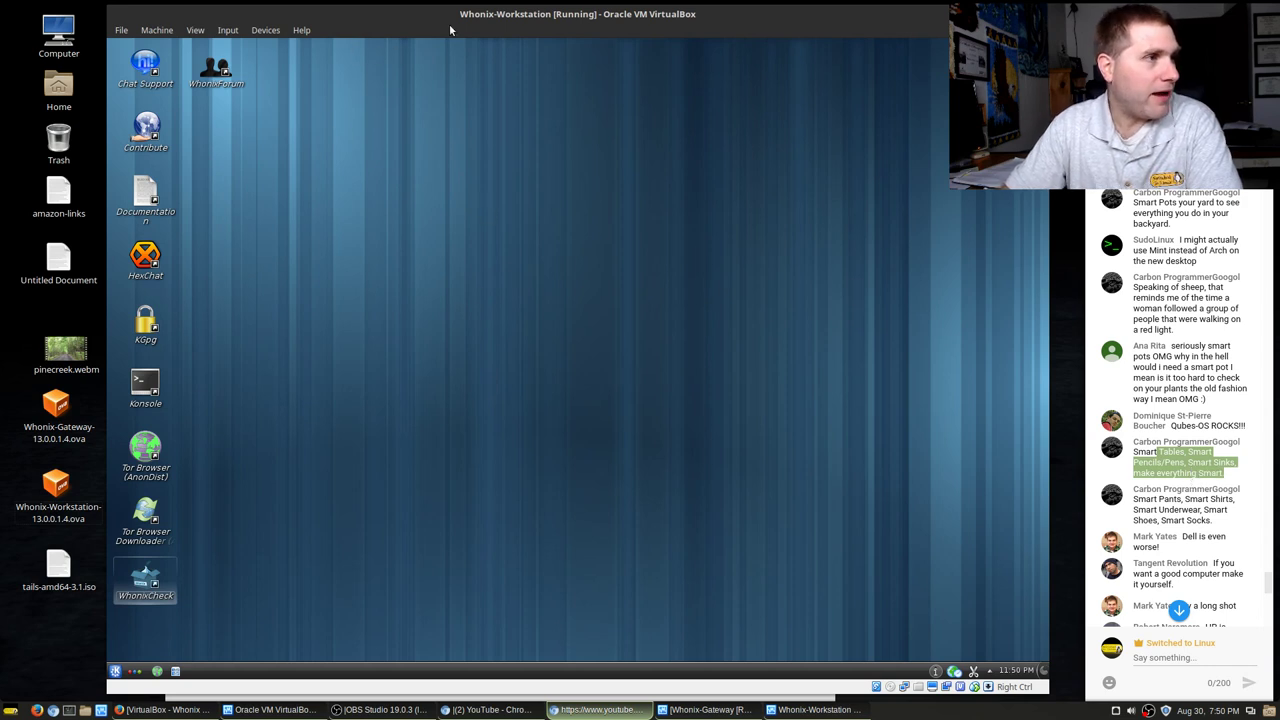
# - Look over the Whonix-Workstation launcher's favorites, applications and session options, and mark the chat message about smart clothing
pyautogui.click(570, 413)
pyautogui.click(115, 671)
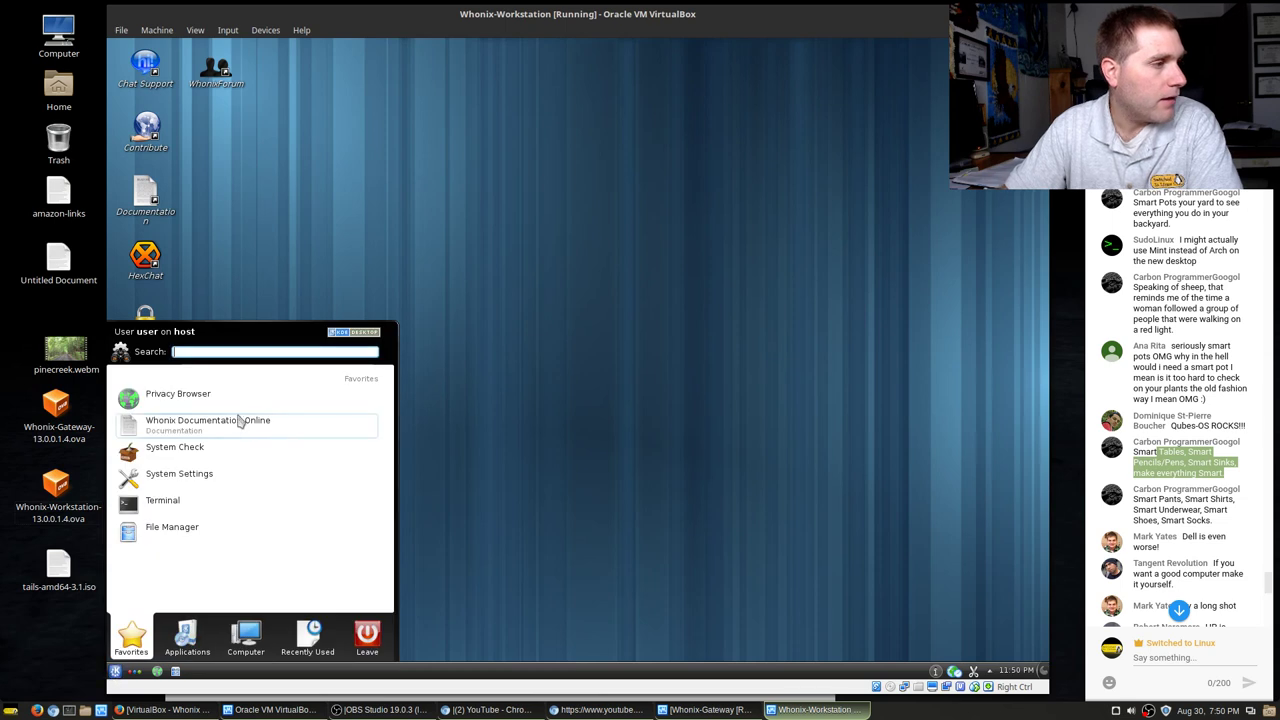
pyautogui.click(187, 640)
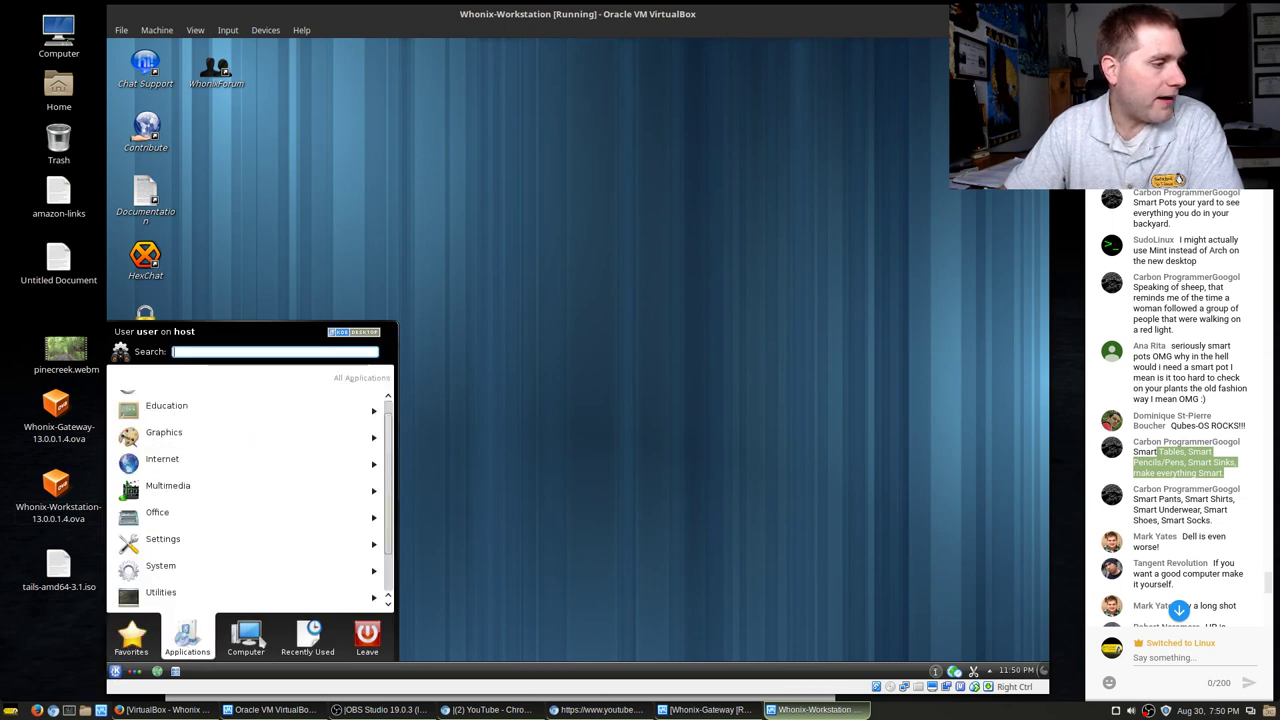
pyautogui.moveTo(365, 645)
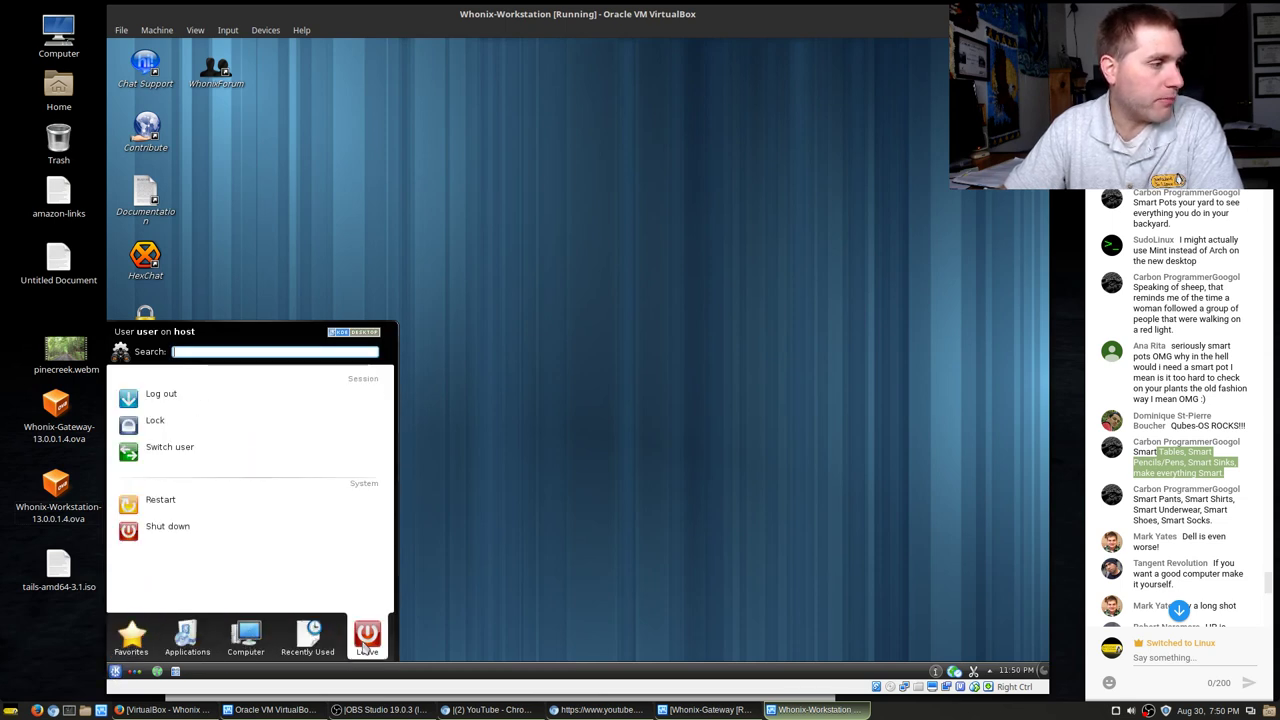
pyautogui.moveTo(130, 645)
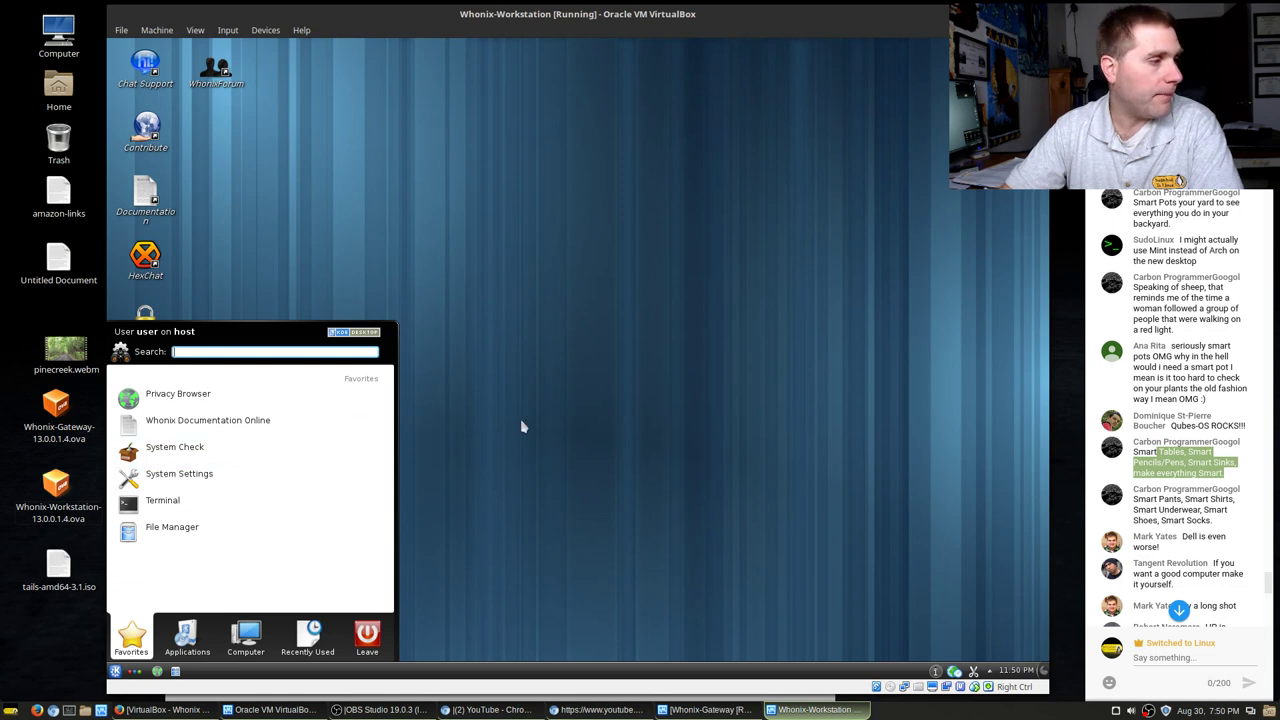
pyautogui.click(583, 450)
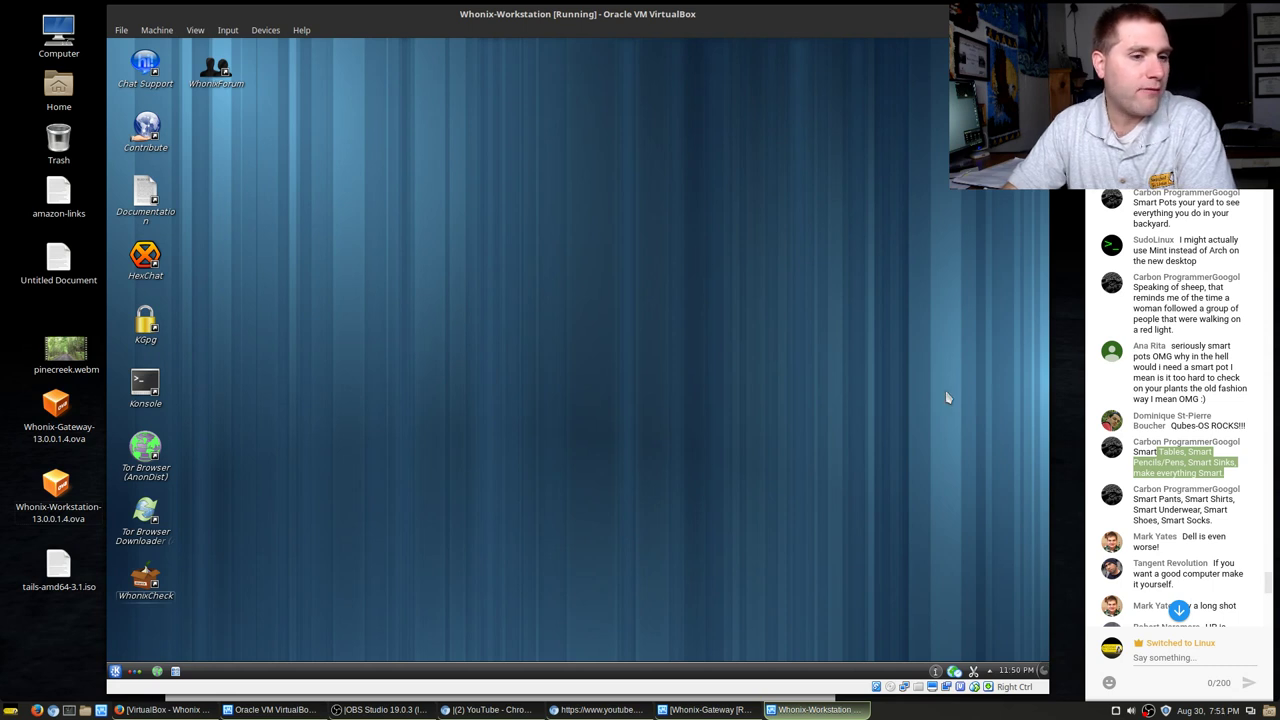
pyautogui.moveTo(1162, 501); pyautogui.dragTo(1205, 534)
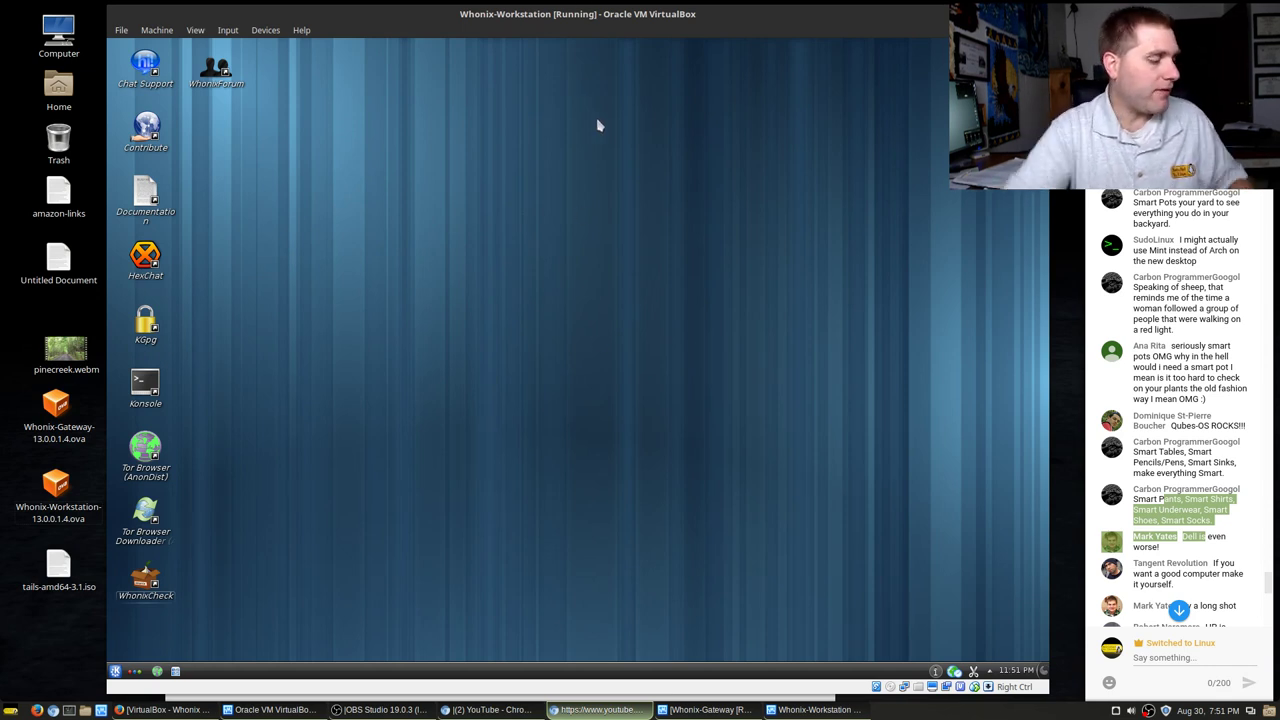
# - Look over the workstation launcher's application categories and favorites again, and briefly show the desktop panel's editing options
pyautogui.press('super')
pyautogui.press('Escape')
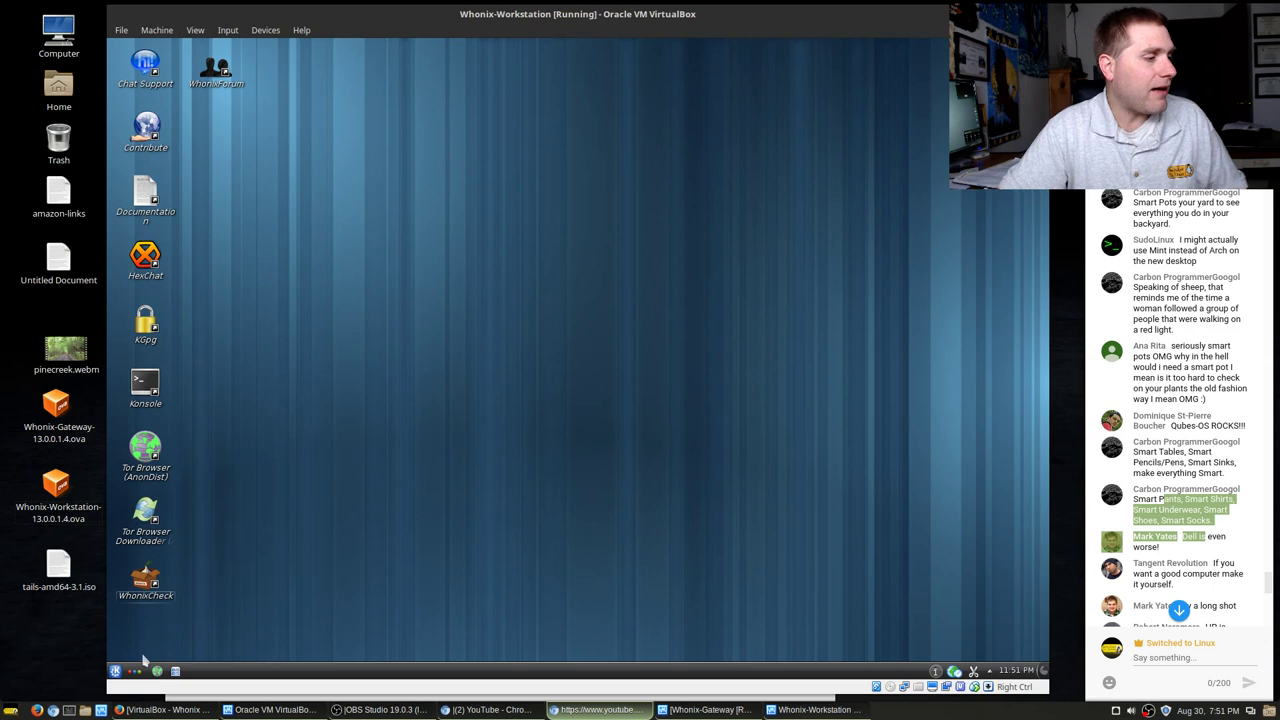
pyautogui.click(115, 672)
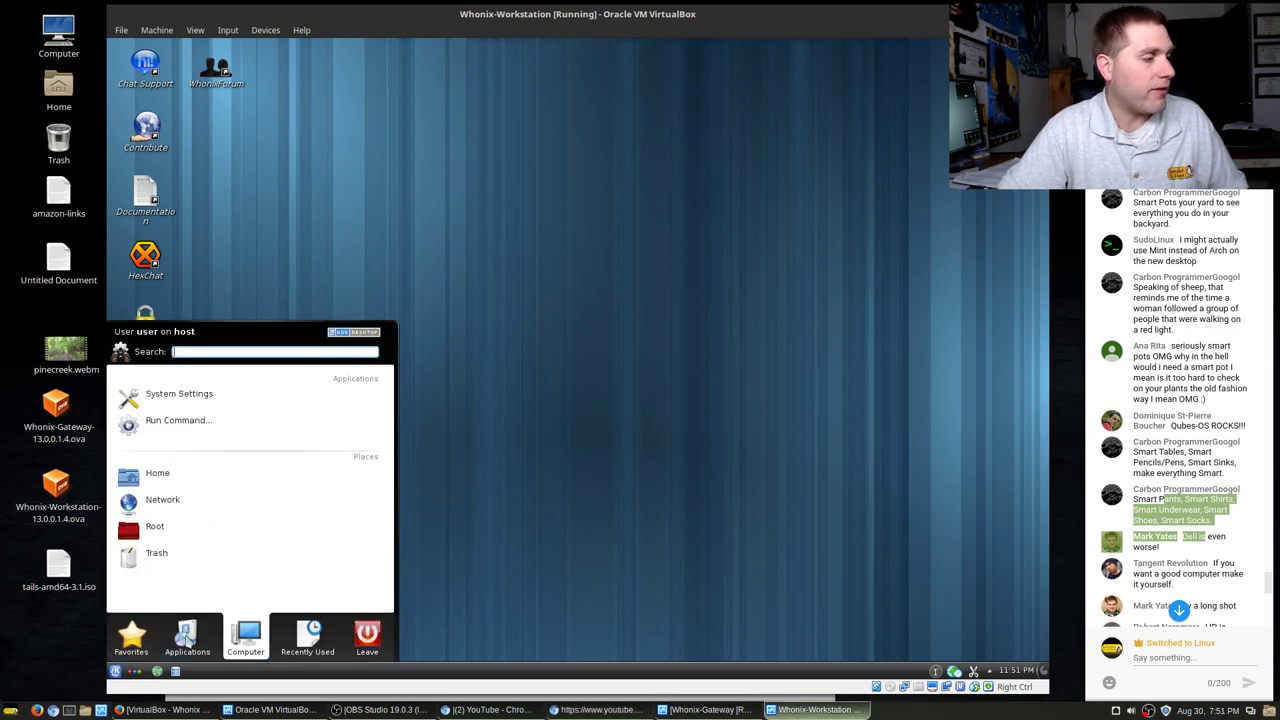
pyautogui.moveTo(187, 640)
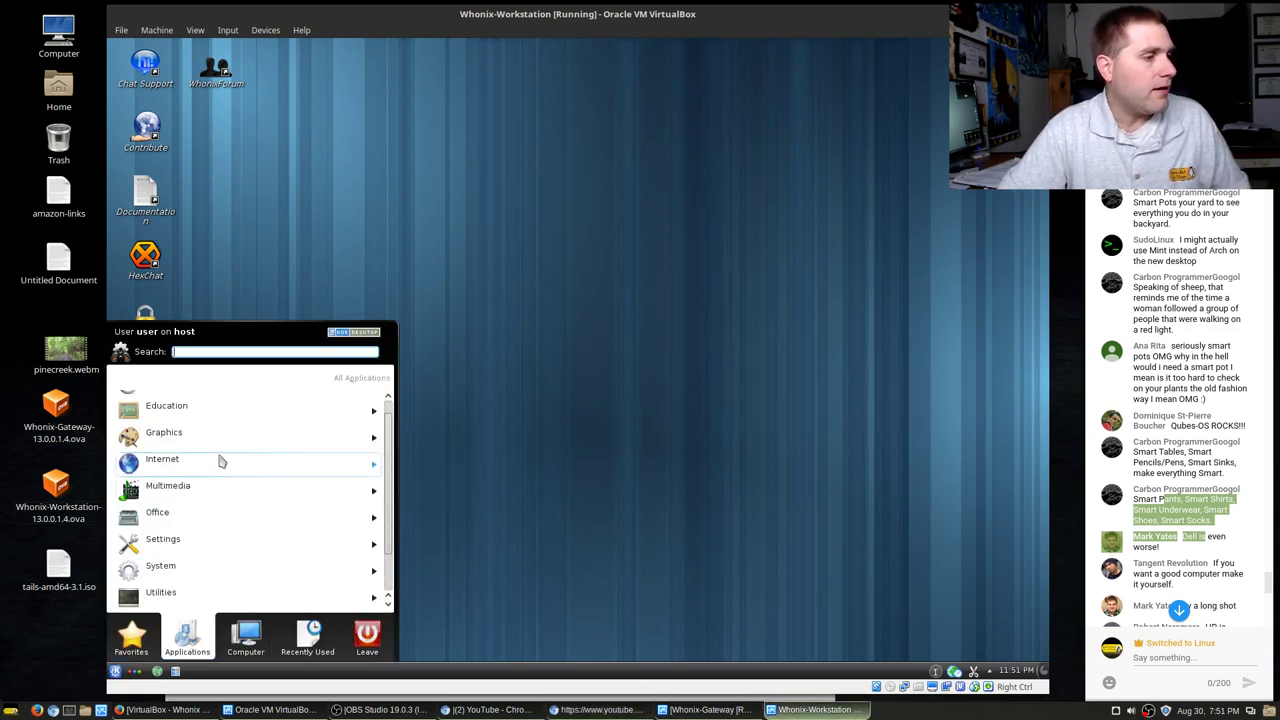
pyautogui.click(557, 397)
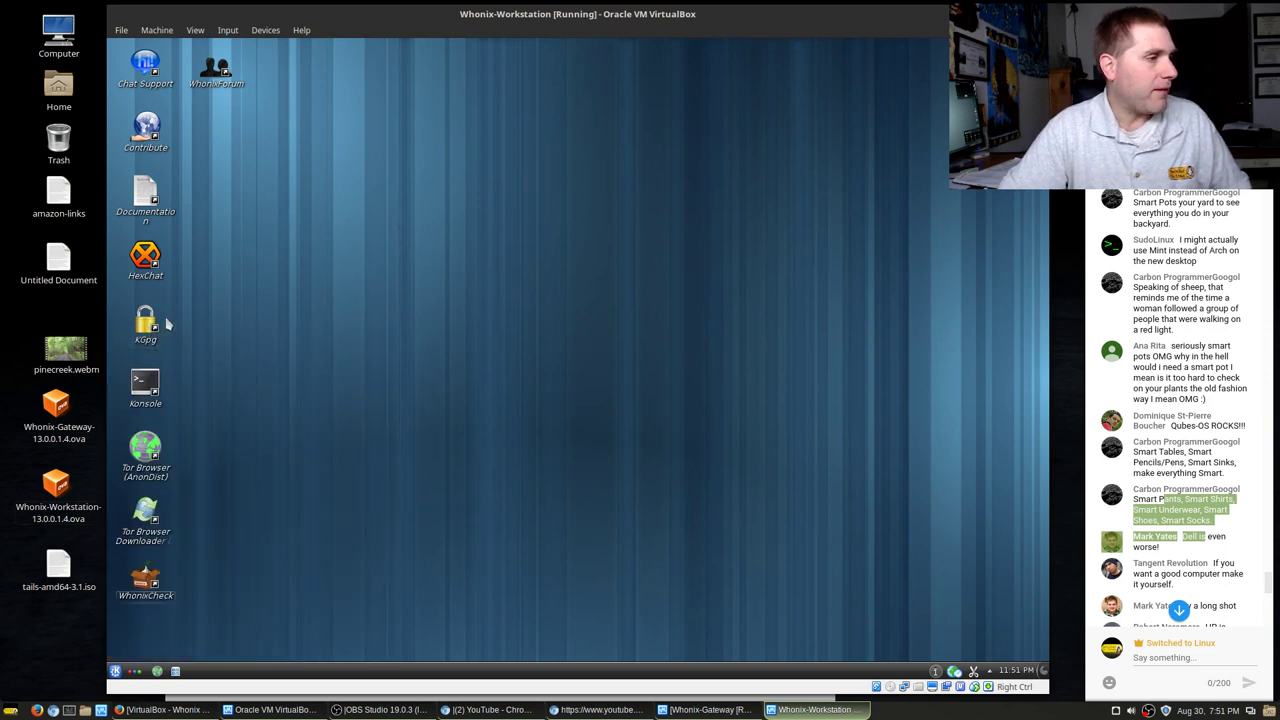
pyautogui.click(115, 671)
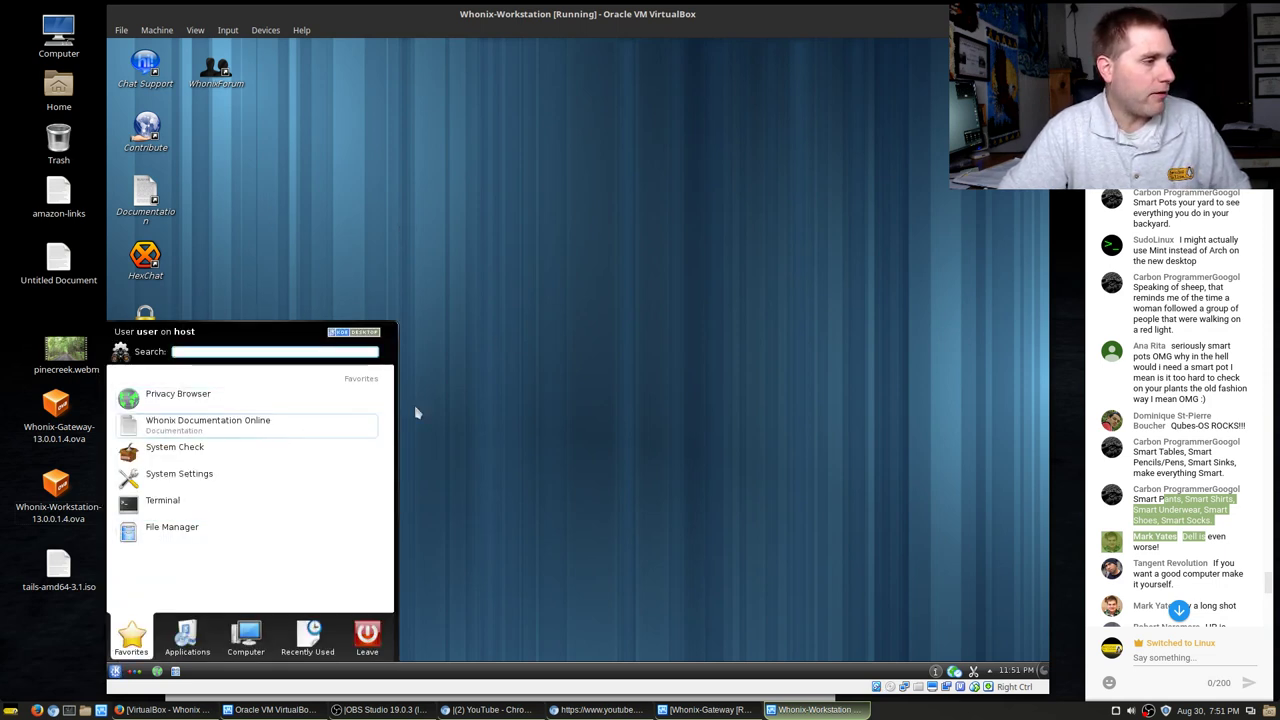
pyautogui.click(563, 385)
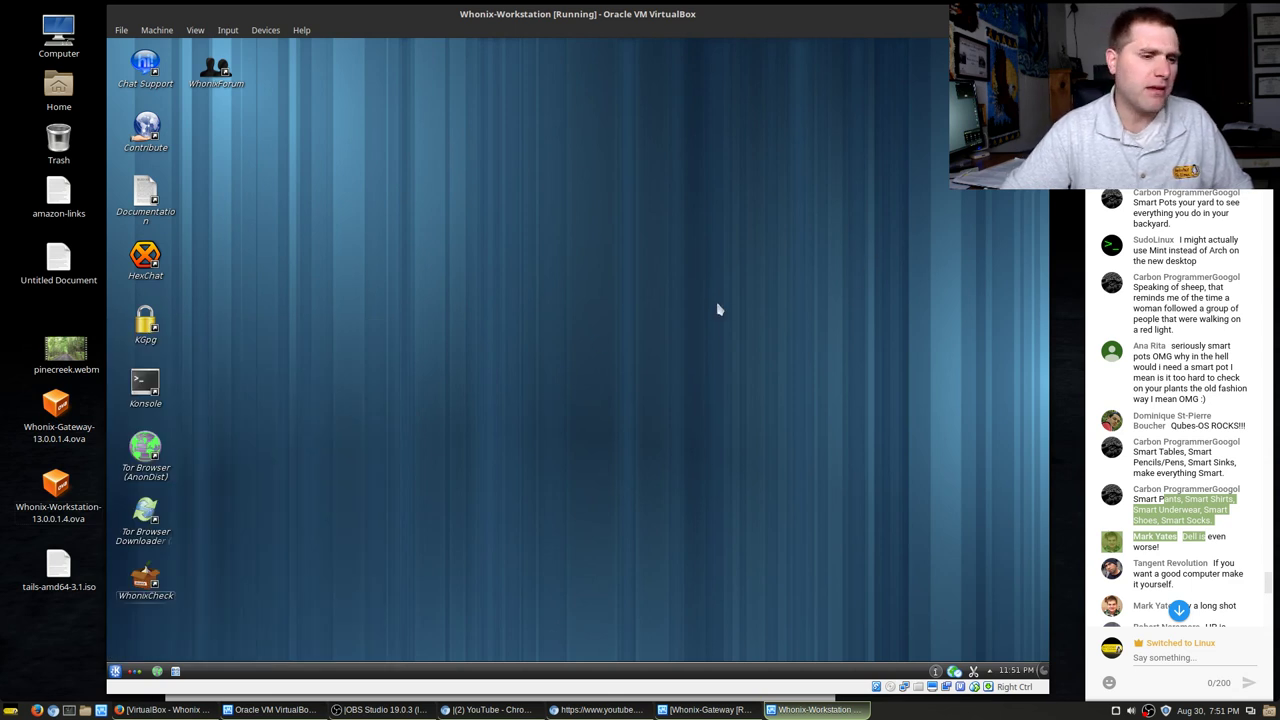
pyautogui.click(1043, 671)
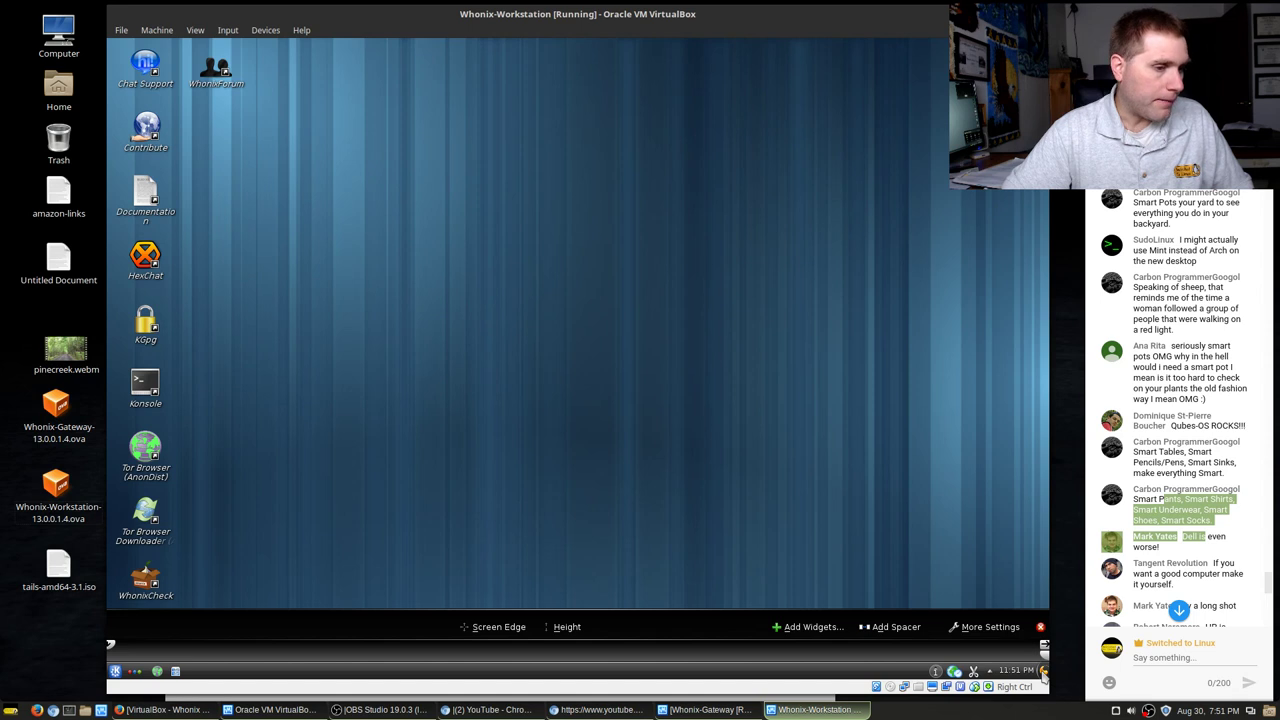
pyautogui.click(783, 500)
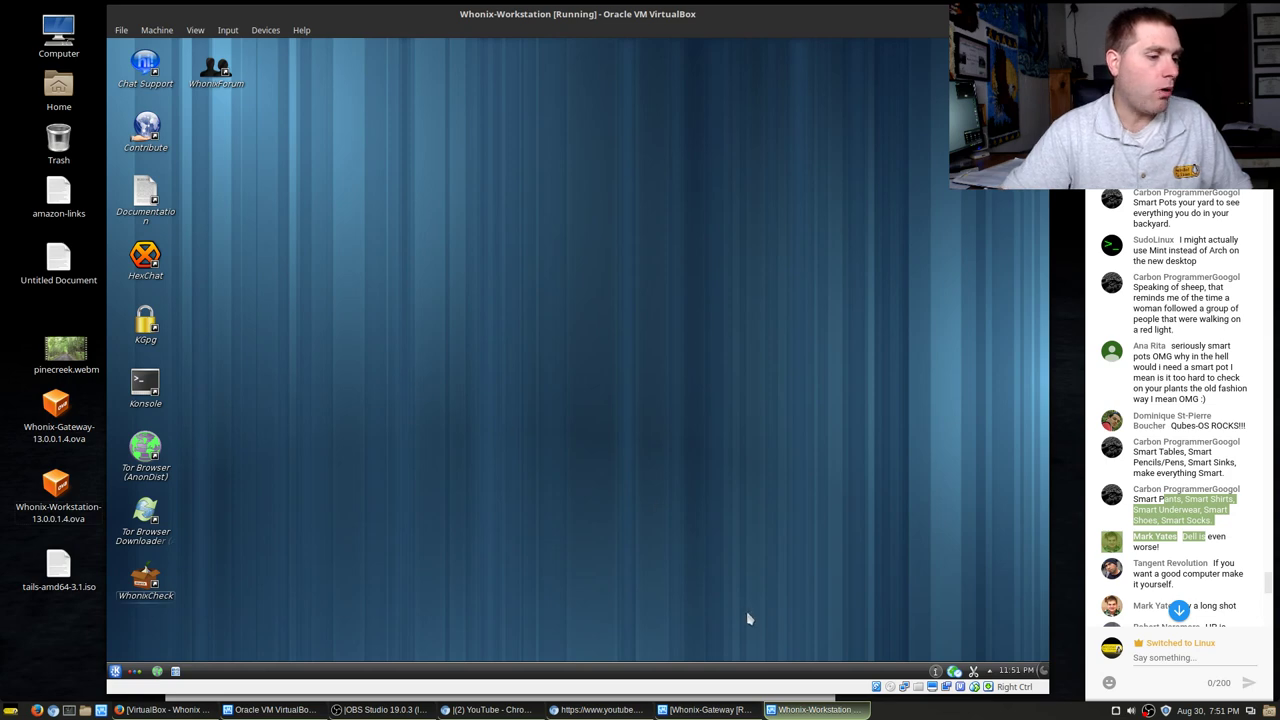
# - Open the Global Firewall Settings on the Whonix-Gateway desktop, entering the administrative password to authorize KWrite
pyautogui.click(705, 709)
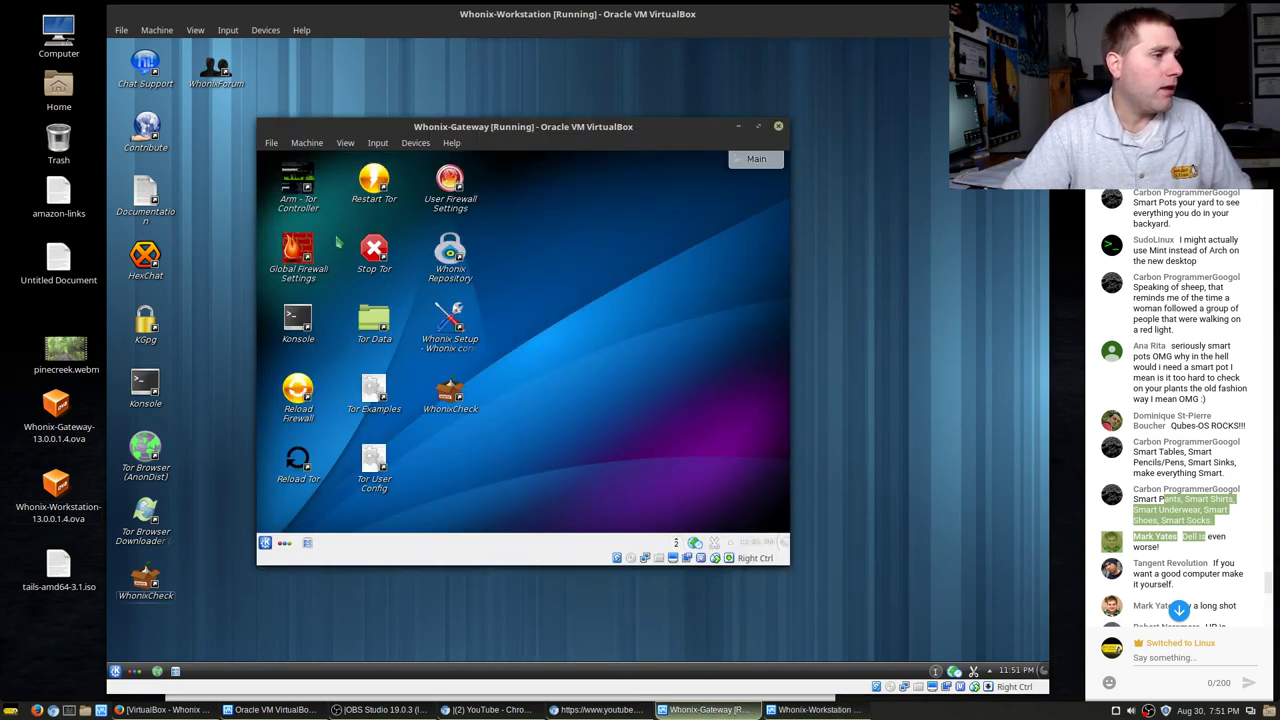
pyautogui.click(297, 255)
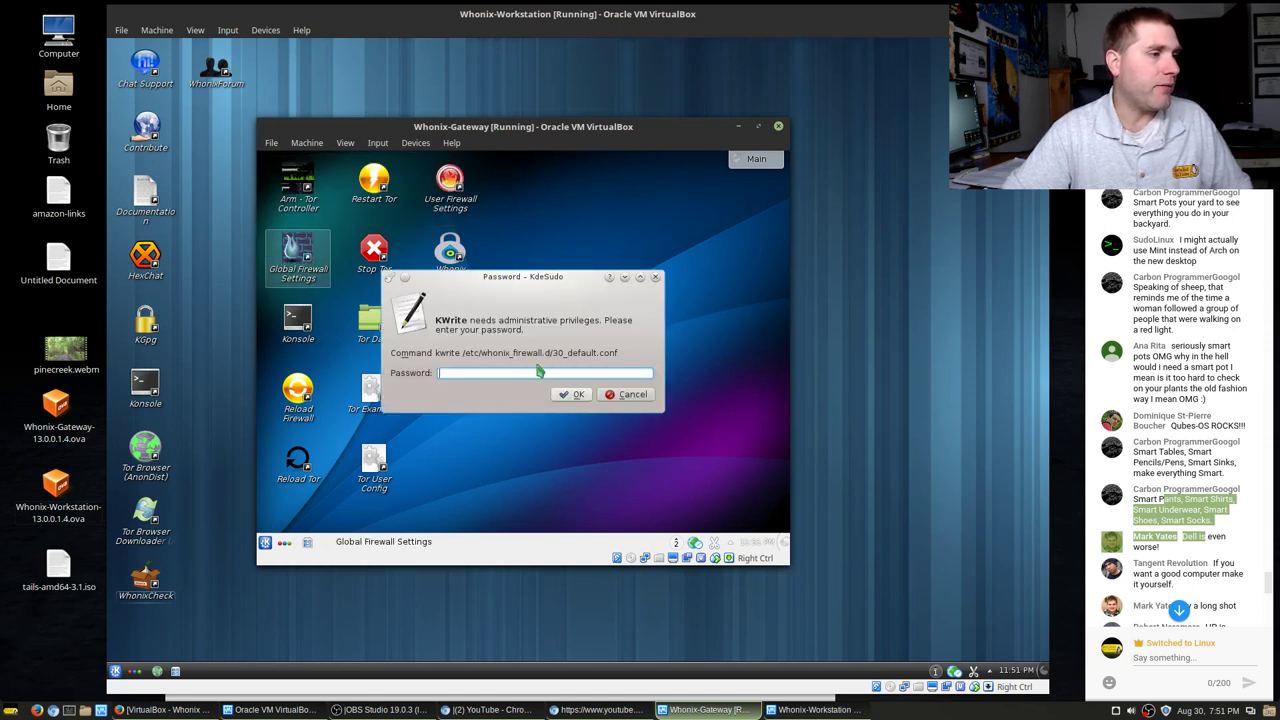
pyautogui.click(142, 710)
pyautogui.click(142, 710)
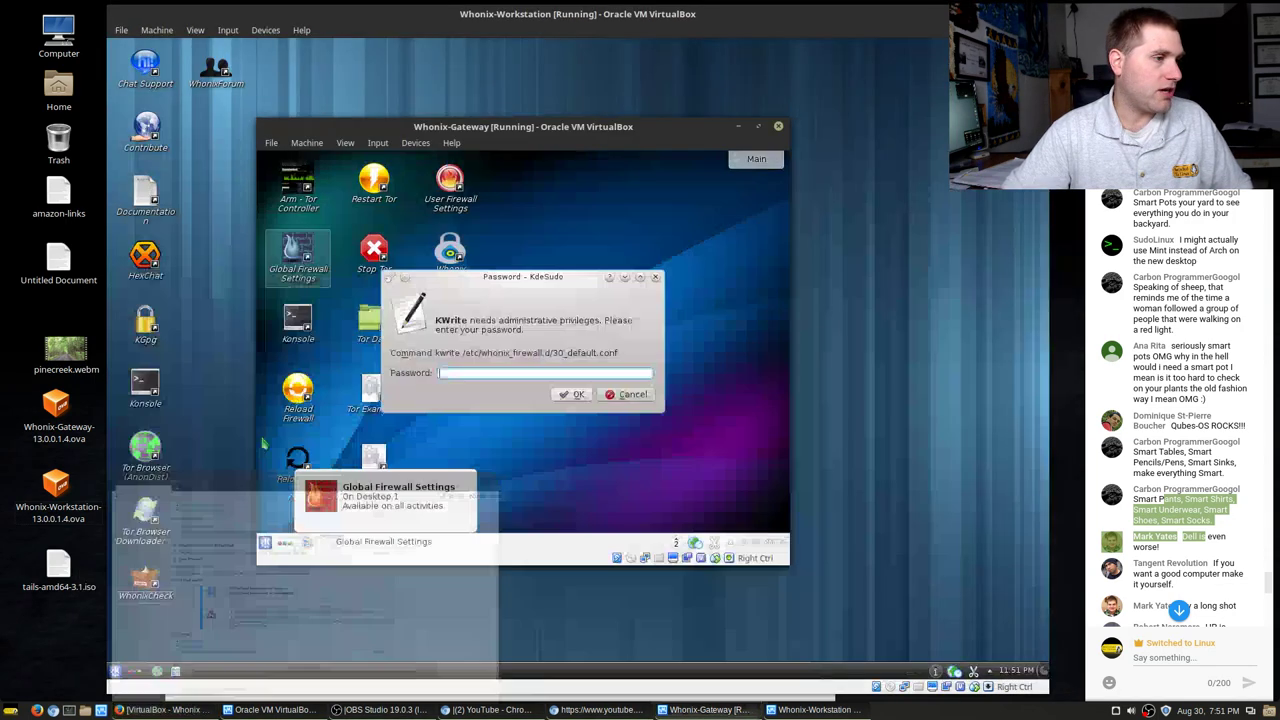
pyautogui.write('a')
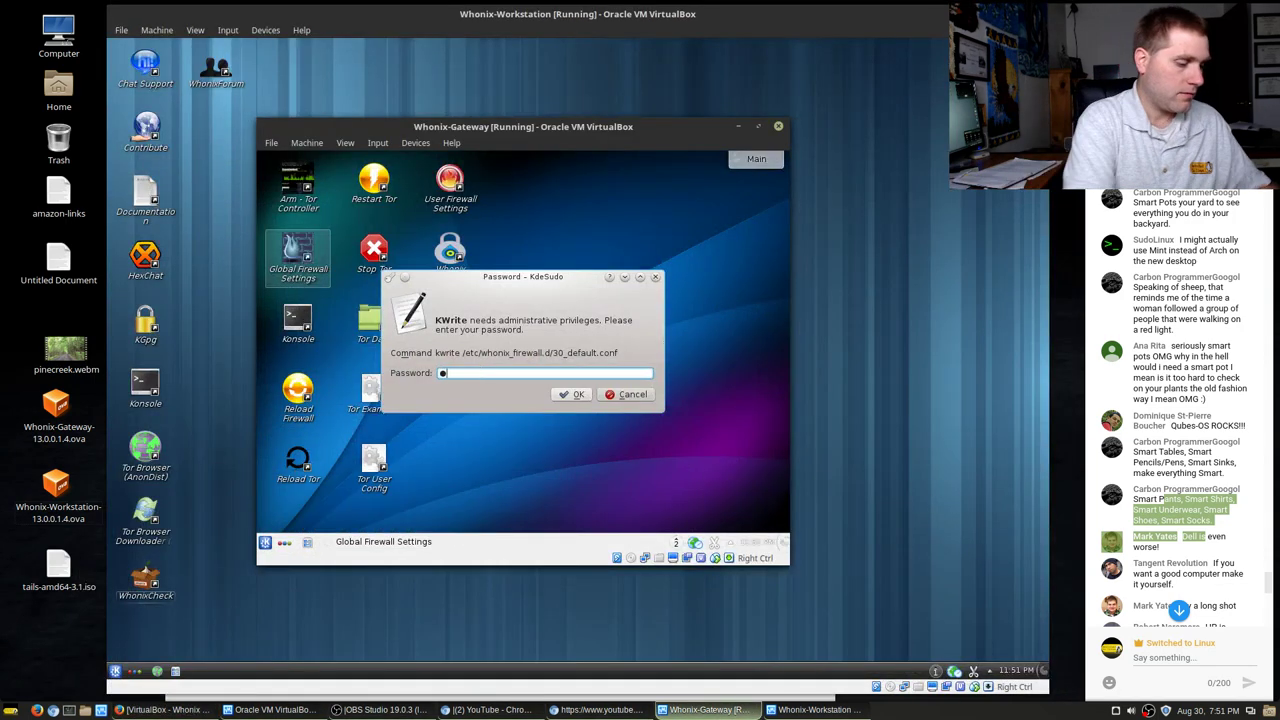
pyautogui.press('BackSpace')
pyautogui.press('BackSpace')
pyautogui.write('aa')
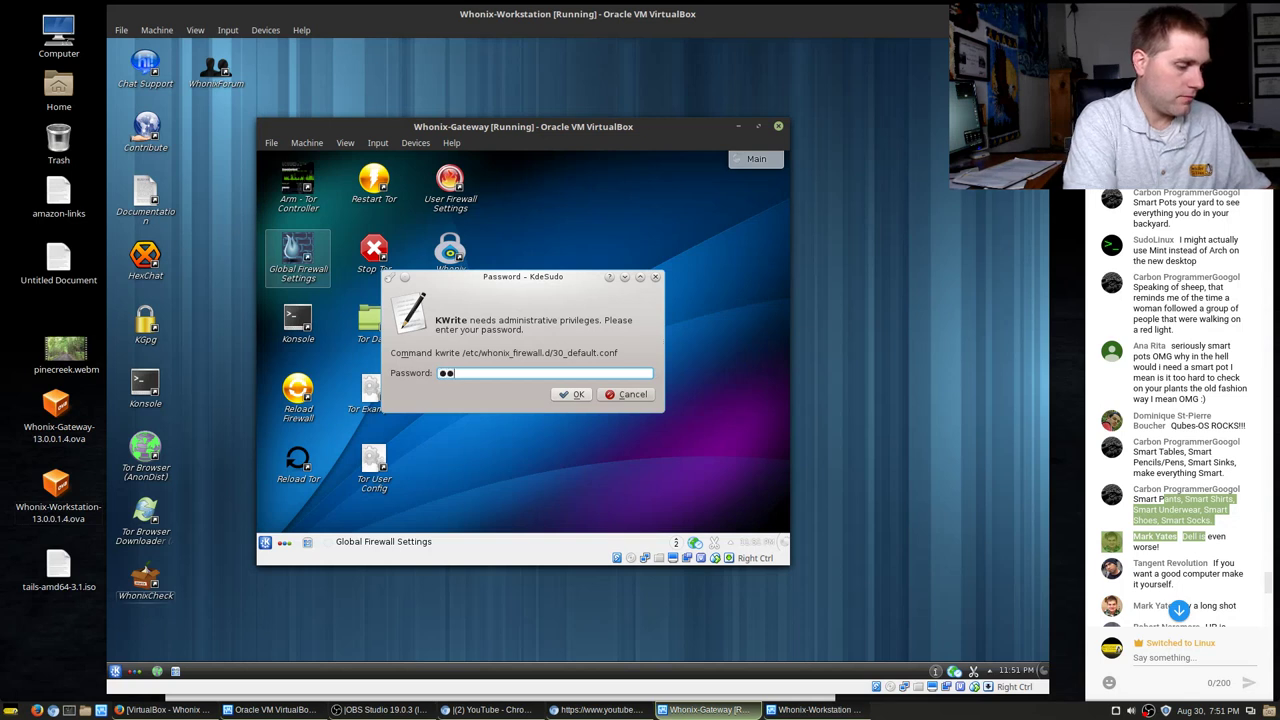
pyautogui.write('aaaaaa')
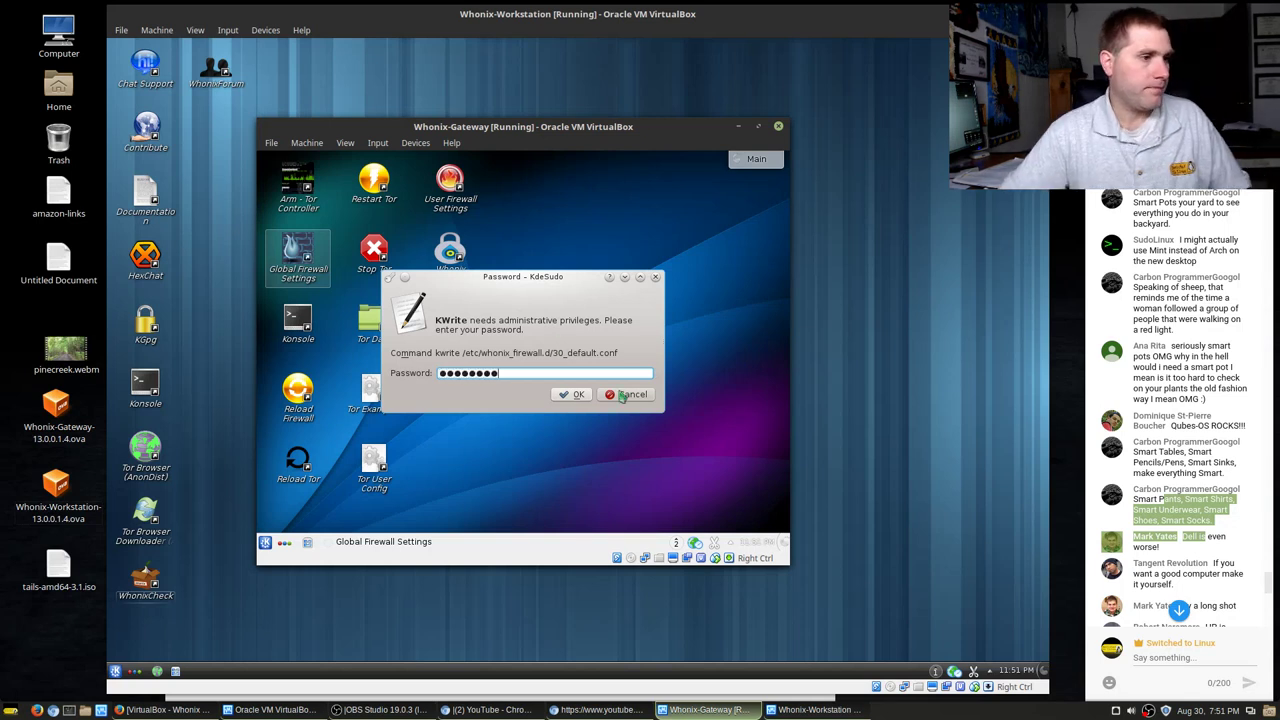
pyautogui.click(580, 394)
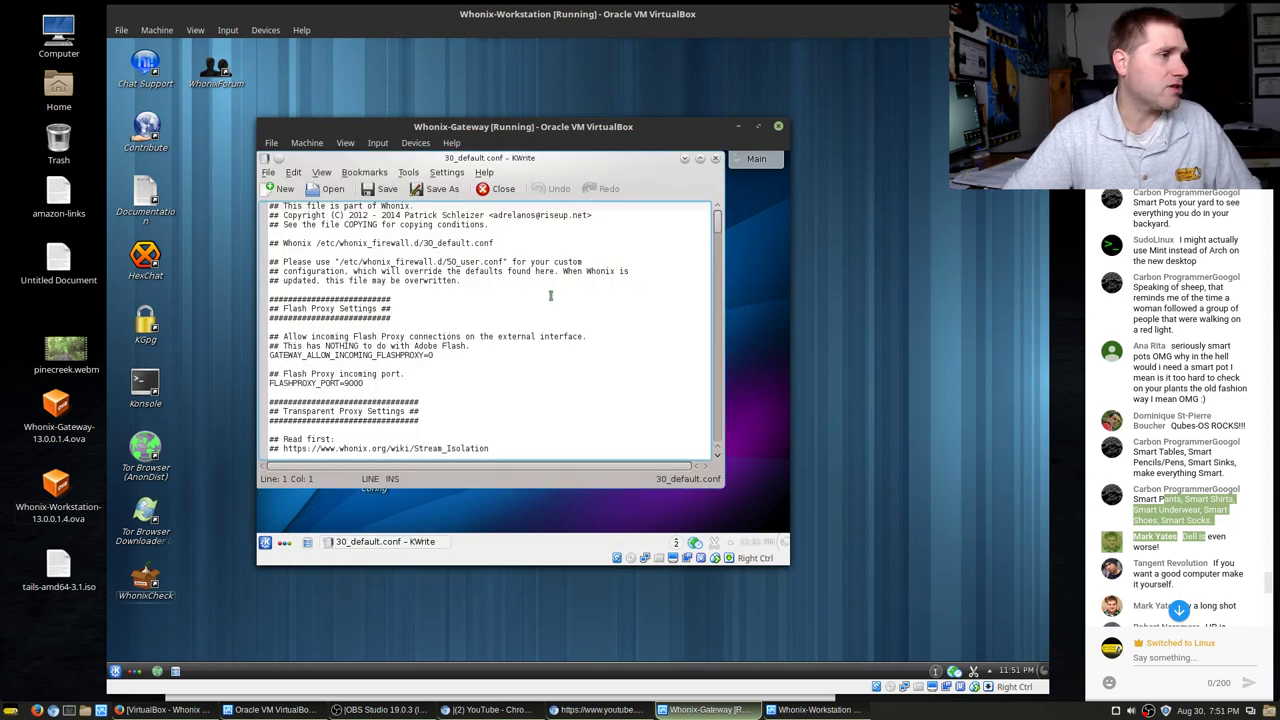
# - Read through the gateway's 30_default.conf firewall file, from the Flash Proxy and transparent proxy settings to the Tor relay, interface and VPN-Firewall sections
pyautogui.press('Down')
pyautogui.press('Down')
pyautogui.press('Down')
pyautogui.press('Down')
pyautogui.press('Down')
pyautogui.press('Down')
pyautogui.press('Down')
pyautogui.press('Down')
pyautogui.press('Down')
pyautogui.press('Down')
pyautogui.press('Down')
pyautogui.press('Down')
pyautogui.press('Down')
pyautogui.press('Down')
pyautogui.press('Down')
pyautogui.press('Down')
pyautogui.press('Down')
pyautogui.press('Down')
pyautogui.press('Down')
pyautogui.press('Down')
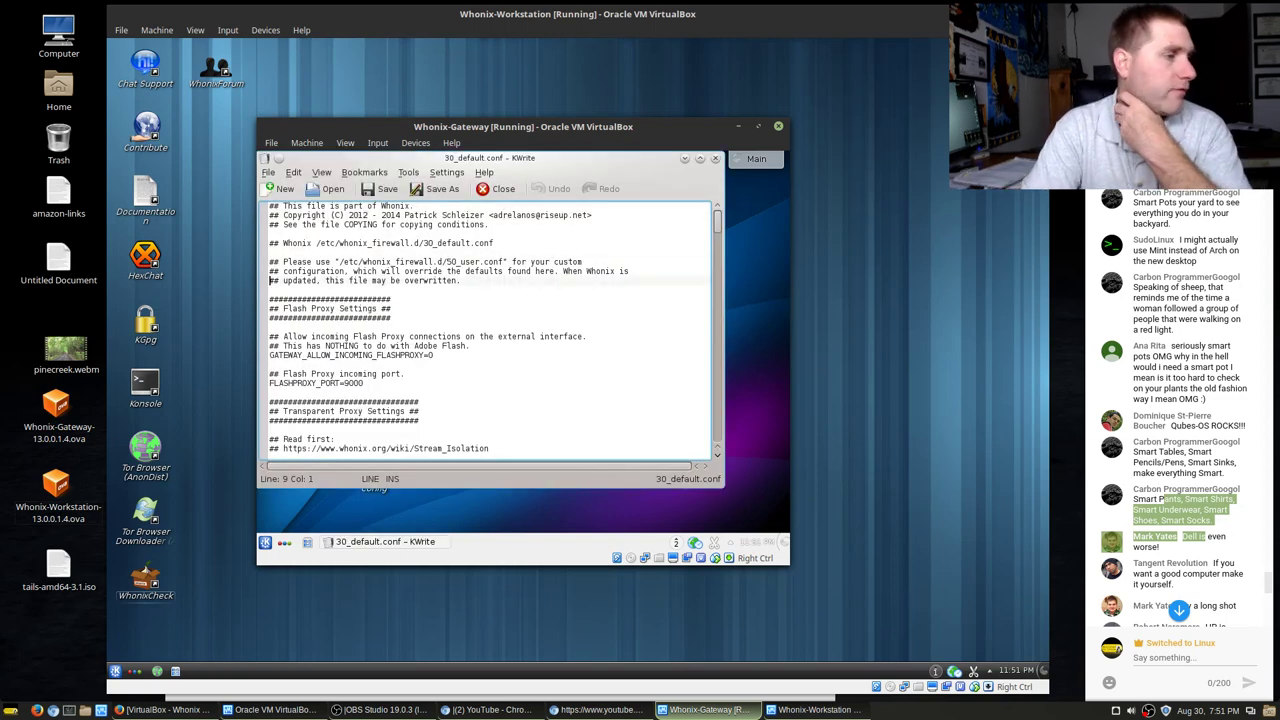
pyautogui.press('Down')
pyautogui.press('Down')
pyautogui.press('Down')
pyautogui.press('Down')
pyautogui.press('Down')
pyautogui.press('Down')
pyautogui.press('Down')
pyautogui.press('Down')
pyautogui.press('Down')
pyautogui.press('Down')
pyautogui.press('Down')
pyautogui.press('Down')
pyautogui.press('Down')
pyautogui.press('Down')
pyautogui.press('Down')
pyautogui.press('Down')
pyautogui.press('Down')
pyautogui.press('Down')
pyautogui.press('Down')
pyautogui.press('Down')
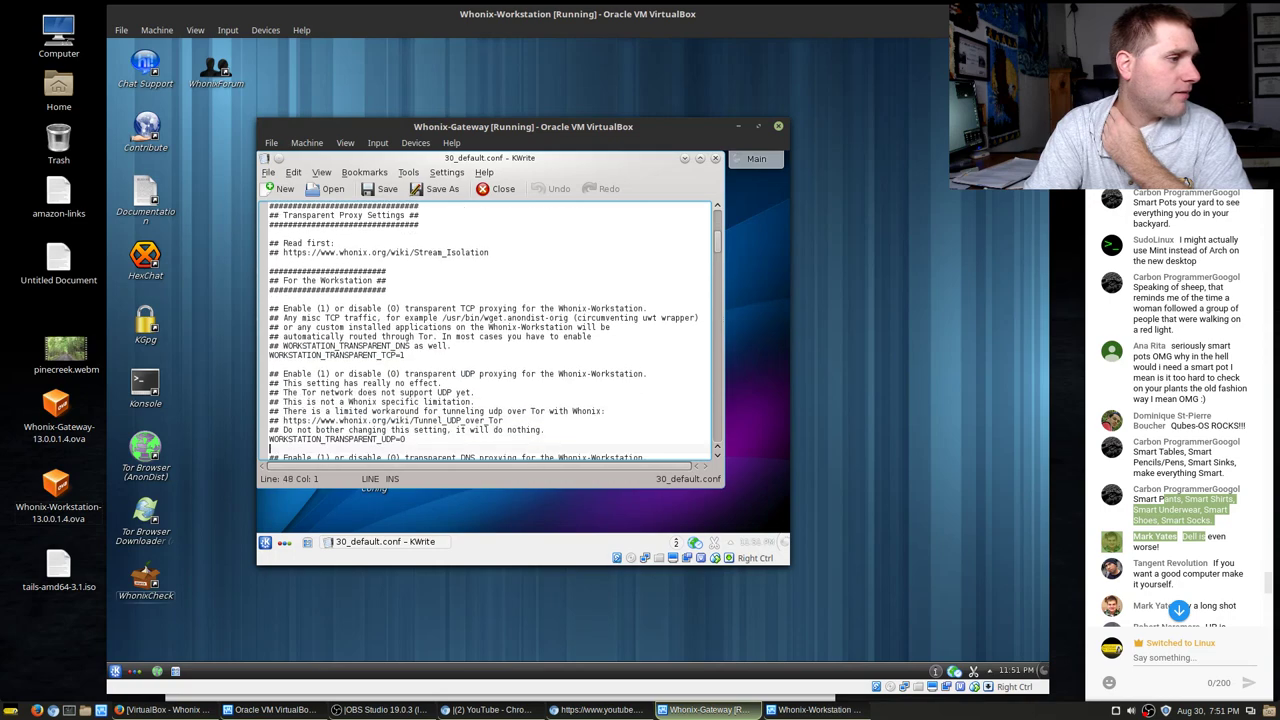
pyautogui.press('Down')
pyautogui.press('Down')
pyautogui.press('Down')
pyautogui.press('Down')
pyautogui.press('Down')
pyautogui.press('Down')
pyautogui.press('Down')
pyautogui.press('Down')
pyautogui.press('Down')
pyautogui.press('Down')
pyautogui.press('Down')
pyautogui.press('Down')
pyautogui.press('Down')
pyautogui.press('Down')
pyautogui.press('Down')
pyautogui.press('Down')
pyautogui.press('Down')
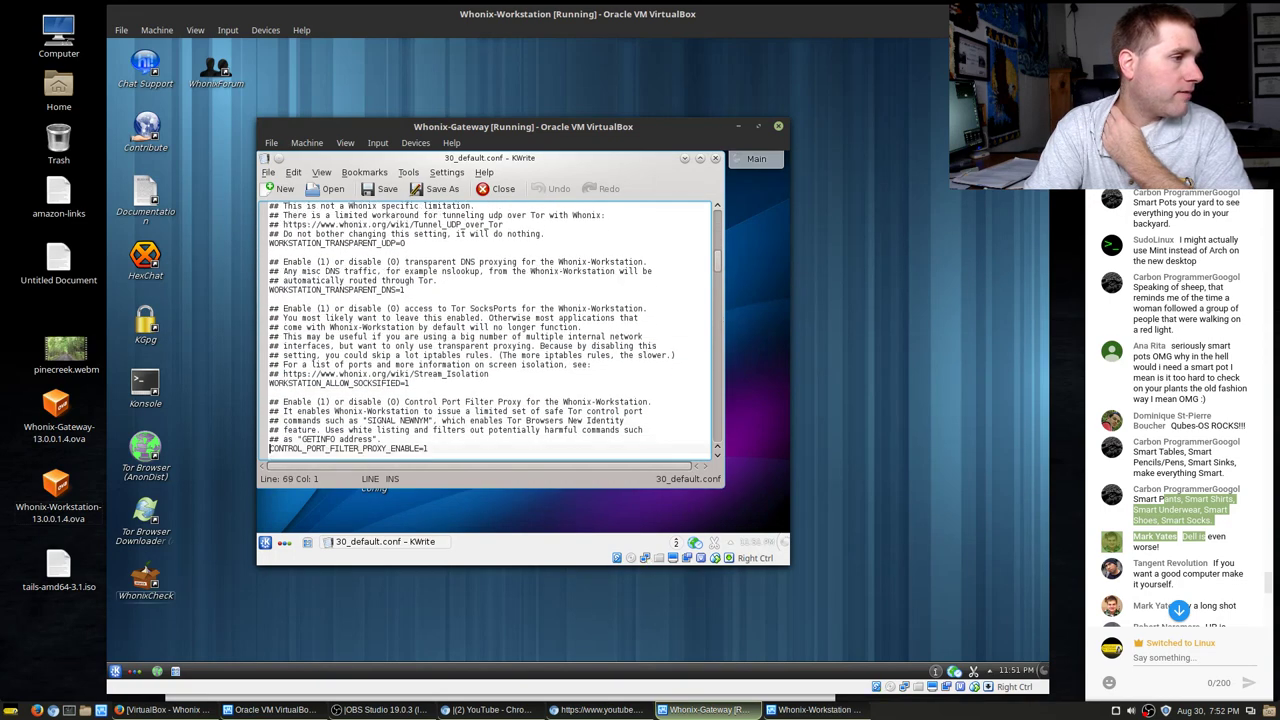
pyautogui.press('Down')
pyautogui.press('Down')
pyautogui.press('Down')
pyautogui.press('Down')
pyautogui.press('Down')
pyautogui.press('Down')
pyautogui.press('Down')
pyautogui.press('Down')
pyautogui.press('Down')
pyautogui.press('Down')
pyautogui.press('Down')
pyautogui.press('Down')
pyautogui.press('Down')
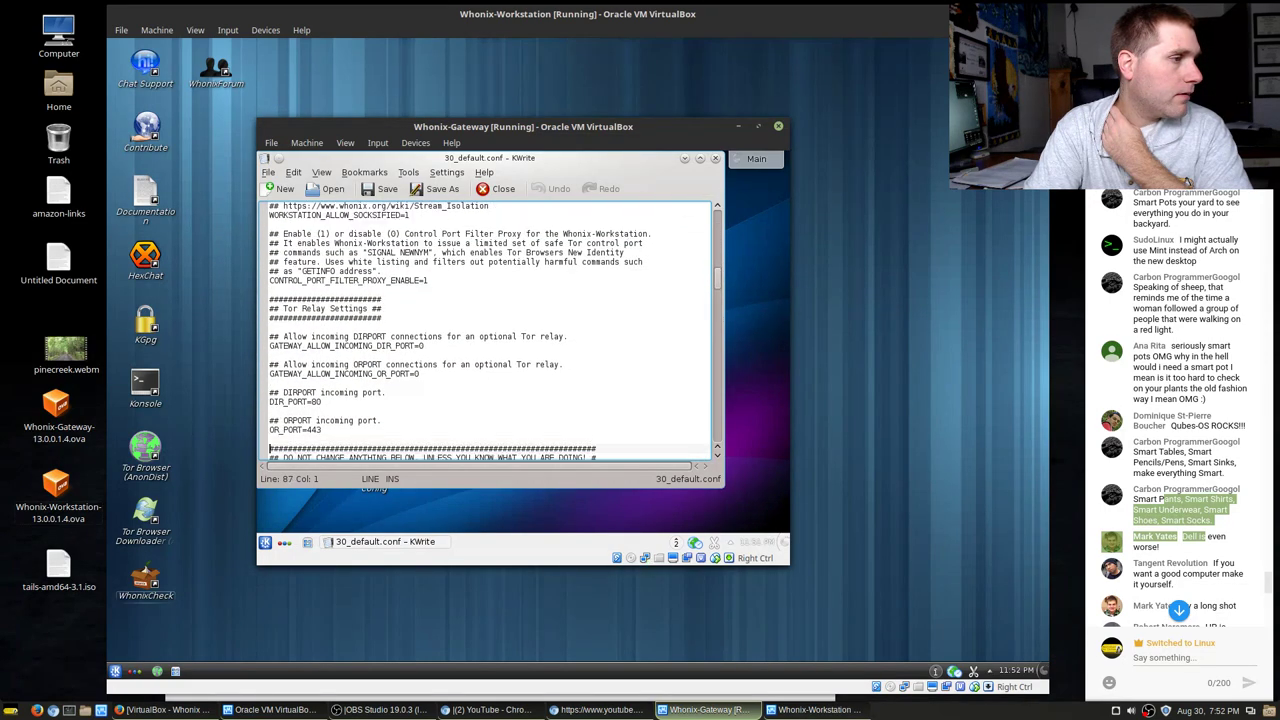
pyautogui.press('Down')
pyautogui.press('Down')
pyautogui.press('Down')
pyautogui.press('Down')
pyautogui.press('Down')
pyautogui.press('Down')
pyautogui.press('Down')
pyautogui.press('Down')
pyautogui.press('Down')
pyautogui.press('Down')
pyautogui.press('Down')
pyautogui.press('Down')
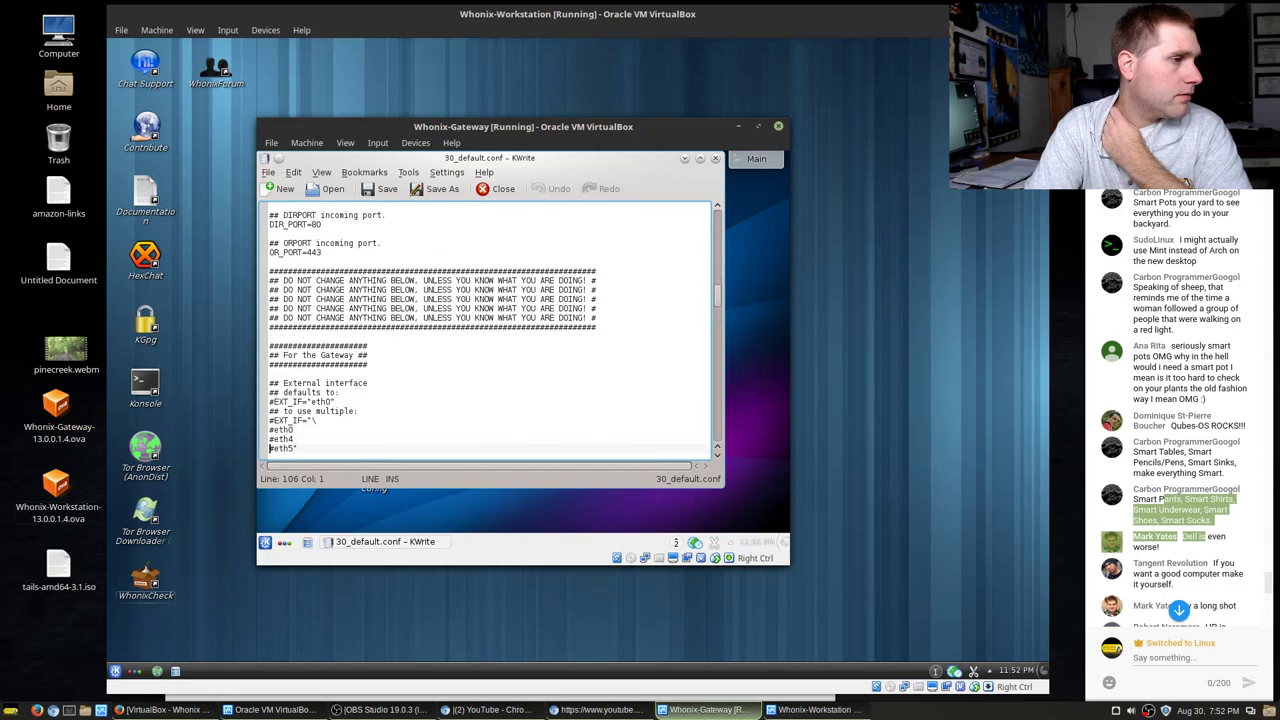
pyautogui.press('Down')
pyautogui.press('Down')
pyautogui.press('Down')
pyautogui.press('Down')
pyautogui.press('Down')
pyautogui.press('Down')
pyautogui.press('Down')
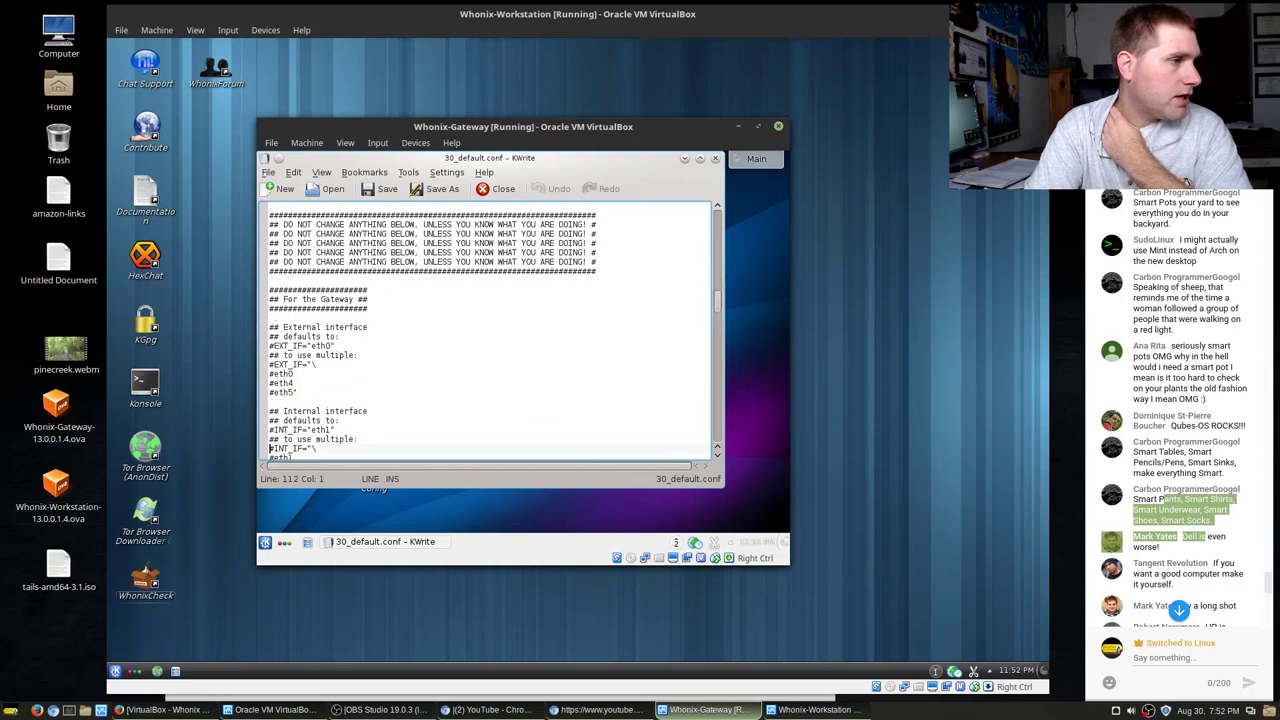
pyautogui.press('Down')
pyautogui.press('Down')
pyautogui.press('Down')
pyautogui.press('Down')
pyautogui.press('Down')
pyautogui.press('Down')
pyautogui.press('Down')
pyautogui.press('Down')
pyautogui.press('Down')
pyautogui.press('Down')
pyautogui.press('Down')
pyautogui.press('Down')
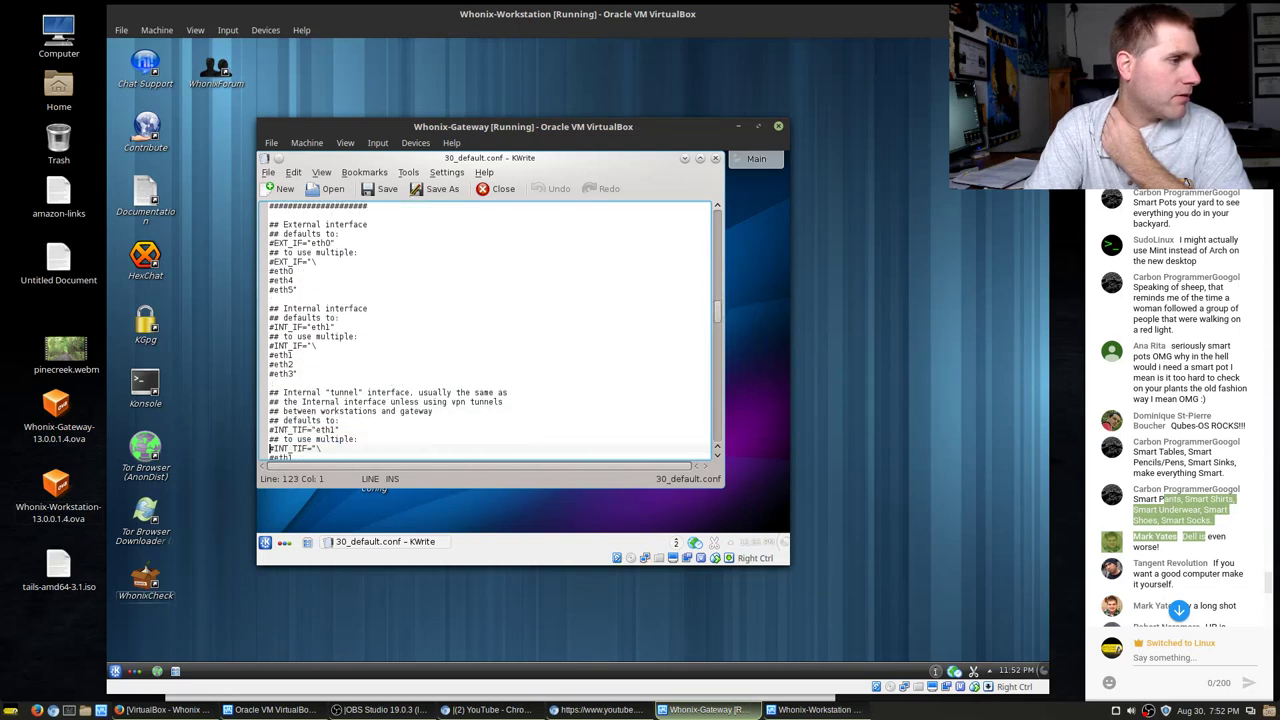
pyautogui.press('Down')
pyautogui.press('Down')
pyautogui.press('Down')
pyautogui.press('Down')
pyautogui.press('Down')
pyautogui.press('Down')
pyautogui.press('Down')
pyautogui.press('Down')
pyautogui.press('Down')
pyautogui.press('Down')
pyautogui.press('Down')
pyautogui.press('Down')
pyautogui.press('Down')
pyautogui.press('Down')
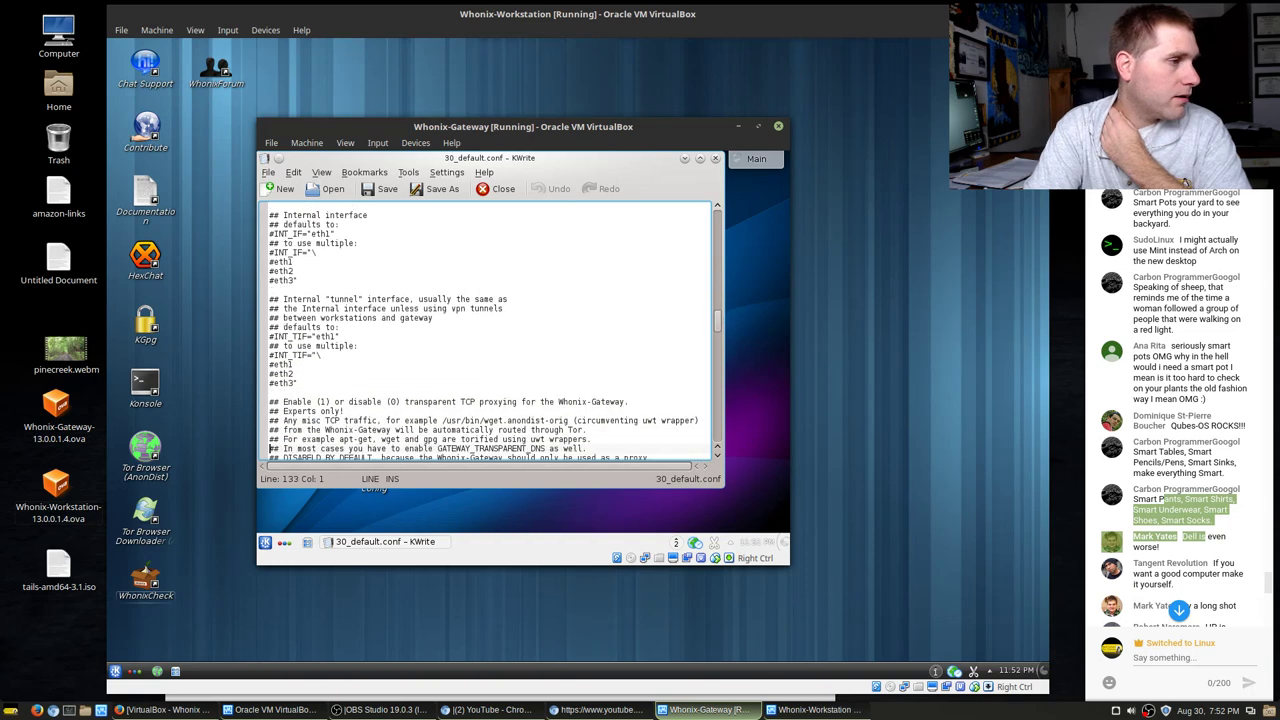
pyautogui.press('Down')
pyautogui.press('Down')
pyautogui.press('Down')
pyautogui.press('Down')
pyautogui.press('Down')
pyautogui.press('Down')
pyautogui.press('Down')
pyautogui.press('Down')
pyautogui.press('Down')
pyautogui.press('Down')
pyautogui.press('Down')
pyautogui.press('Down')
pyautogui.press('Down')
pyautogui.press('Down')
pyautogui.press('Down')
pyautogui.press('Down')
pyautogui.press('Down')
pyautogui.press('Down')
pyautogui.press('Down')
pyautogui.press('Down')
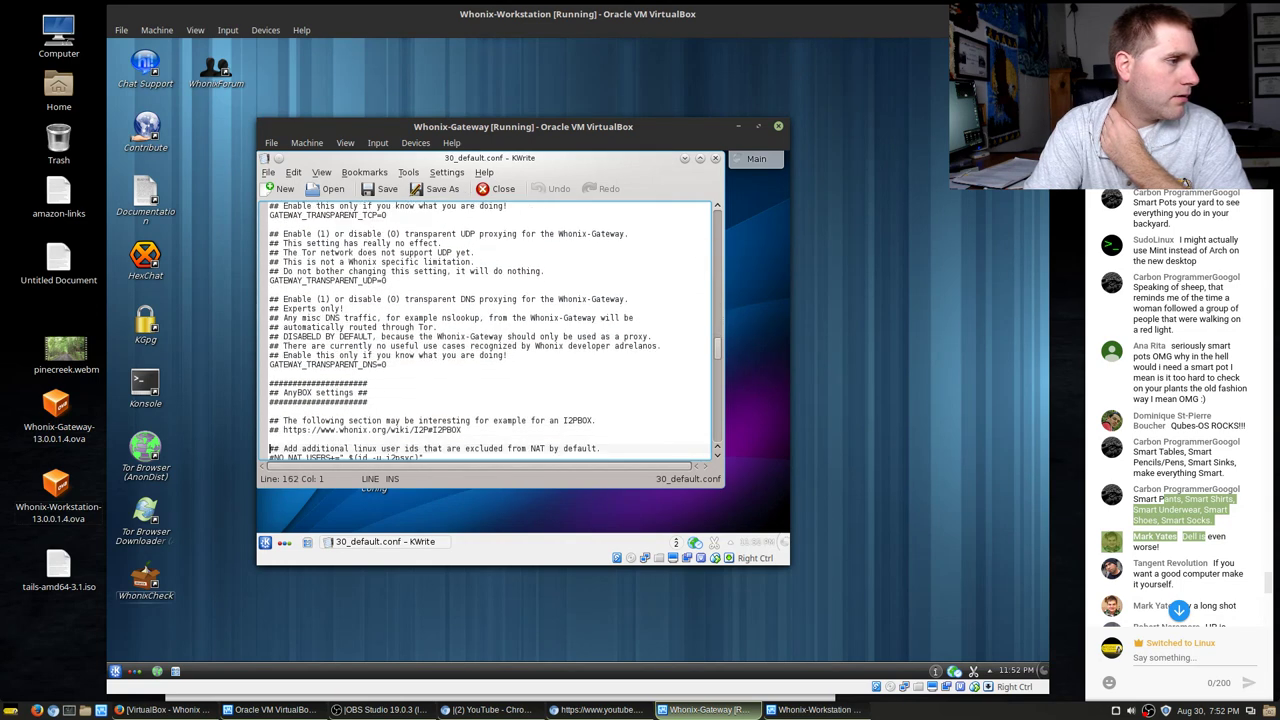
pyautogui.press('Down')
pyautogui.press('Down')
pyautogui.press('Down')
pyautogui.press('Down')
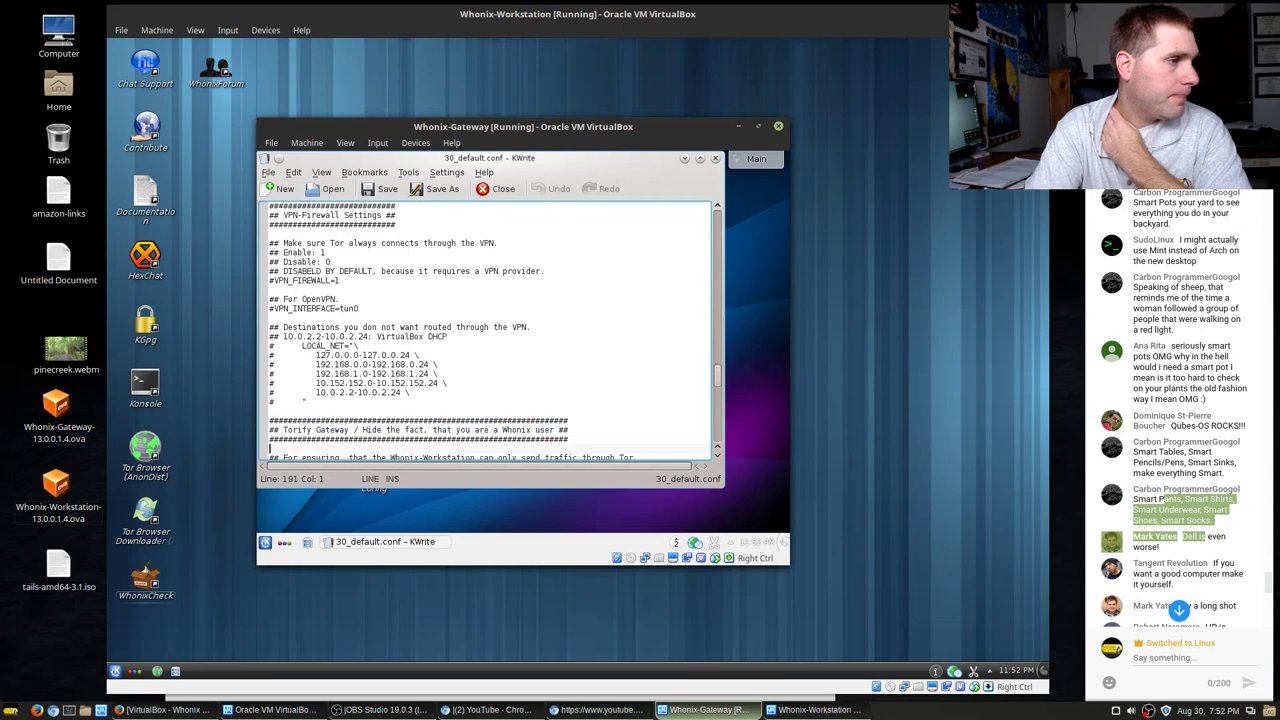
# - Close the firewall configuration file and minimize the Whonix-Gateway window to return to the workstation desktop
pyautogui.click(715, 158)
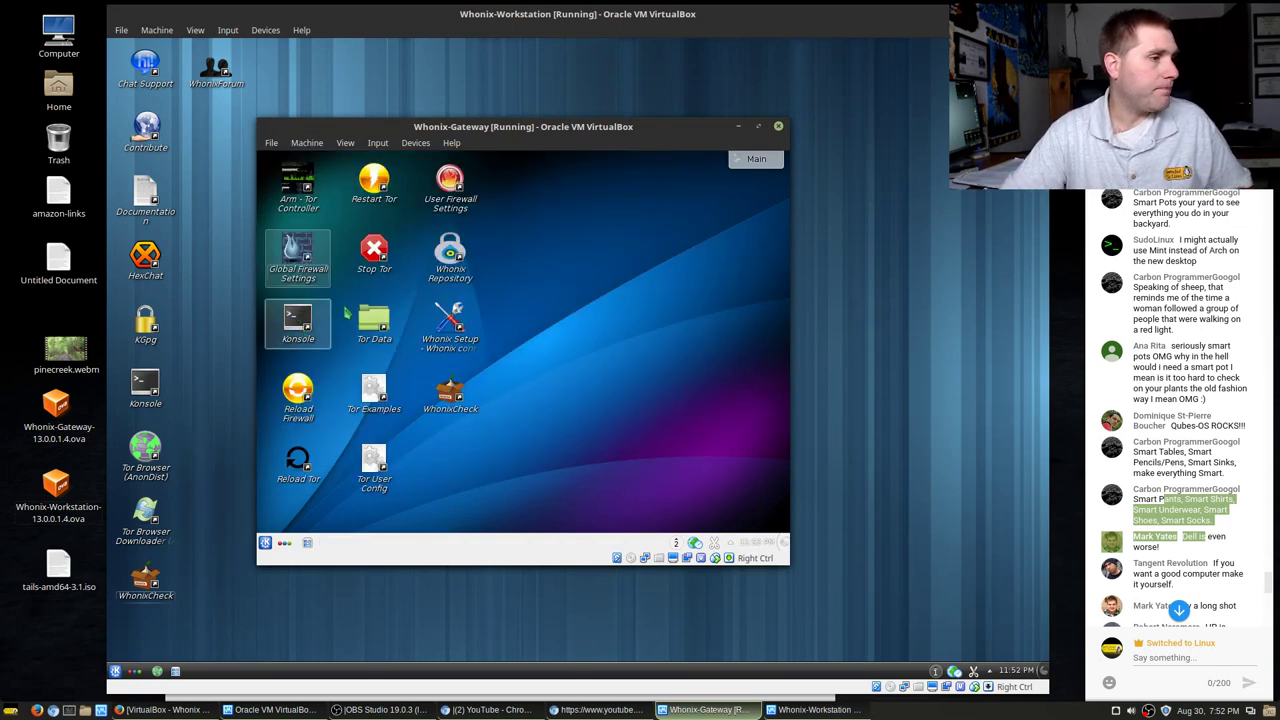
pyautogui.click(738, 127)
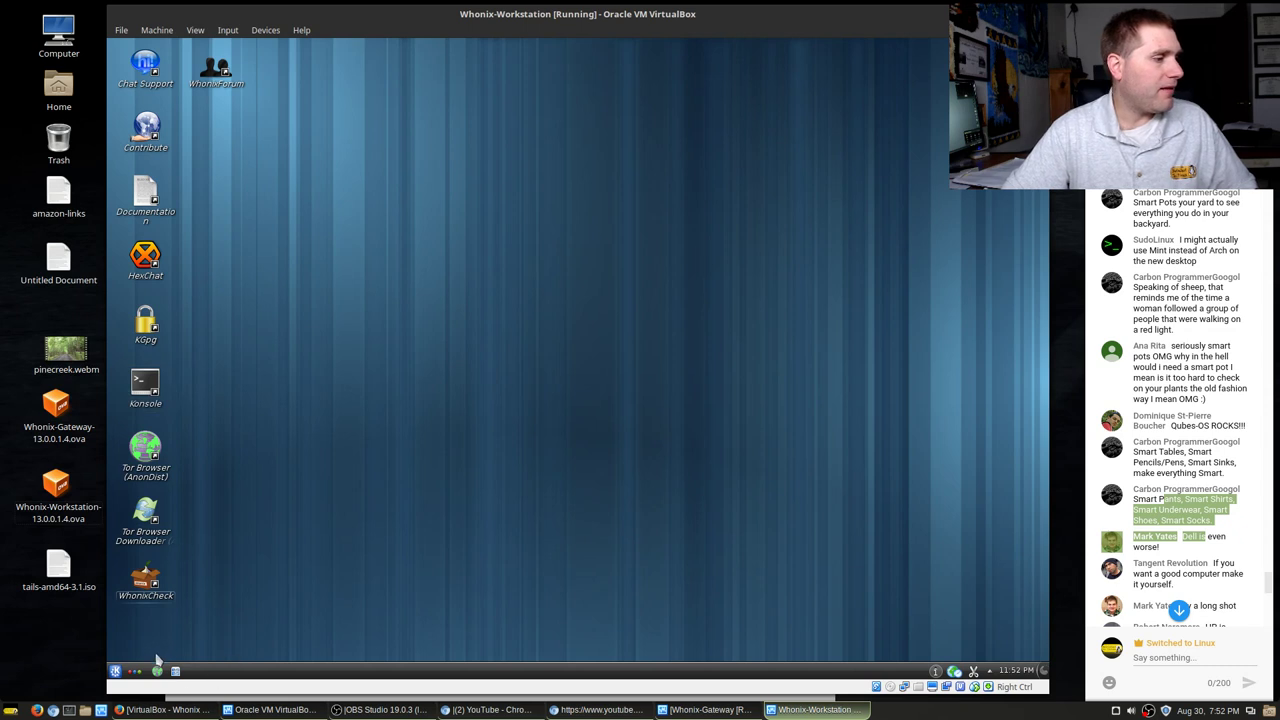
pyautogui.click(117, 672)
pyautogui.click(117, 672)
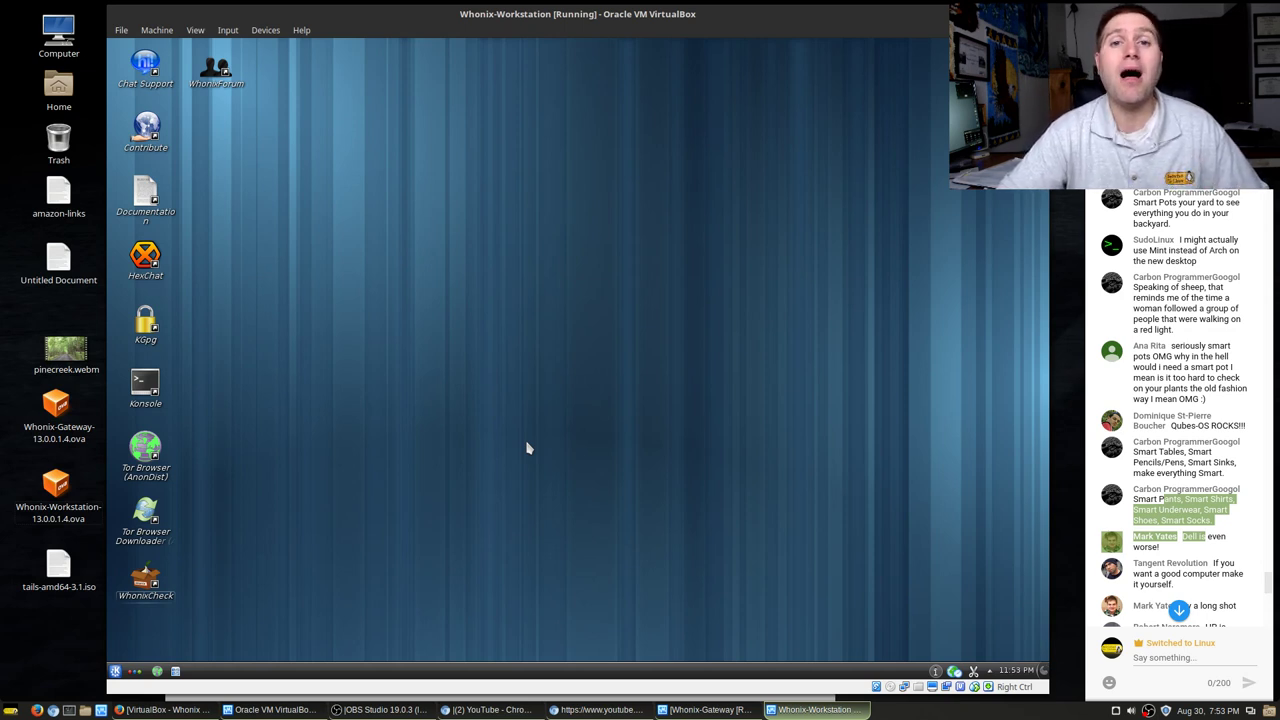
pyautogui.click(115, 671)
pyautogui.click(508, 518)
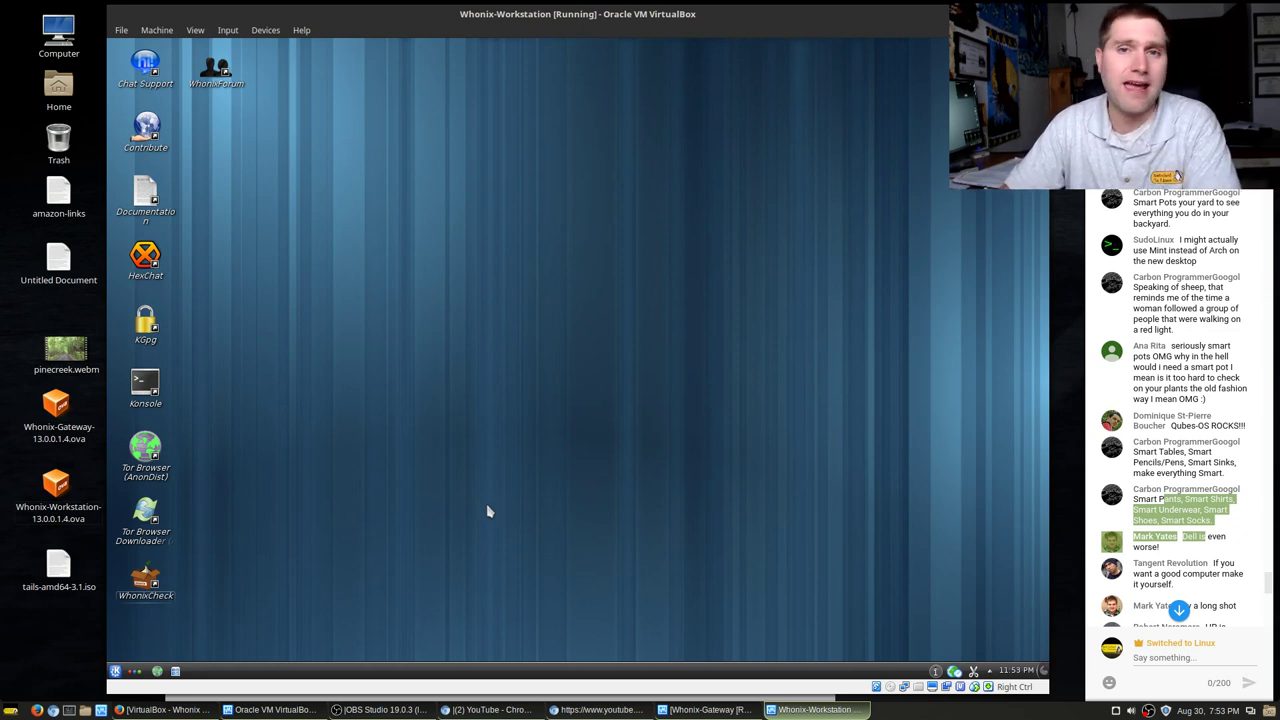
# - Read the live chat messages about computer brands and mark the word "even" in the message about Dell
pyautogui.click(1203, 521)
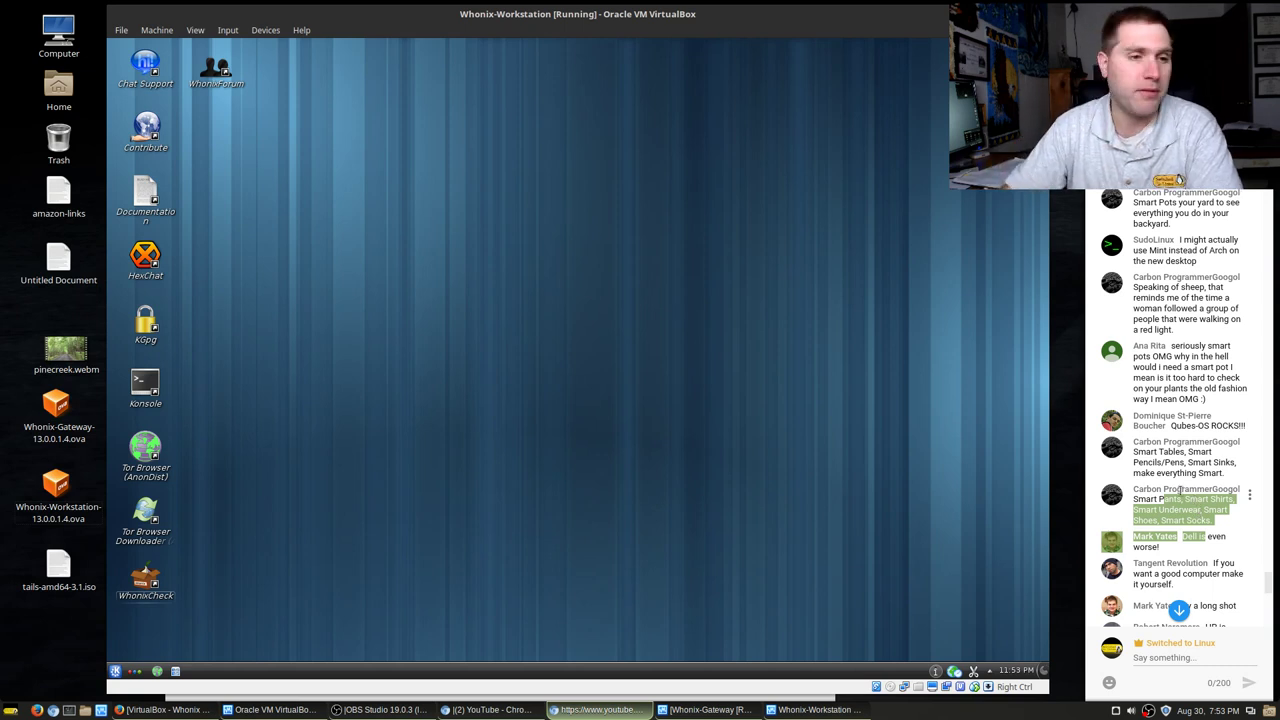
pyautogui.scroll(-3, 1178, 486)
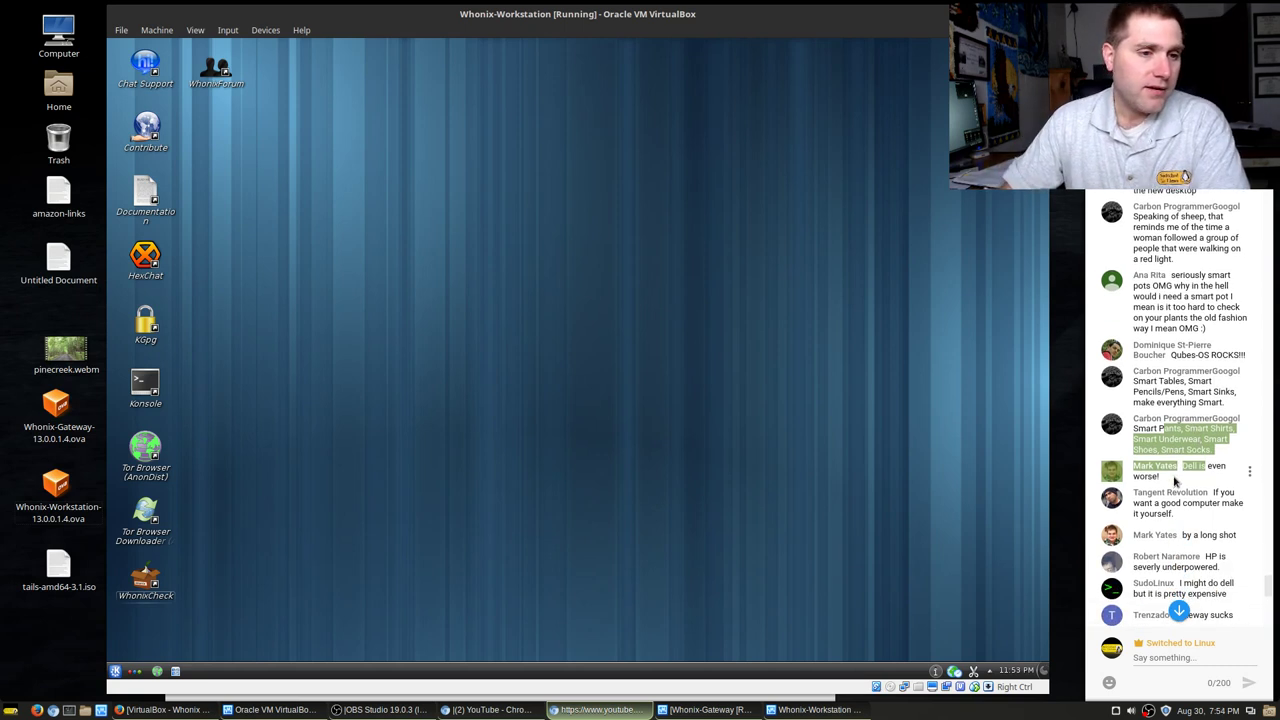
pyautogui.scroll(-3, 1176, 483)
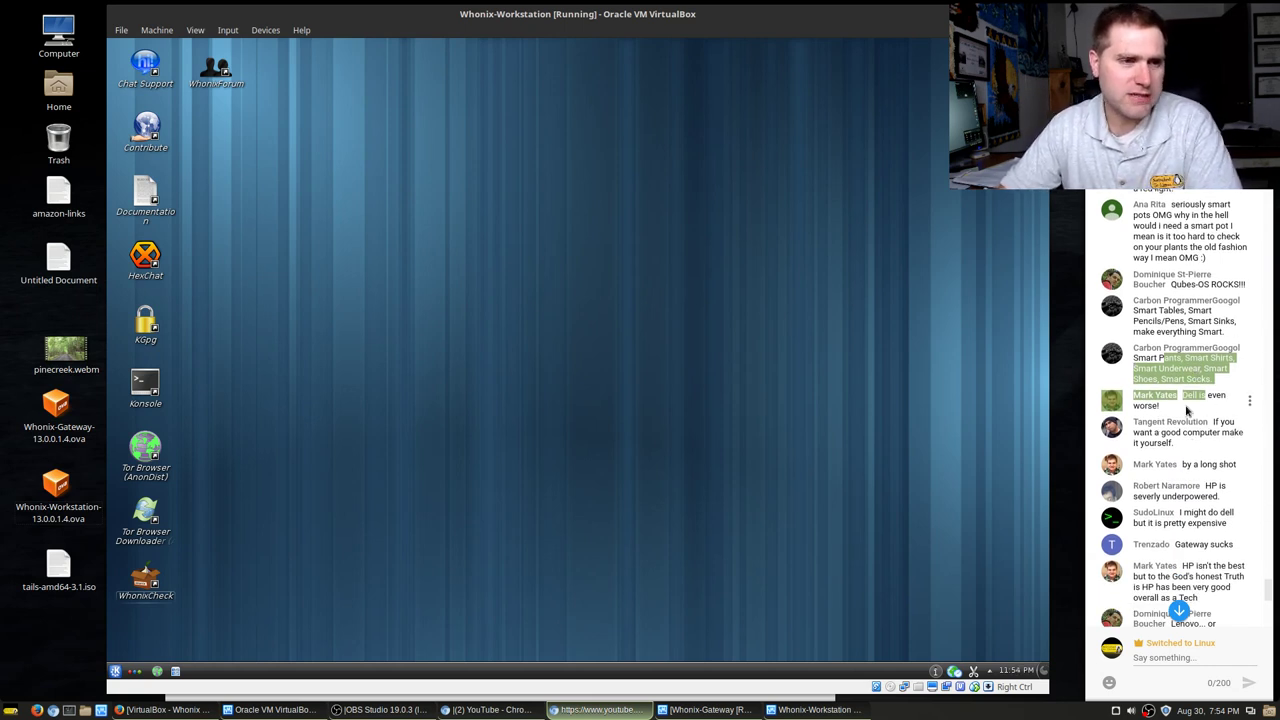
pyautogui.click(1217, 396)
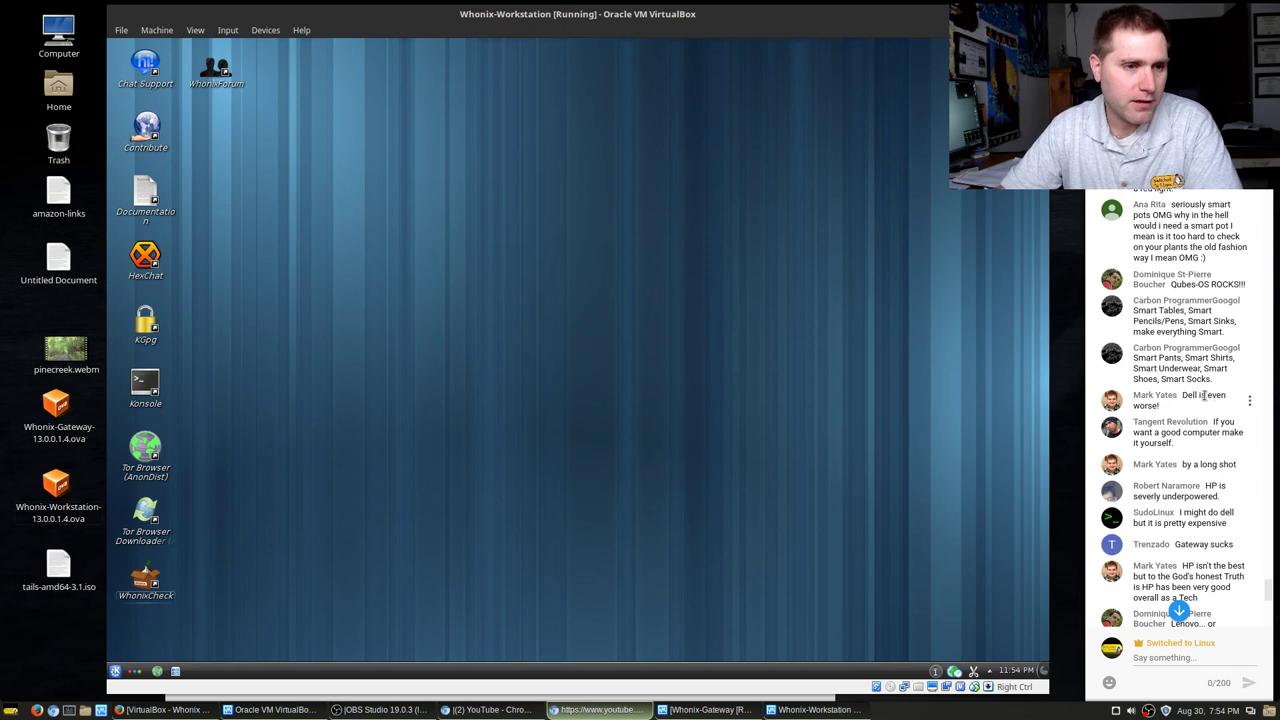
pyautogui.moveTo(1204, 396); pyautogui.dragTo(1227, 394)
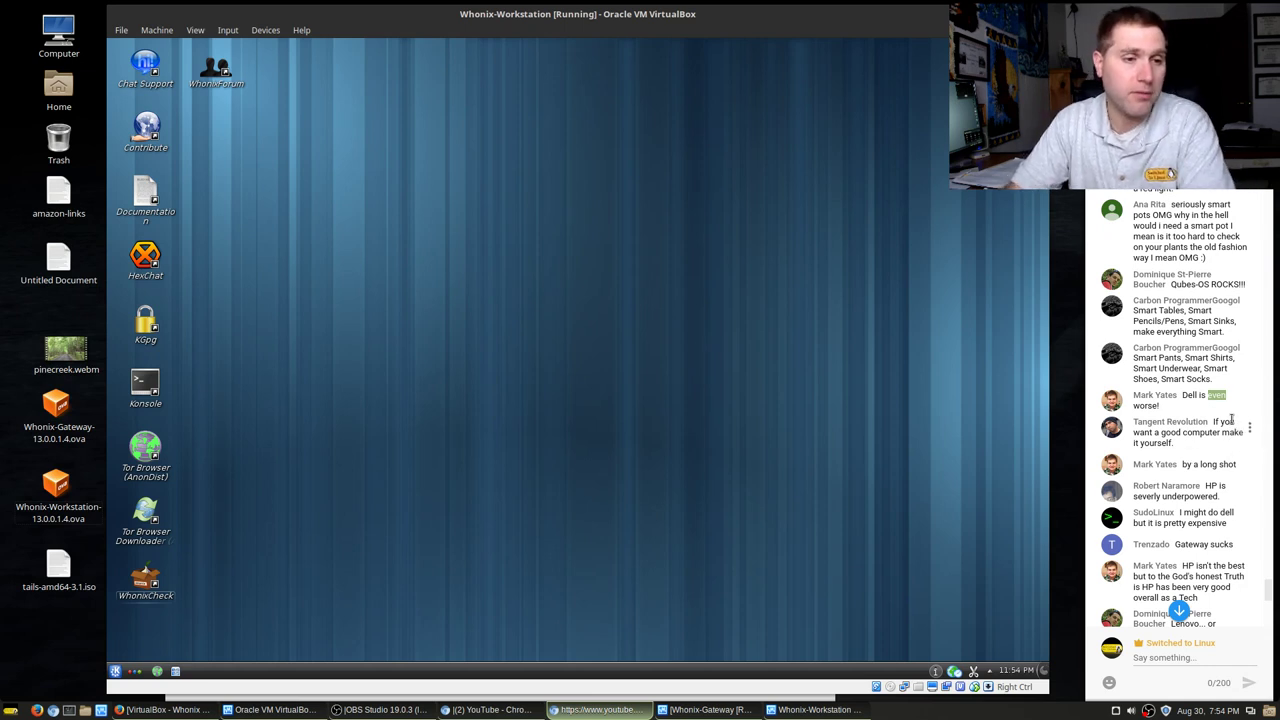
# - Read the live chat messages about Gateway, System76 and smart bathtubs, marking words along the way up to "html from scratch"
pyautogui.moveTo(1196, 464); pyautogui.dragTo(1236, 463)
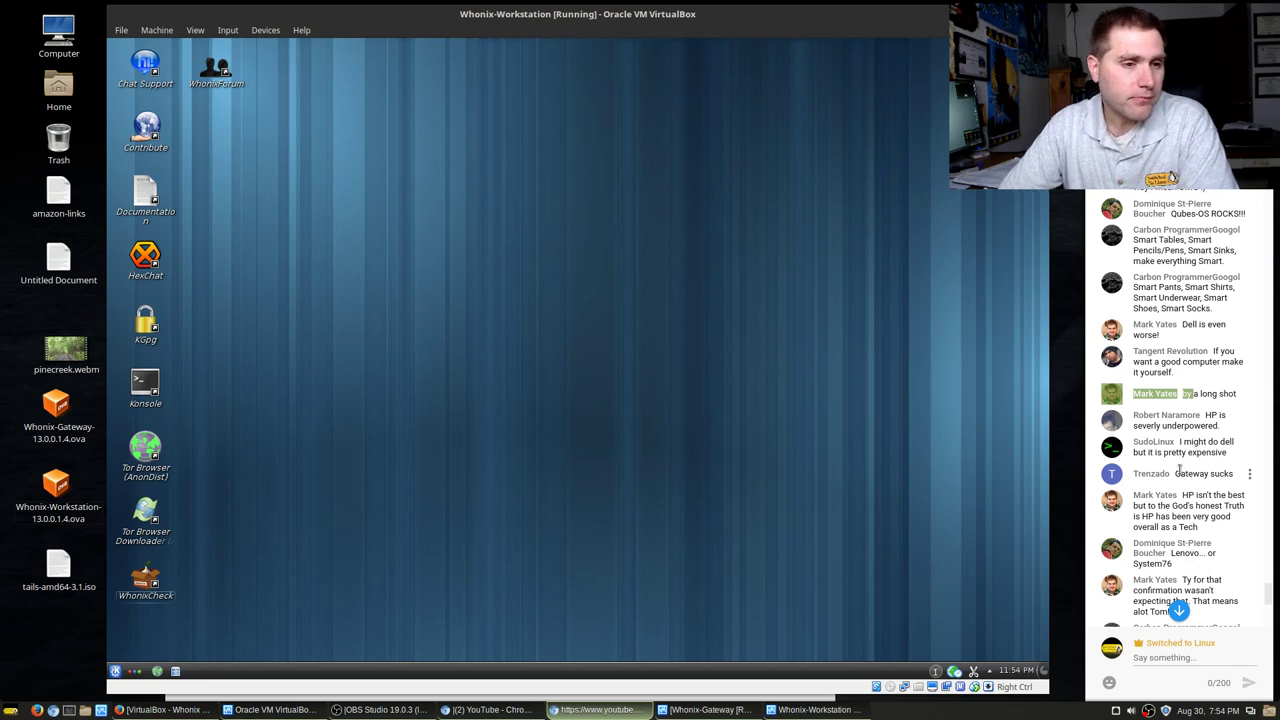
pyautogui.moveTo(1191, 475); pyautogui.dragTo(1213, 474)
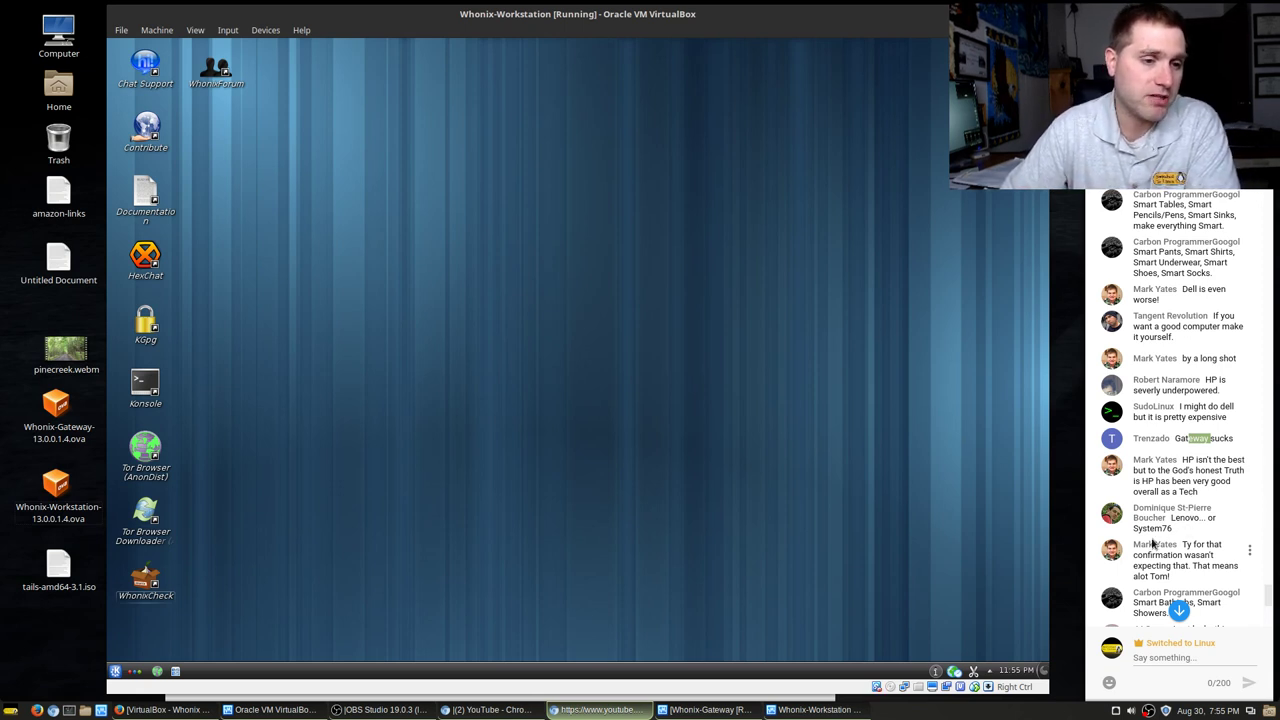
pyautogui.moveTo(1163, 530); pyautogui.dragTo(1149, 528)
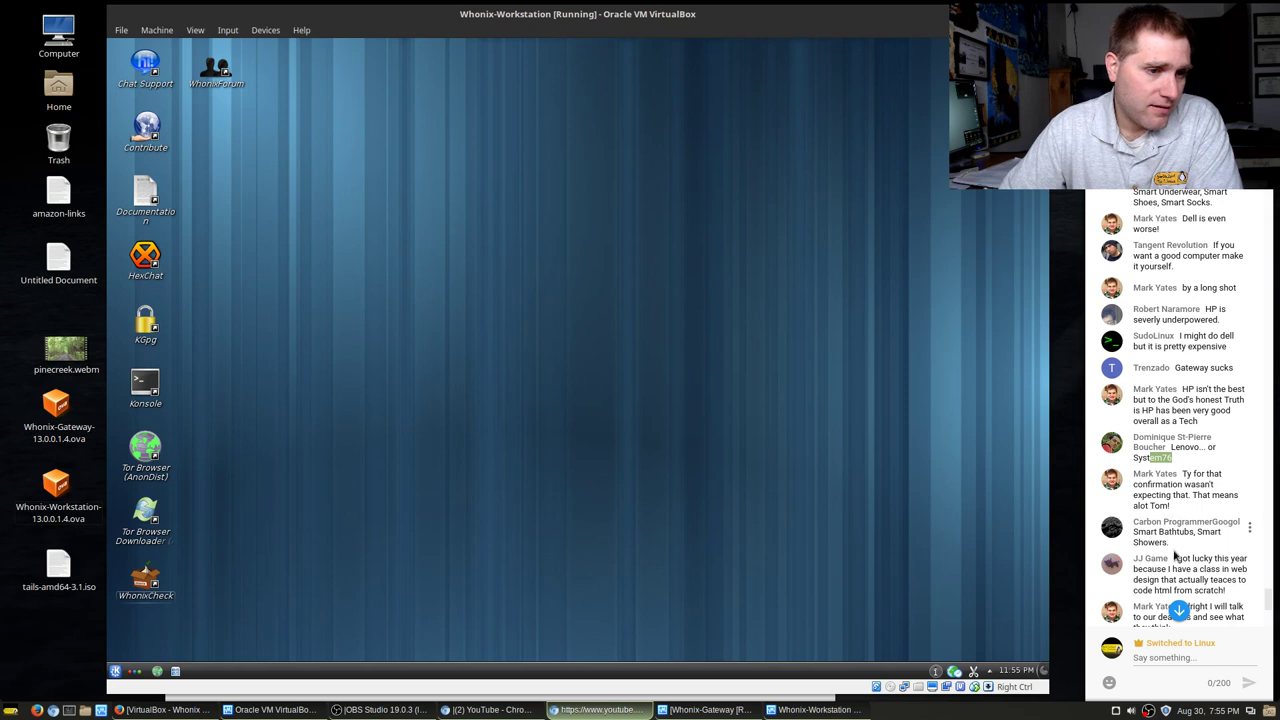
pyautogui.moveTo(1159, 531); pyautogui.dragTo(1178, 535)
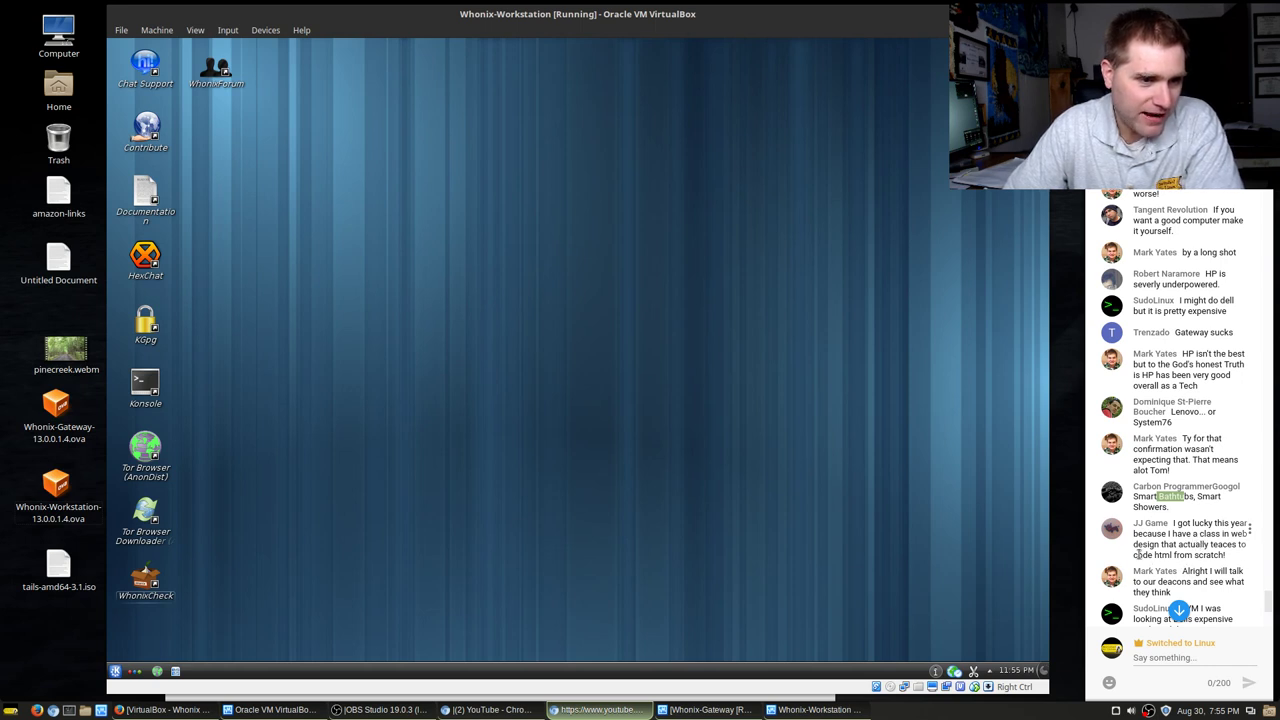
pyautogui.moveTo(1155, 555); pyautogui.dragTo(1206, 555)
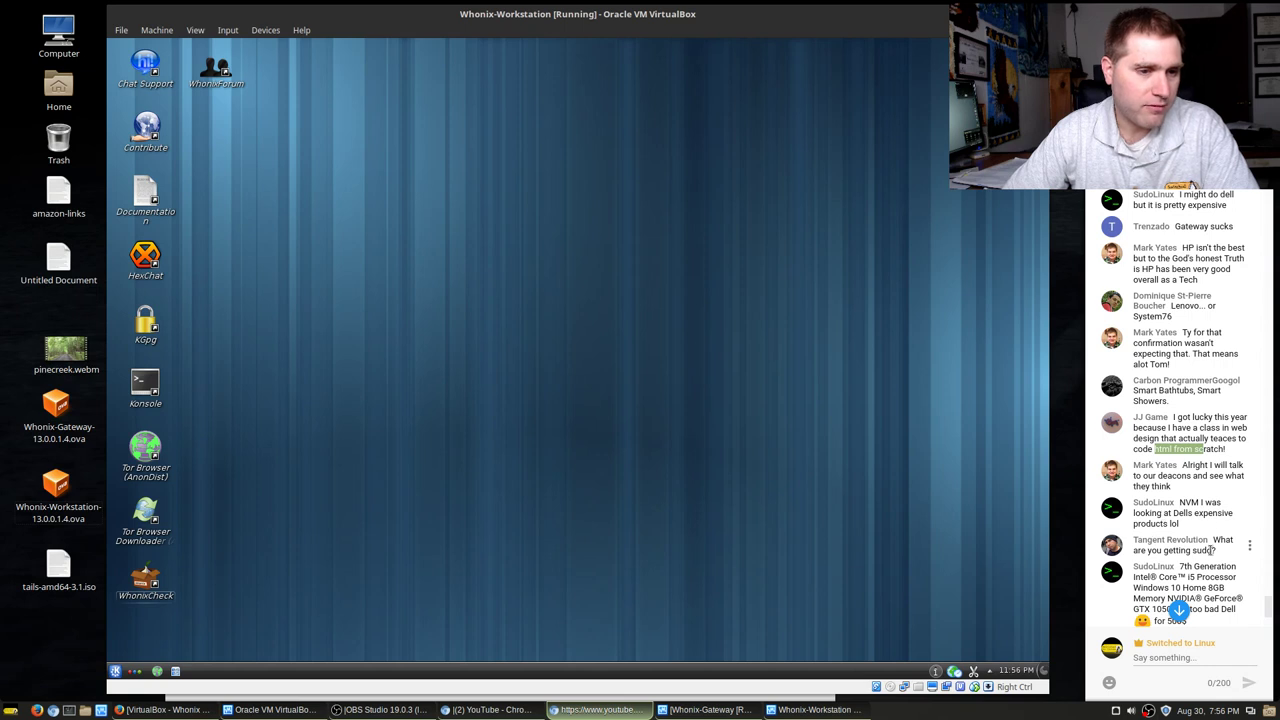
# - Read the chat message listing the Dell laptop's specifications, marking its 7th Generation Intel Core i5 and NVIDIA GeForce details
pyautogui.moveTo(1193, 566); pyautogui.dragTo(1212, 587)
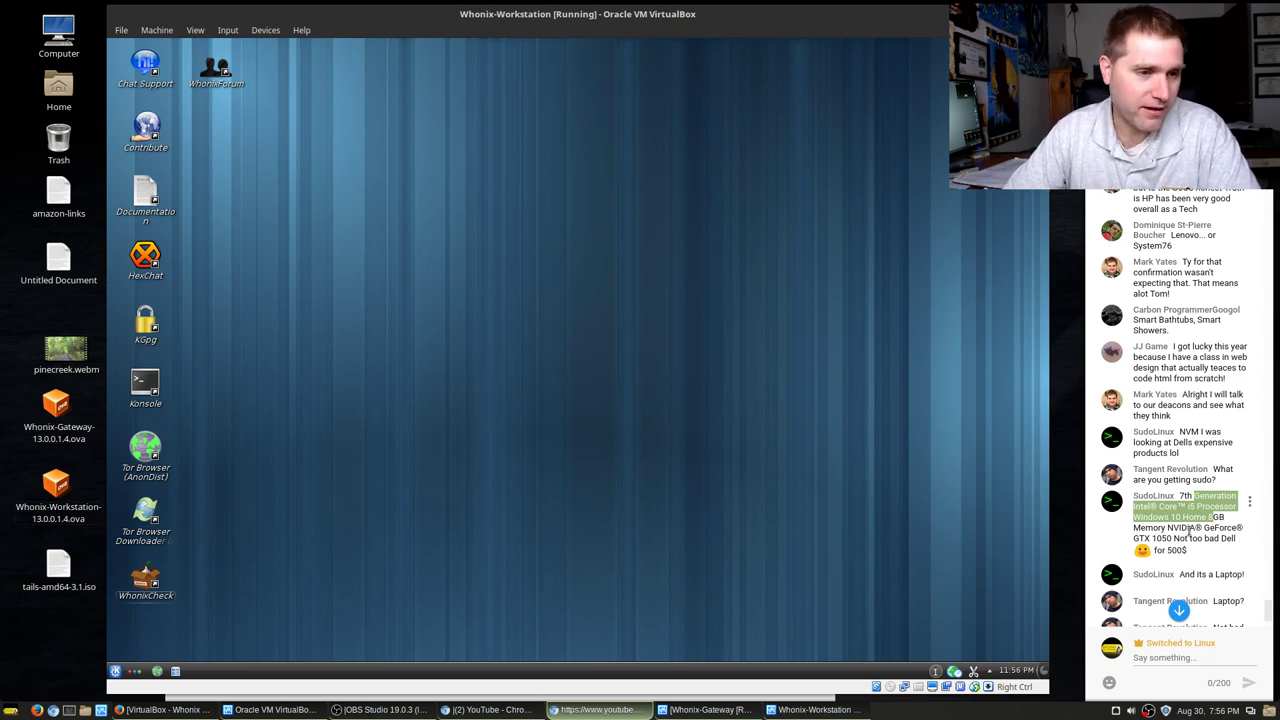
pyautogui.click(1189, 531)
pyautogui.moveTo(1177, 530); pyautogui.dragTo(1208, 530)
pyautogui.scroll(-5, 1150, 470)
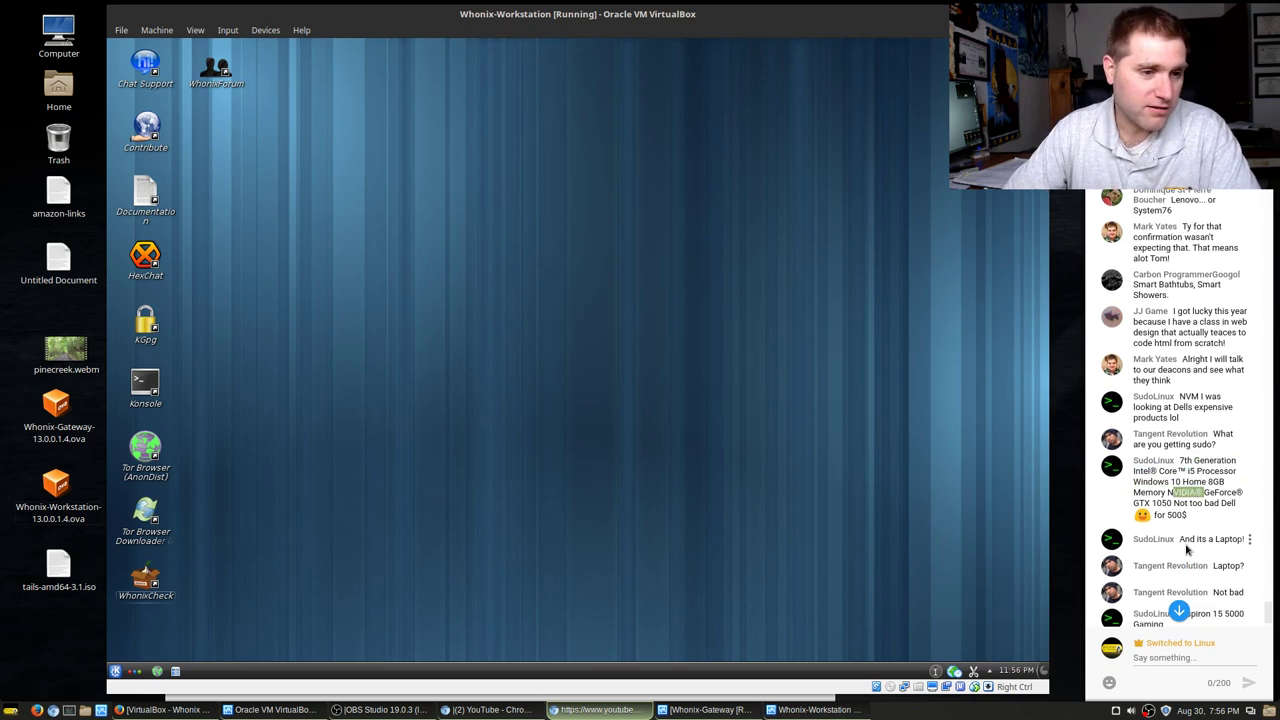
pyautogui.scroll(1, 1146, 461)
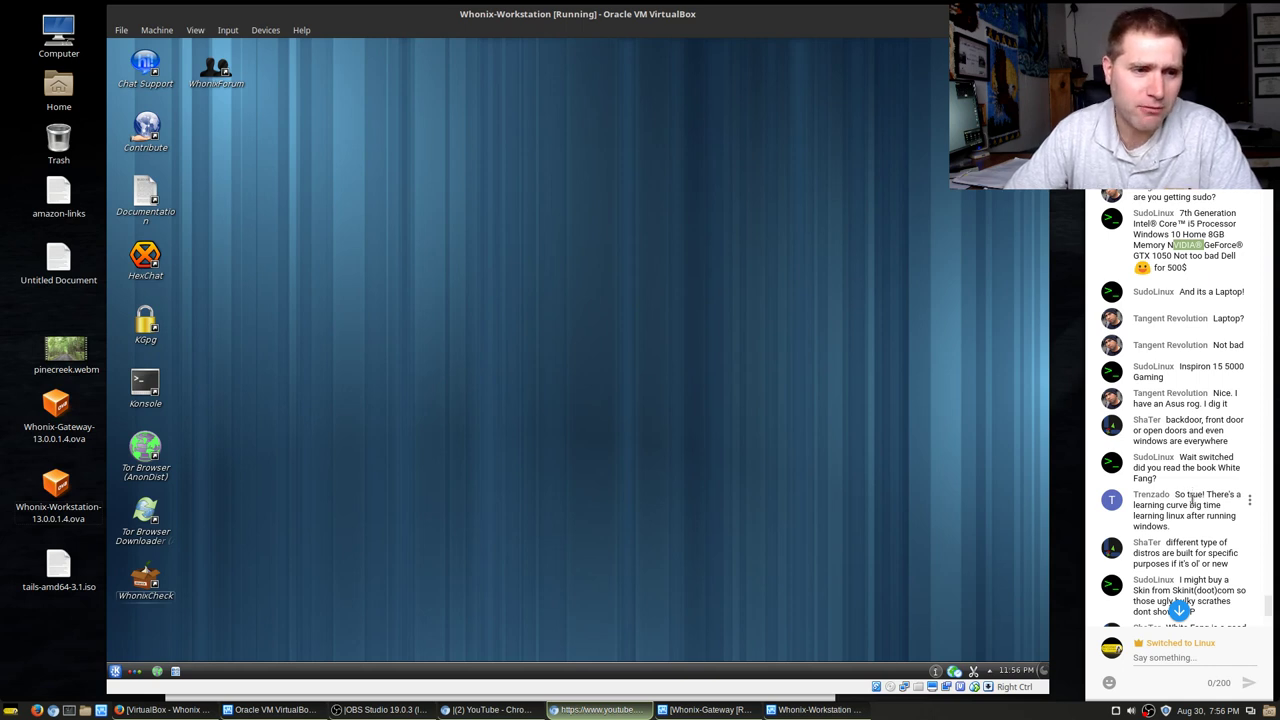
# - Read the chat messages about the Linux learning curve and the book White Fang, marking passages in both discussions
pyautogui.moveTo(1181, 495); pyautogui.dragTo(1193, 505)
pyautogui.scroll(-1, 1200, 510)
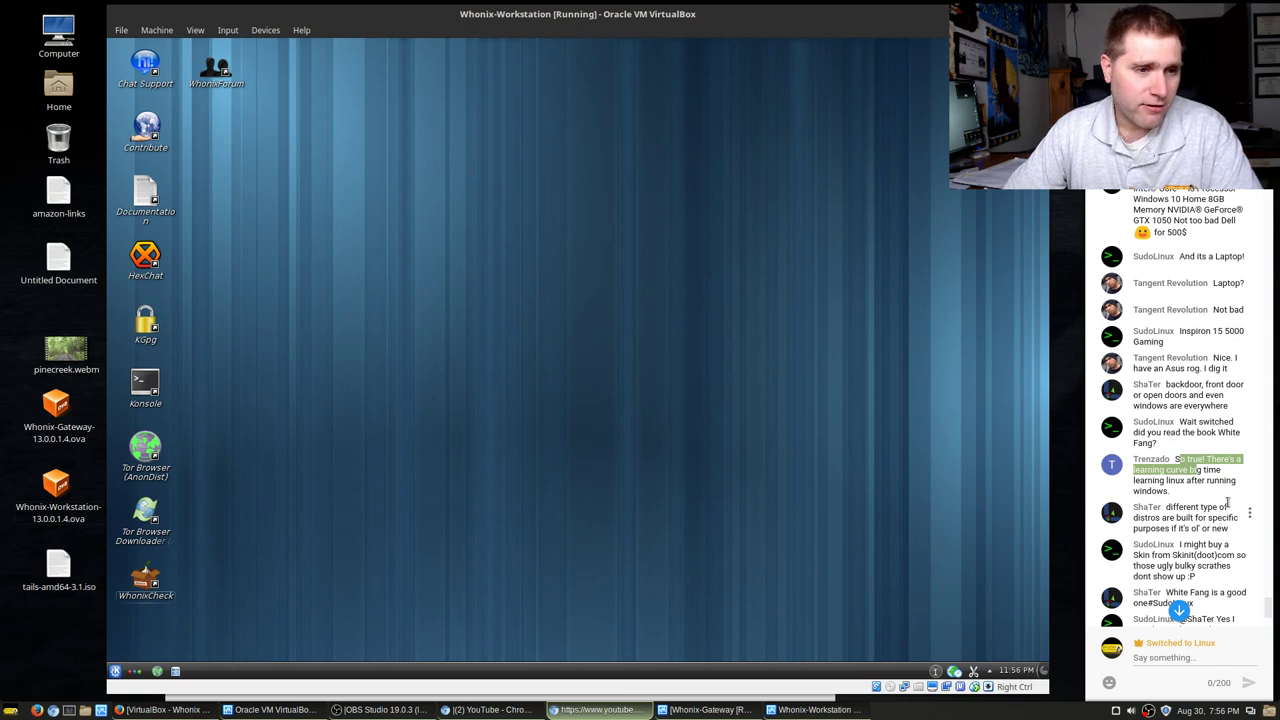
pyautogui.scroll(-2, 1215, 497)
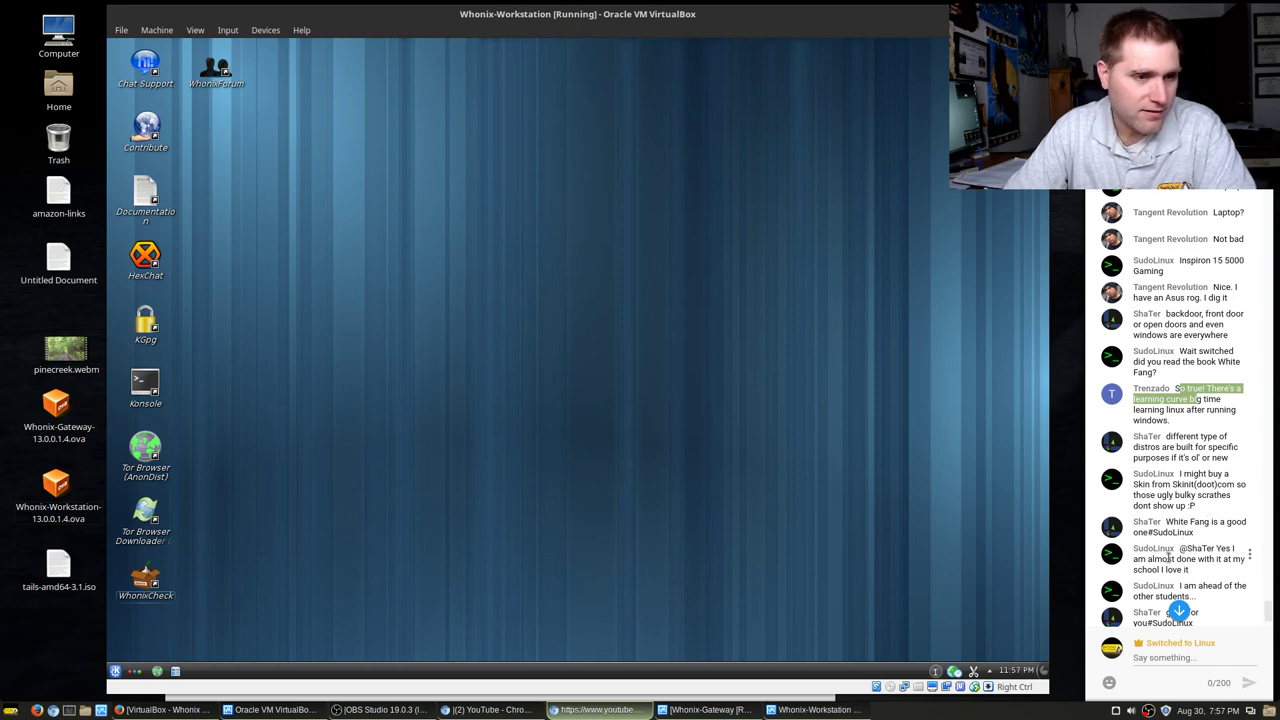
pyautogui.moveTo(1157, 560); pyautogui.dragTo(1189, 570)
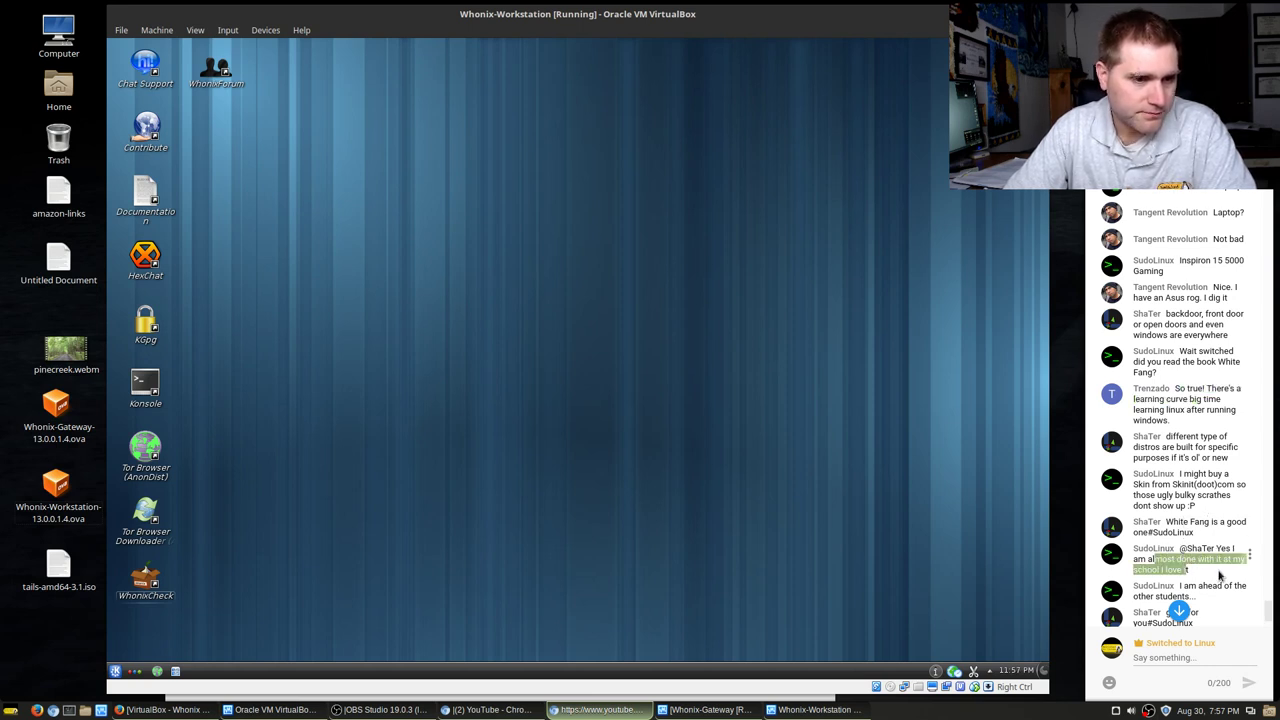
pyautogui.scroll(-5, 1190, 540)
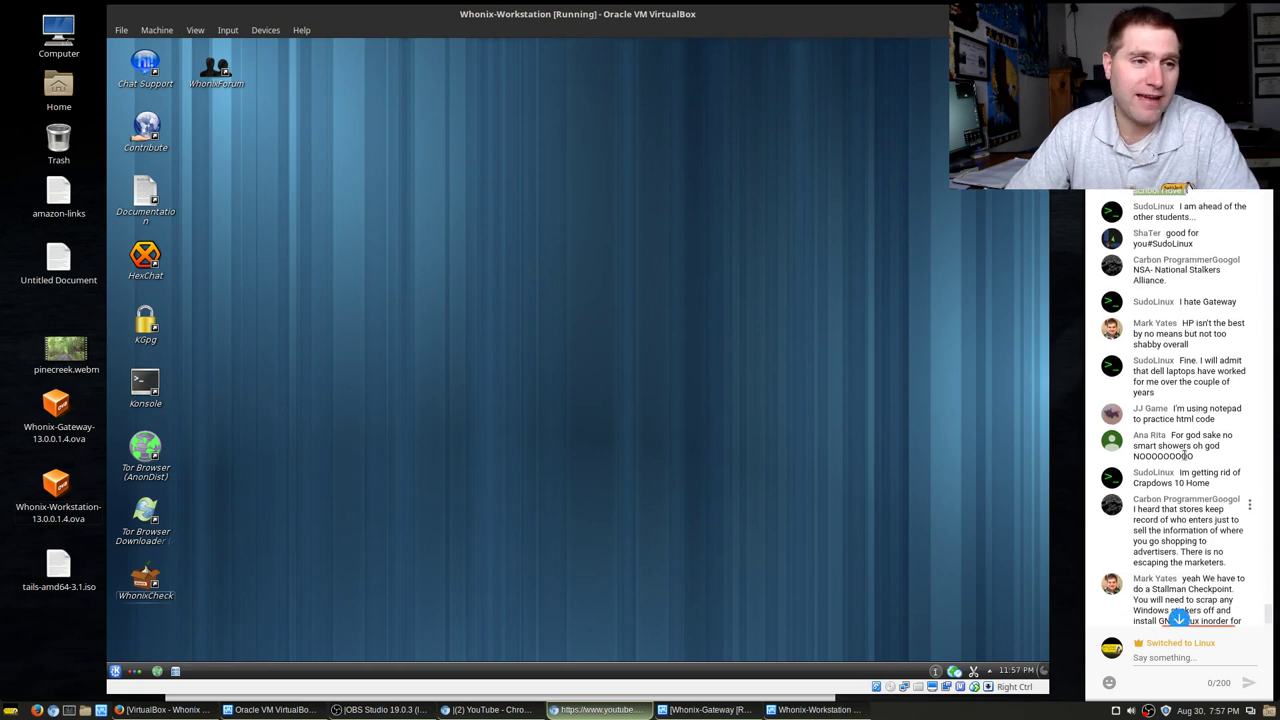
# - Read the chat messages about stores keeping visitor records and the Stallman Checkpoint, marking the part about the badge in the mail
pyautogui.scroll(3, 1195, 517)
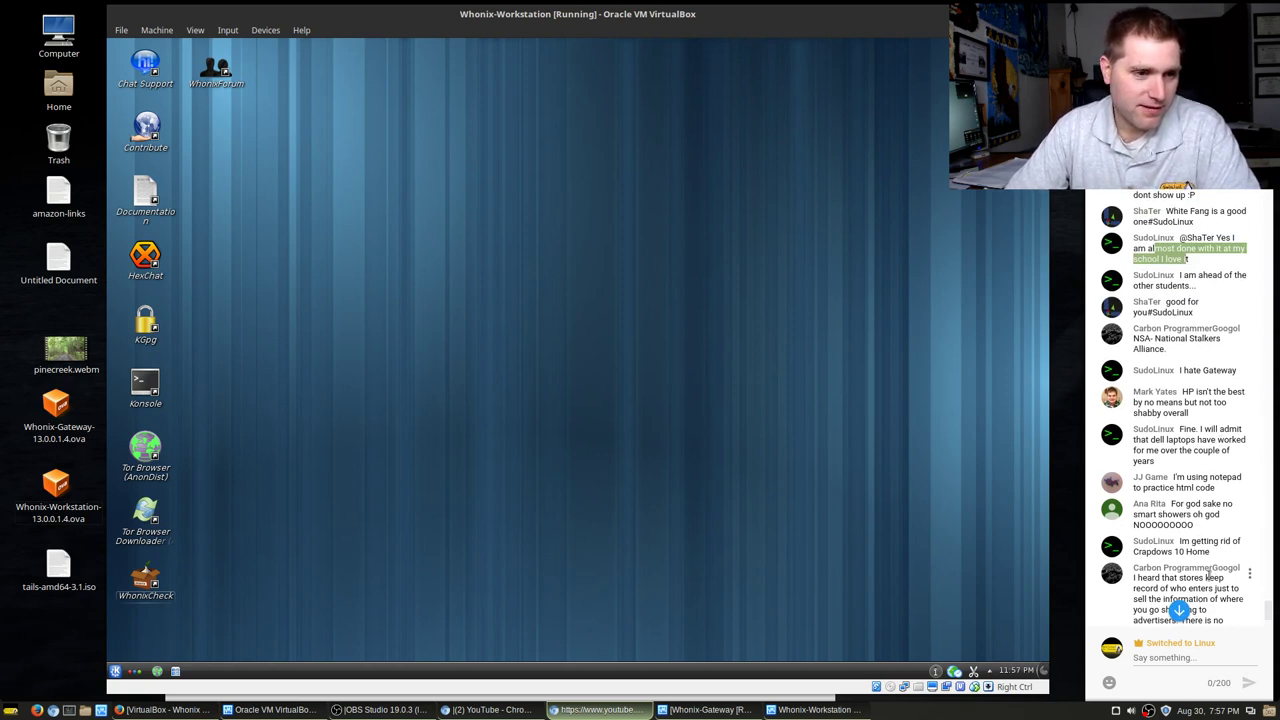
pyautogui.moveTo(1190, 580); pyautogui.dragTo(1218, 598)
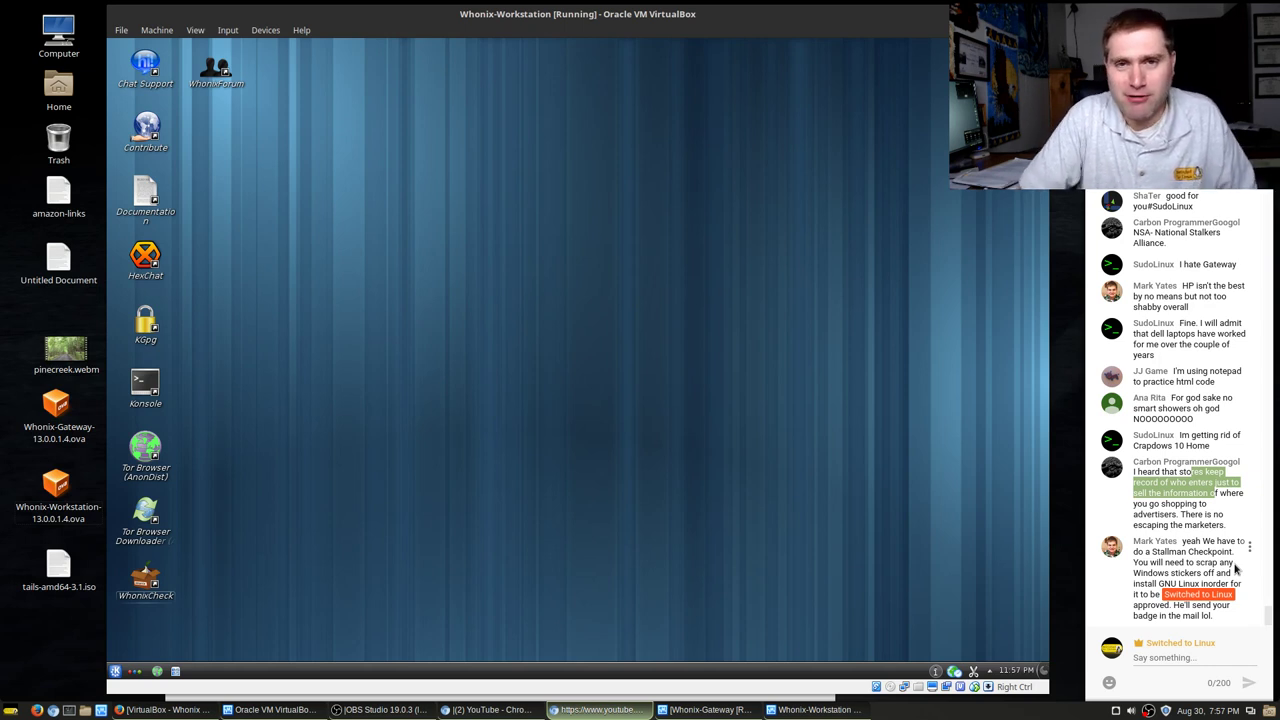
pyautogui.click(1189, 474)
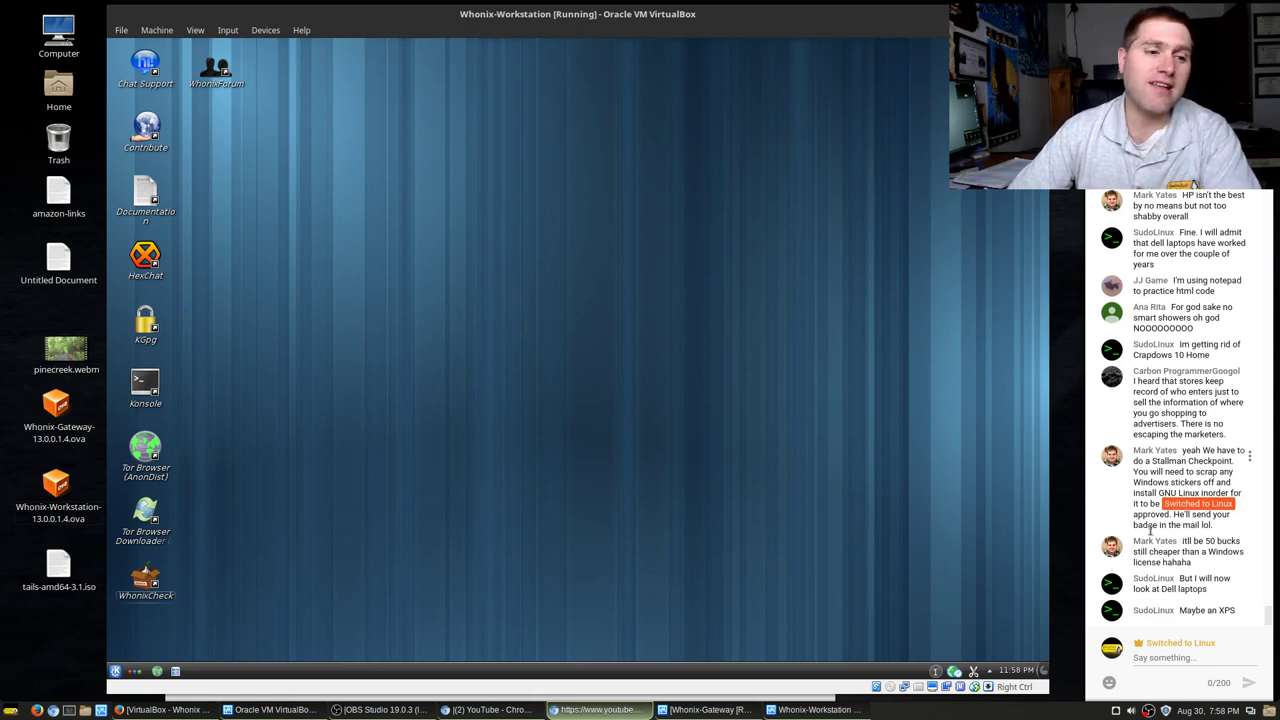
pyautogui.moveTo(1148, 527); pyautogui.dragTo(1214, 527)
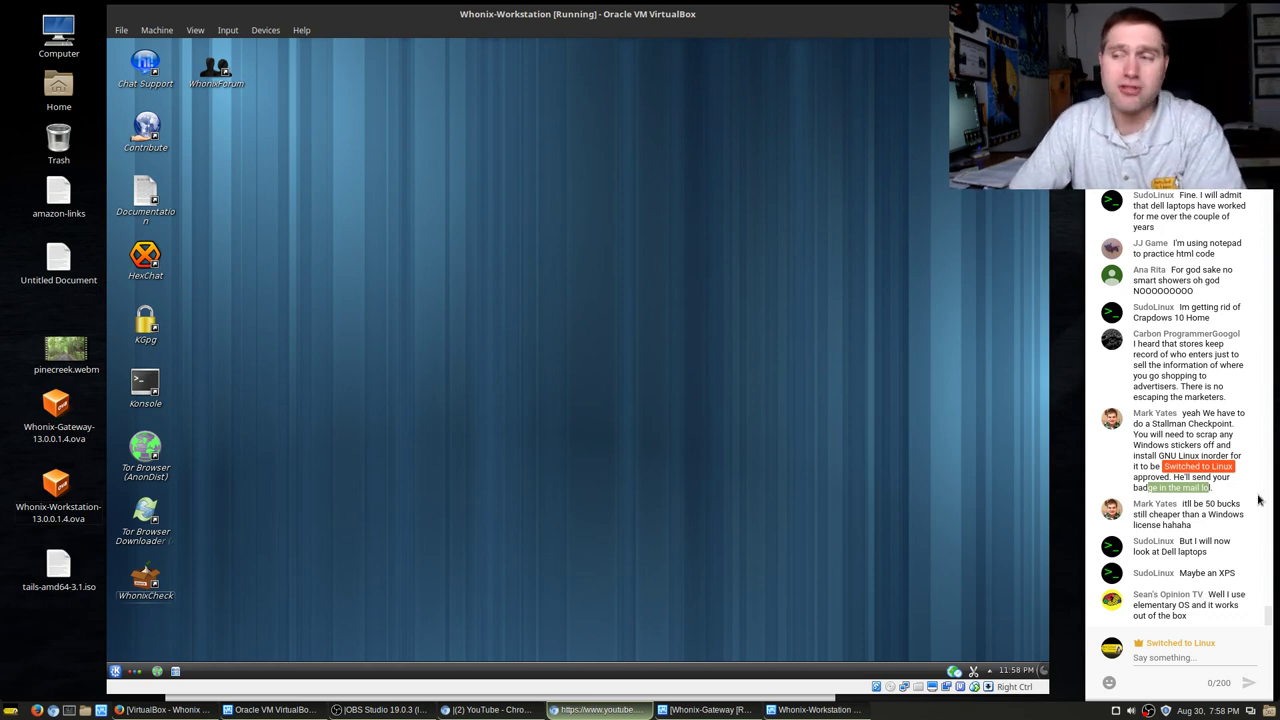
# - Shut down the Whonix-Workstation virtual machine from its desktop and confirm turning off the computer
pyautogui.click(116, 671)
pyautogui.click(368, 640)
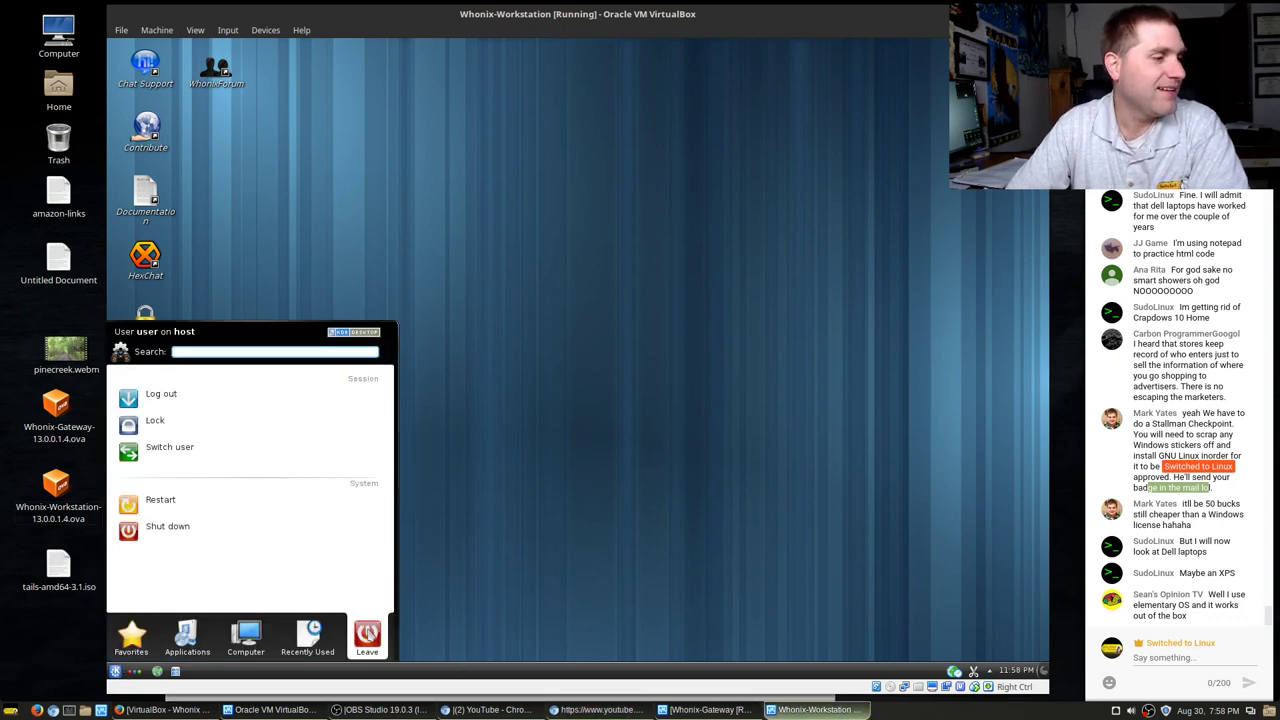
pyautogui.click(211, 532)
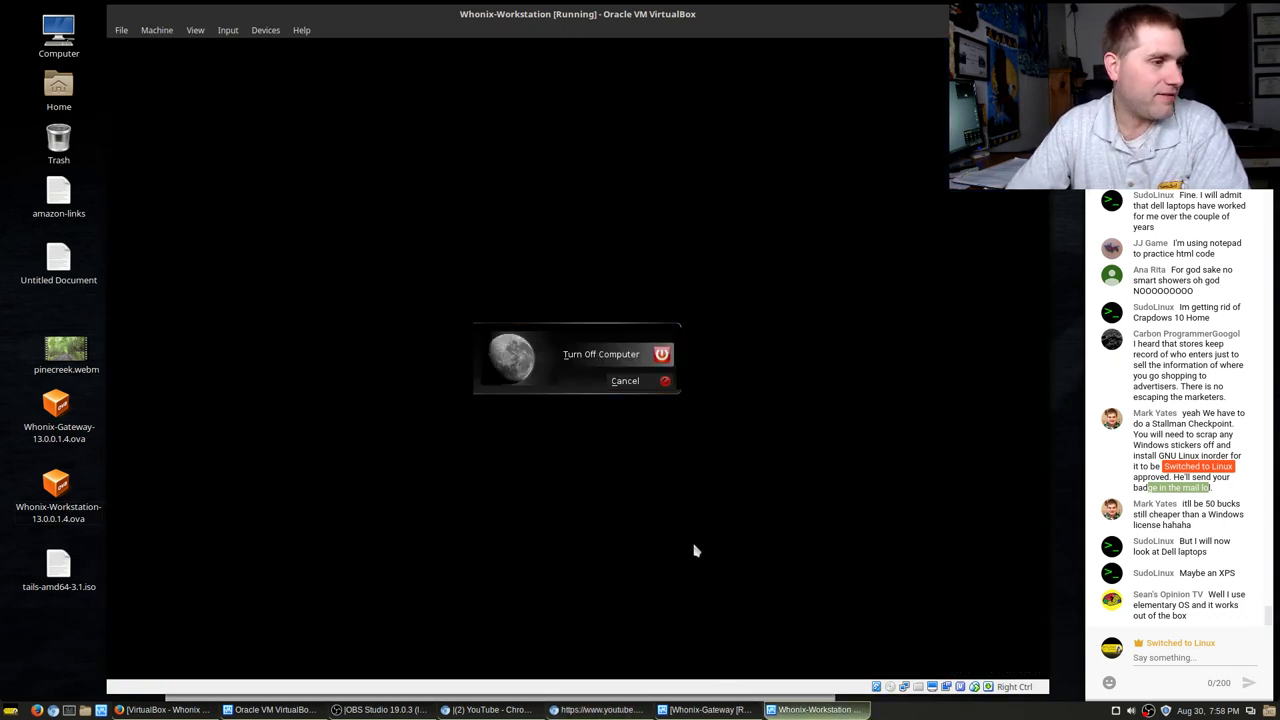
pyautogui.click(615, 354)
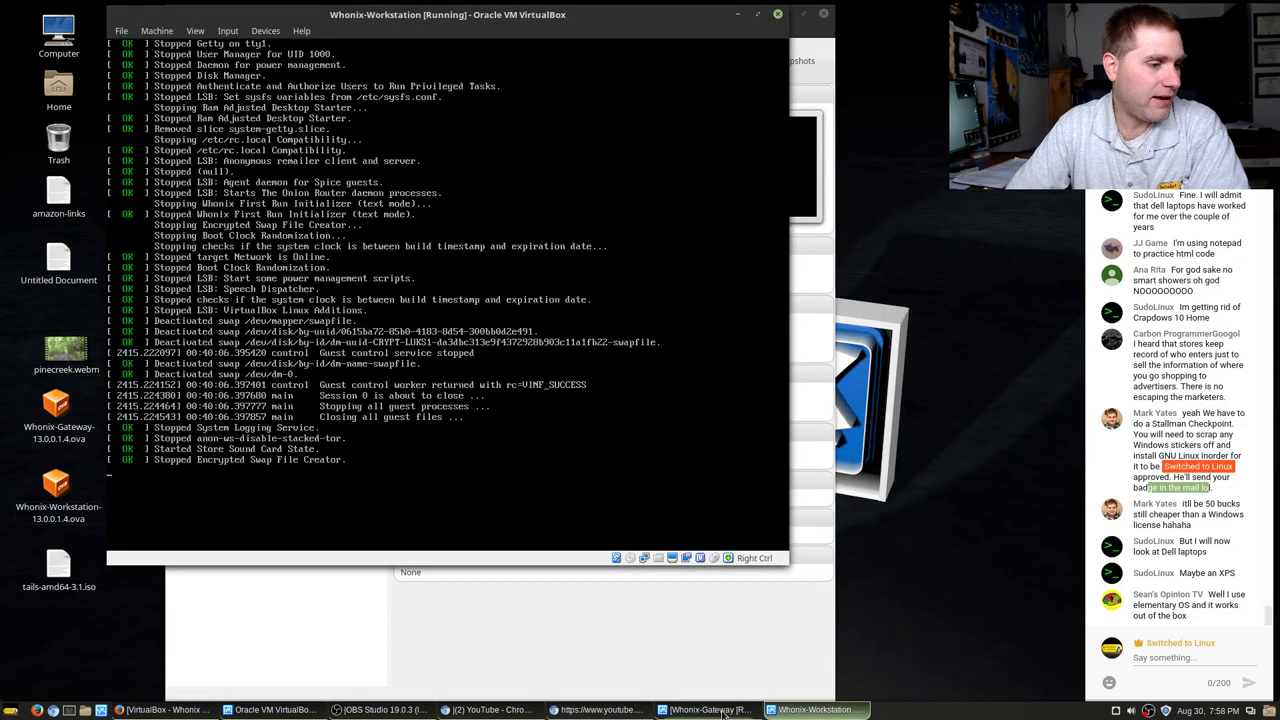
# - Switch to the Whonix-Gateway virtual machine and shut it down from its desktop, confirming the power-off
pyautogui.click(705, 709)
pyautogui.click(265, 543)
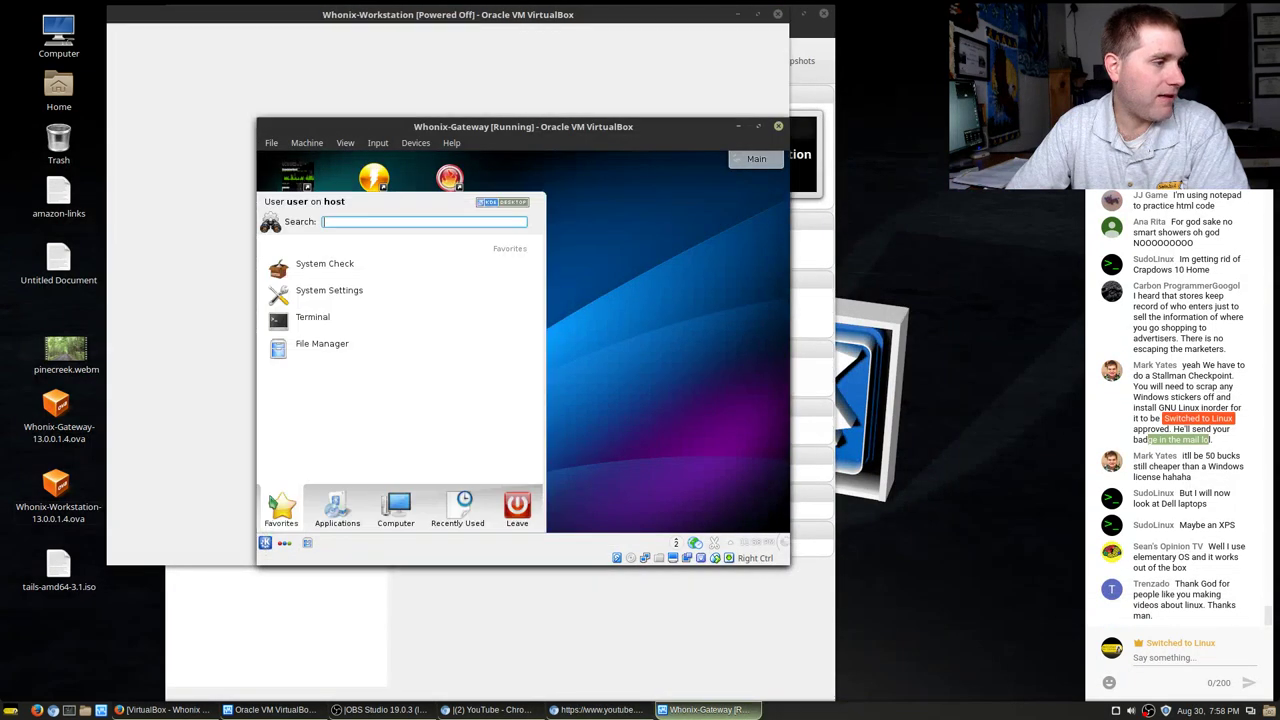
pyautogui.click(517, 508)
pyautogui.click(378, 400)
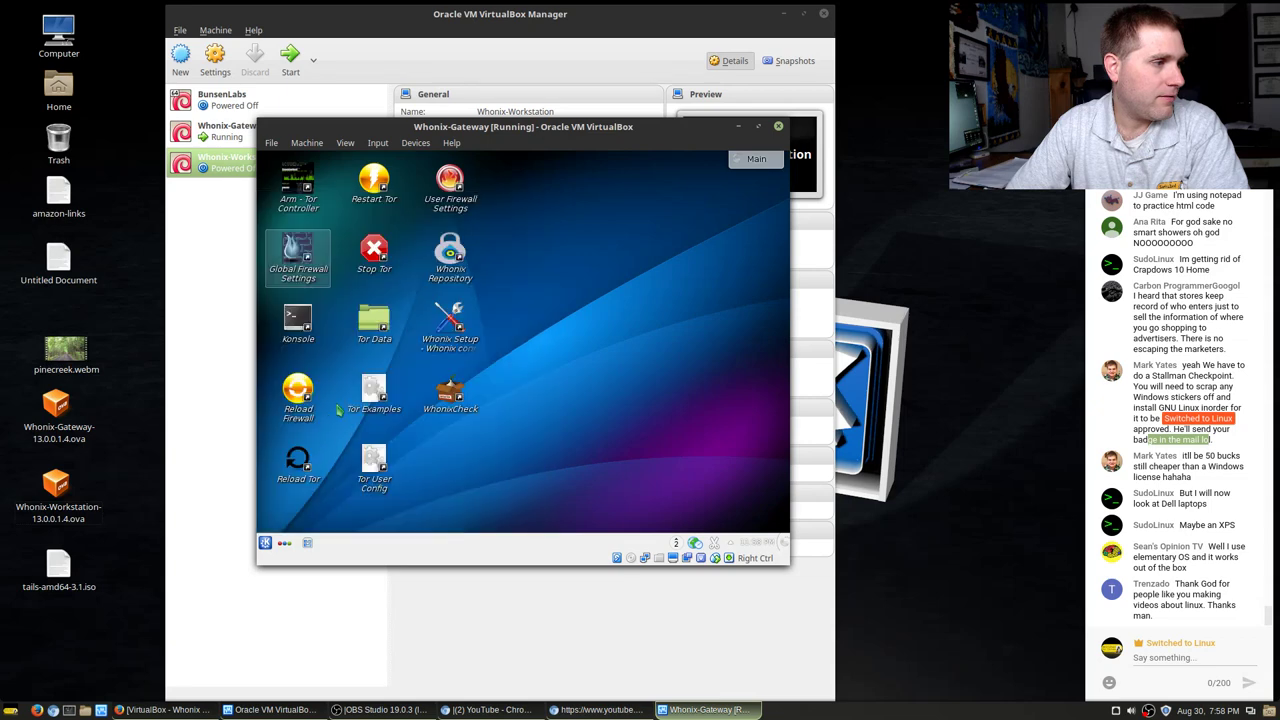
pyautogui.press('Return')
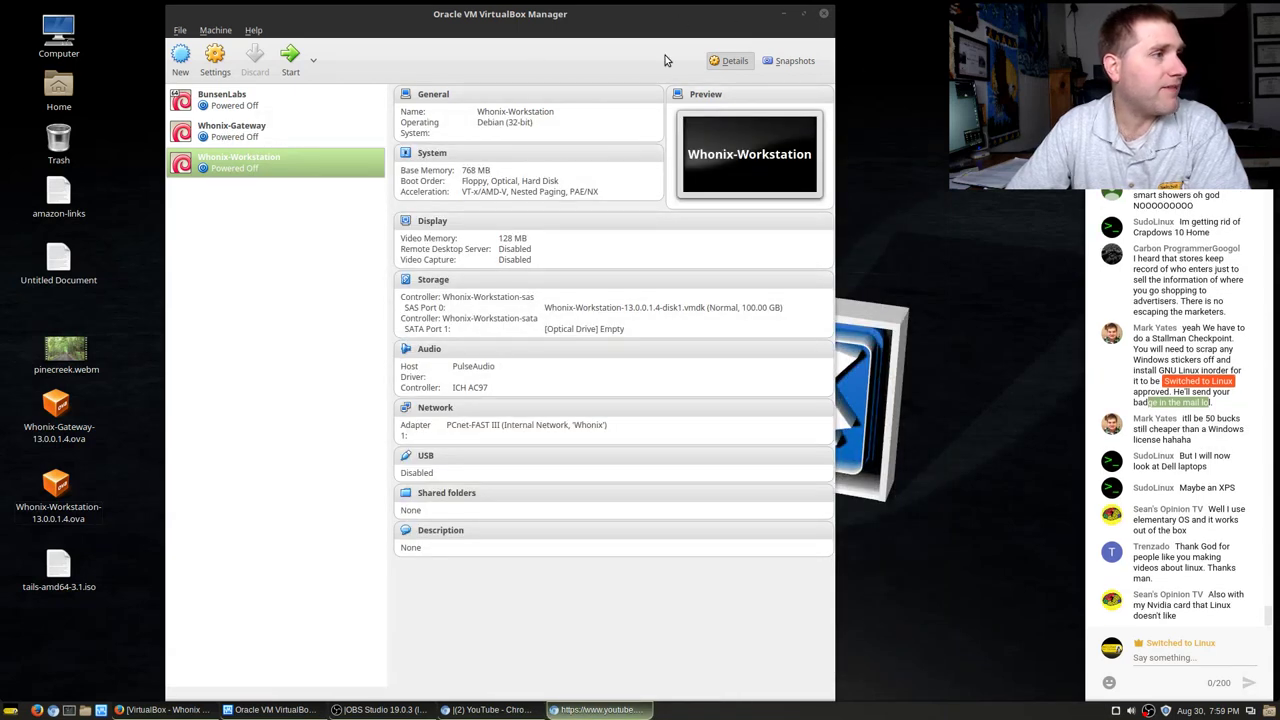
# - Insert the tails-amd64-3.1.iso disk image from the Desktop folder into the BunsenLabs virtual machine's empty optical drive
pyautogui.click(320, 97)
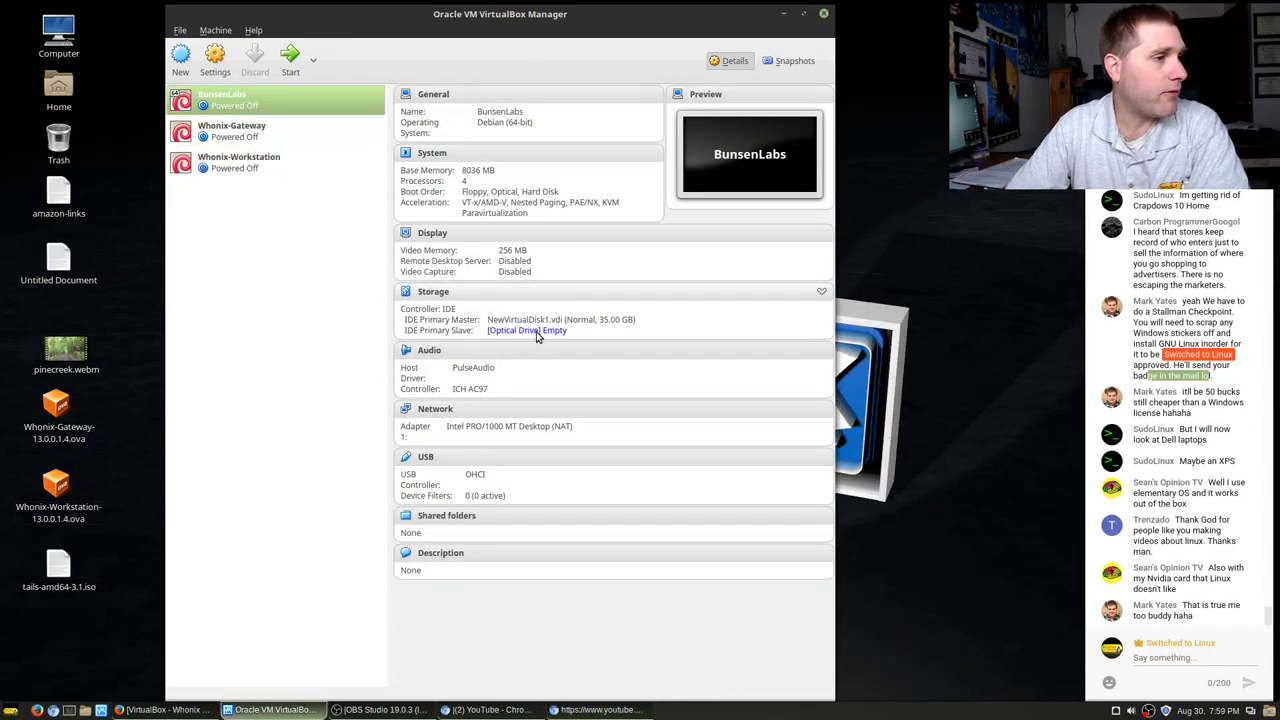
pyautogui.click(551, 330)
pyautogui.click(580, 339)
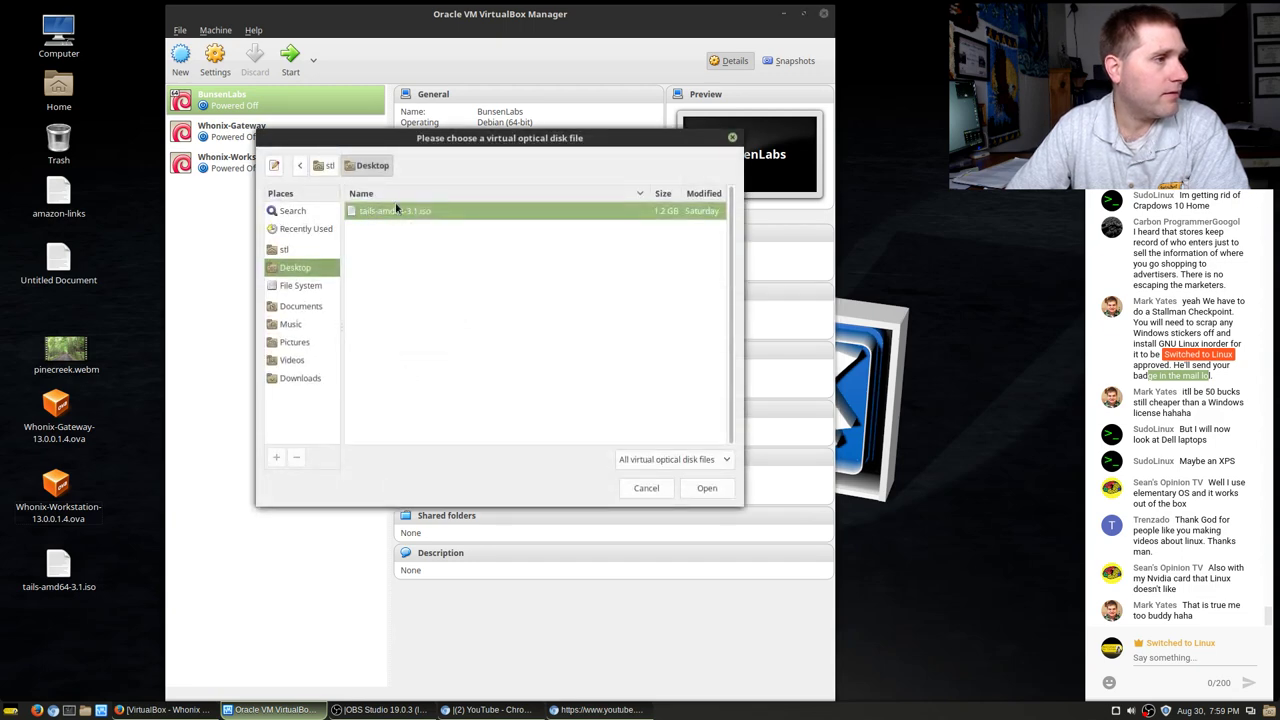
pyautogui.click(706, 486)
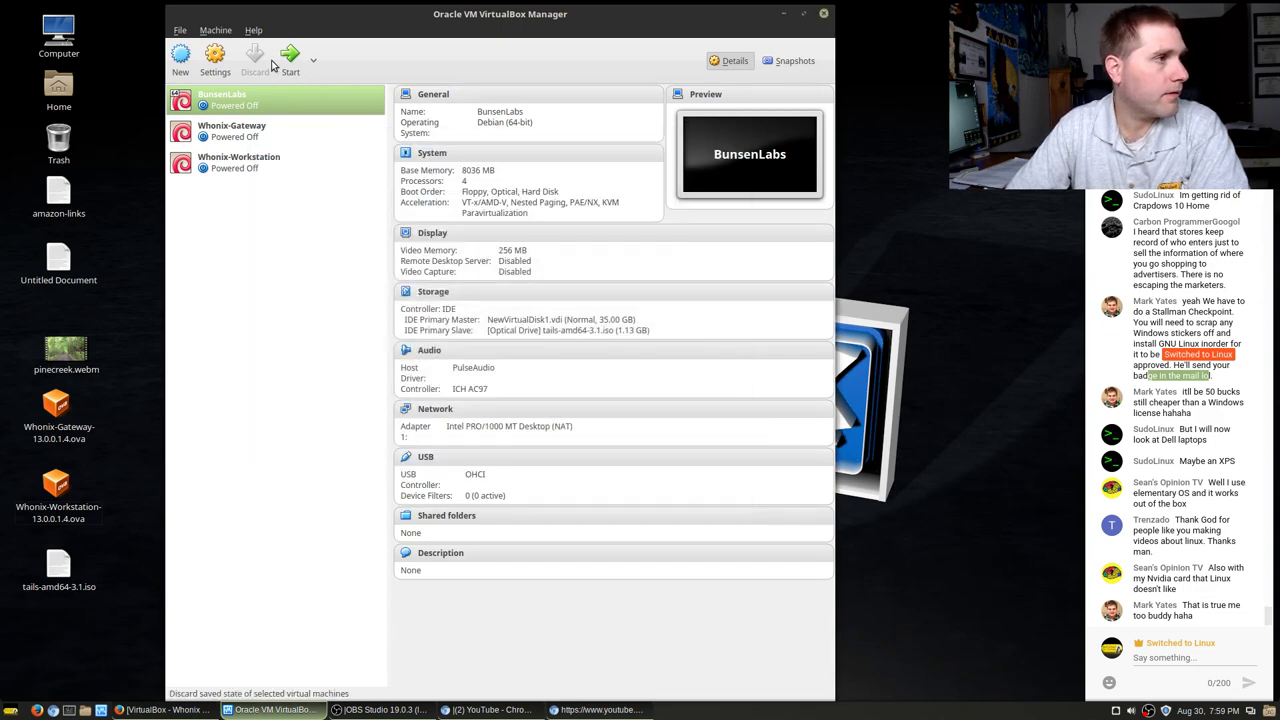
# - Start the BunsenLabs virtual machine, boot the standard Tails entry and enlarge the machine's window
pyautogui.click(291, 60)
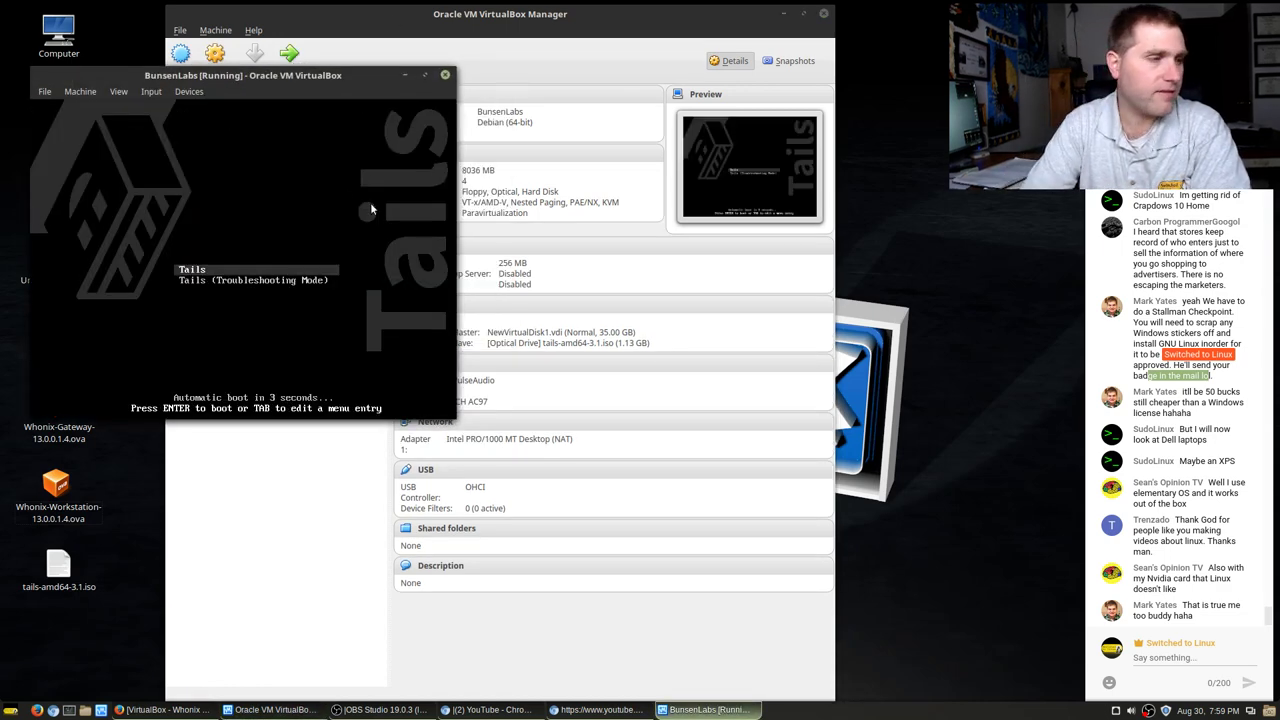
pyautogui.press('Return')
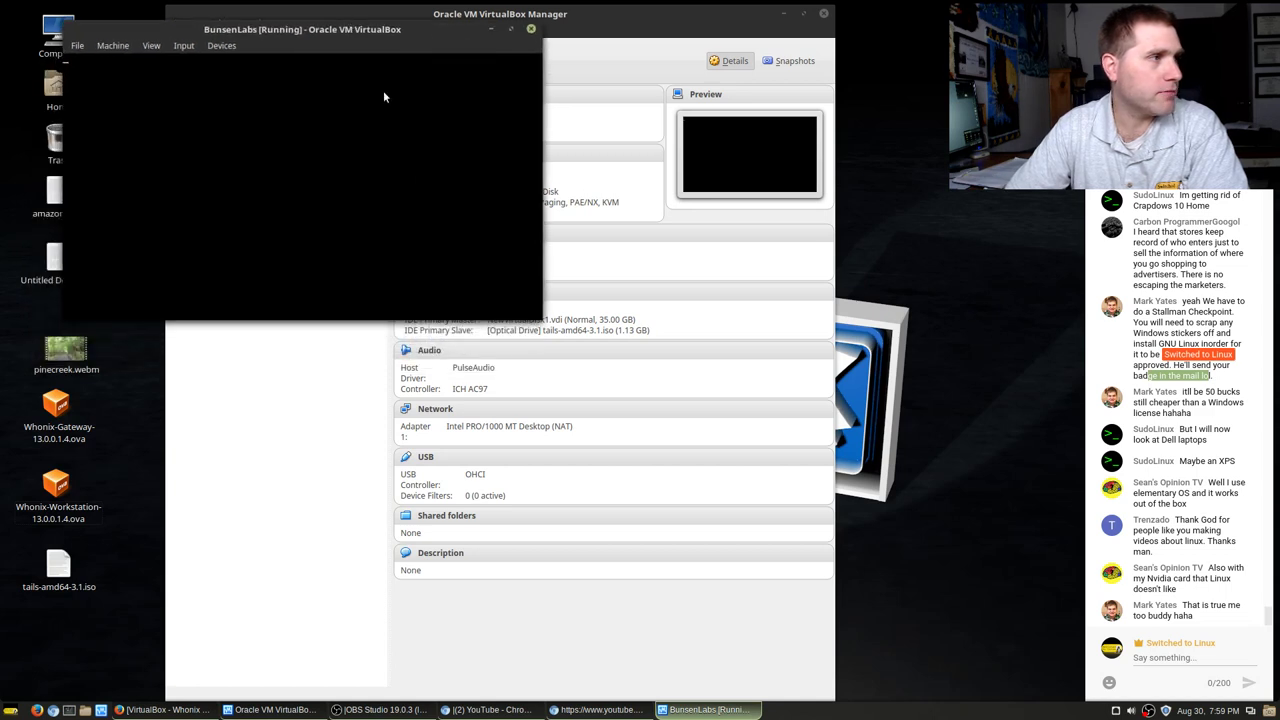
pyautogui.moveTo(540, 320); pyautogui.dragTo(927, 676)
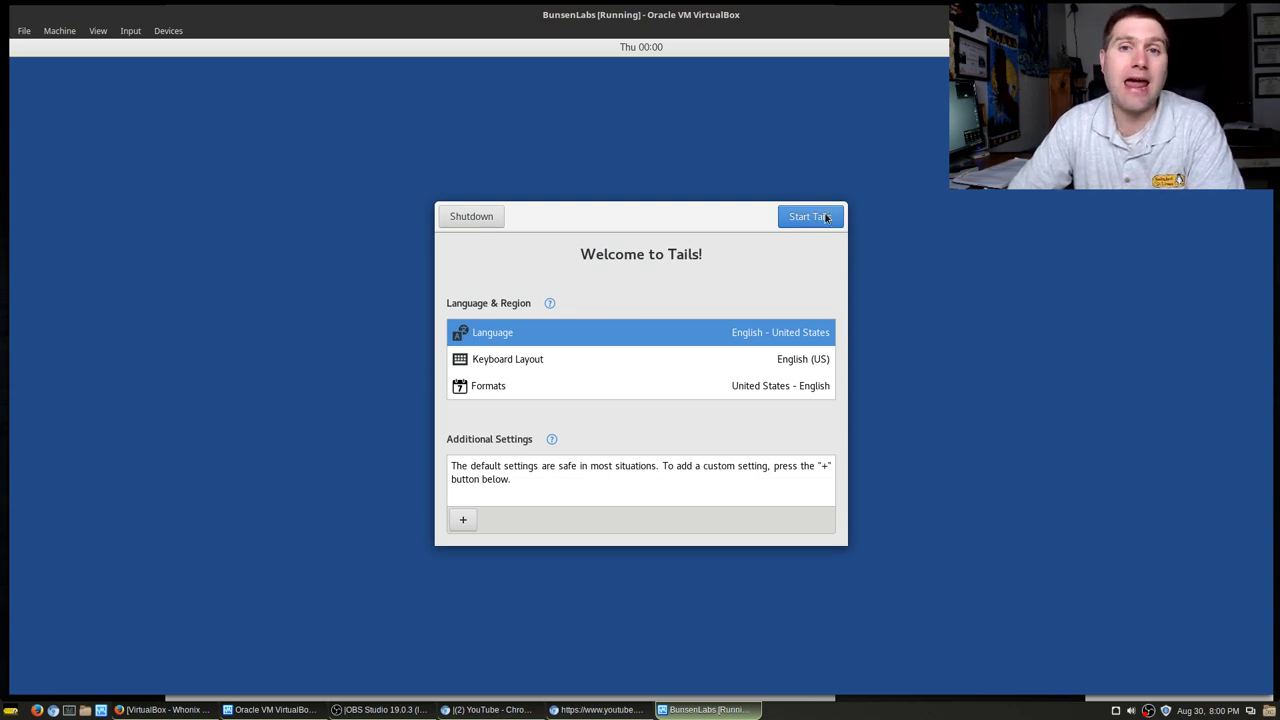
# - Add and confirm an administration password in the Tails additional settings, and check the keyboard layout options
pyautogui.click(468, 520)
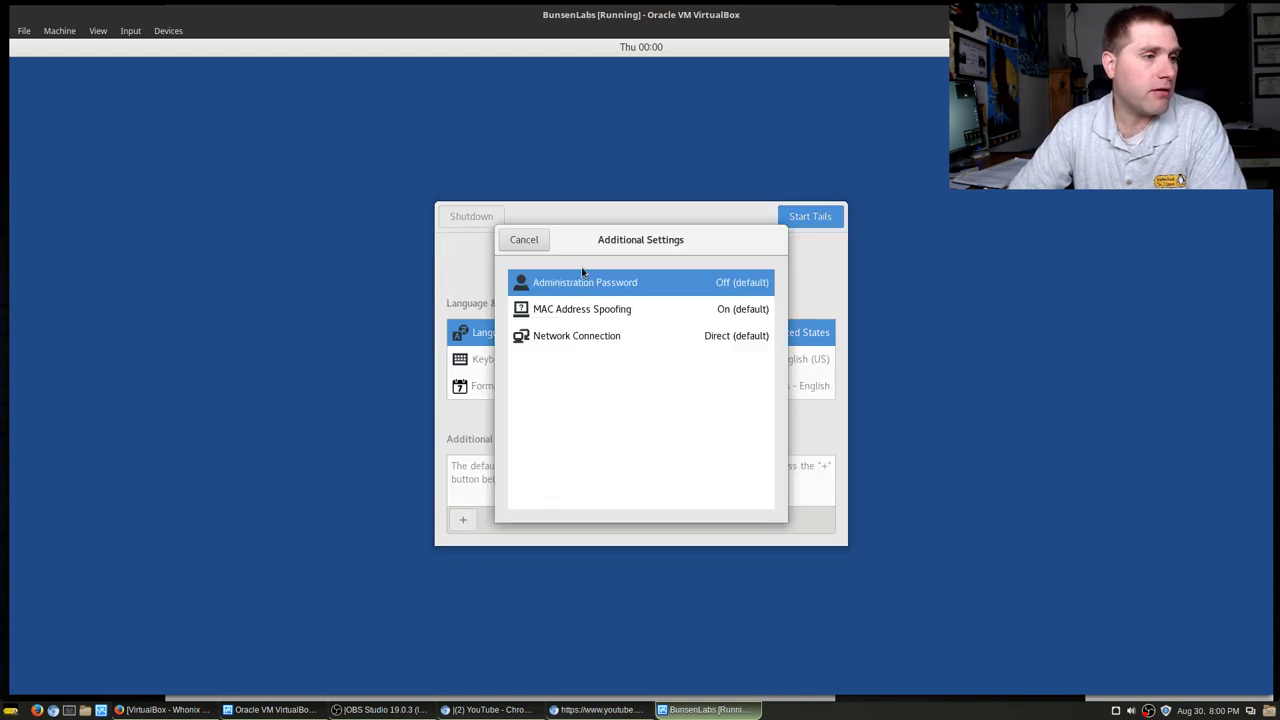
pyautogui.click(607, 291)
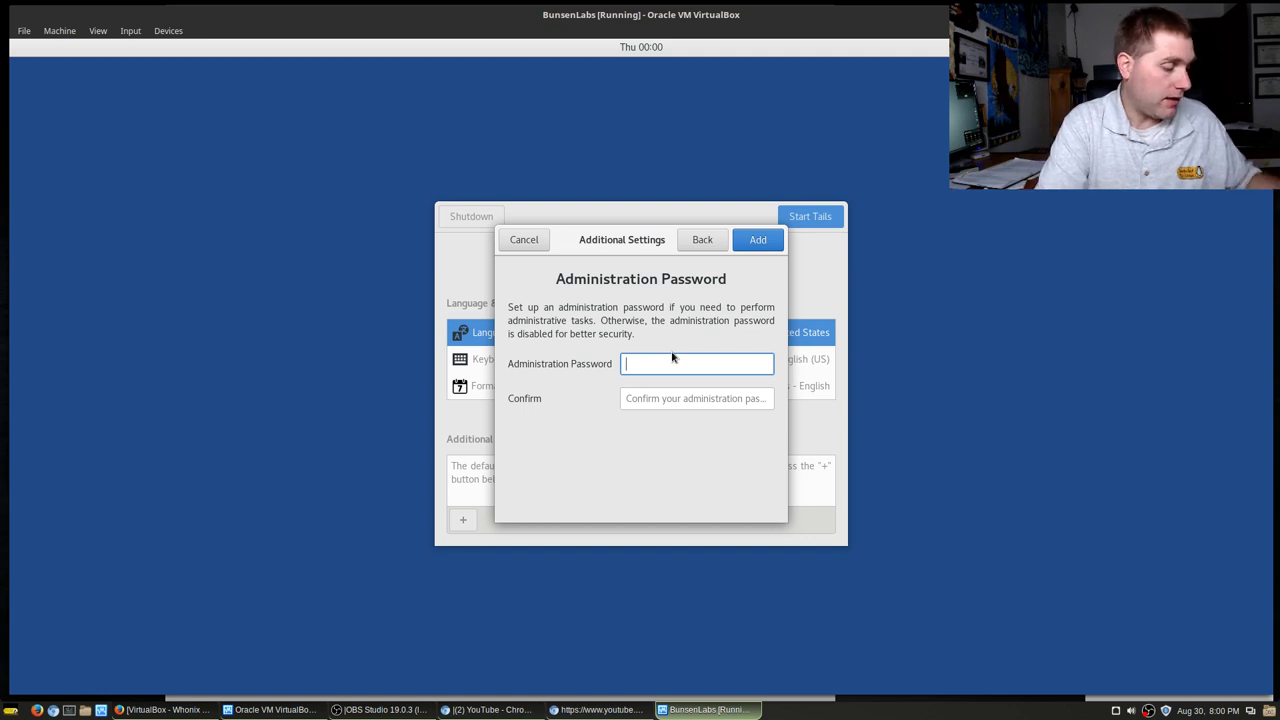
pyautogui.write('•••••')
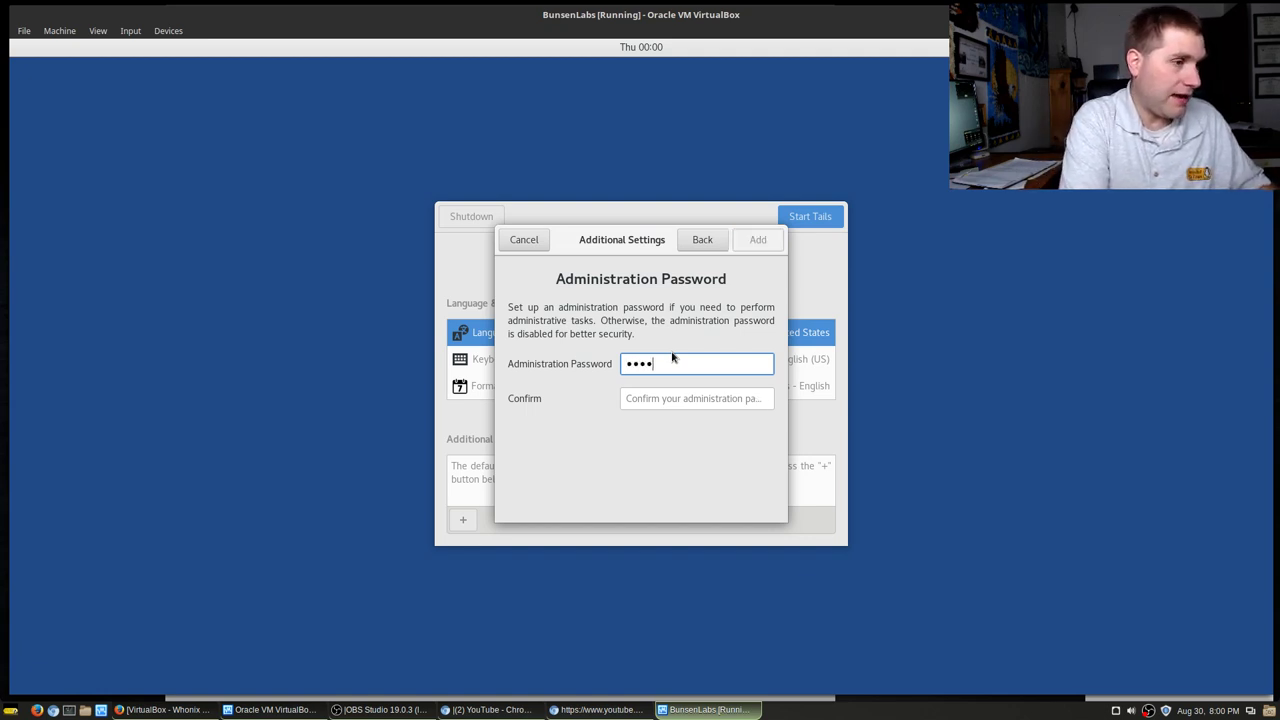
pyautogui.click(652, 399)
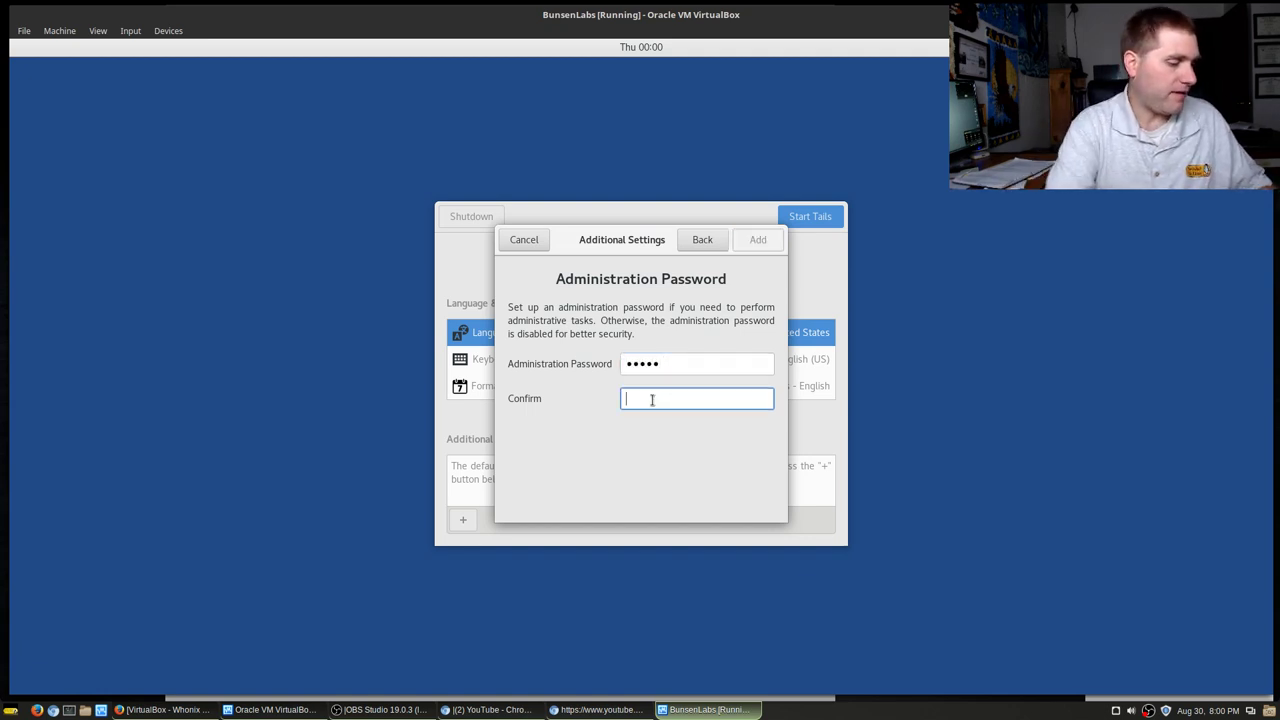
pyautogui.write('•••••')
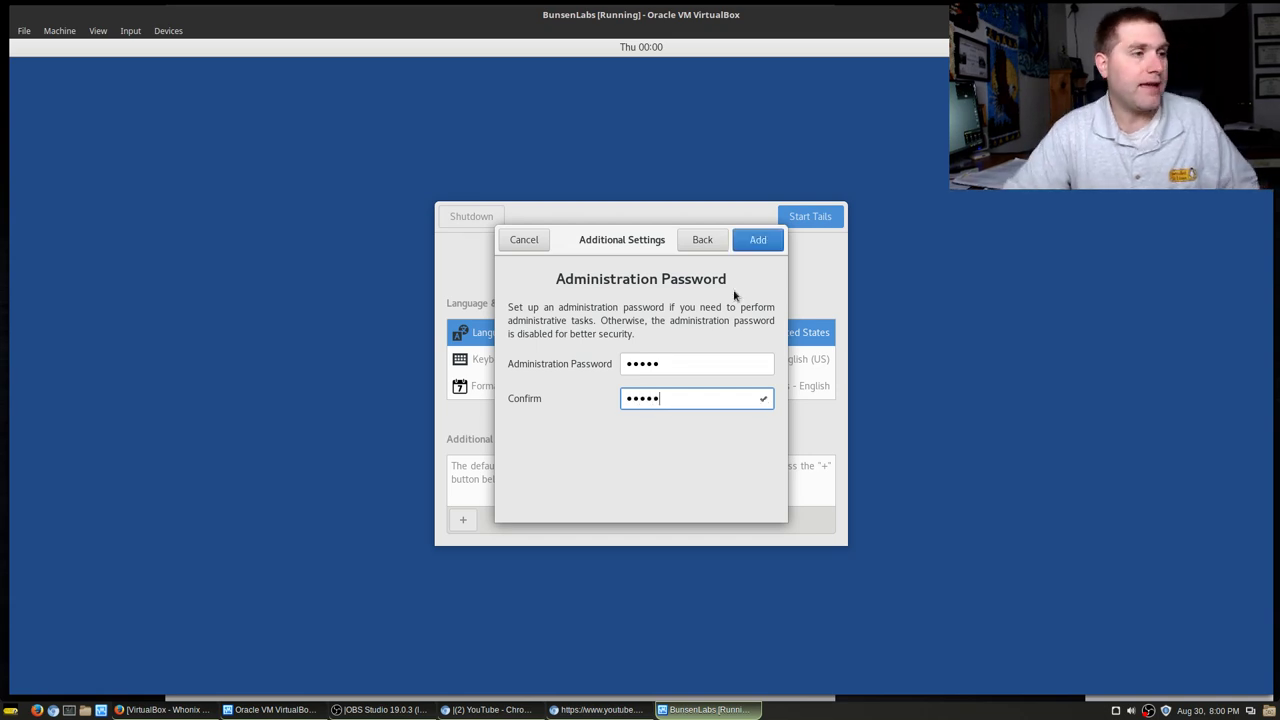
pyautogui.click(764, 239)
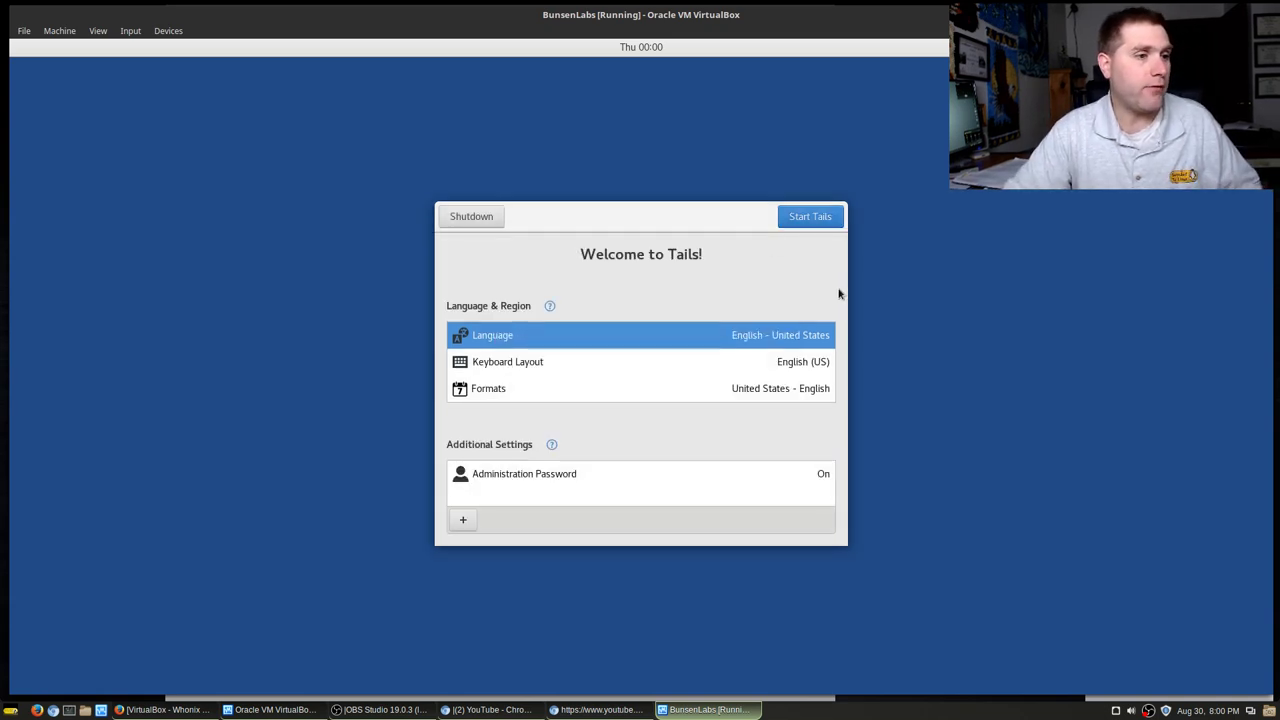
pyautogui.click(553, 364)
pyautogui.click(771, 303)
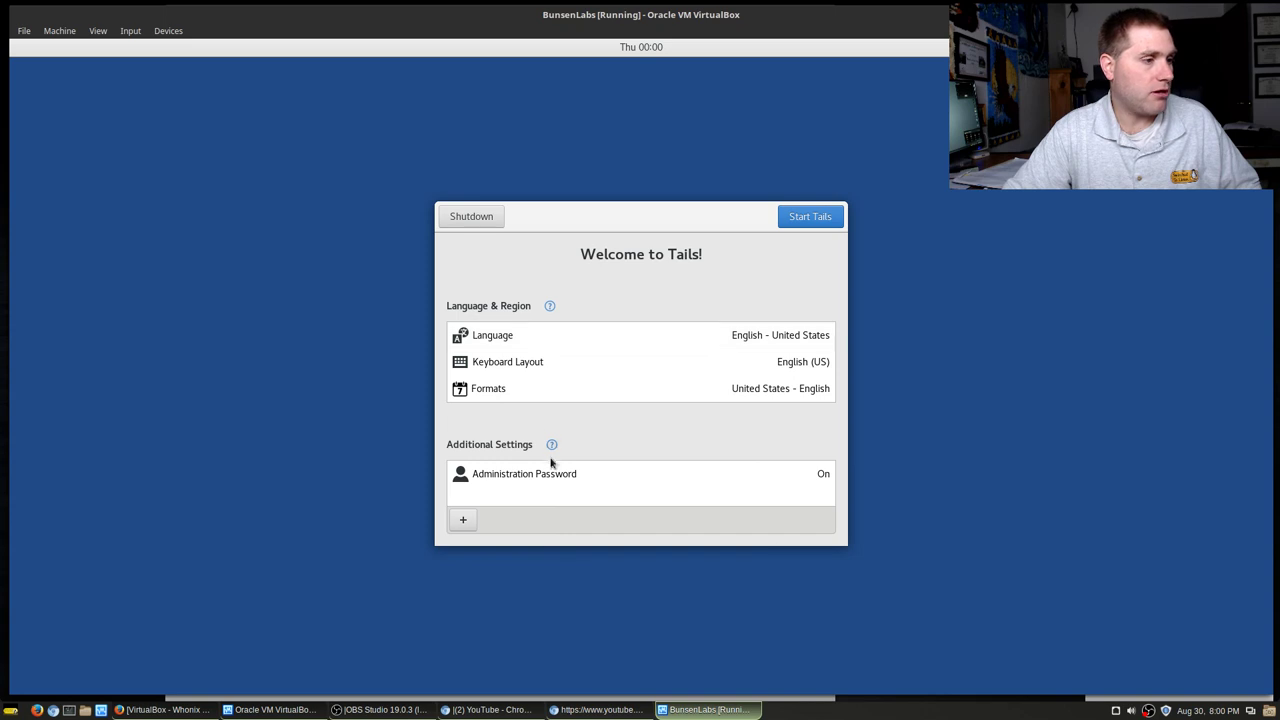
# - Check the remaining additional settings without changing them, start Tails and show the virtual machine full screen
pyautogui.click(466, 521)
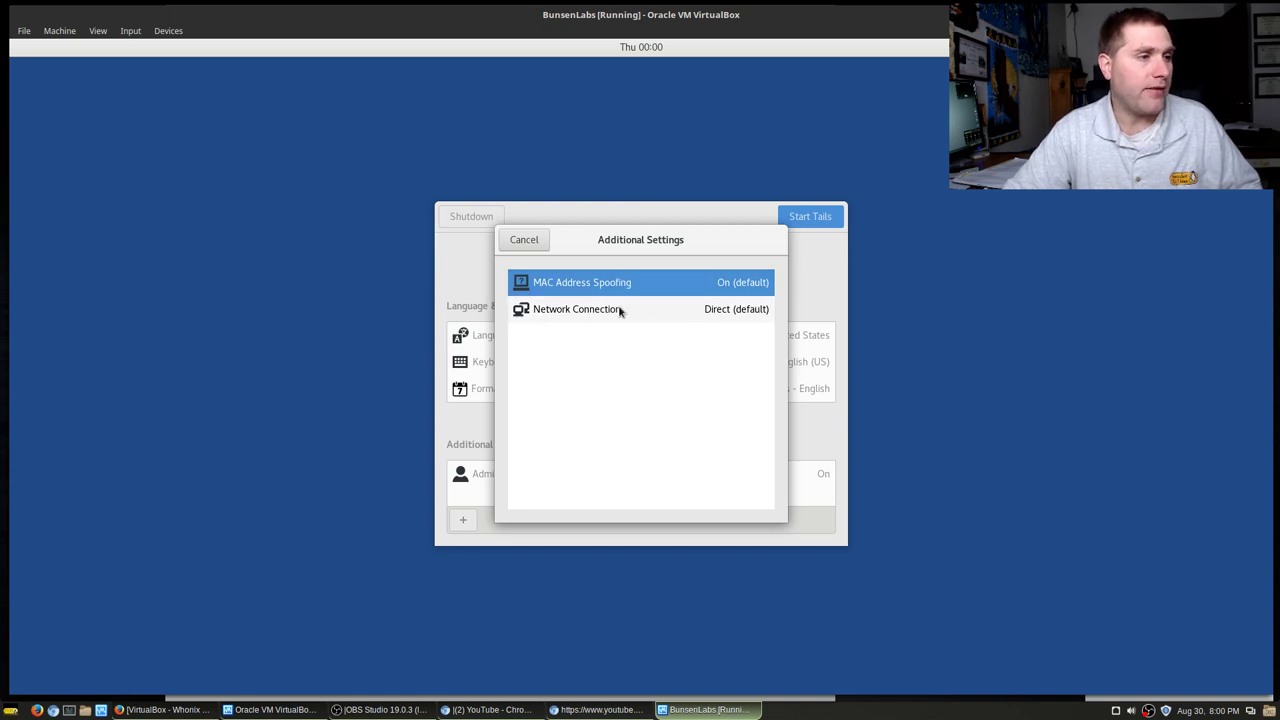
pyautogui.click(521, 243)
pyautogui.click(809, 222)
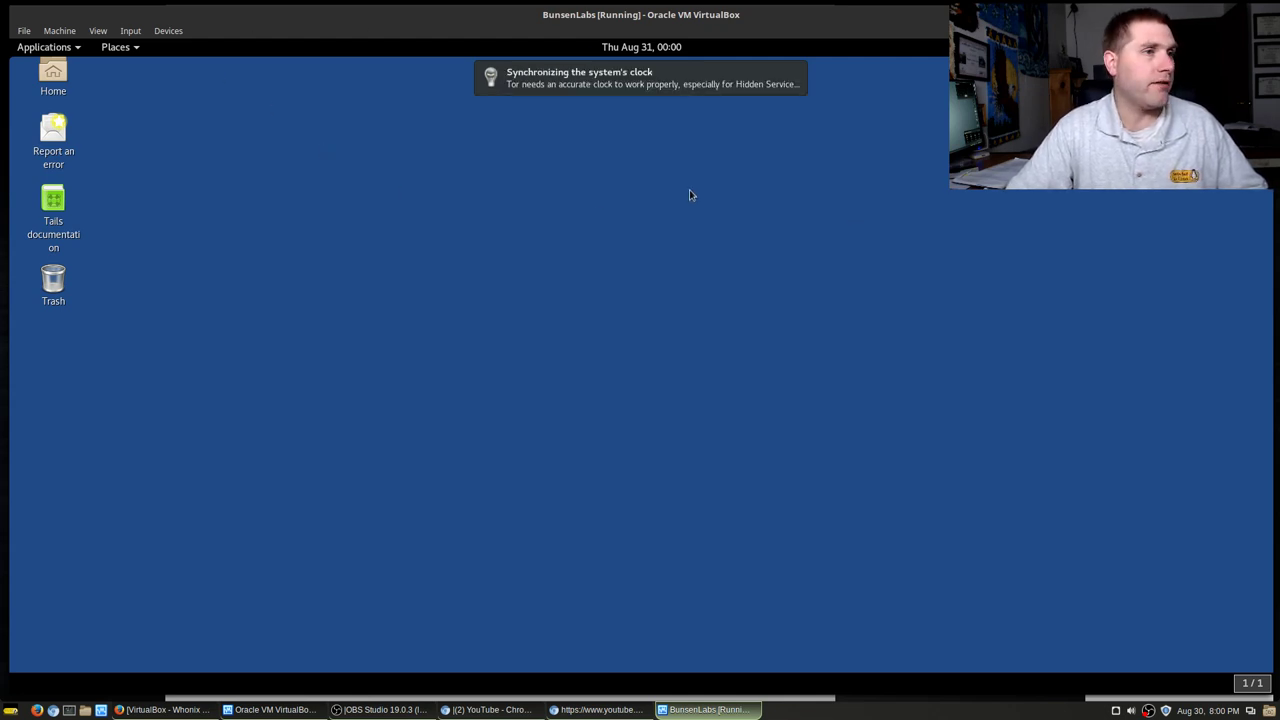
pyautogui.press('Control_R+f')
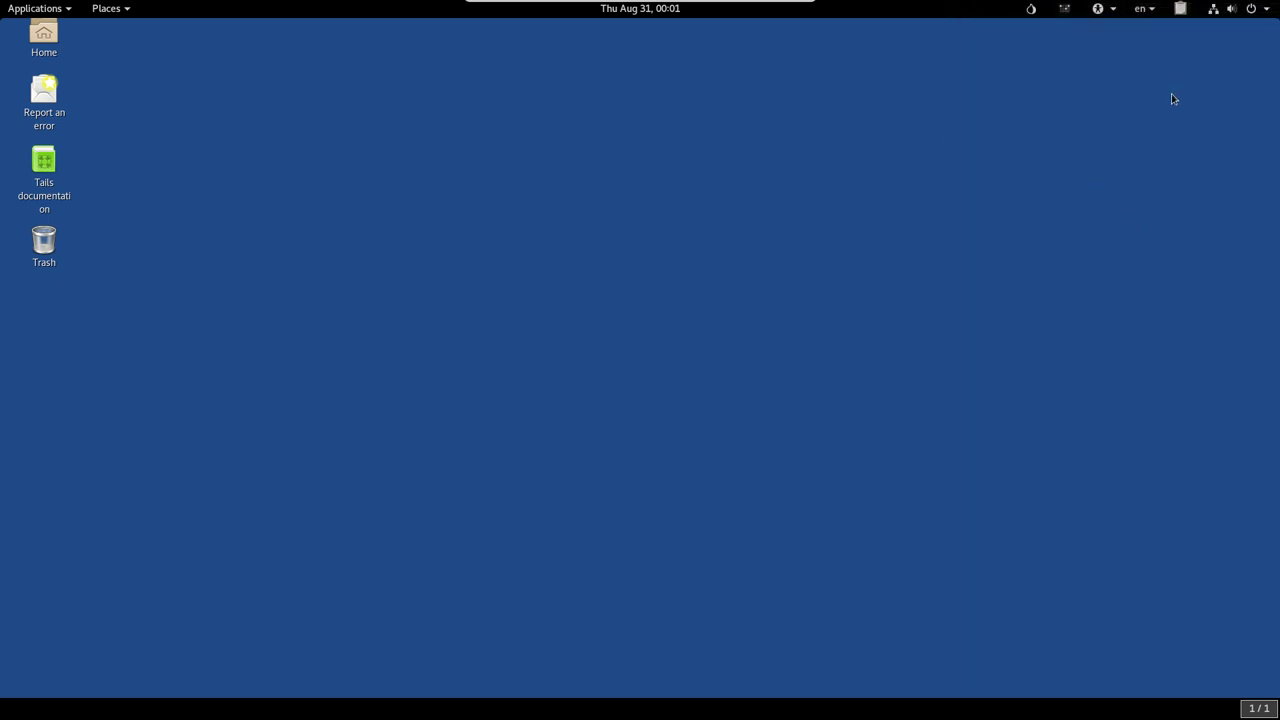
# - Check the notifications on the Tails desktop
pyautogui.click(645, 12)
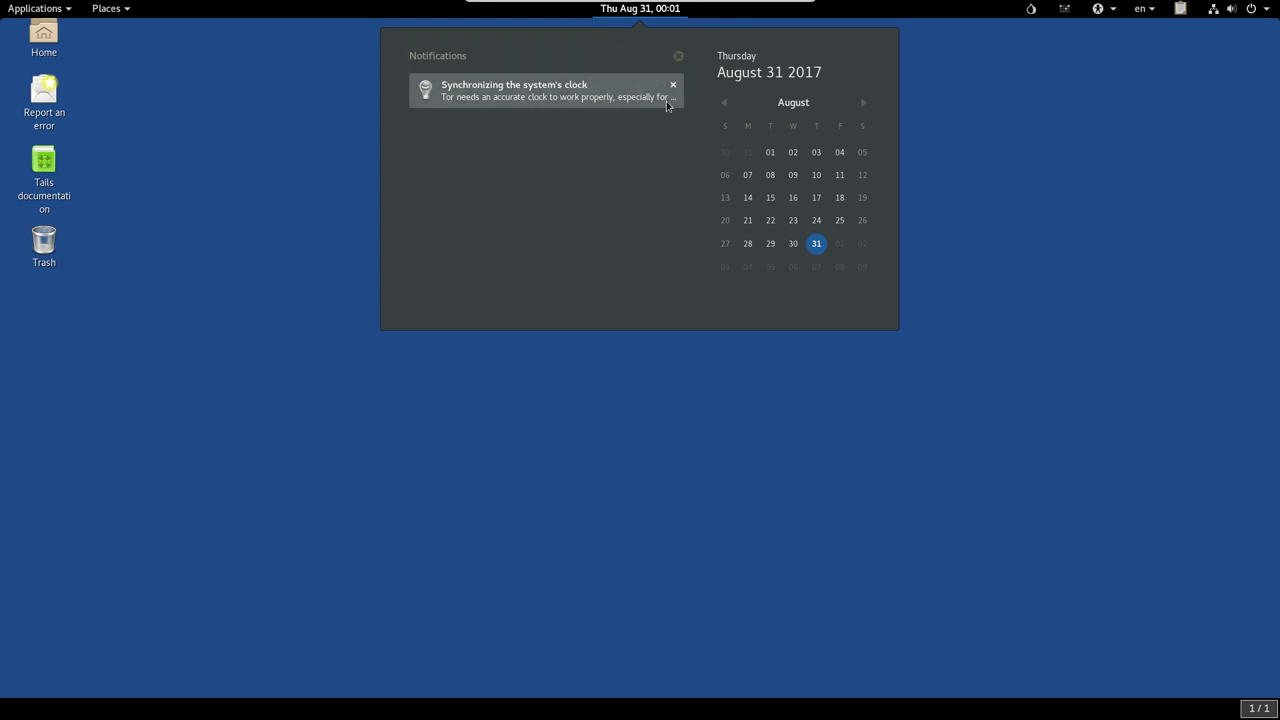
pyautogui.click(1015, 181)
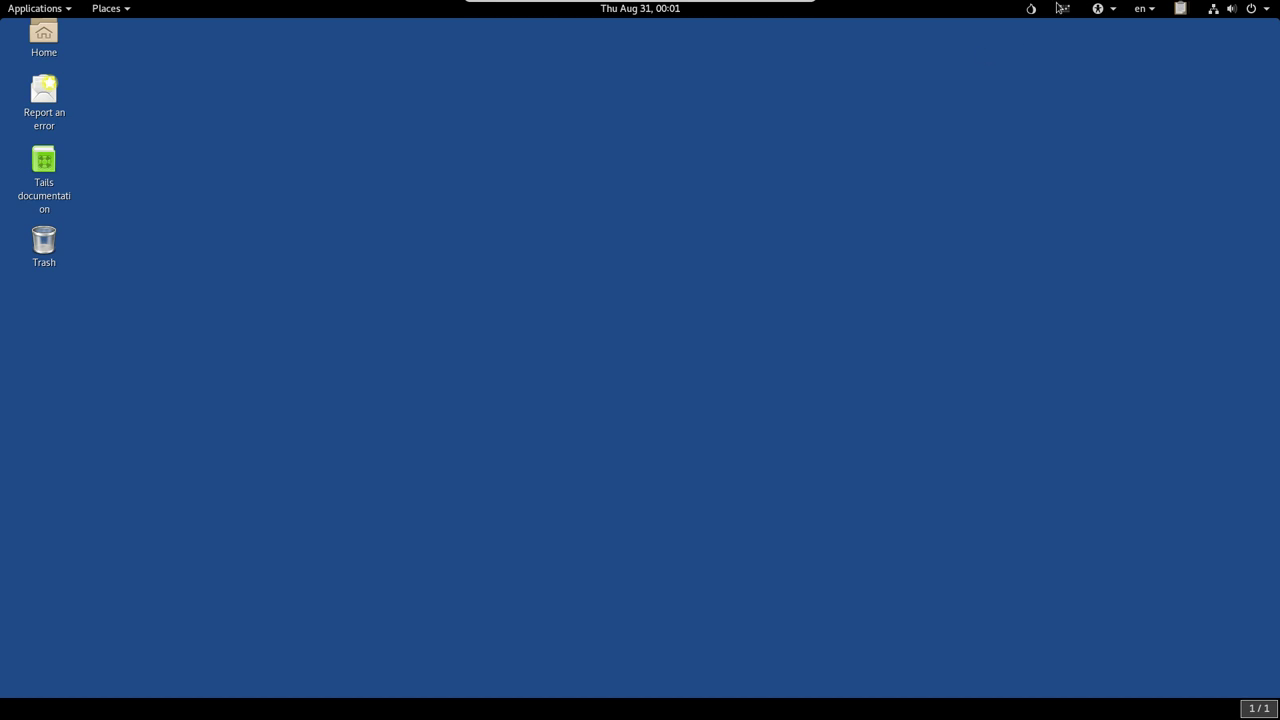
# - Inspect the relay details of several Tor circuits in Onion Circuits, including single-relay and three-relay ones, and close it
pyautogui.click(1034, 14)
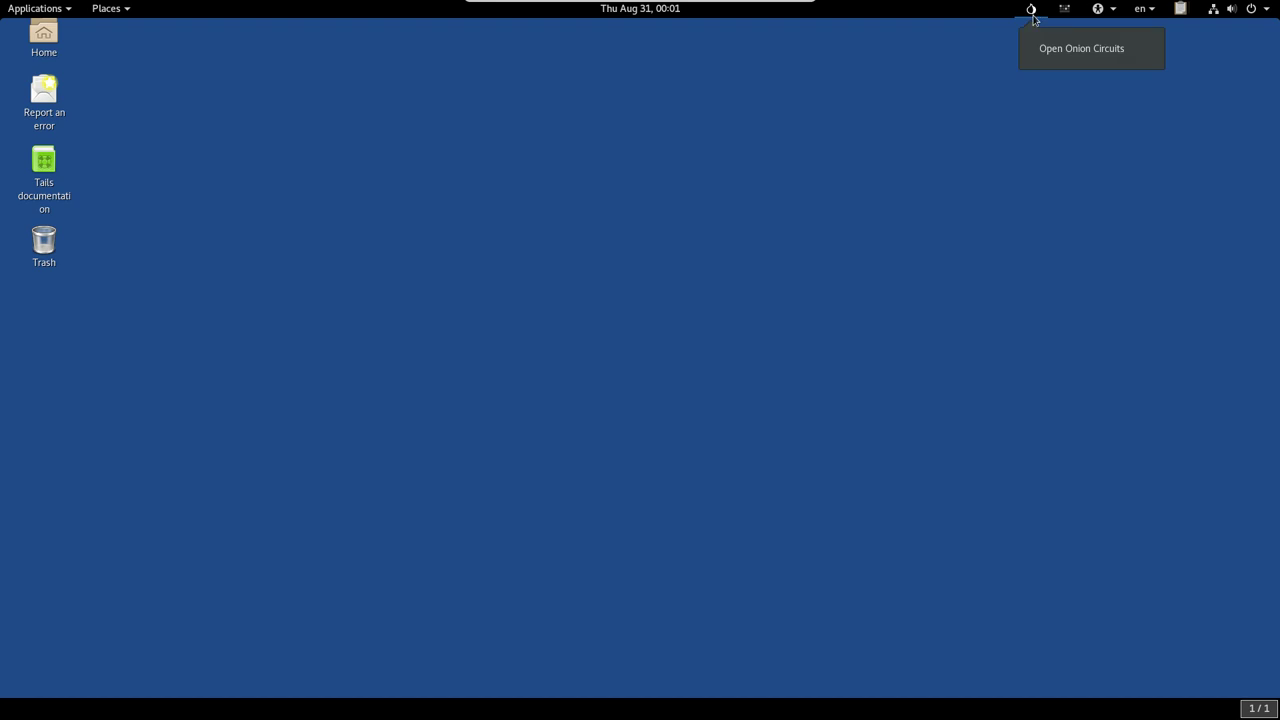
pyautogui.click(1050, 48)
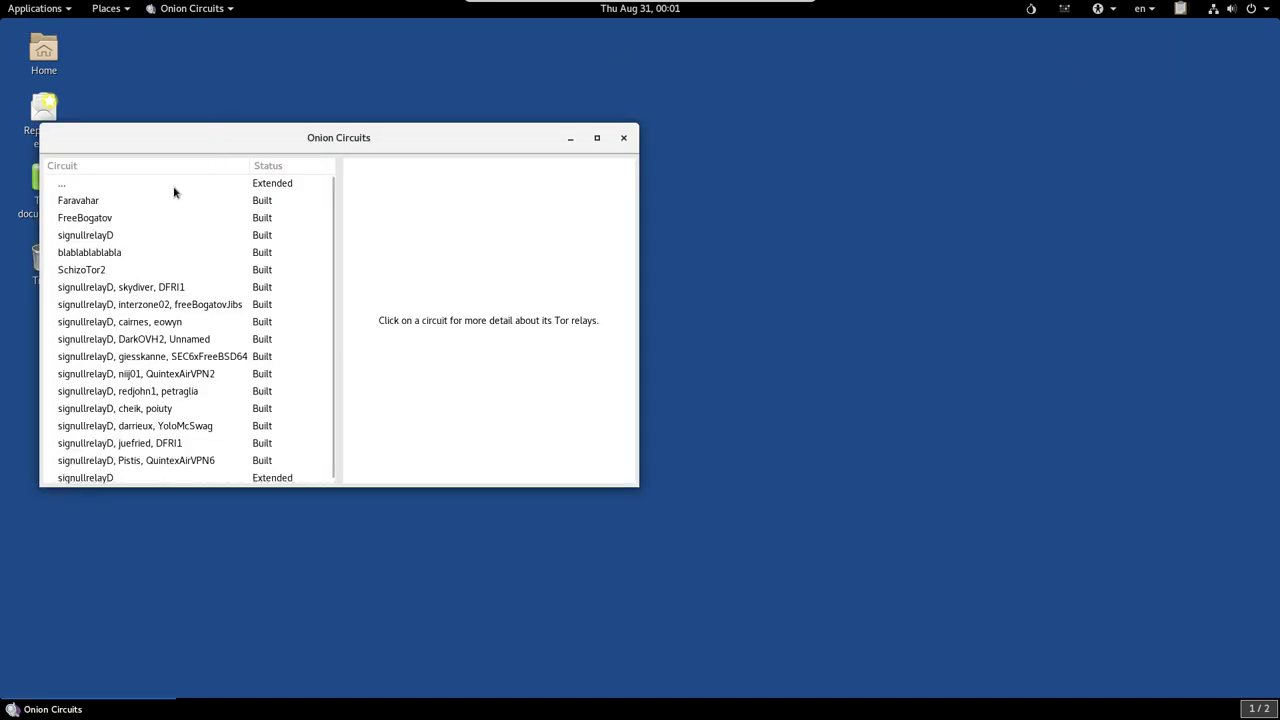
pyautogui.click(104, 185)
pyautogui.click(120, 217)
pyautogui.click(148, 289)
pyautogui.click(150, 356)
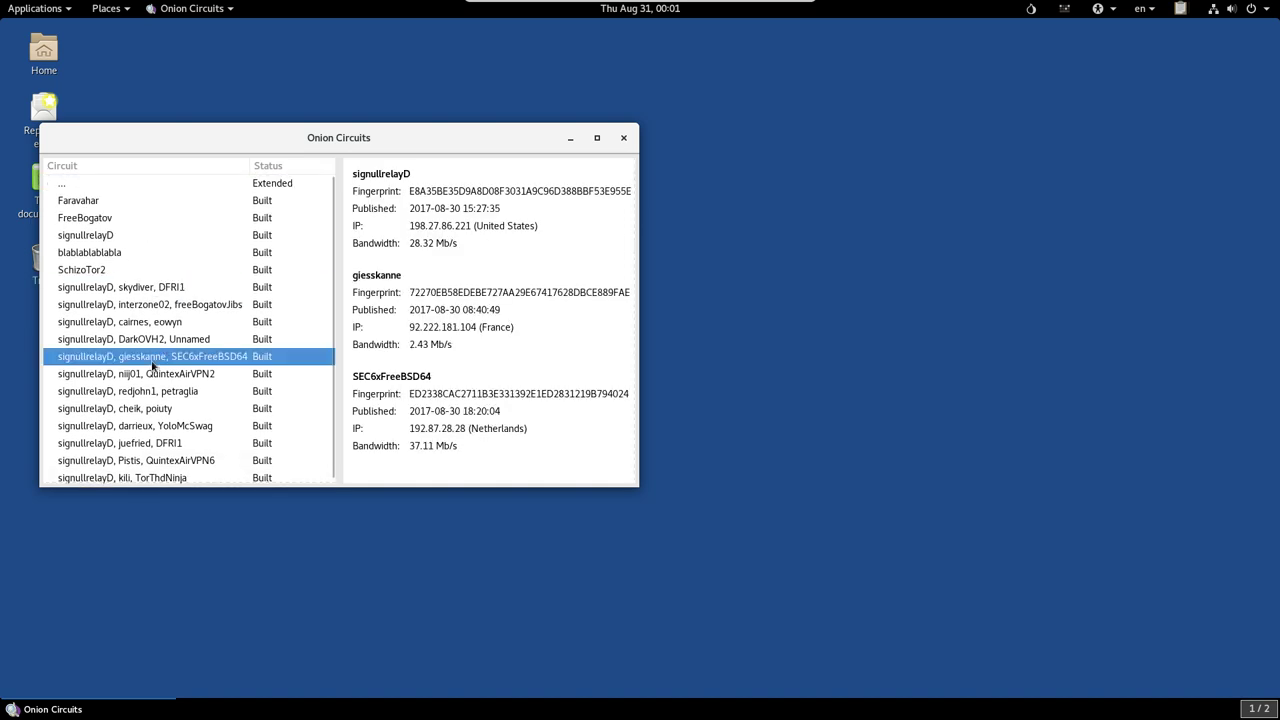
pyautogui.click(200, 390)
pyautogui.click(190, 425)
pyautogui.click(188, 457)
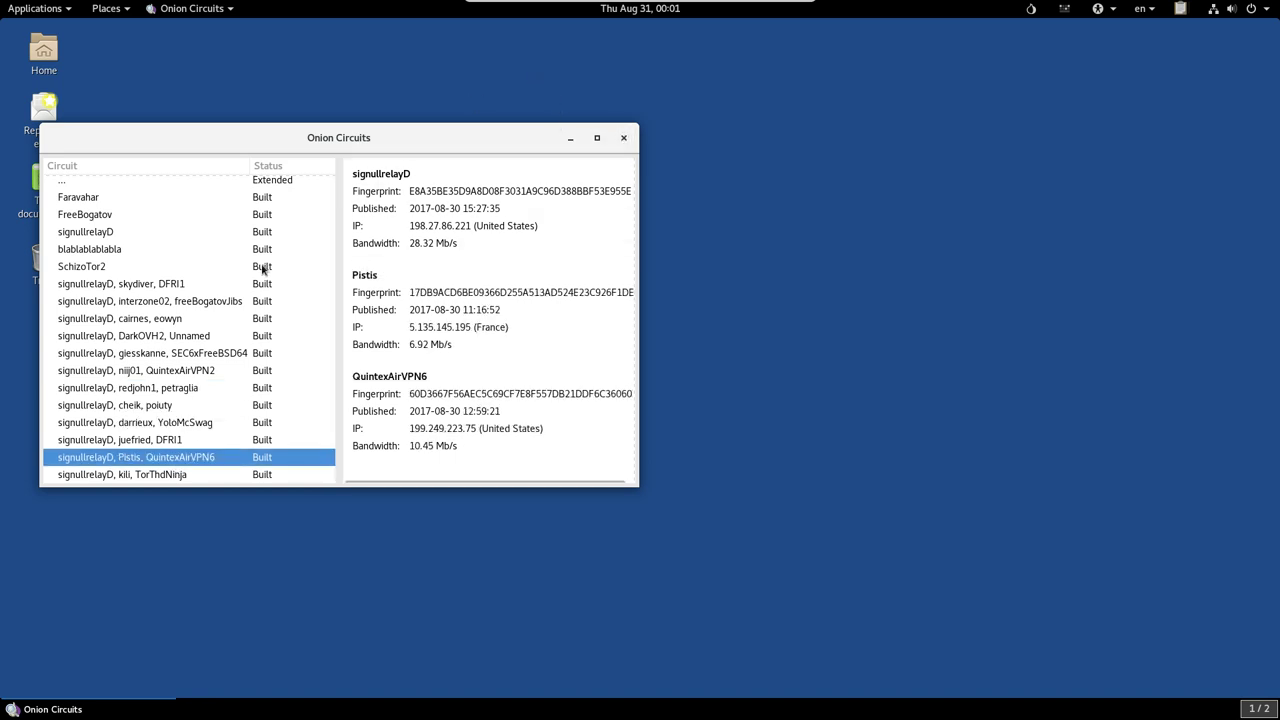
pyautogui.click(180, 251)
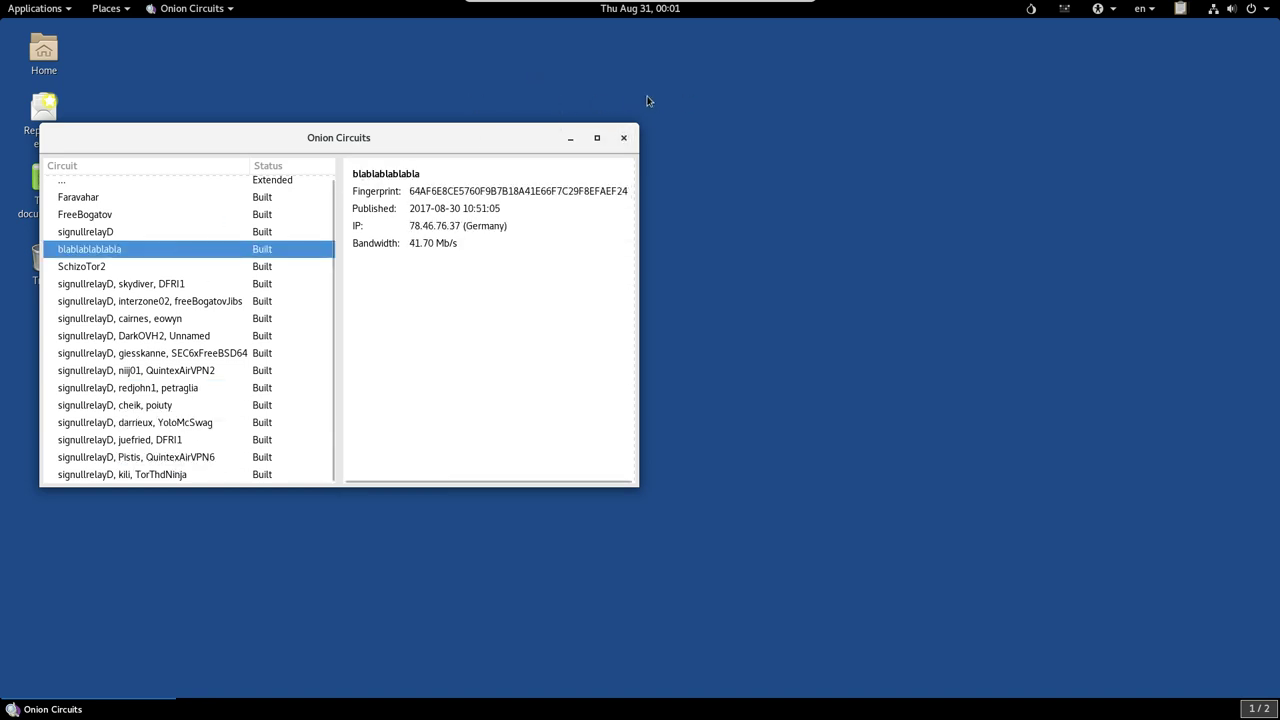
pyautogui.click(623, 137)
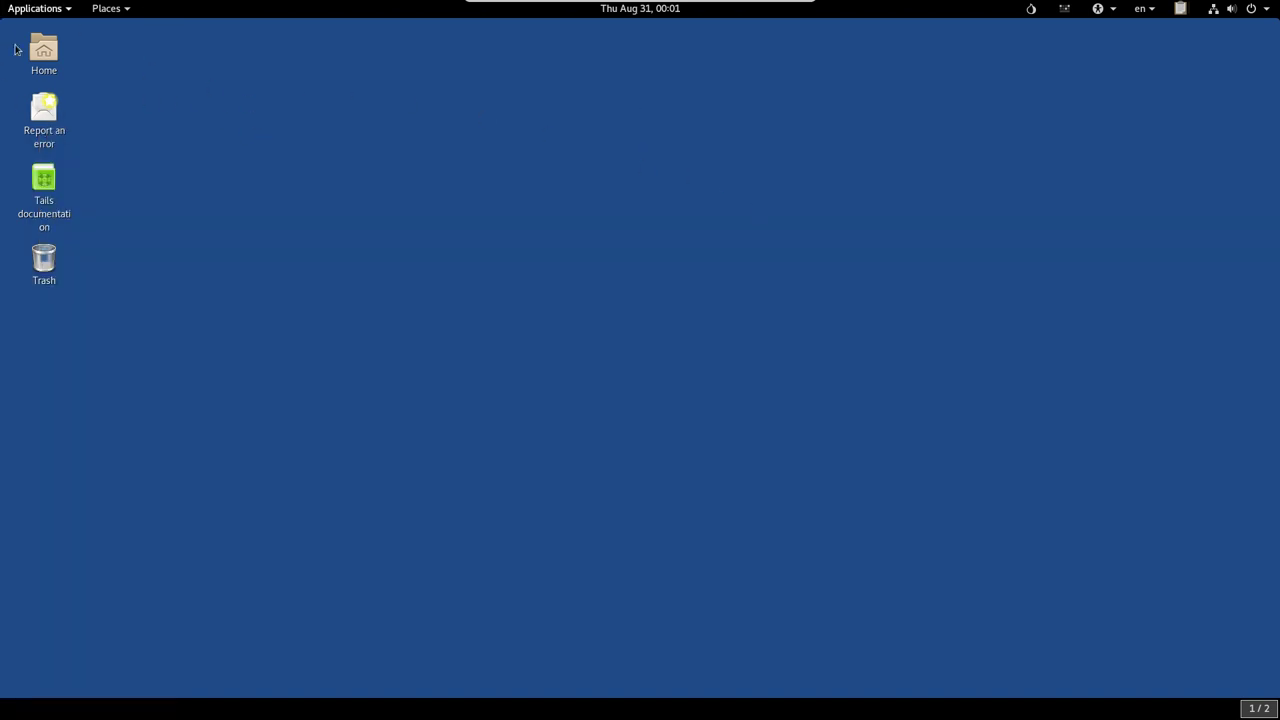
# - Launch Tor Browser and run the Tor check from the Tails news page, highlighting the reported IP address
pyautogui.click(32, 8)
pyautogui.click(247, 56)
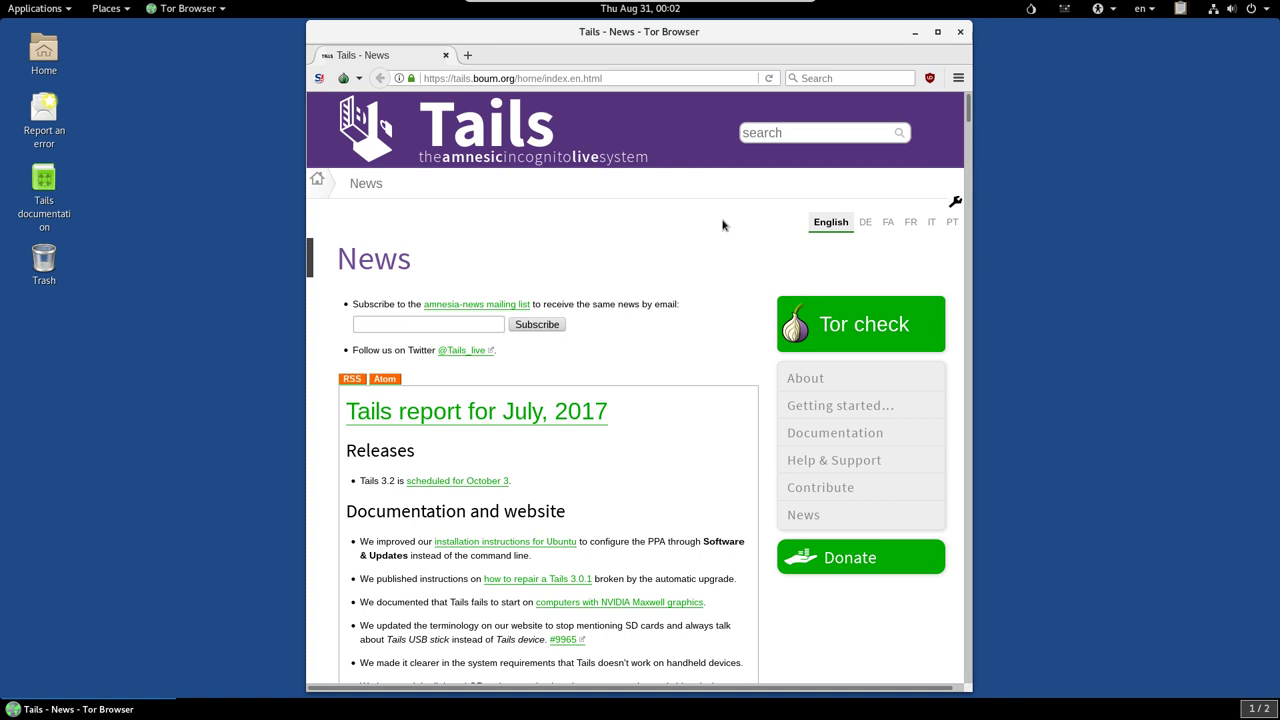
pyautogui.click(857, 330)
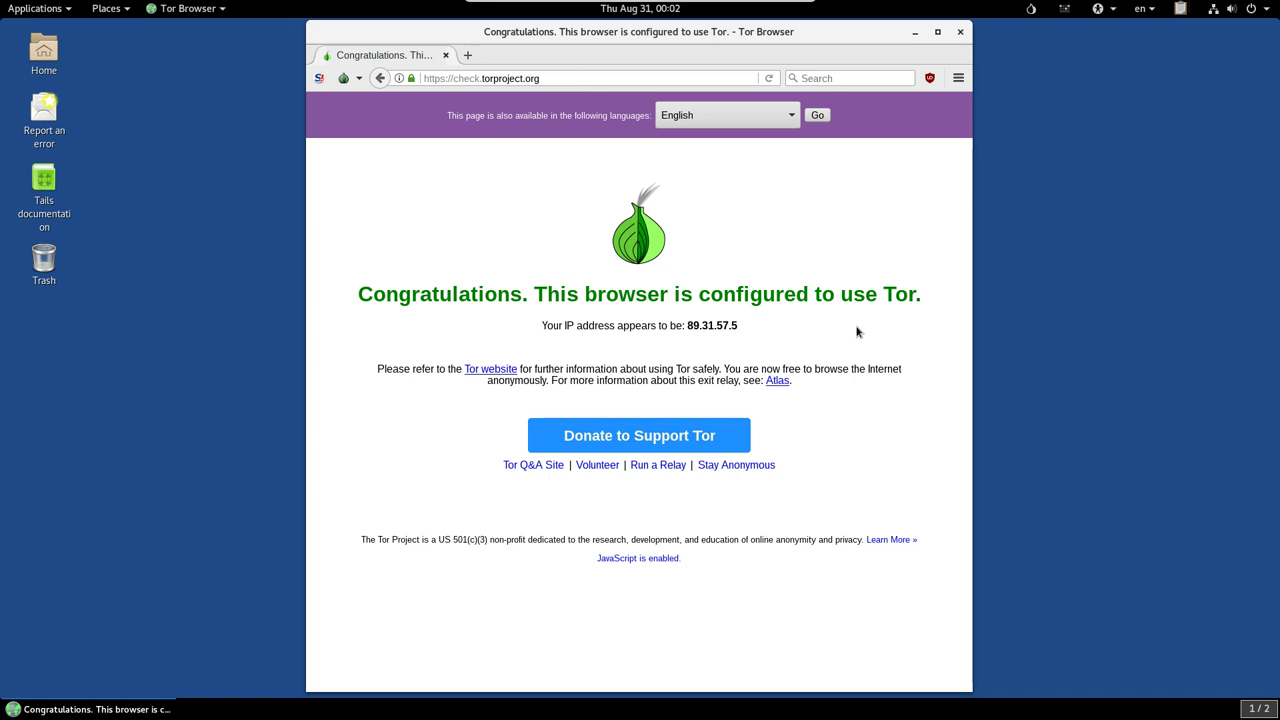
pyautogui.tripleClick(693, 325)
pyautogui.click(743, 329)
# - Open the Tor Project FAQ entry on JavaScript being enabled and forbid scripts globally in NoScript
pyautogui.click(645, 560)
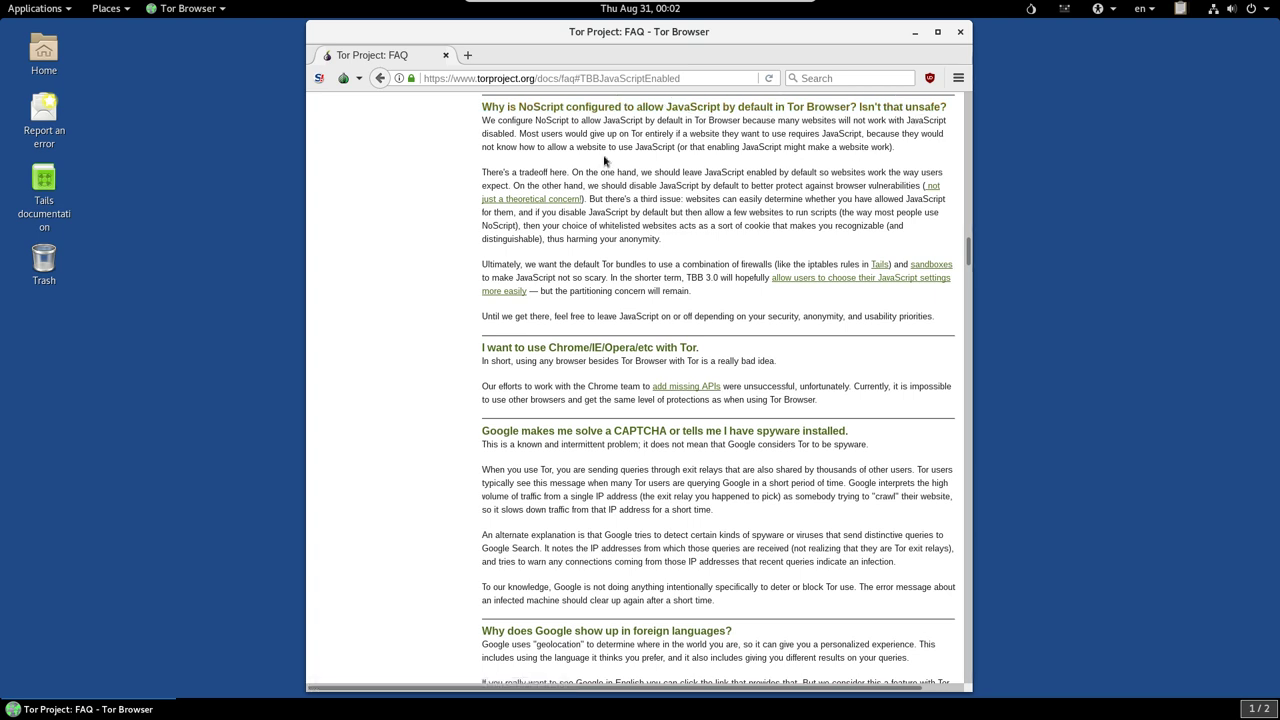
pyautogui.click(319, 78)
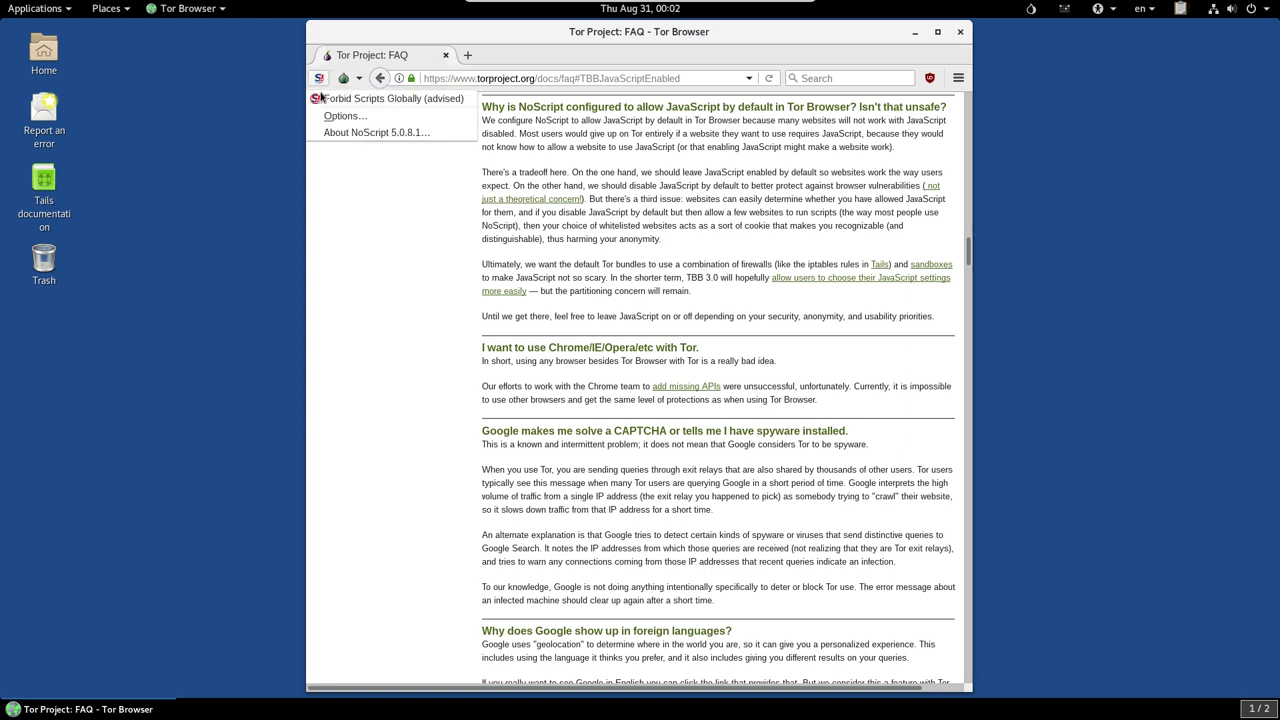
pyautogui.click(320, 79)
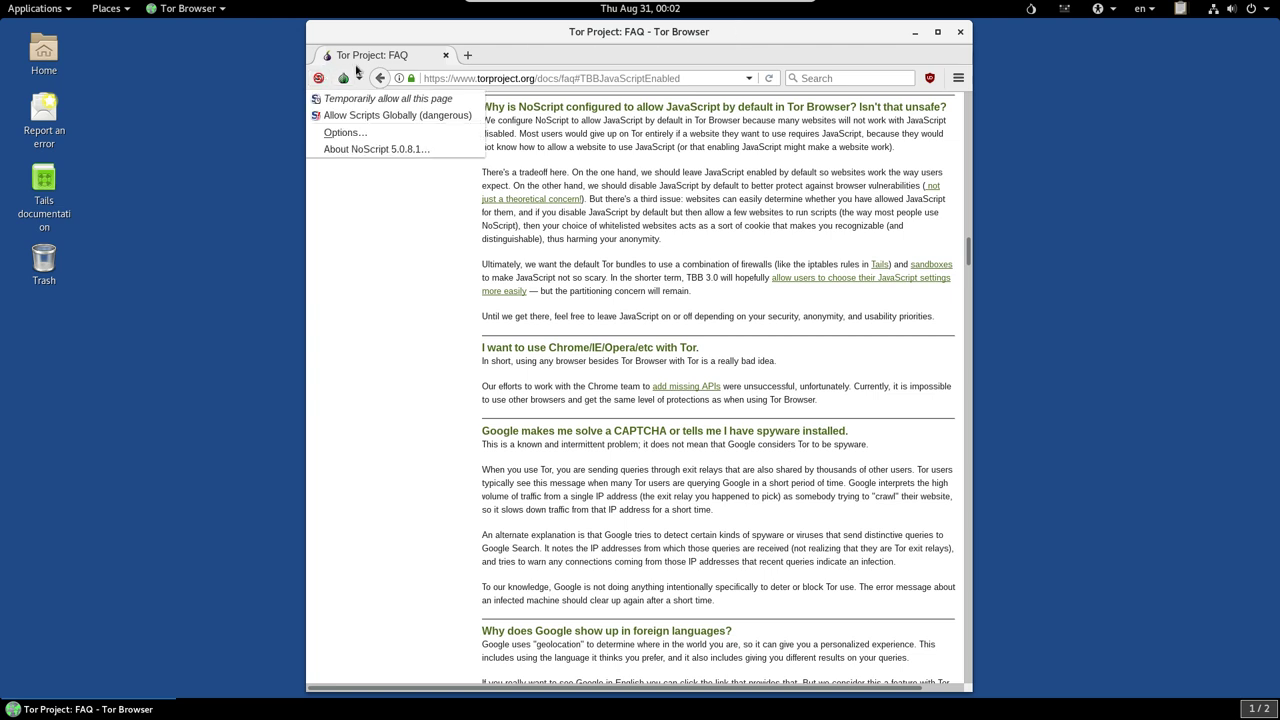
pyautogui.click(350, 82)
# - Return to the Tor check page and reload it to recheck the JavaScript status, and view NoScript's script options
pyautogui.click(380, 78)
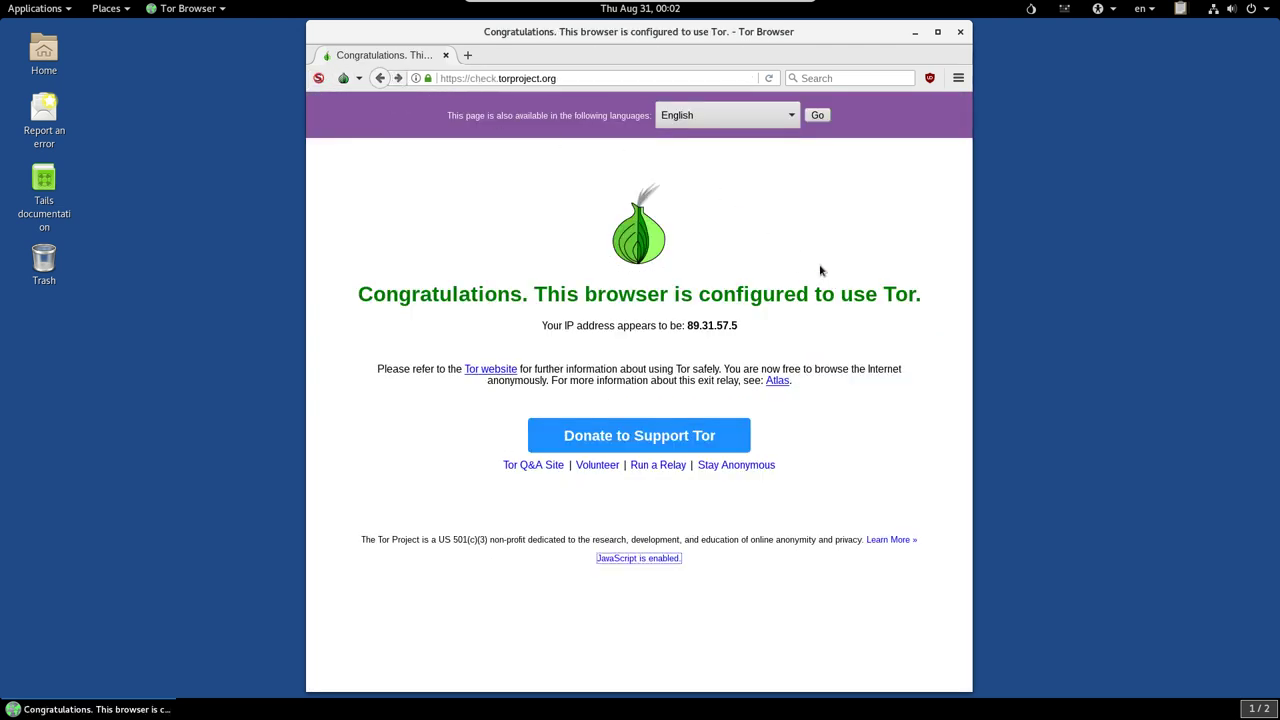
pyautogui.click(768, 79)
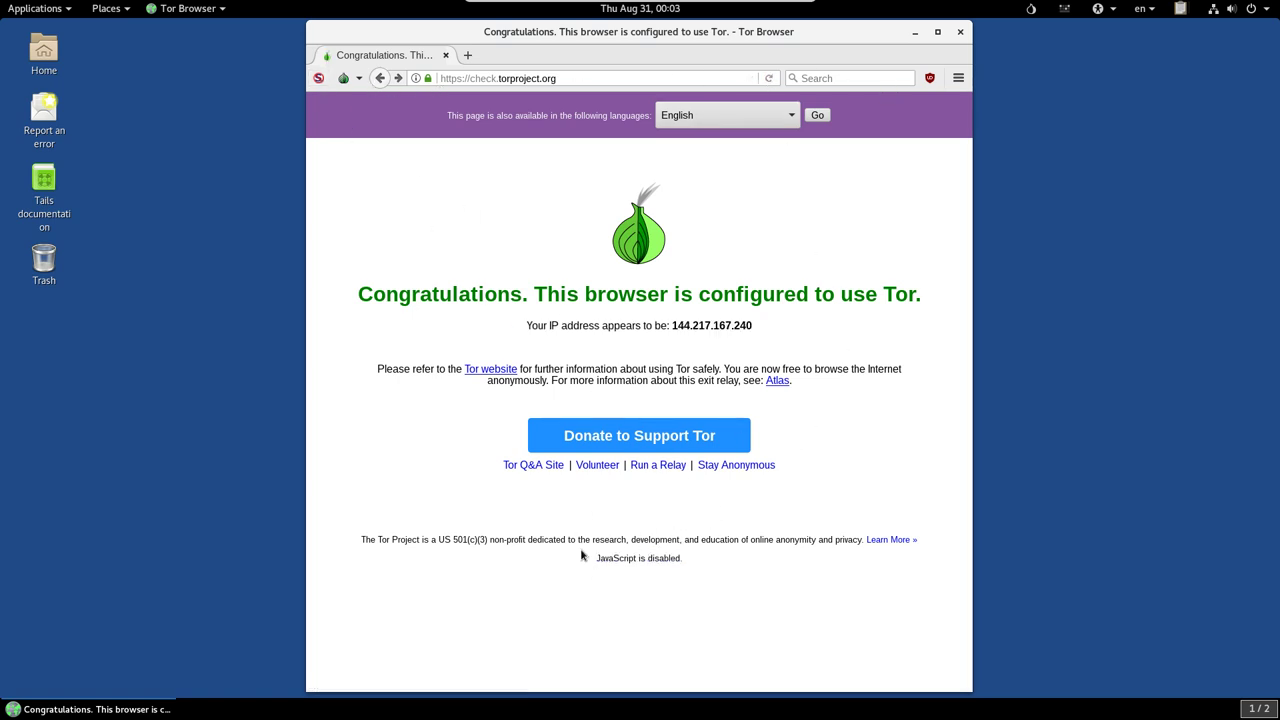
pyautogui.click(318, 79)
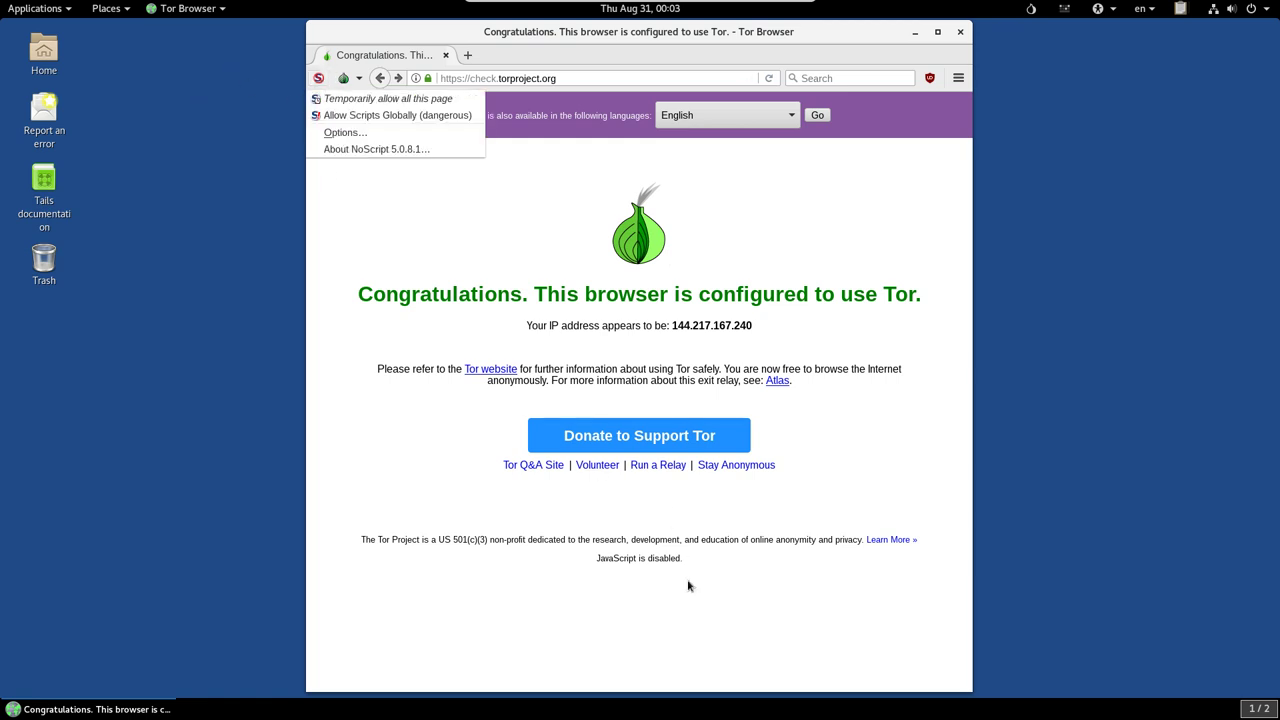
pyautogui.click(689, 586)
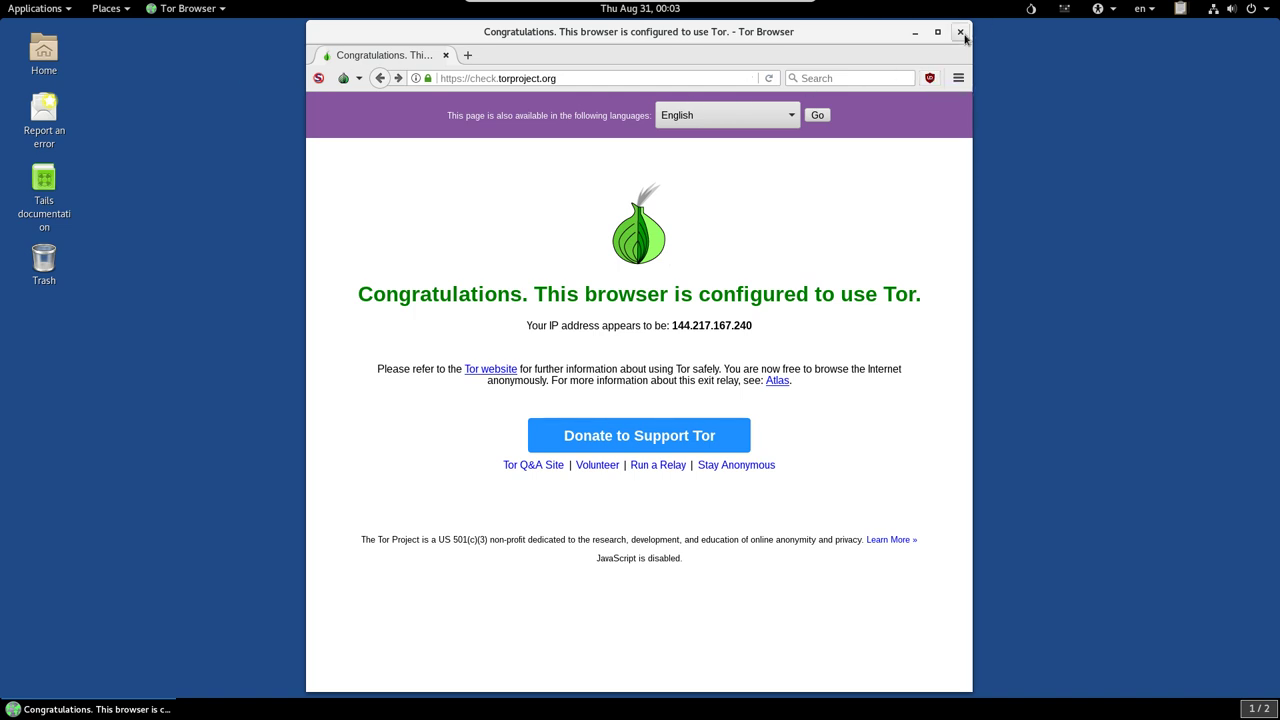
# - Browse the application categories in Tails and try to configure a persistent volume
pyautogui.click(35, 8)
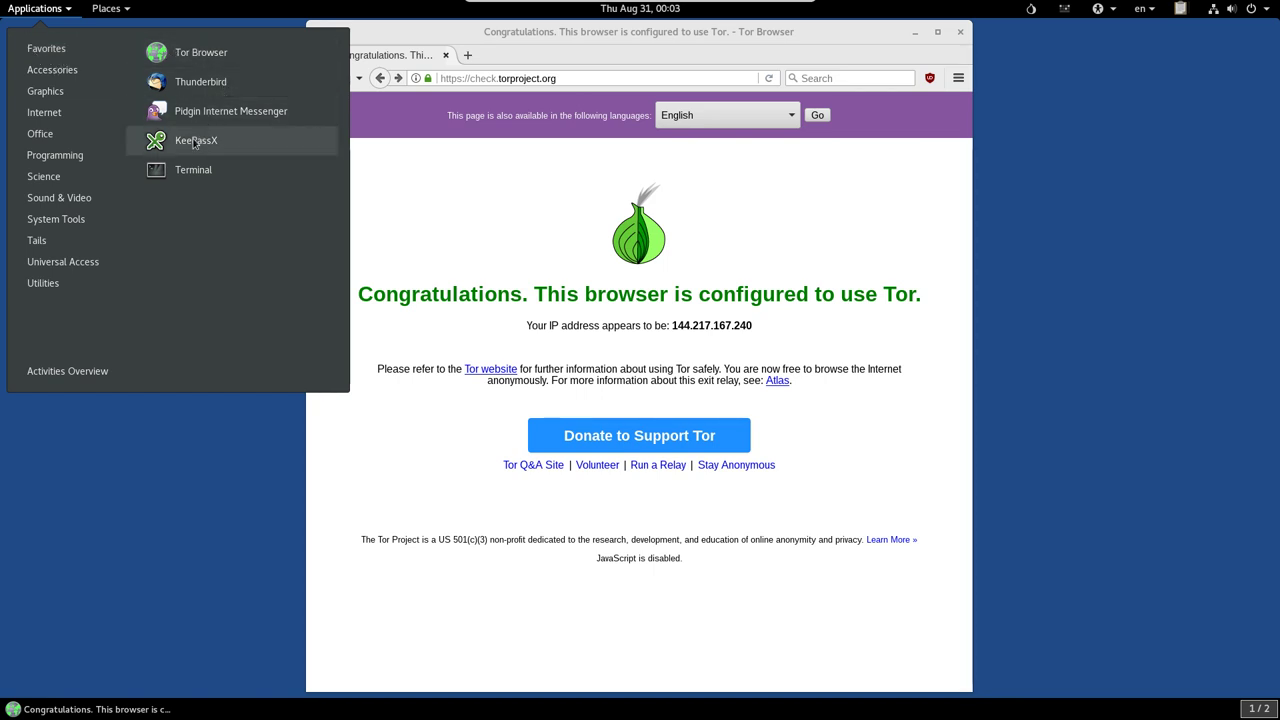
pyautogui.moveTo(67, 71)
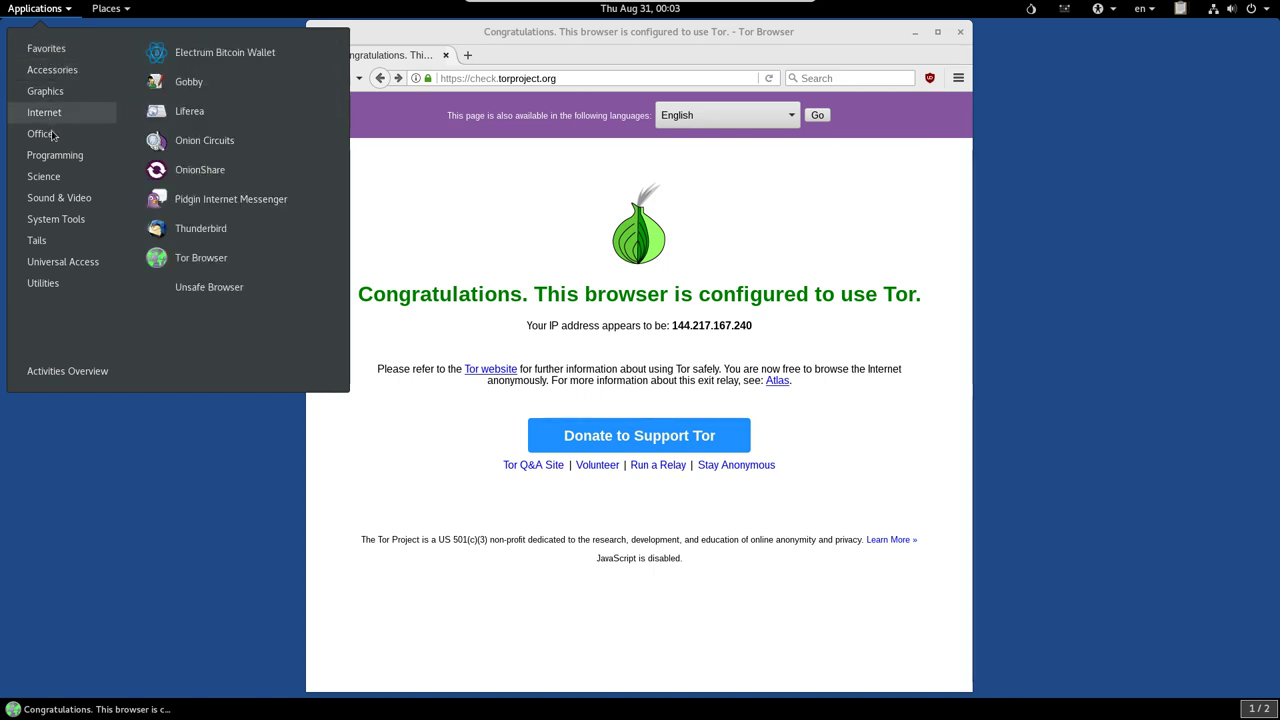
pyautogui.moveTo(44, 225)
pyautogui.moveTo(42, 283)
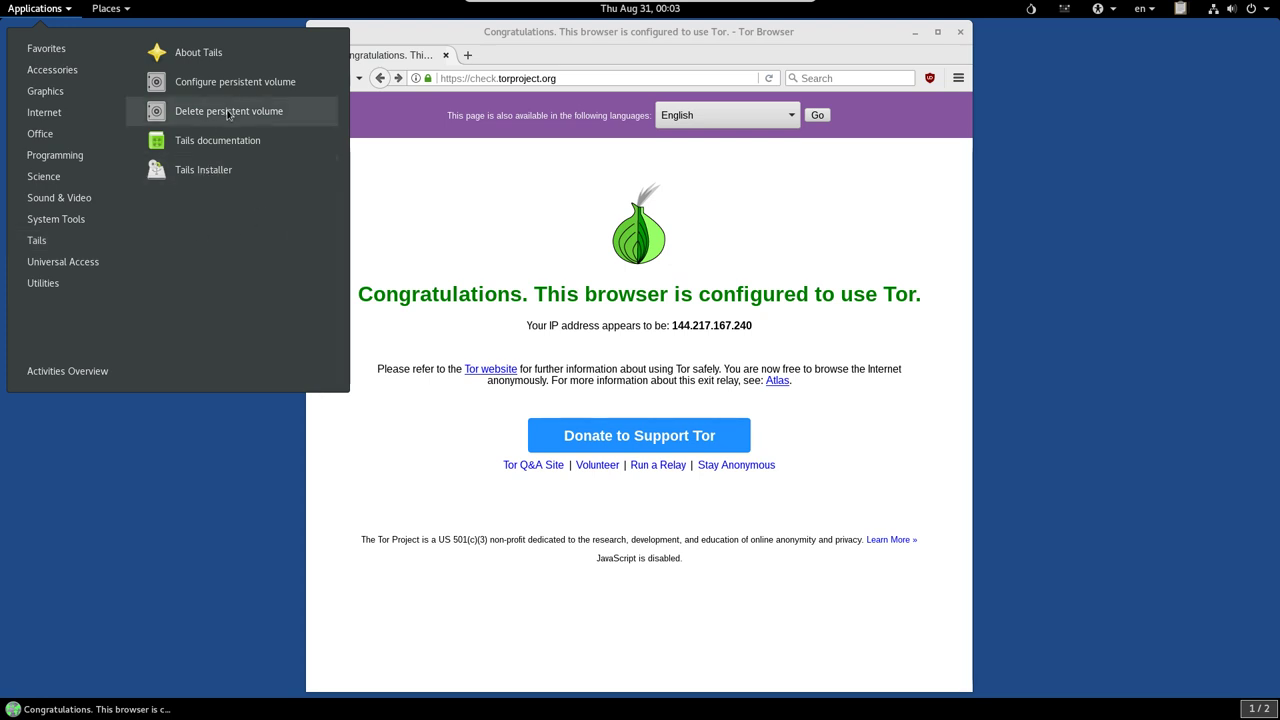
pyautogui.click(245, 84)
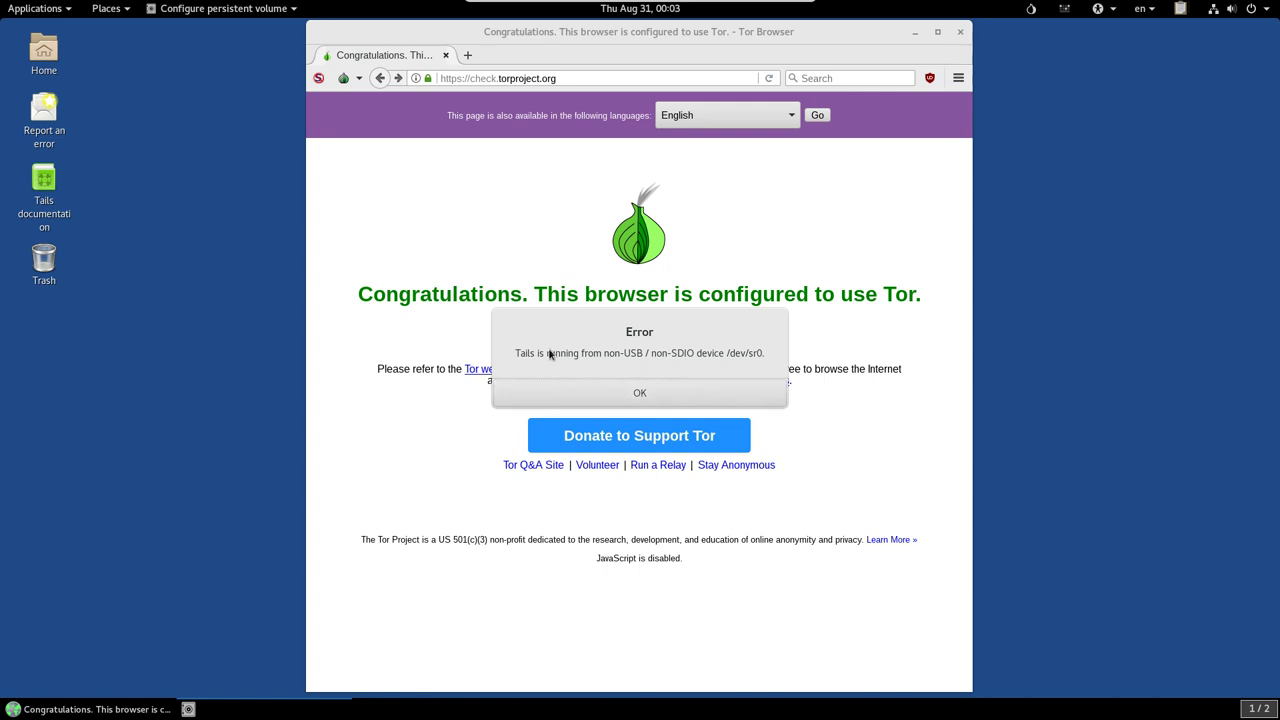
pyautogui.click(649, 400)
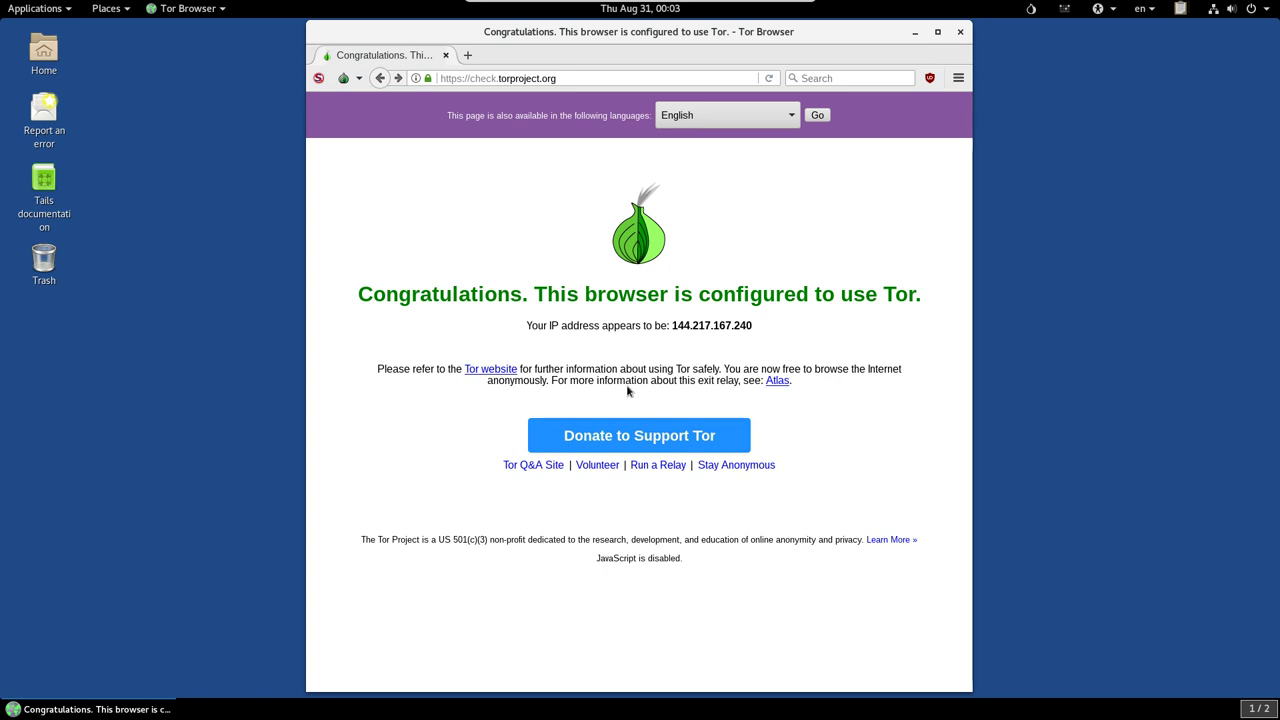
# - Close Tor Browser and power off Tails
pyautogui.click(37, 12)
pyautogui.click(146, 470)
pyautogui.click(958, 33)
pyautogui.click(1263, 12)
pyautogui.click(1265, 14)
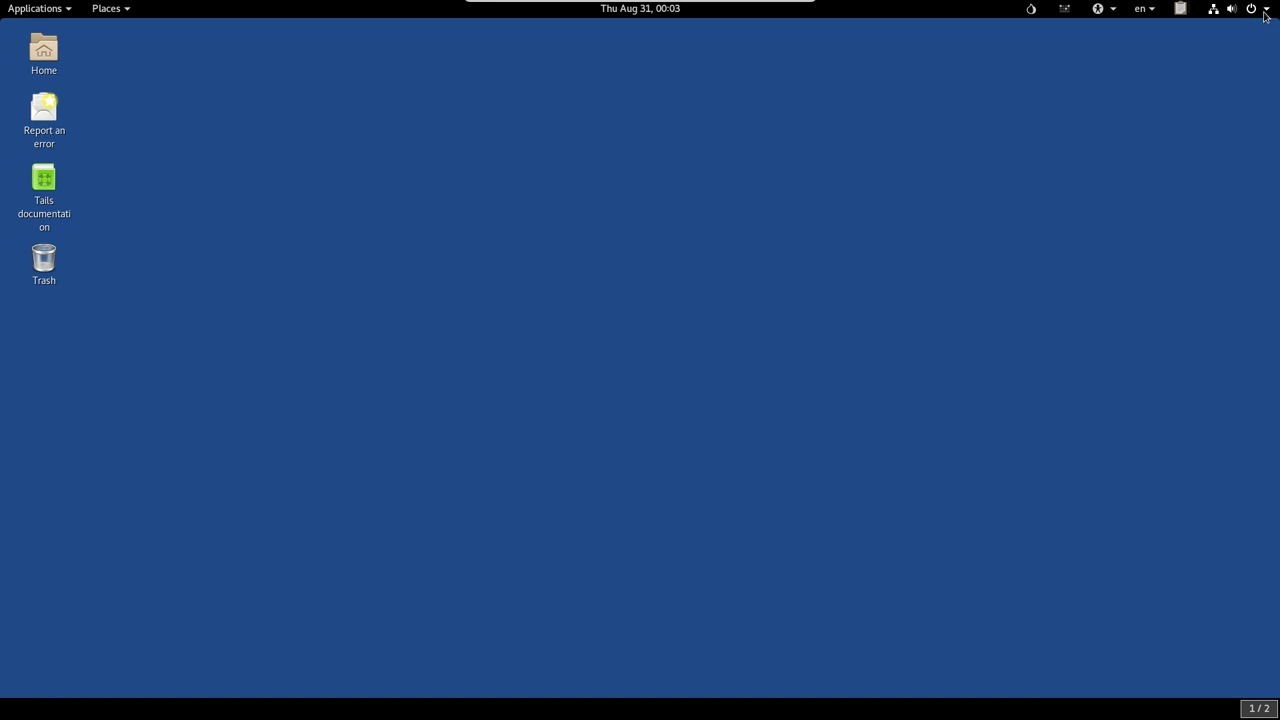
pyautogui.click(1265, 14)
pyautogui.click(1228, 120)
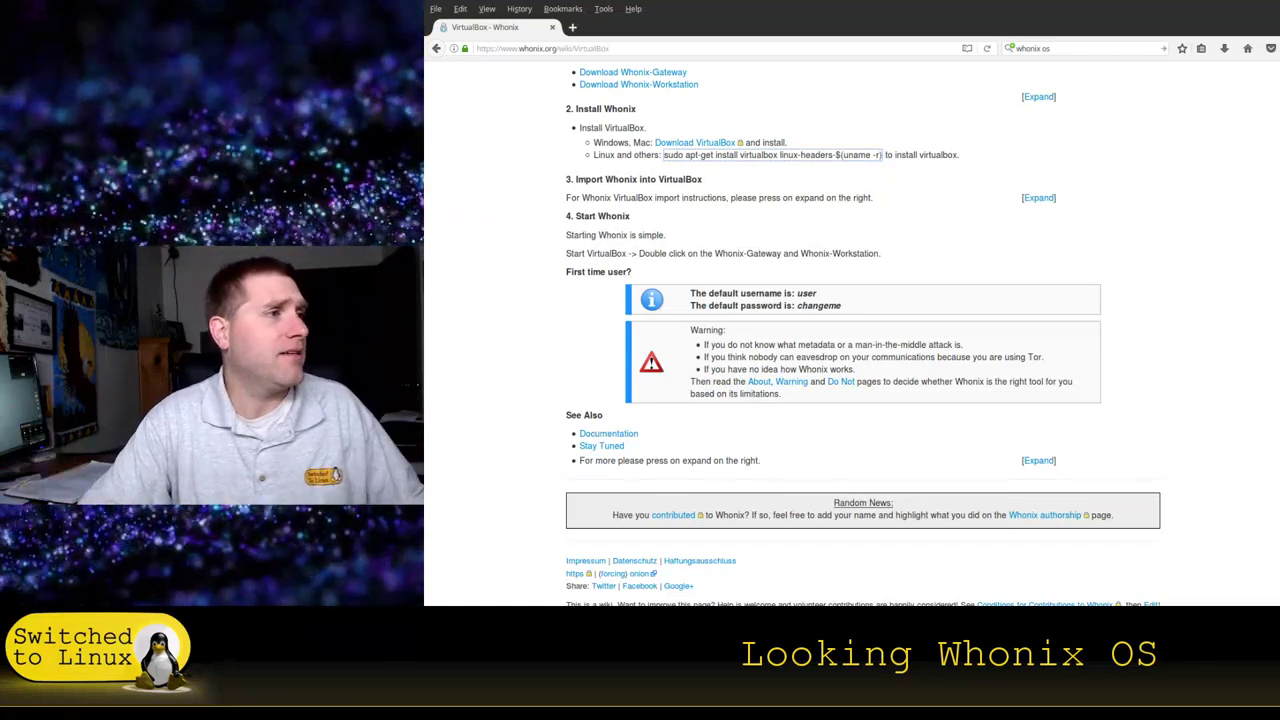
# - Load youtube.com in place of the Whonix VirtualBox page in the host's Firefox
pyautogui.hotkey('ctrl', 'l')
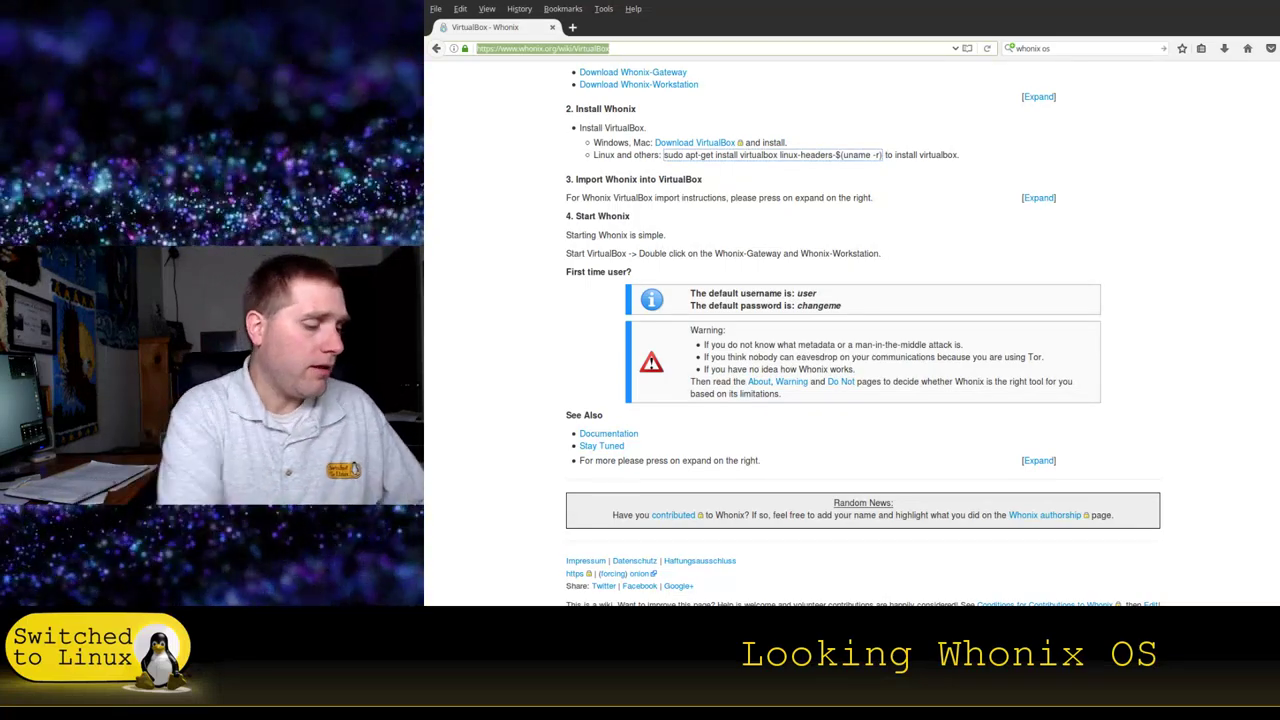
pyautogui.write('youtube.co')
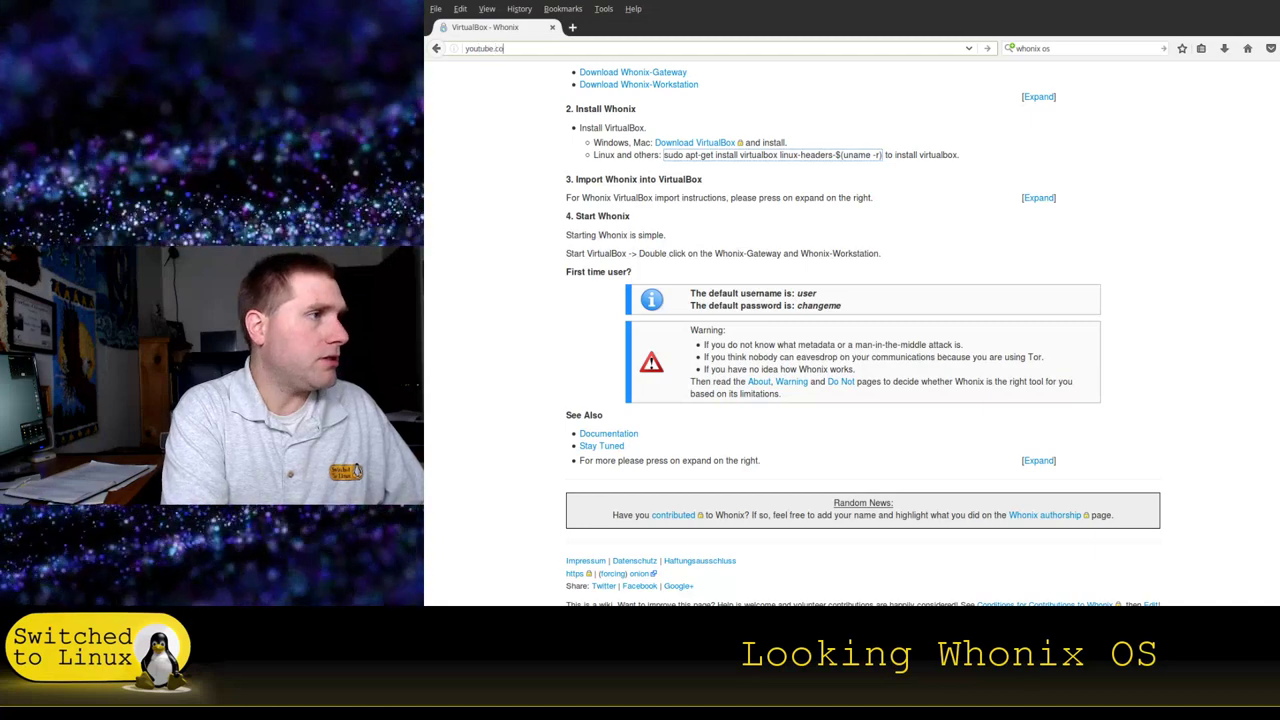
pyautogui.write('m')
pyautogui.press('Return')
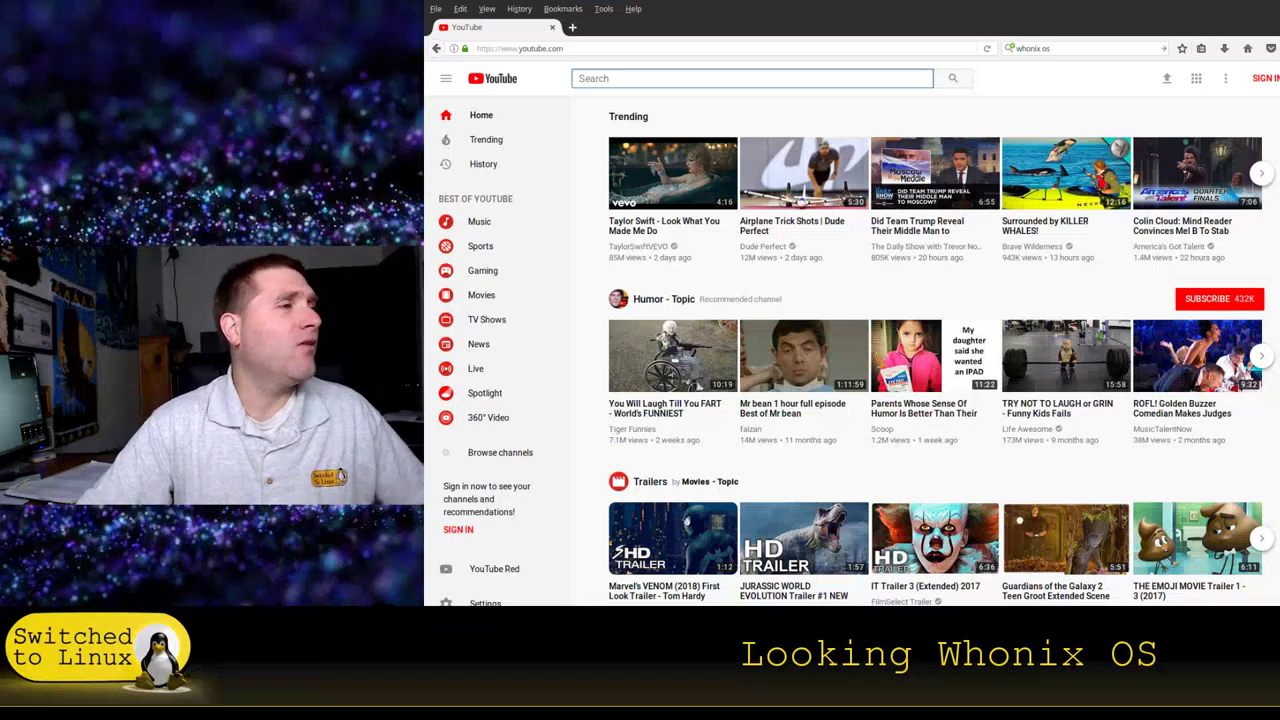
# - Open outlook.com in a new browser tab
pyautogui.hotkey('ctrl', 't')
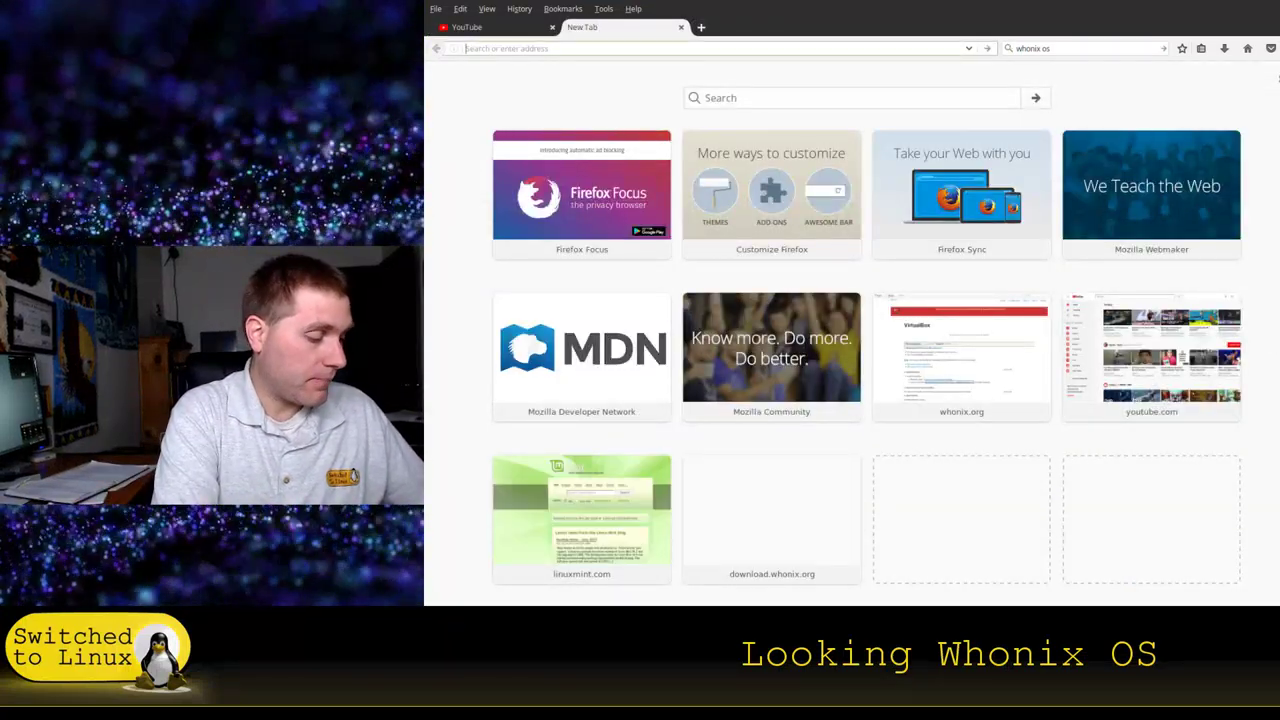
pyautogui.write('hou')
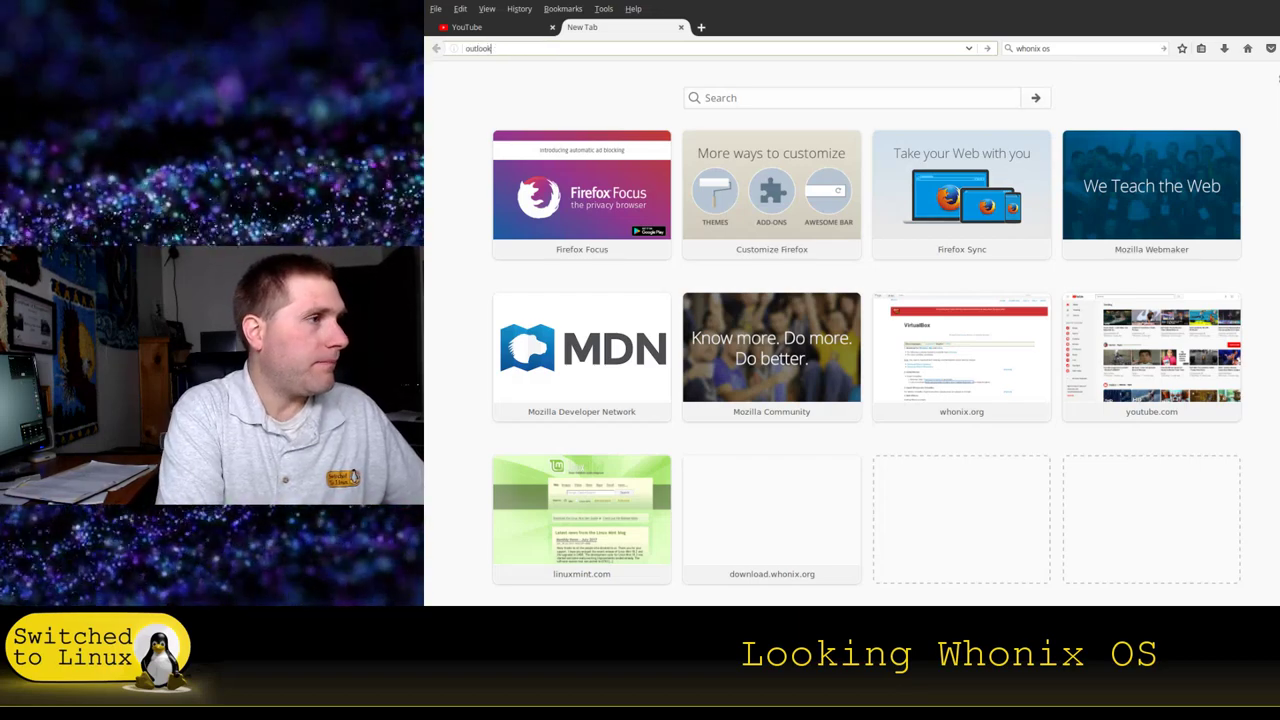
pyautogui.write('tlook.com')
pyautogui.press('Return')
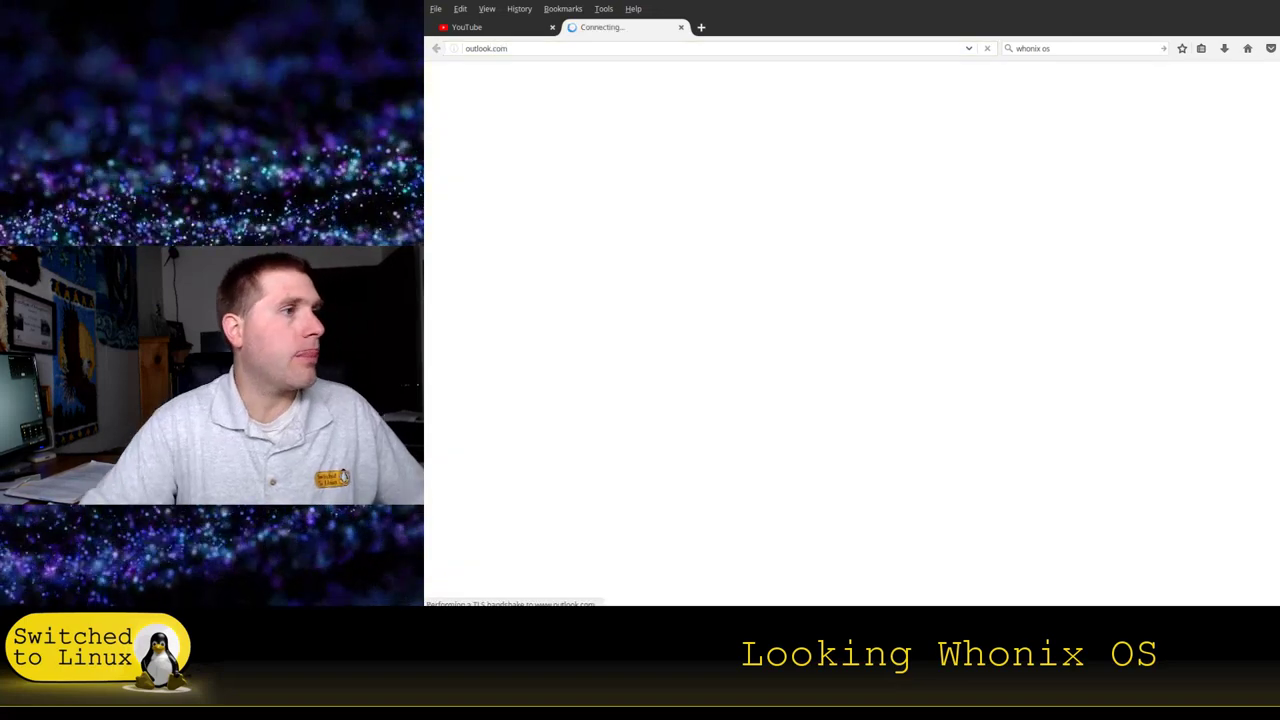
# - Open verizonwireless.com in another new browser tab
pyautogui.hotkey('ctrl', 't')
pyautogui.write('w')
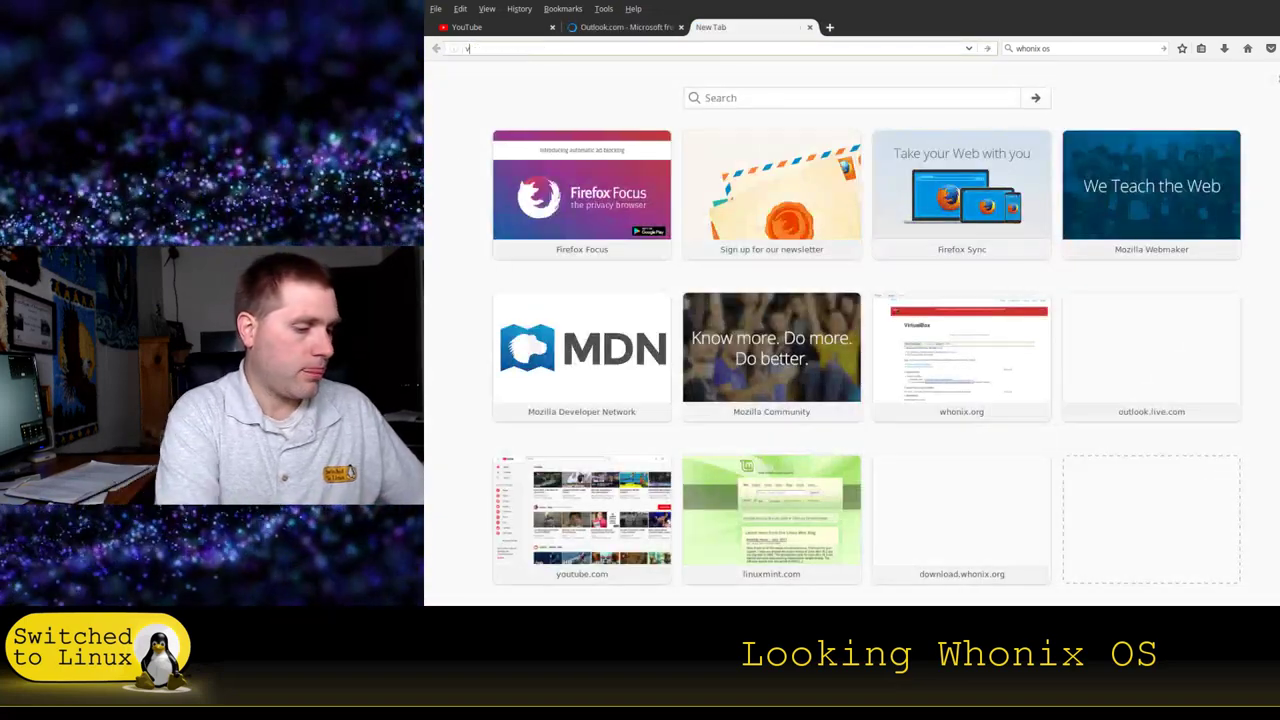
pyautogui.write('erizonwireless.com')
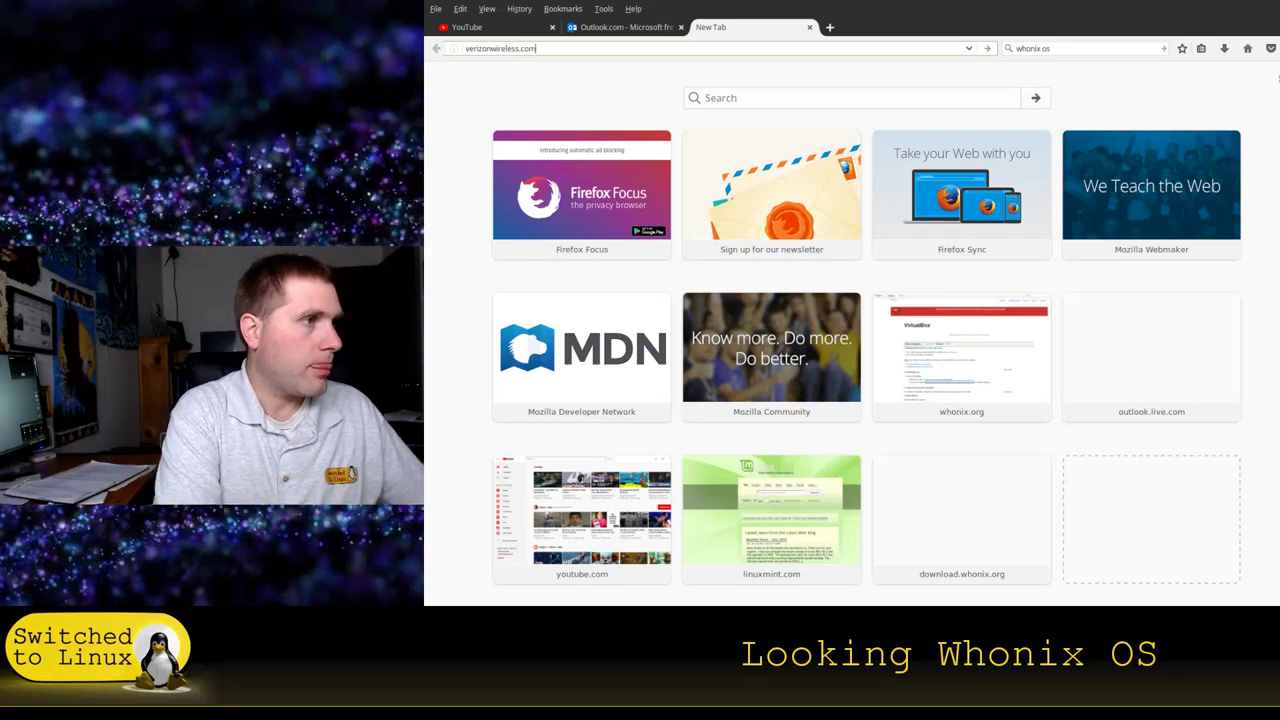
pyautogui.press('Return')
# - Review the Outlook and Verizon Wireless pages in their tabs and return to the YouTube tab
pyautogui.hotkey('ctrl', 'shift', 'Tab')
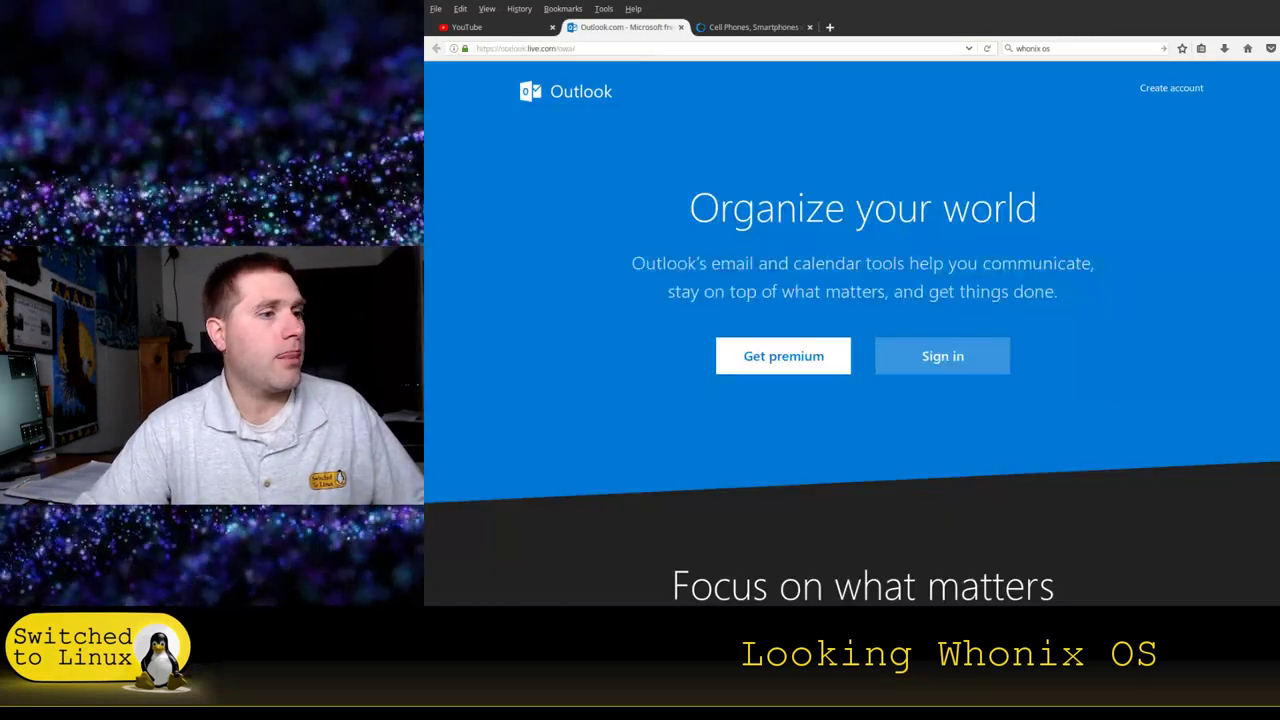
pyautogui.hotkey('ctrl', 'Tab')
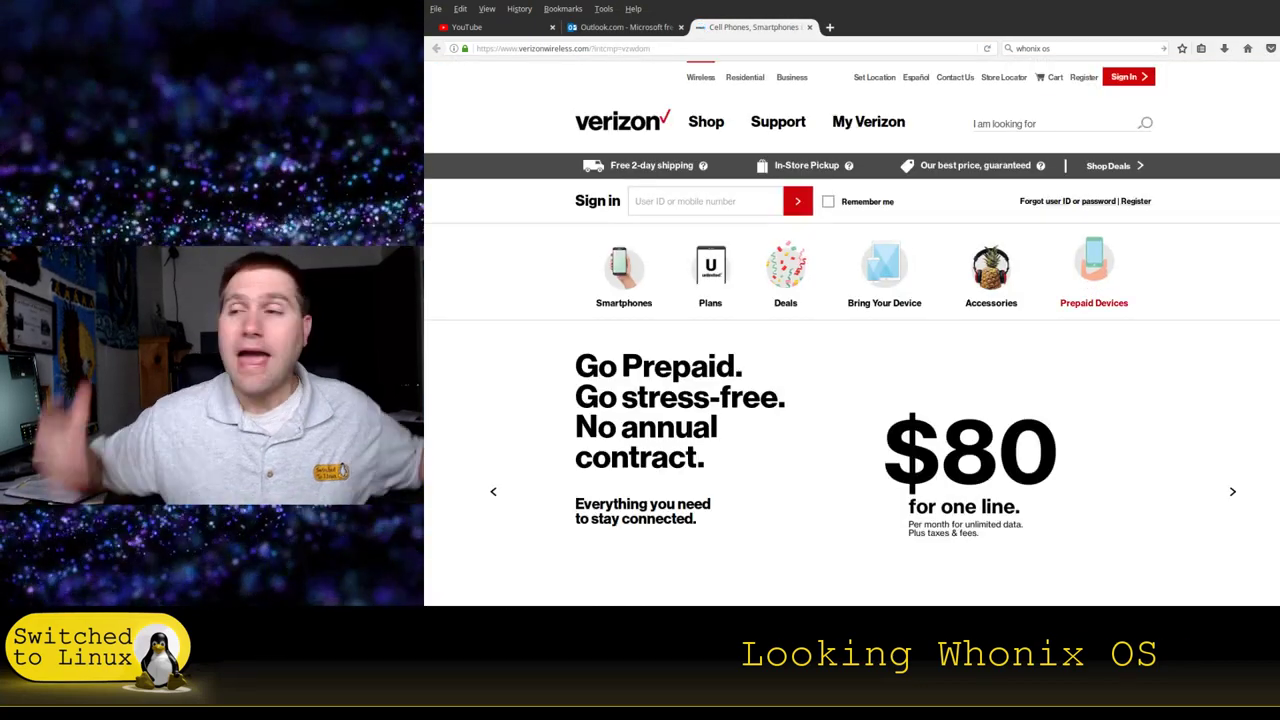
pyautogui.hotkey('ctrl', 'shift', 'Tab')
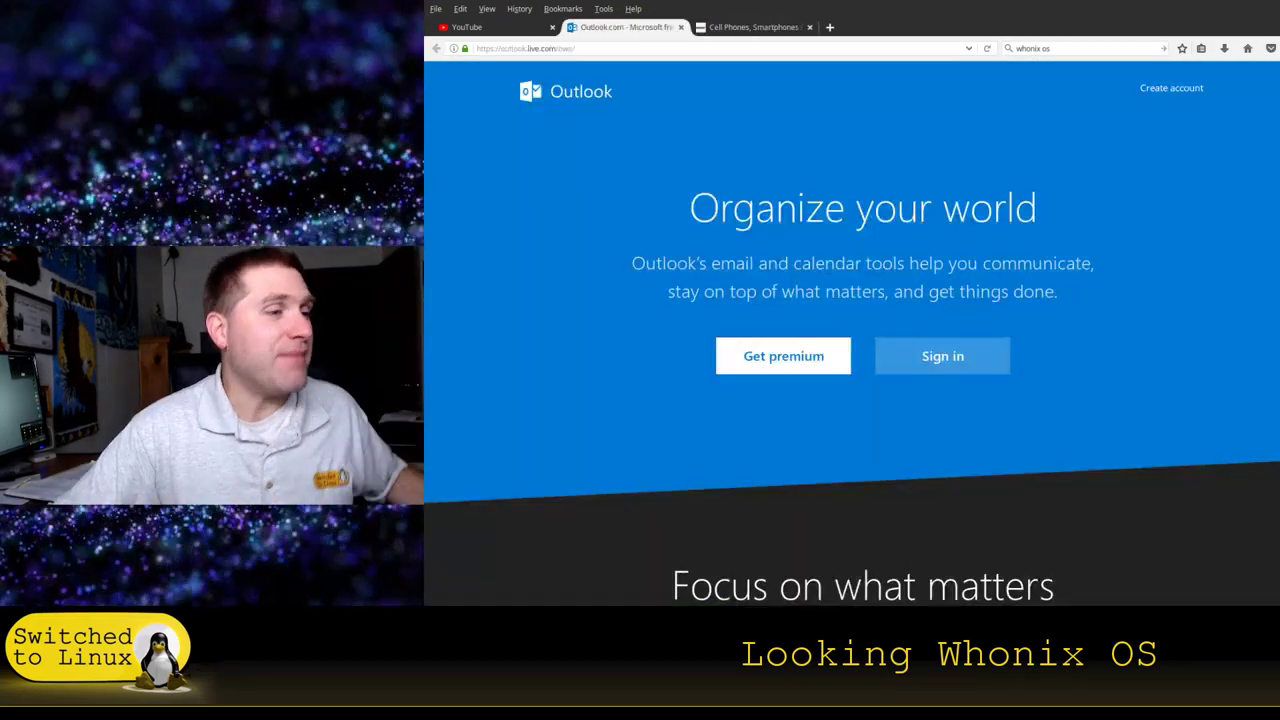
pyautogui.hotkey('ctrl', 'shift', 'Tab')
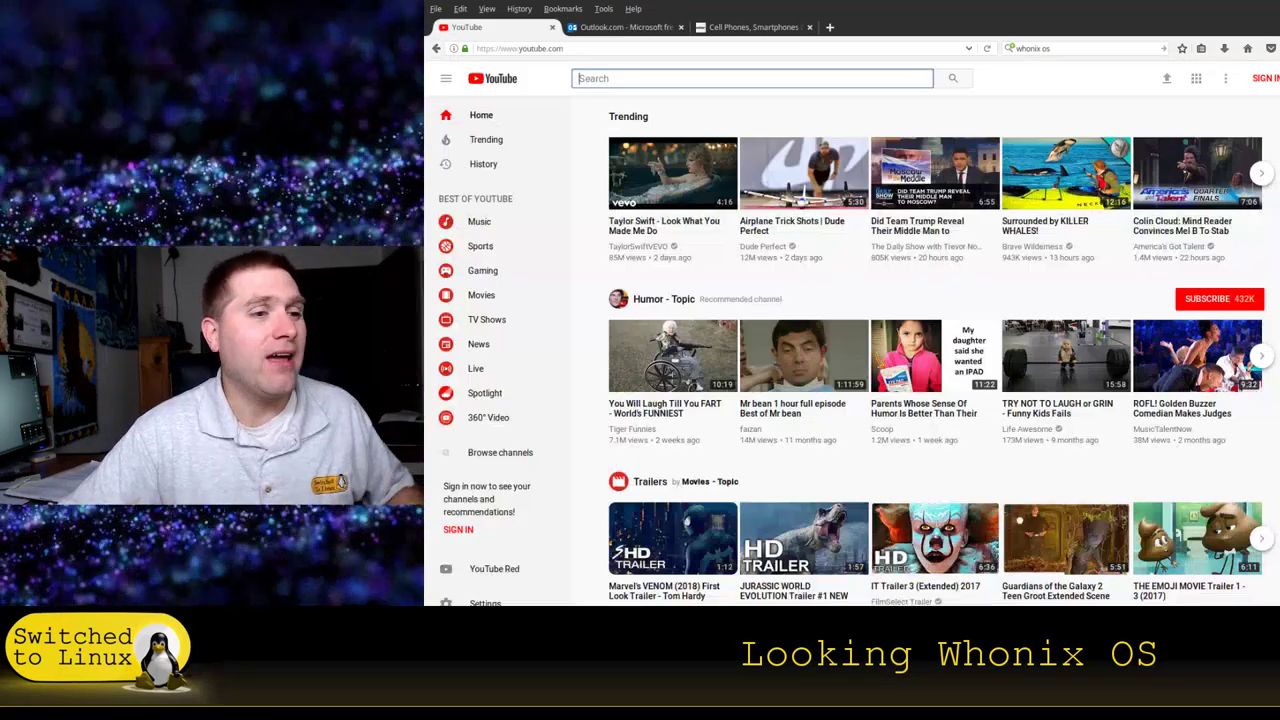